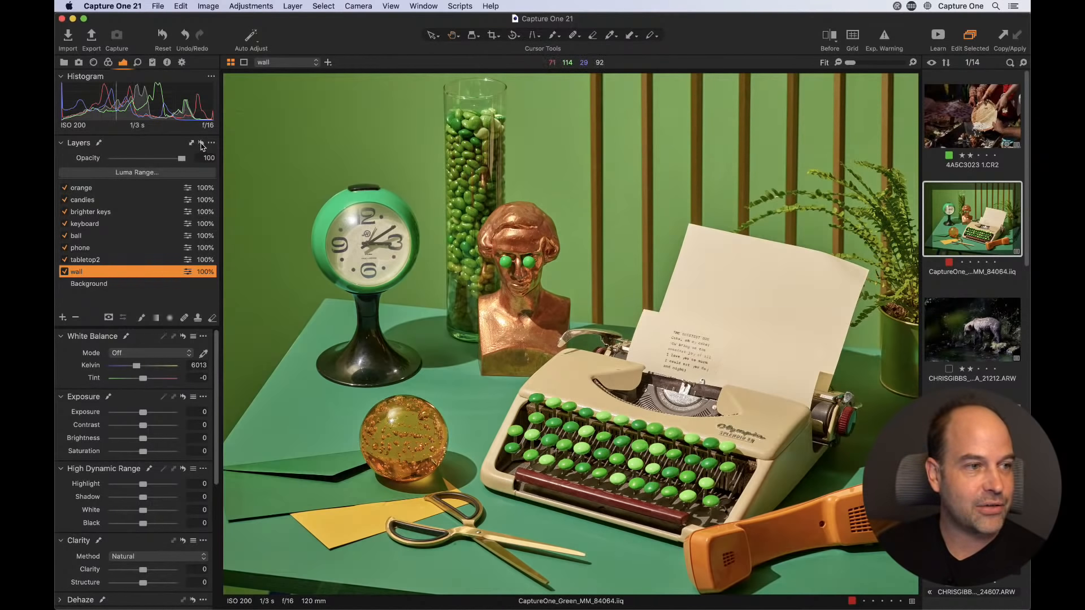
- Compare the typewriter photo with its adjustment layers disabled and enabled, and in the before/after view
click(201, 144)
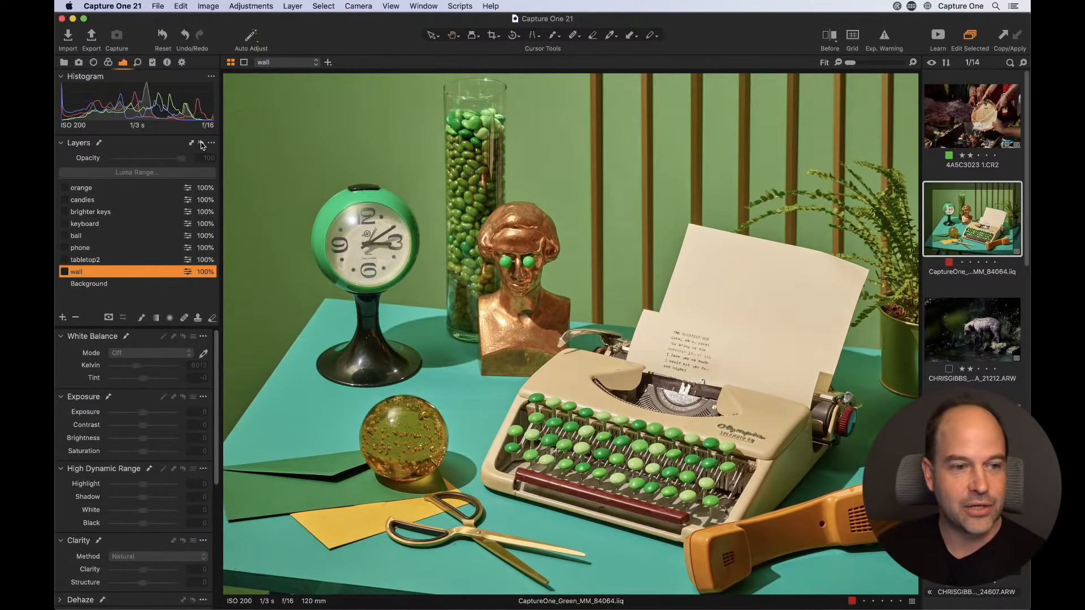
click(201, 143)
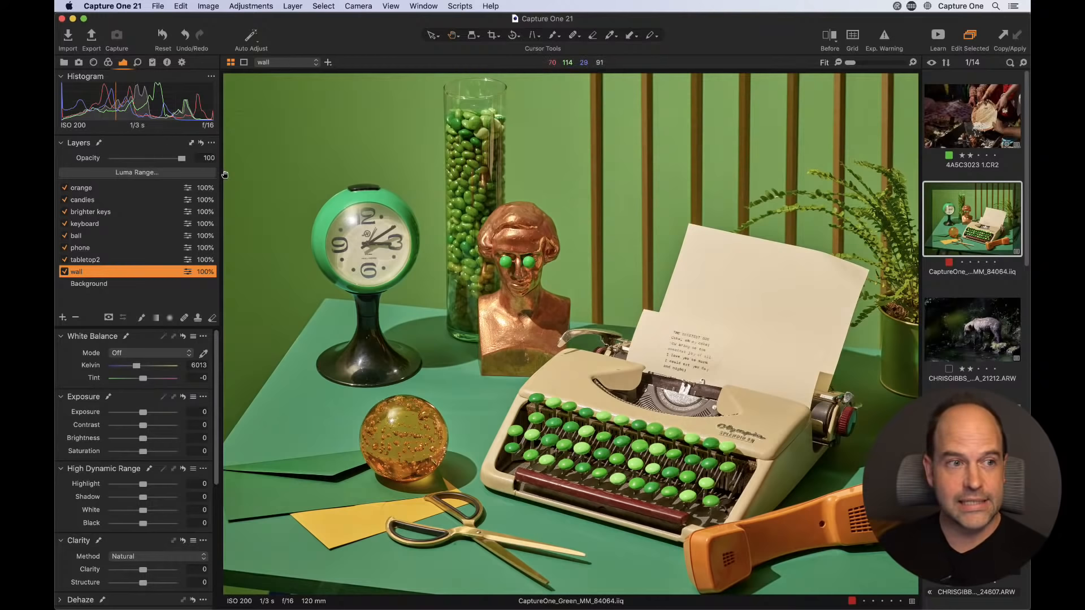
click(829, 37)
drag(570, 334, 593, 332)
click(830, 39)
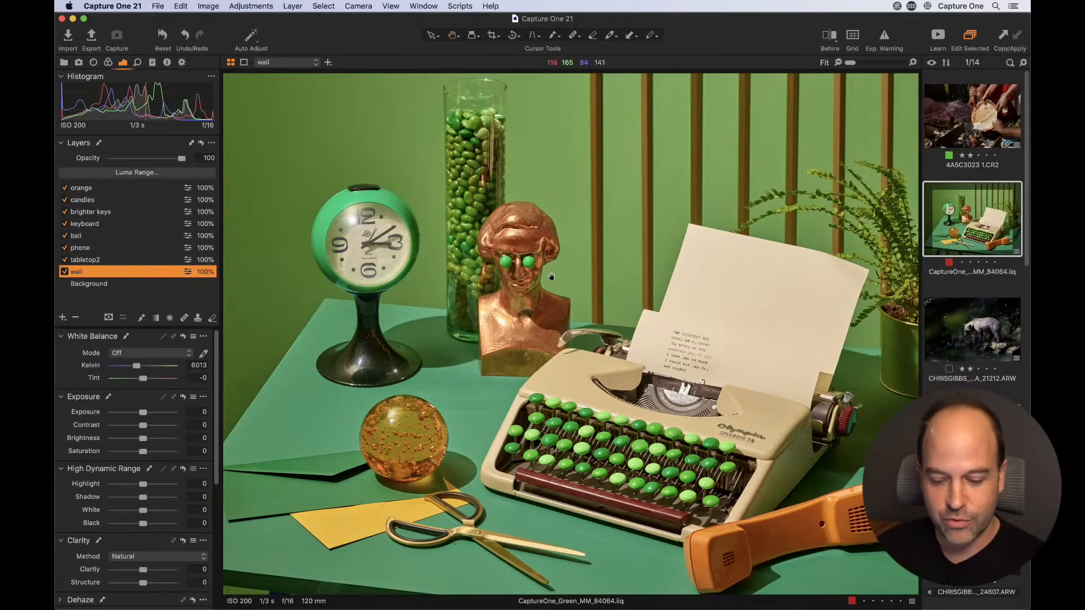
- Open the food photo IQ3 100MP_110mm_50_23.IIQ for editing and delete its Sharpening layer
key(g)
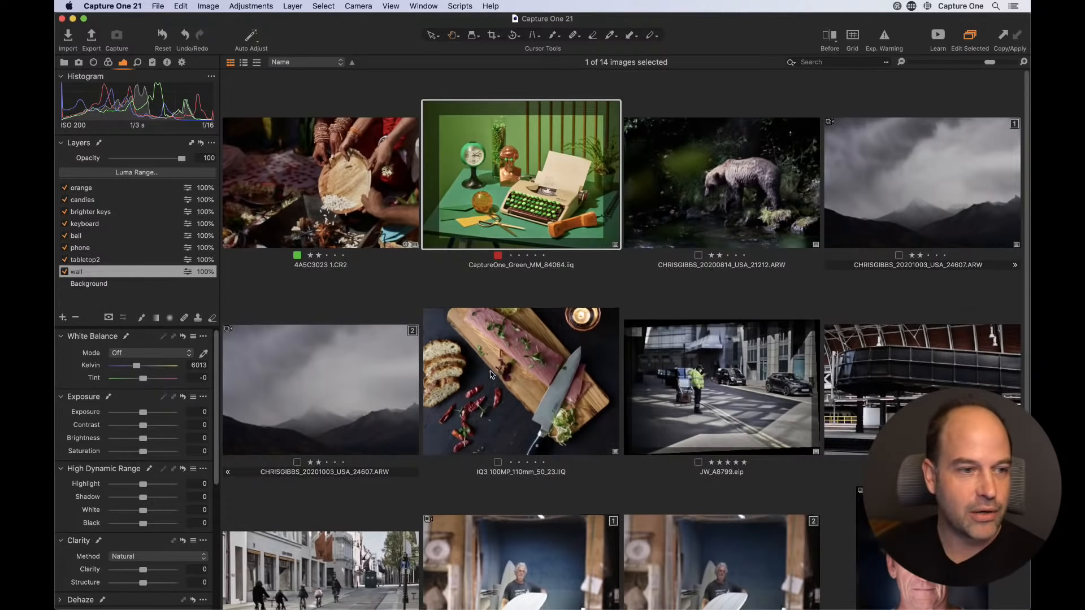
click(540, 404)
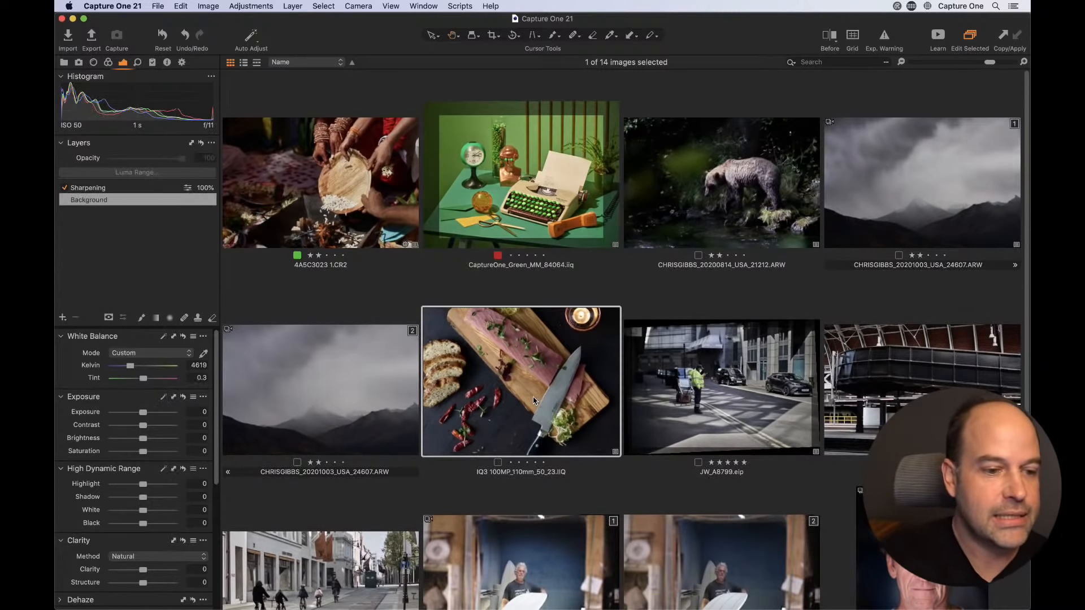
key(F2)
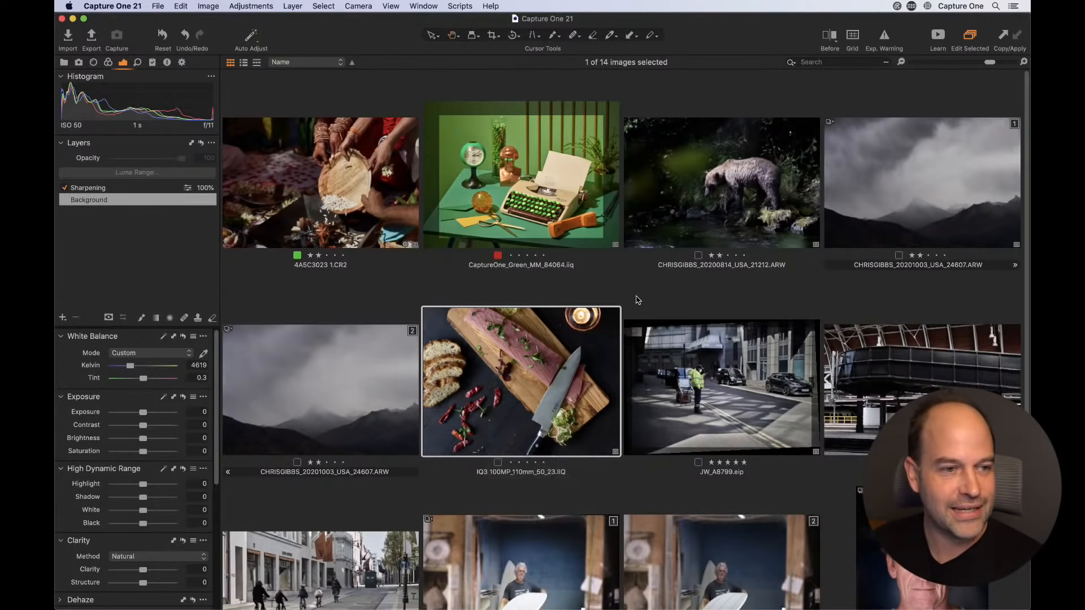
double_click(553, 362)
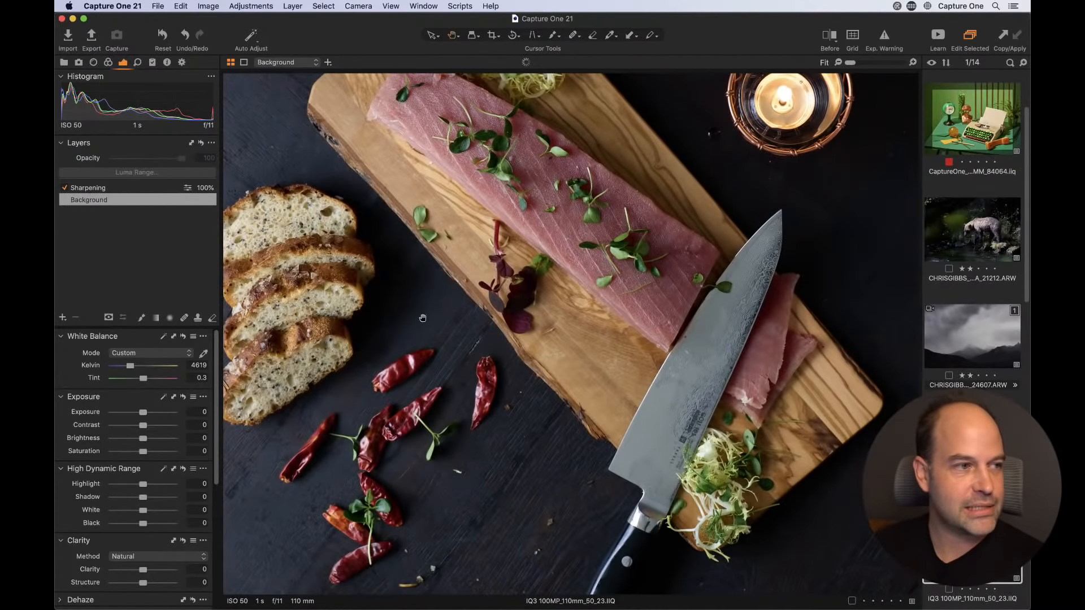
click(83, 193)
click(75, 317)
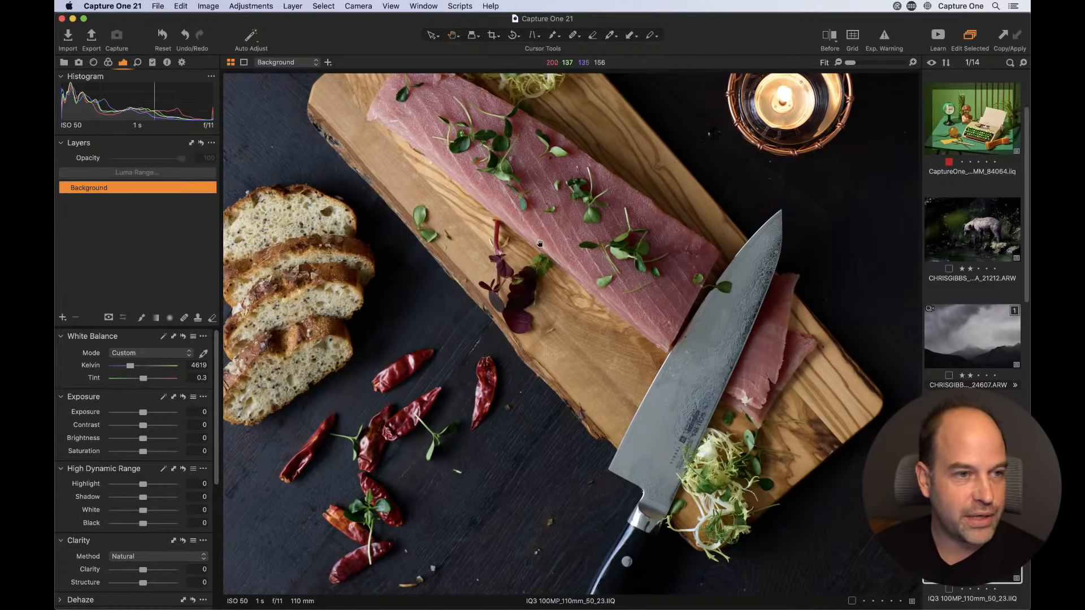
- Hide the image browser and examine the photo's herbs, bread, cutting board and meat at 100%
drag(542, 254, 670, 278)
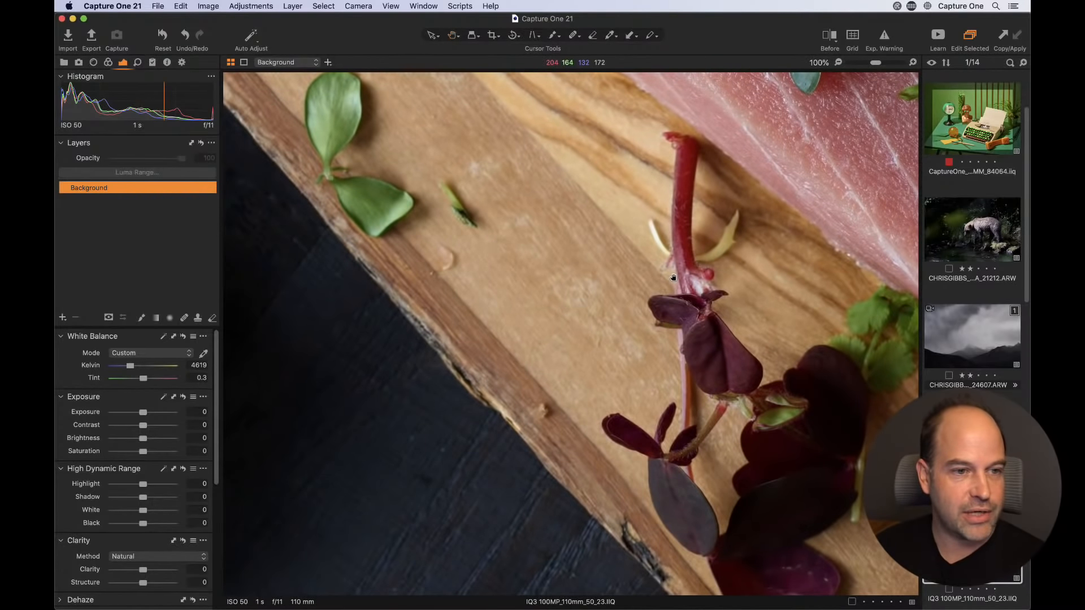
key(super+shift+b)
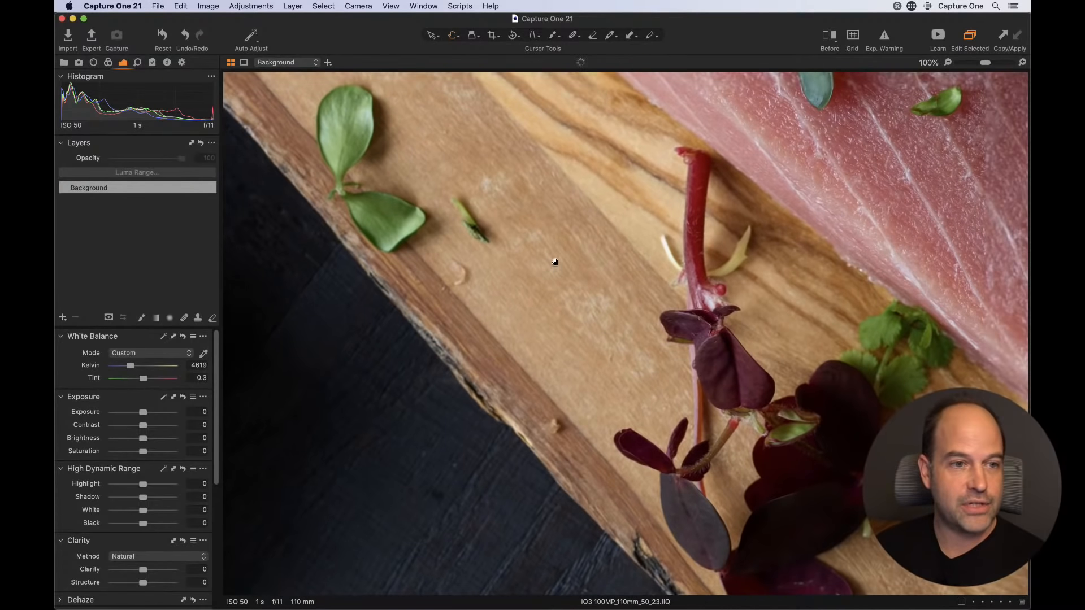
drag(554, 267, 829, 248)
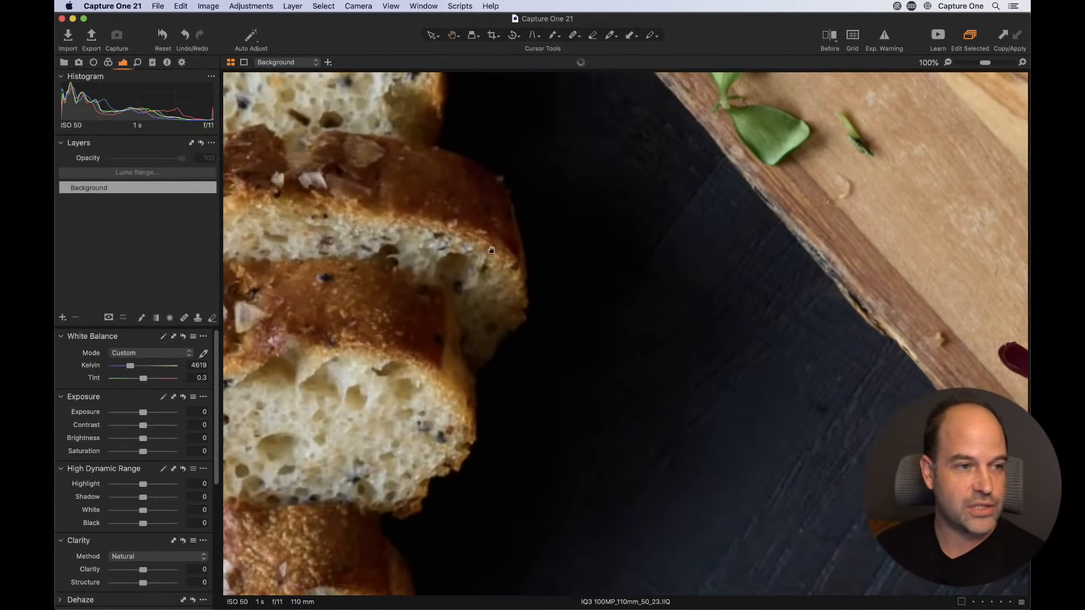
drag(871, 95, 540, 337)
drag(721, 213, 568, 347)
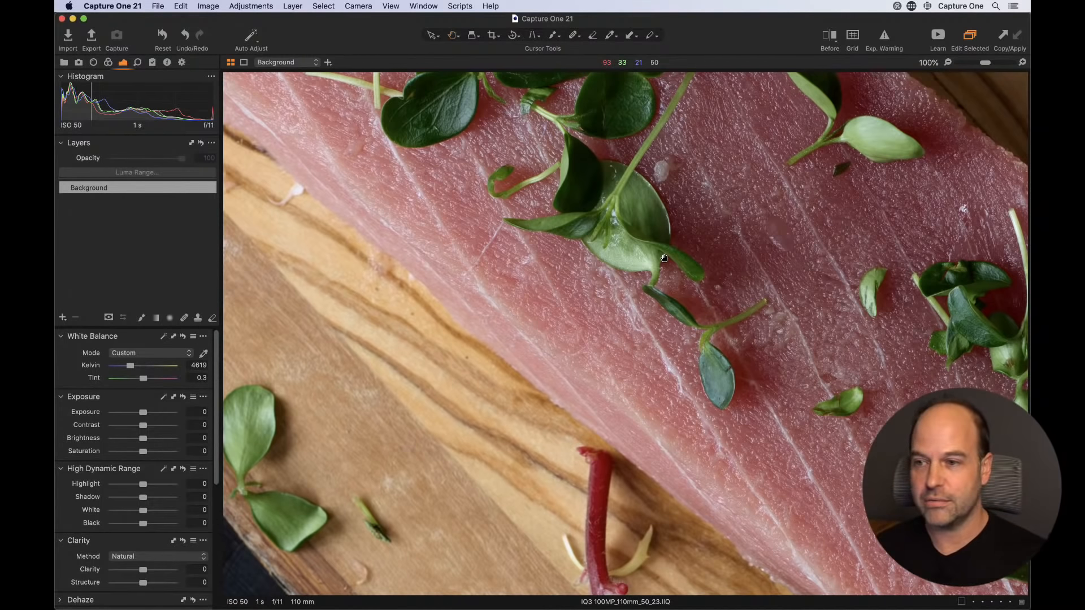
drag(664, 258, 617, 343)
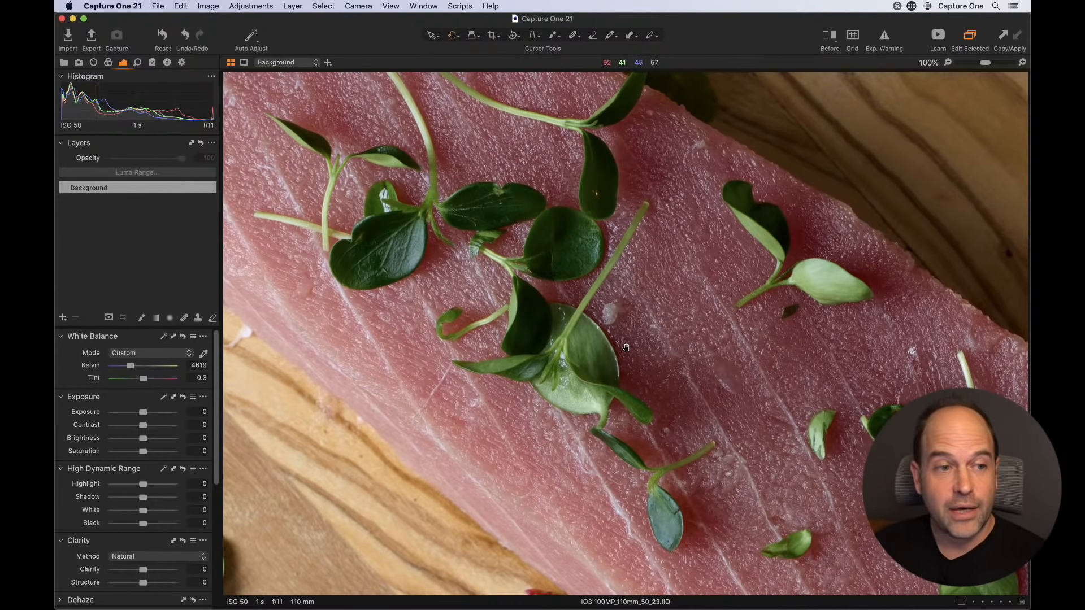
key(super+minus)
key(super+minus)
key(super+minus)
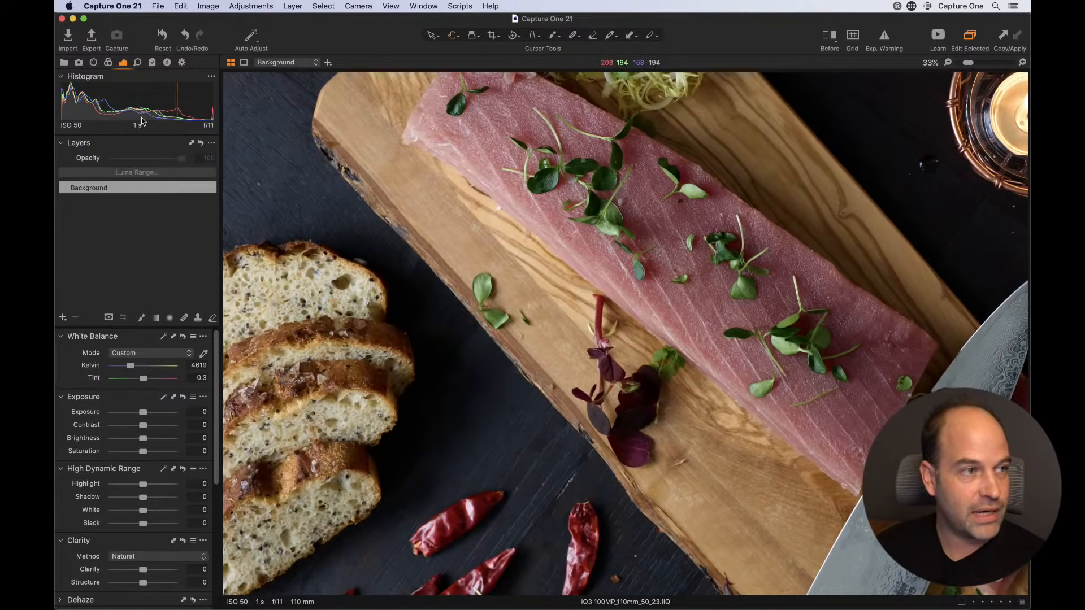
- Check how the Layers tool appears among the color, exposure and detail tools, and view its size options
click(108, 62)
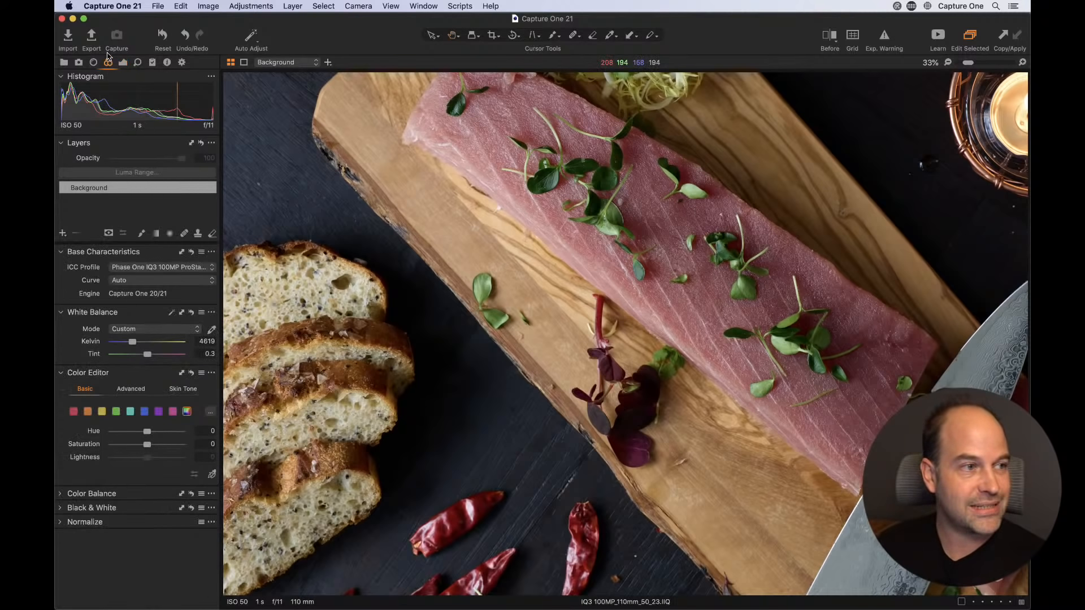
click(122, 63)
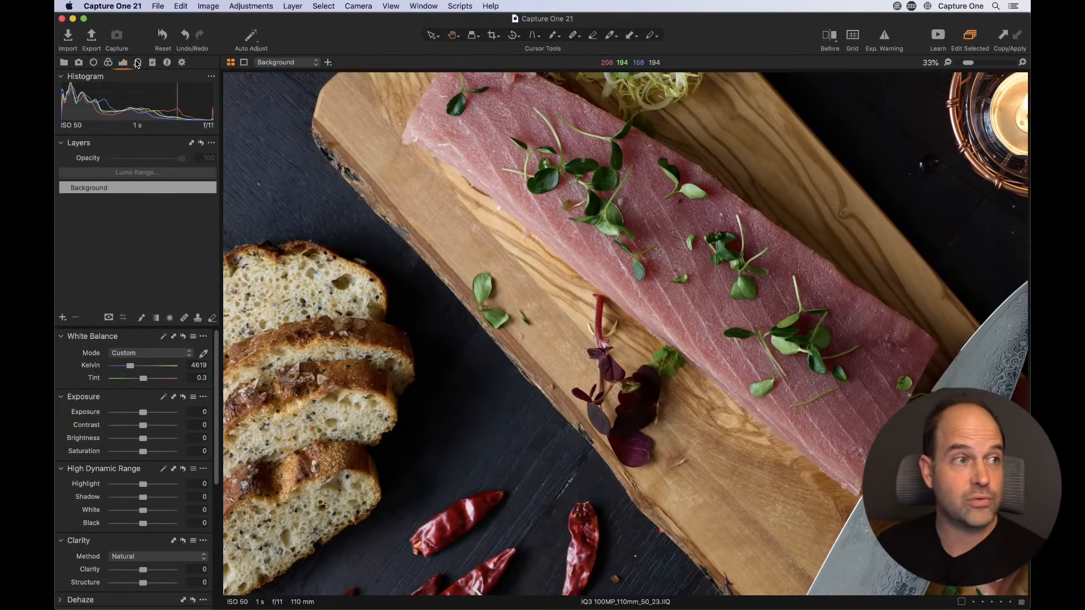
click(137, 63)
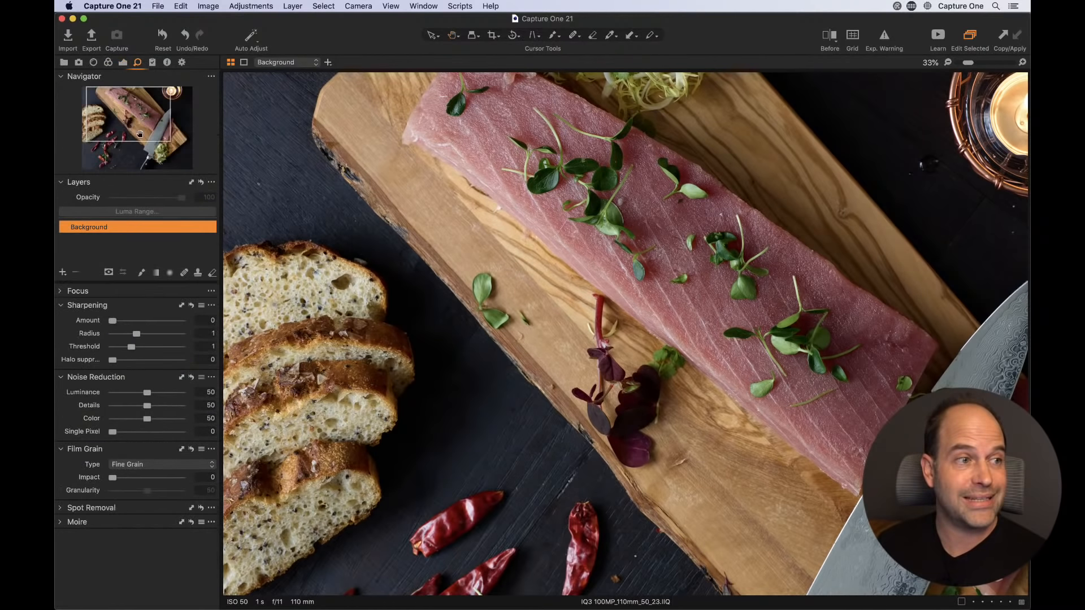
click(123, 63)
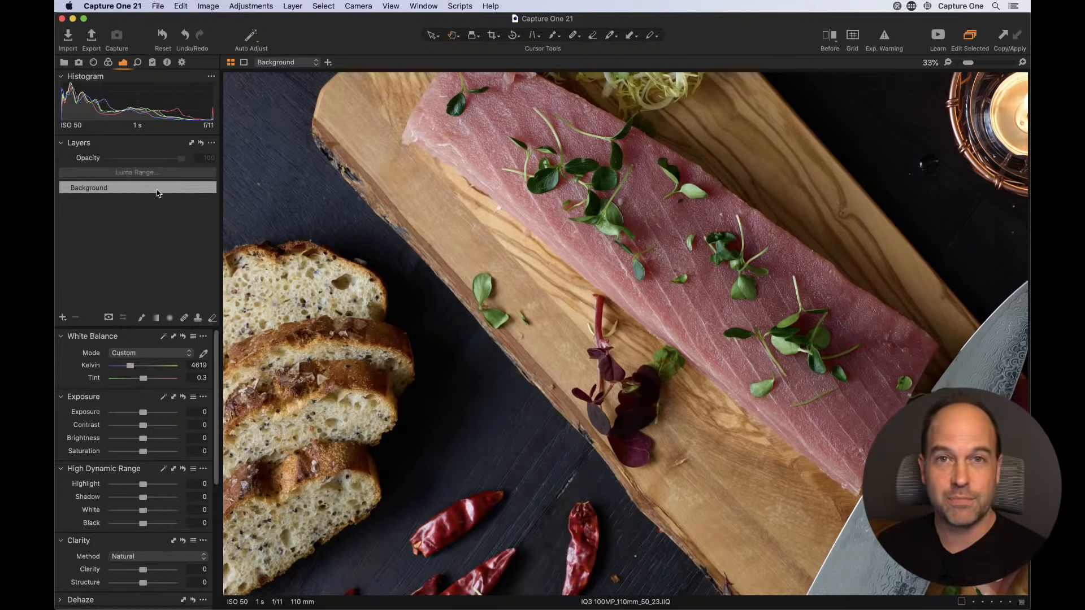
click(212, 143)
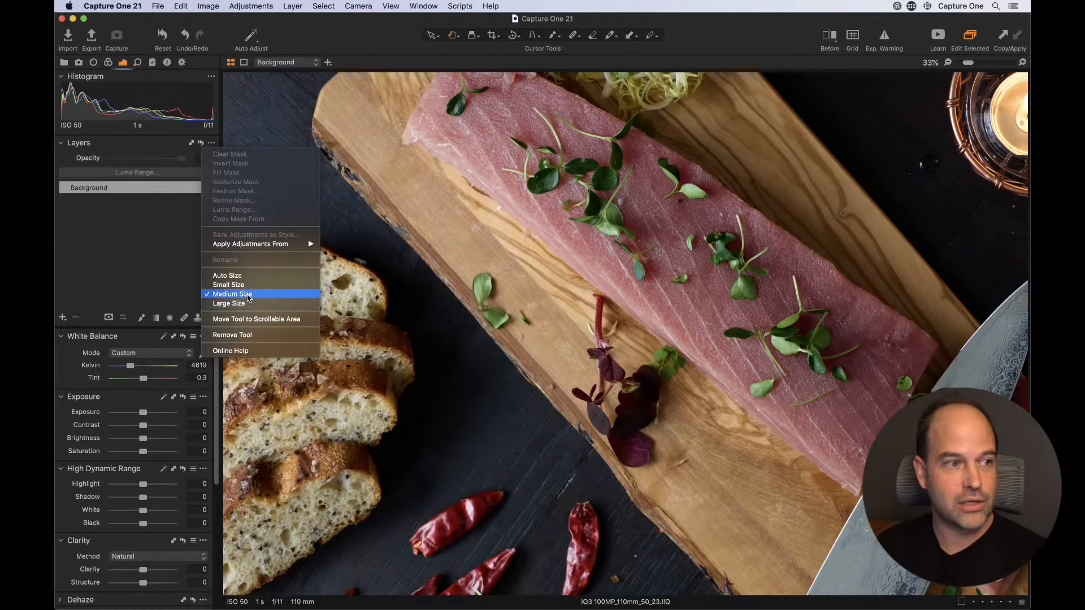
click(145, 264)
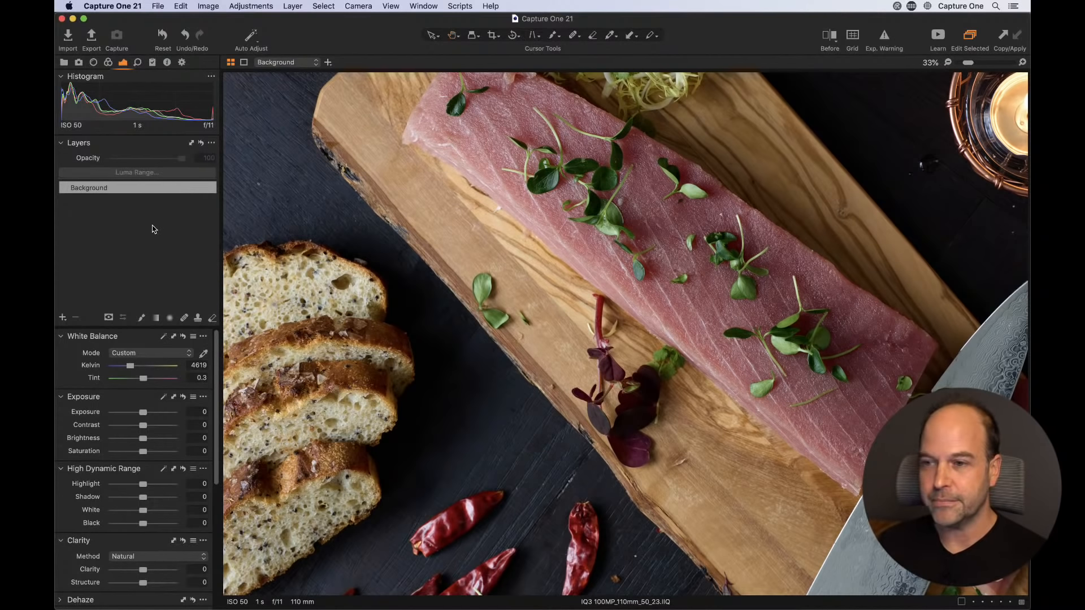
- Configure the mask brush with size 448 and hardness 100 over the dark tabletop beside the bread
click(142, 318)
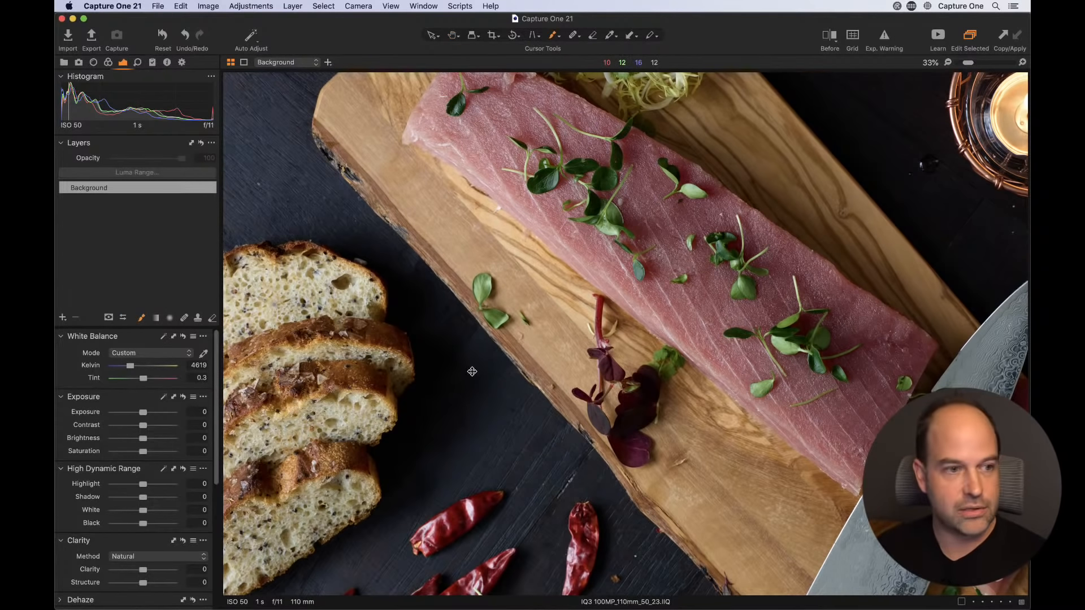
key(super+plus)
drag(438, 433, 762, 125)
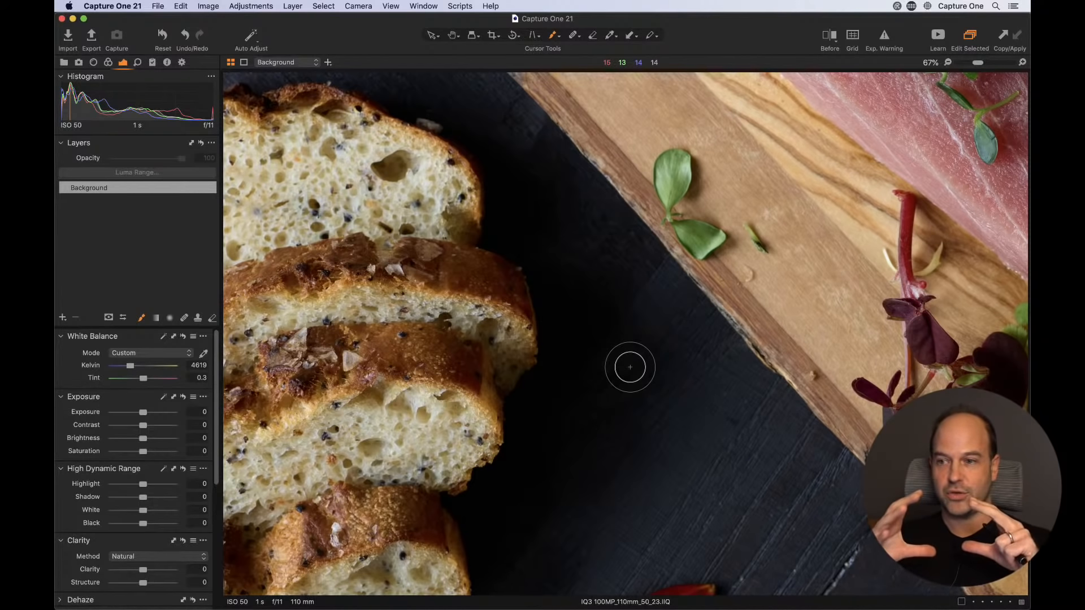
right_click(610, 304)
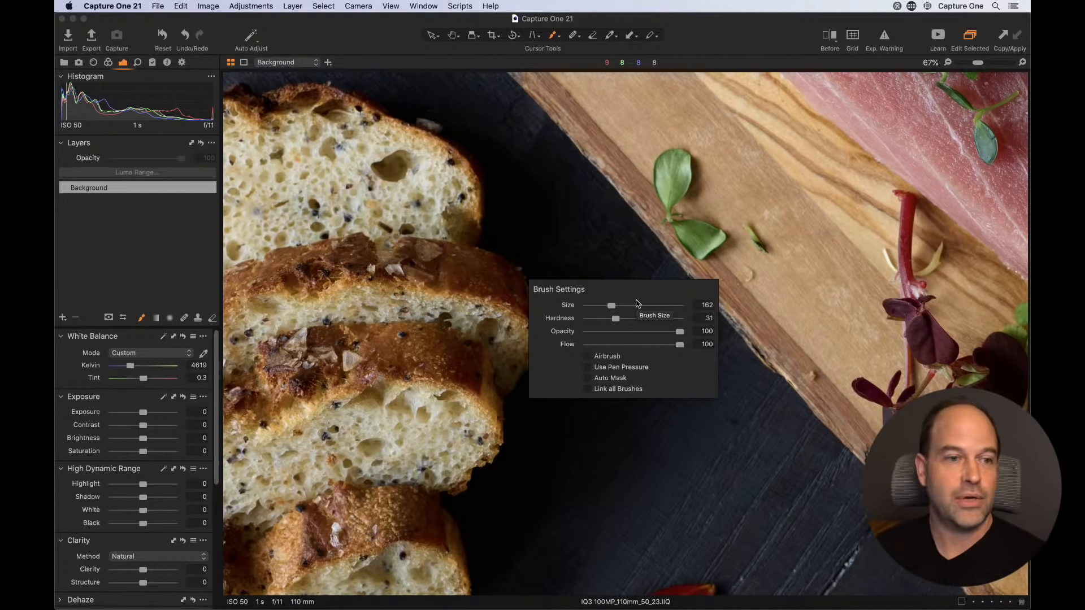
right_click(616, 296)
drag(622, 311, 710, 310)
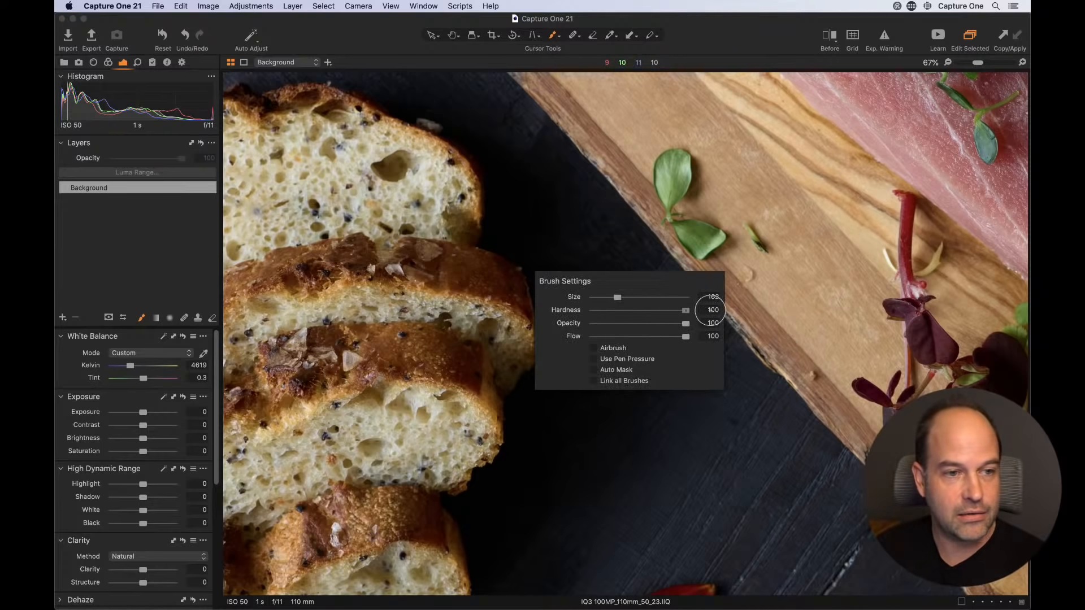
right_click(590, 286)
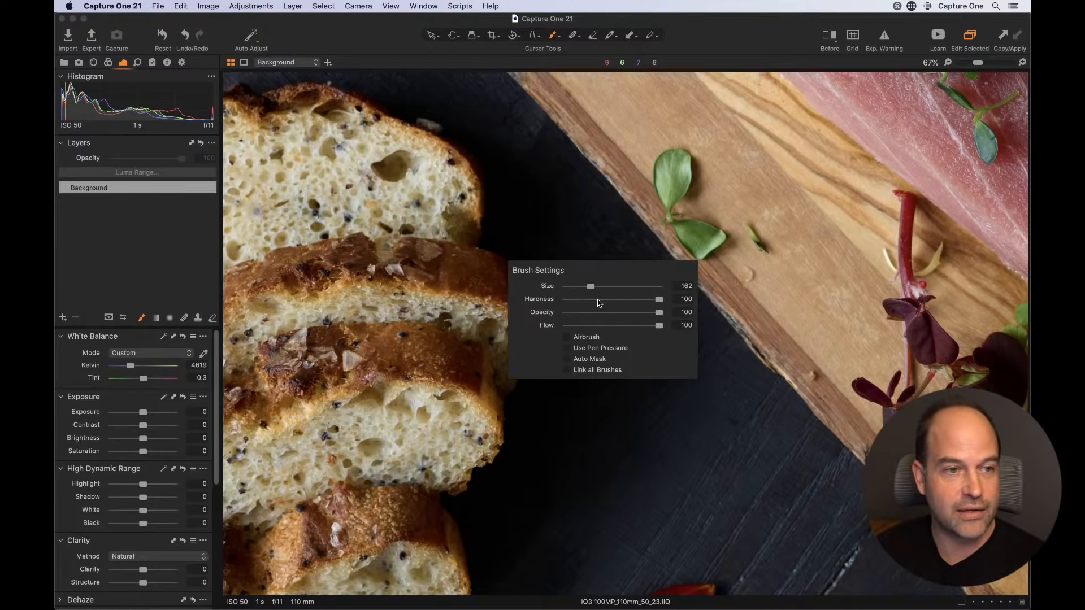
drag(590, 286, 603, 286)
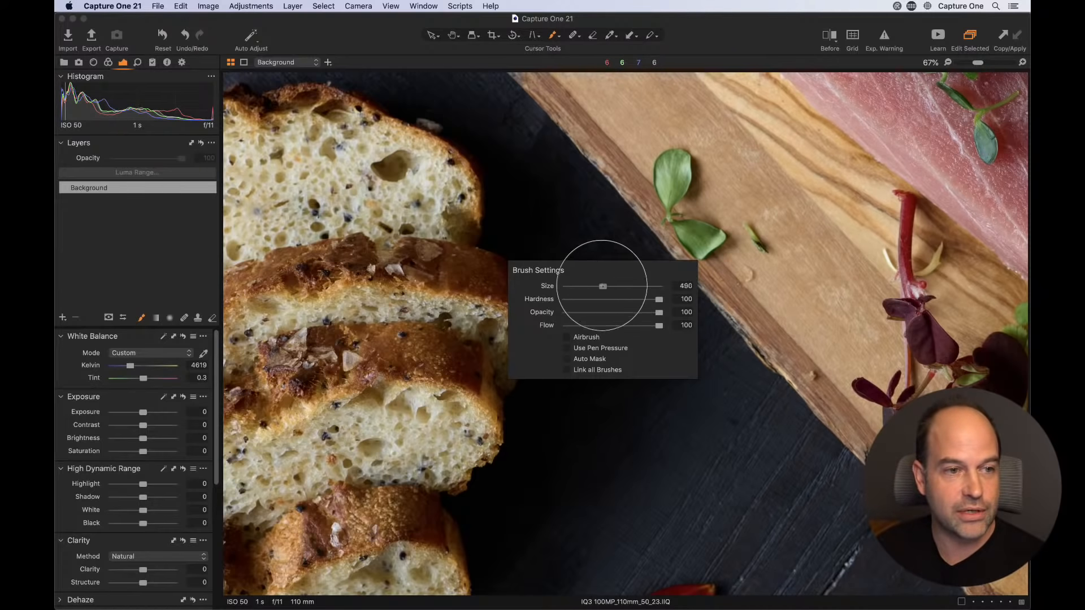
- Paint a hard-edged diagonal mask stroke on the dark tabletop between bread and cutting board, and toggle the mask overlay to check it
click(571, 248)
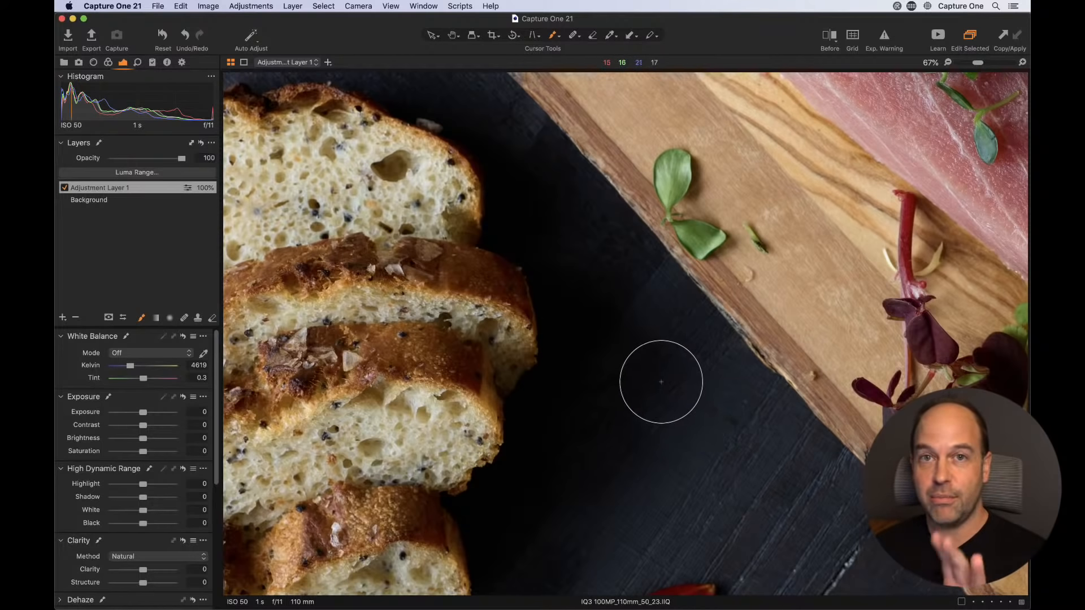
key(m)
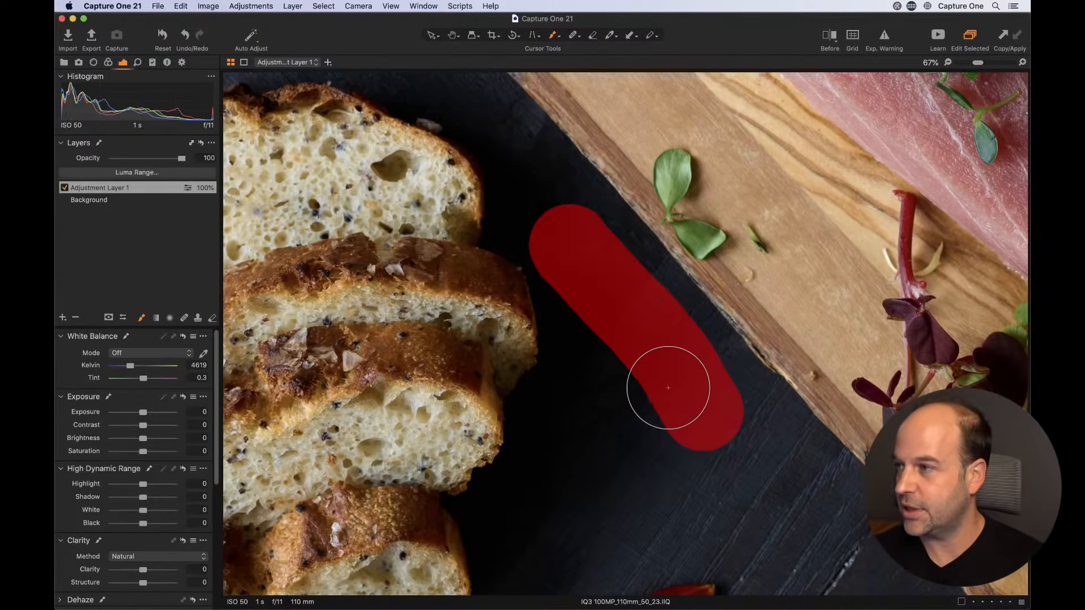
key(m)
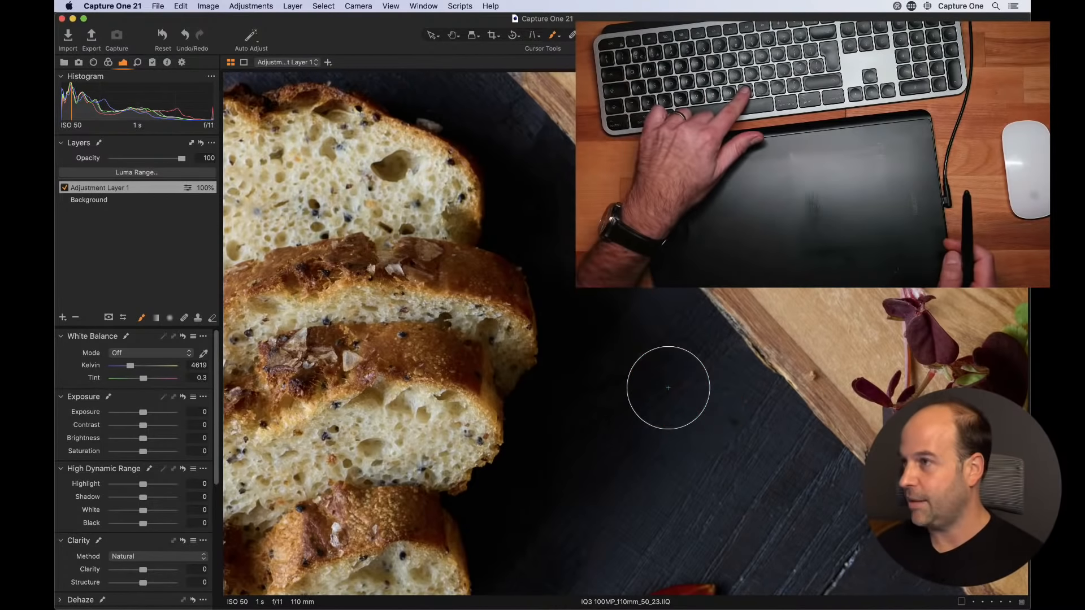
key(m)
key(m)
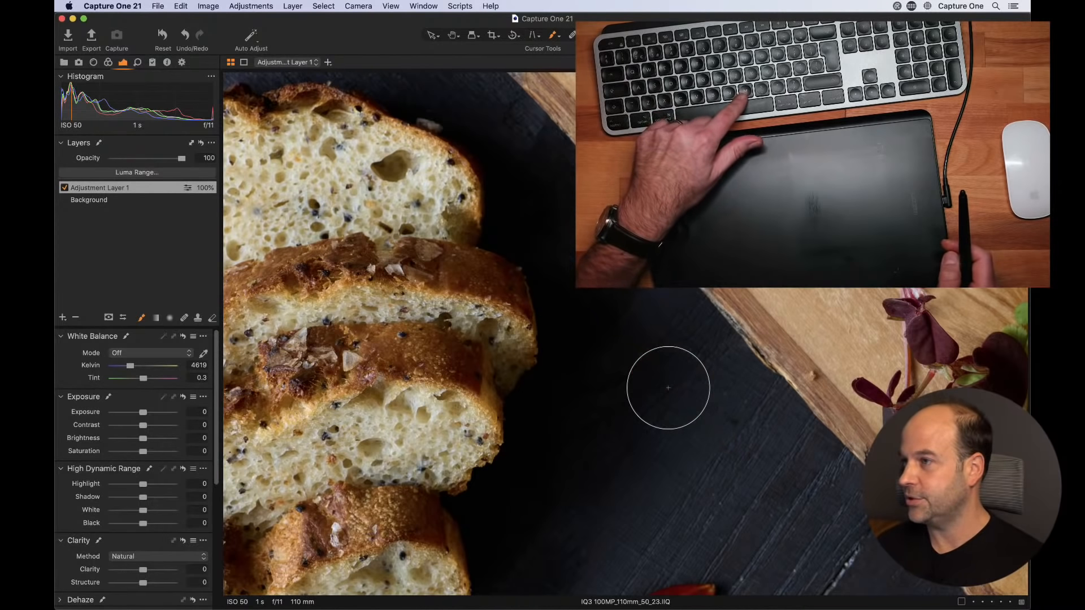
key(m)
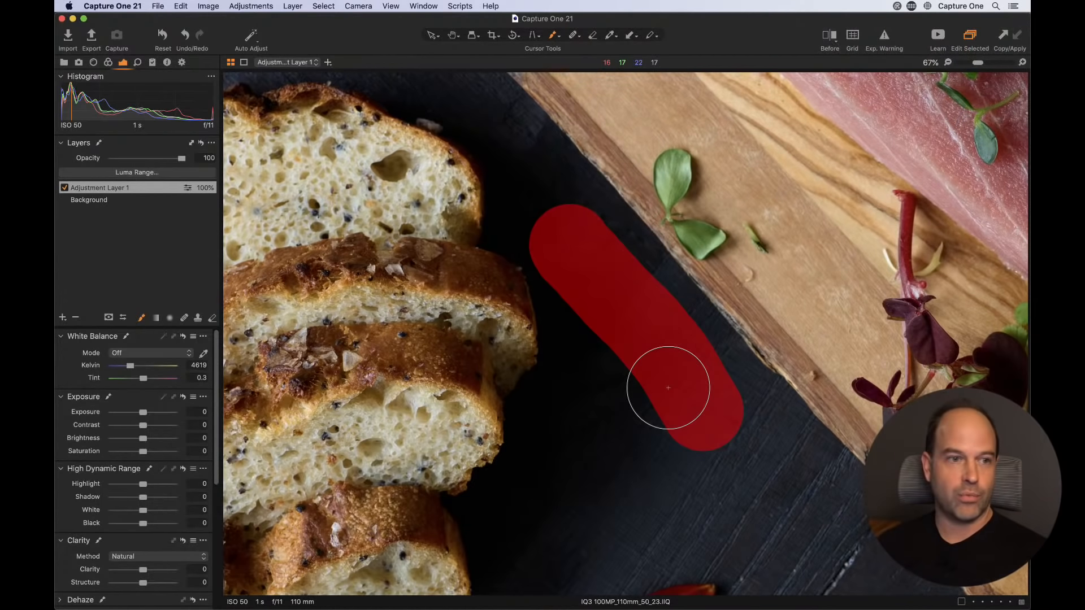
- Set the mask brush hardness to 14
right_click(527, 195)
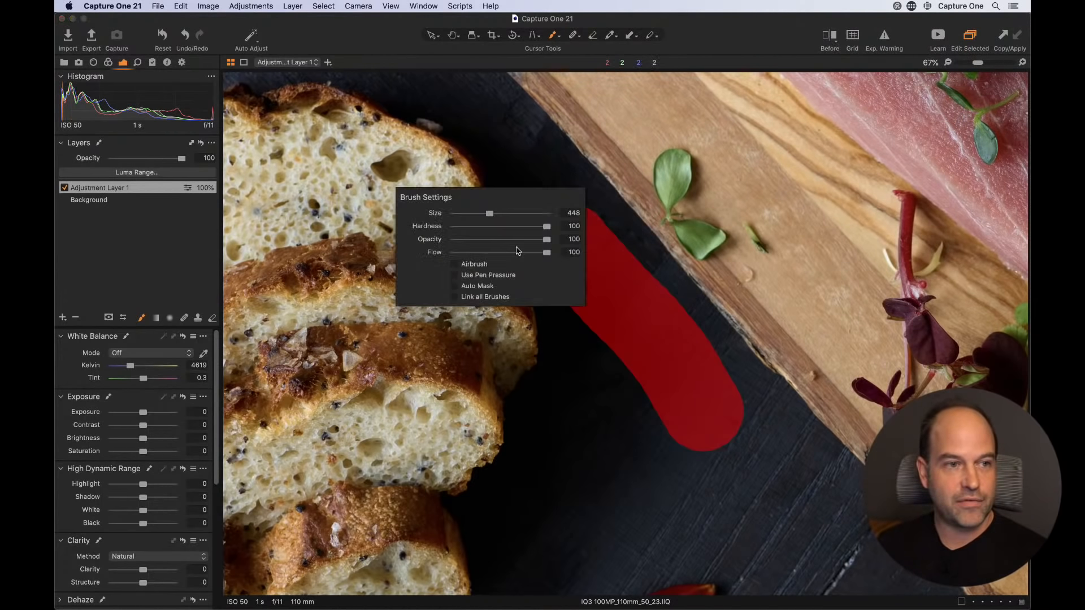
drag(546, 226, 468, 226)
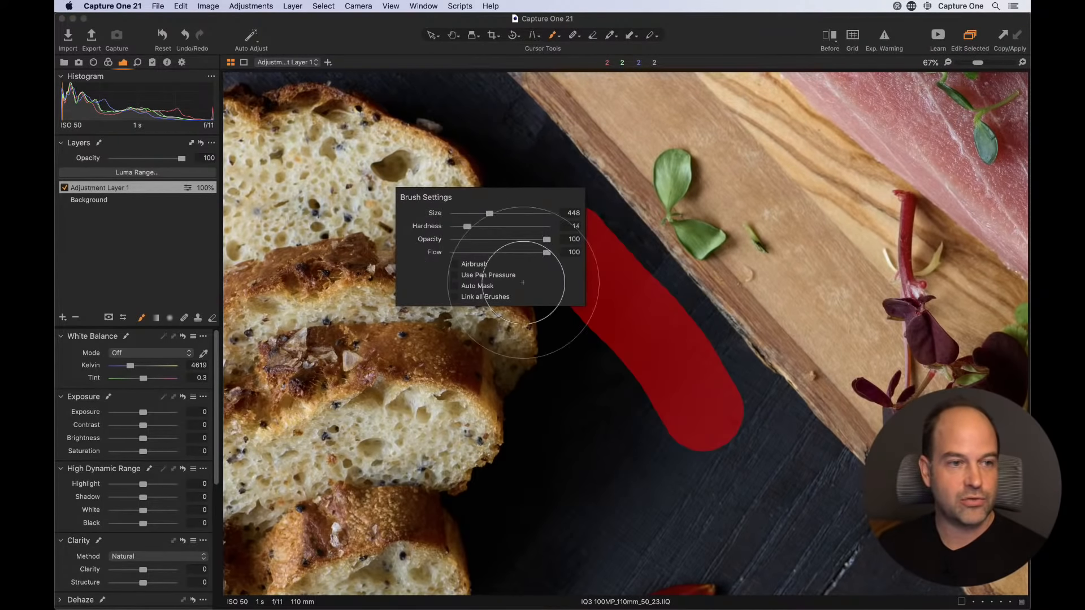
- Paint a soft-edged mask stroke on the tabletop below the first stroke, and delete the adjustment layer holding both strokes
mouse_move(568, 435)
mouse_down()
mouse_move(635, 484)
mouse_move(703, 509)
mouse_up()
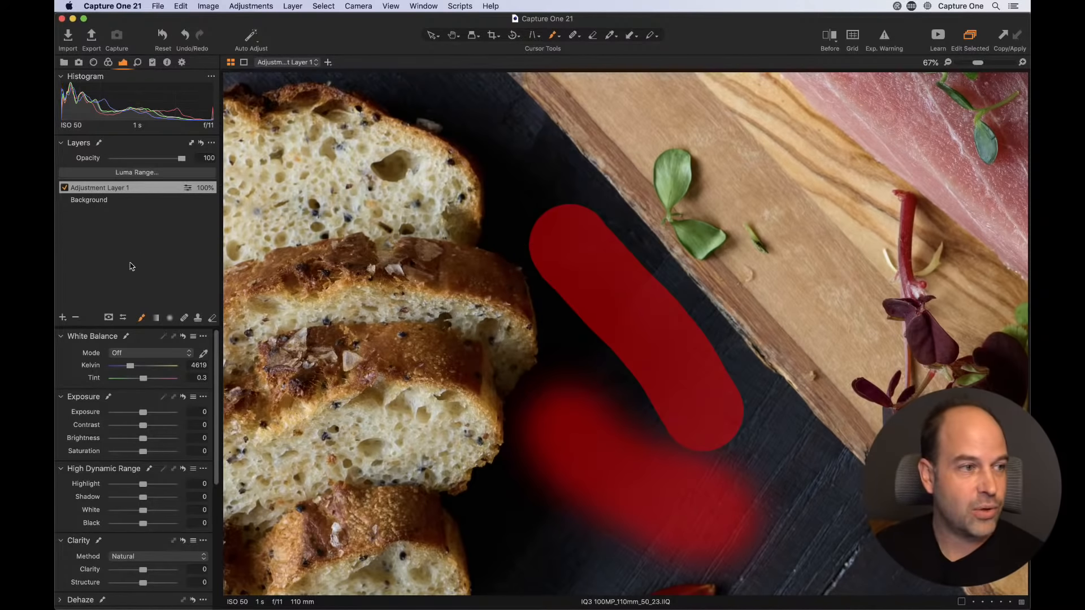
click(76, 318)
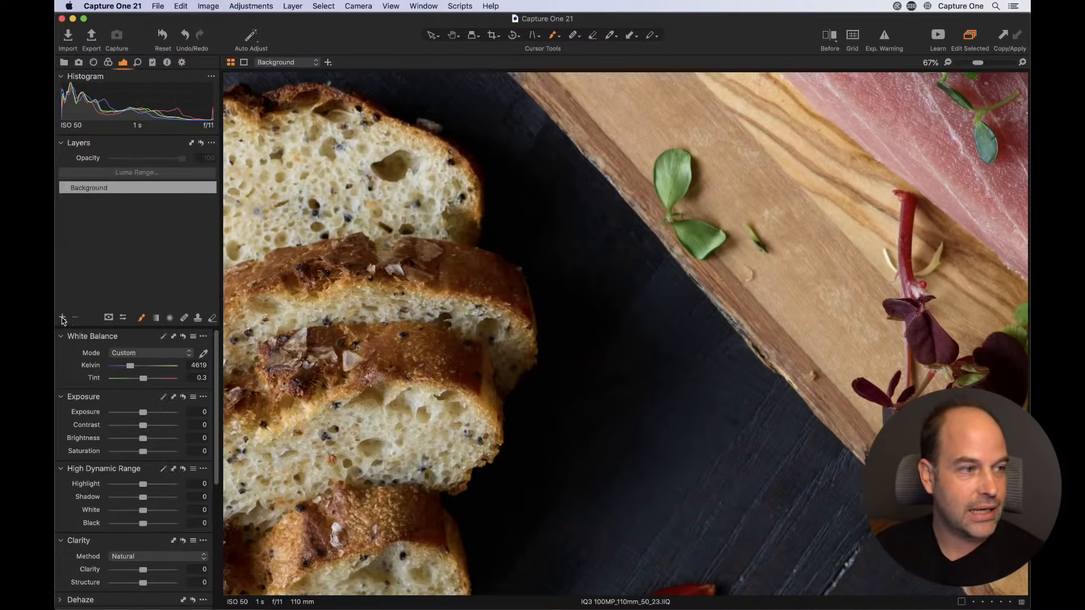
- Add an empty adjustment layer named Salmon
click(63, 318)
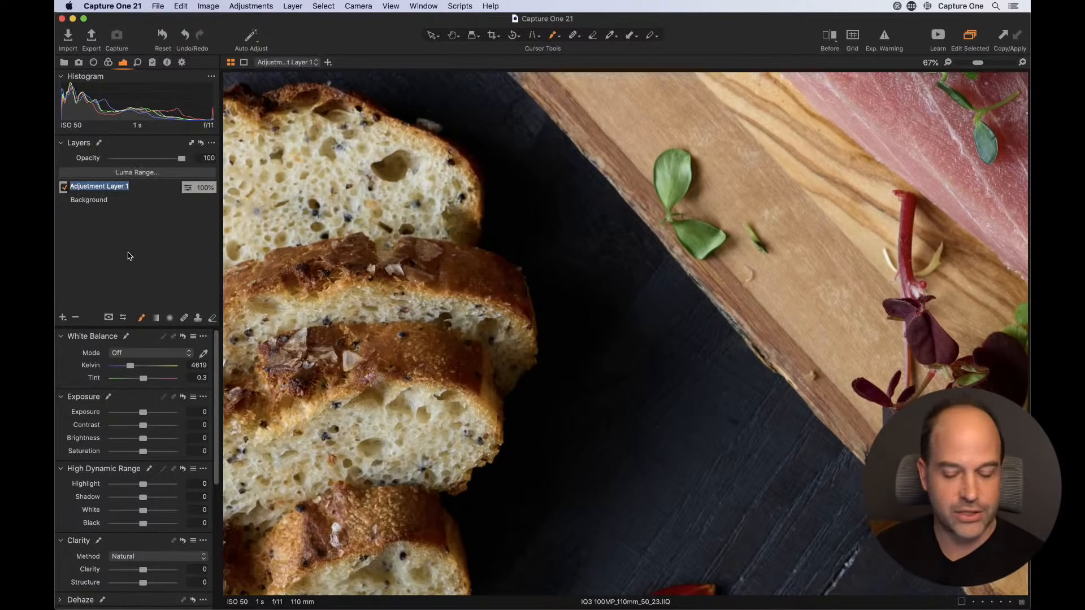
text(Salmon)
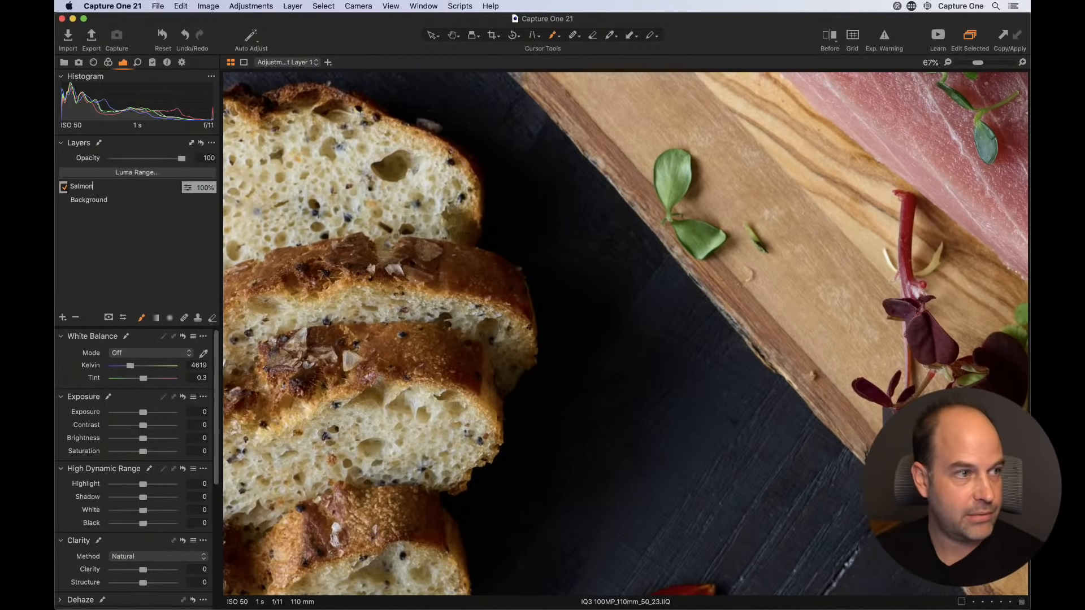
key(Return)
- Brush a mask over the whole length of the salmon fillet on the Salmon layer
drag(830, 216, 531, 477)
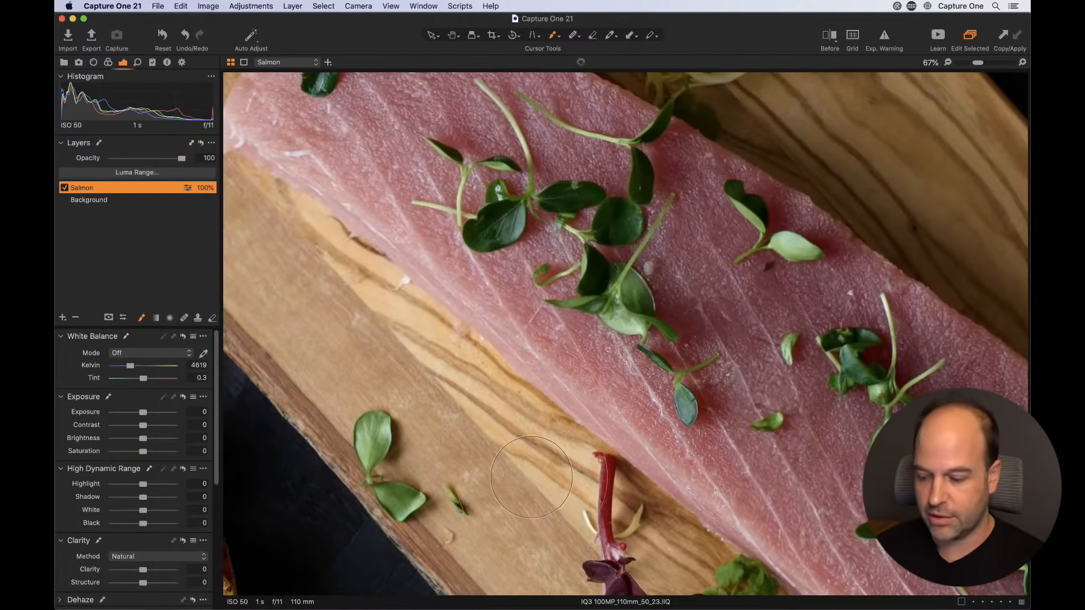
key(super+minus)
key(super+minus)
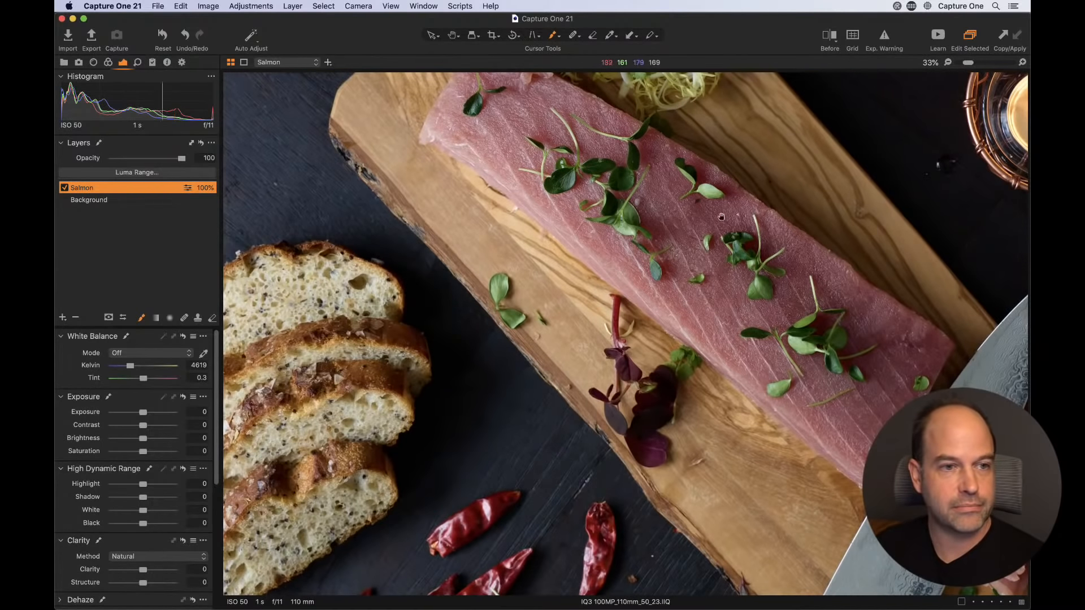
drag(721, 217, 665, 217)
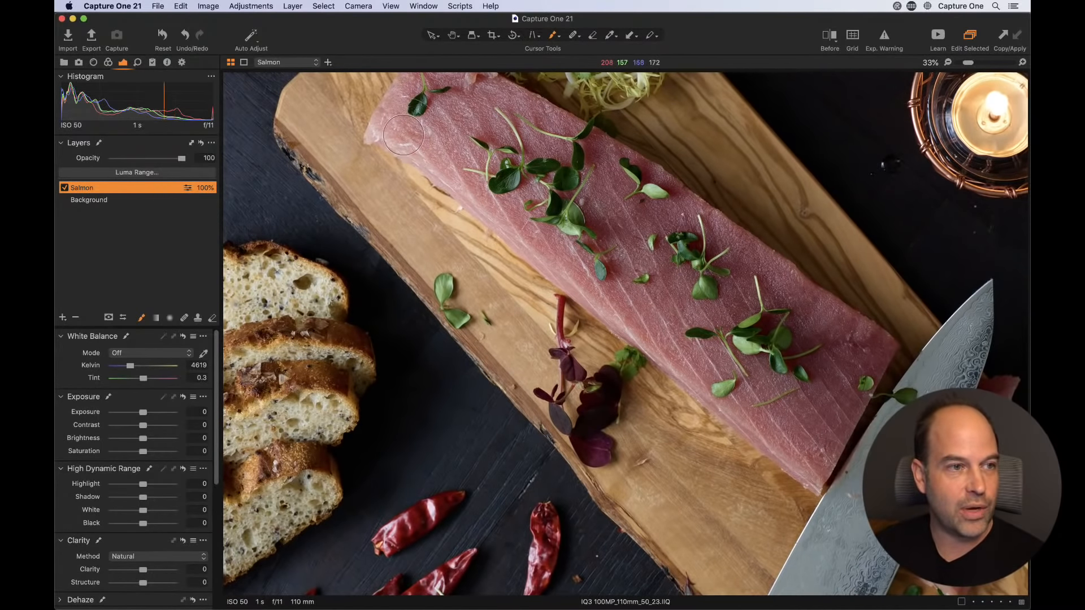
mouse_move(404, 135)
mouse_down()
mouse_move(578, 240)
mouse_move(633, 281)
mouse_move(538, 231)
mouse_move(704, 343)
mouse_move(776, 398)
mouse_move(714, 365)
mouse_move(819, 445)
mouse_move(873, 347)
mouse_move(479, 111)
mouse_move(395, 130)
mouse_move(466, 88)
mouse_move(536, 117)
mouse_move(839, 310)
mouse_move(823, 357)
mouse_move(419, 100)
mouse_move(635, 197)
mouse_move(763, 348)
mouse_move(825, 388)
mouse_move(738, 361)
mouse_move(475, 192)
mouse_move(730, 320)
mouse_up()
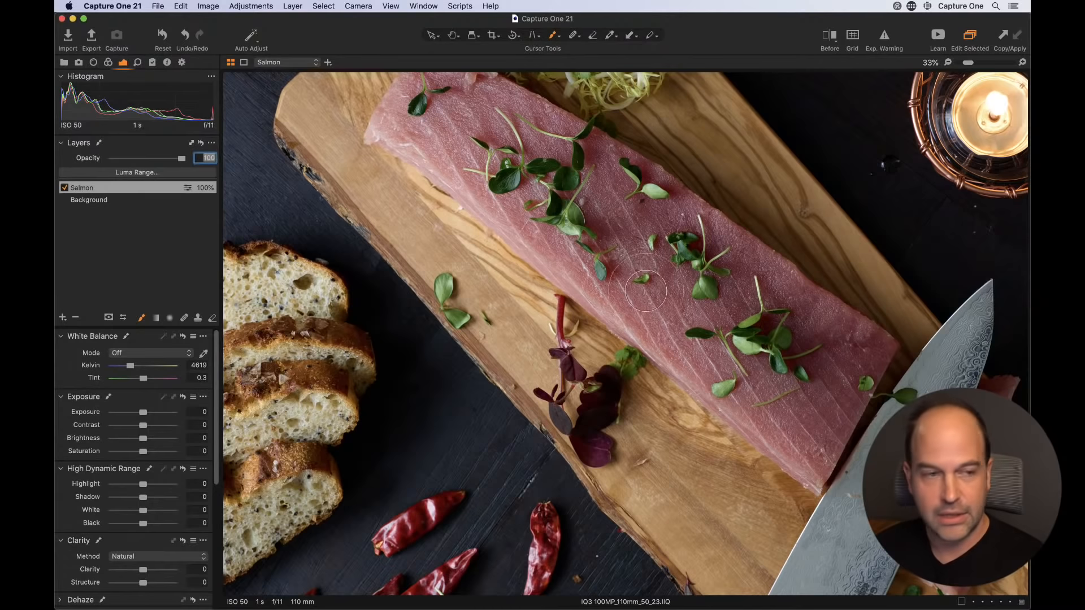
- Set the Salmon layer's sharpening amount to 441 while viewing the fillet at 100%
click(646, 303)
key(space)
double_click(652, 304)
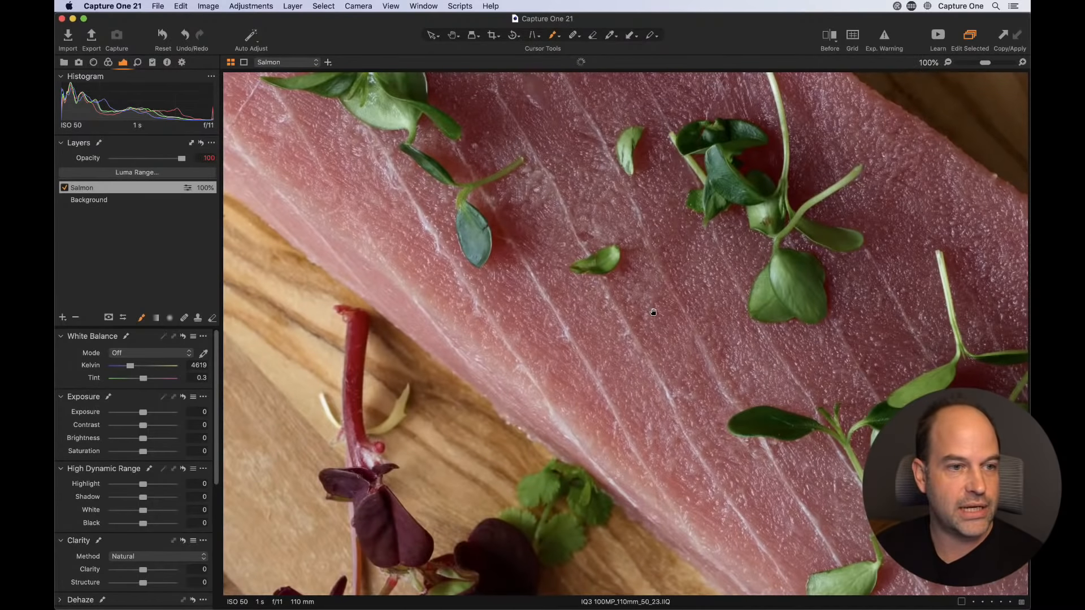
click(138, 64)
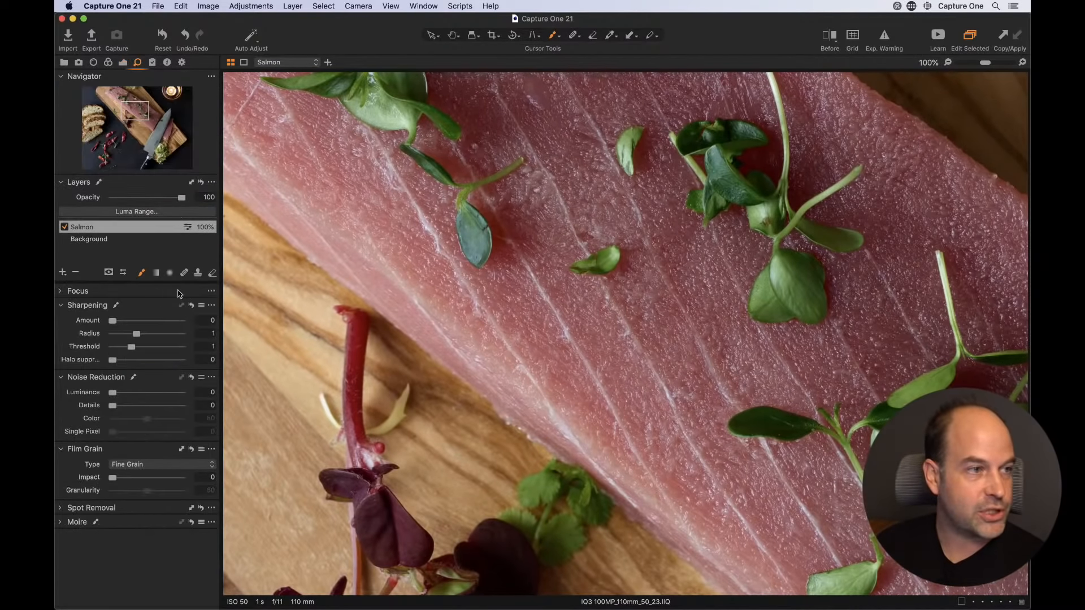
drag(113, 320, 144, 328)
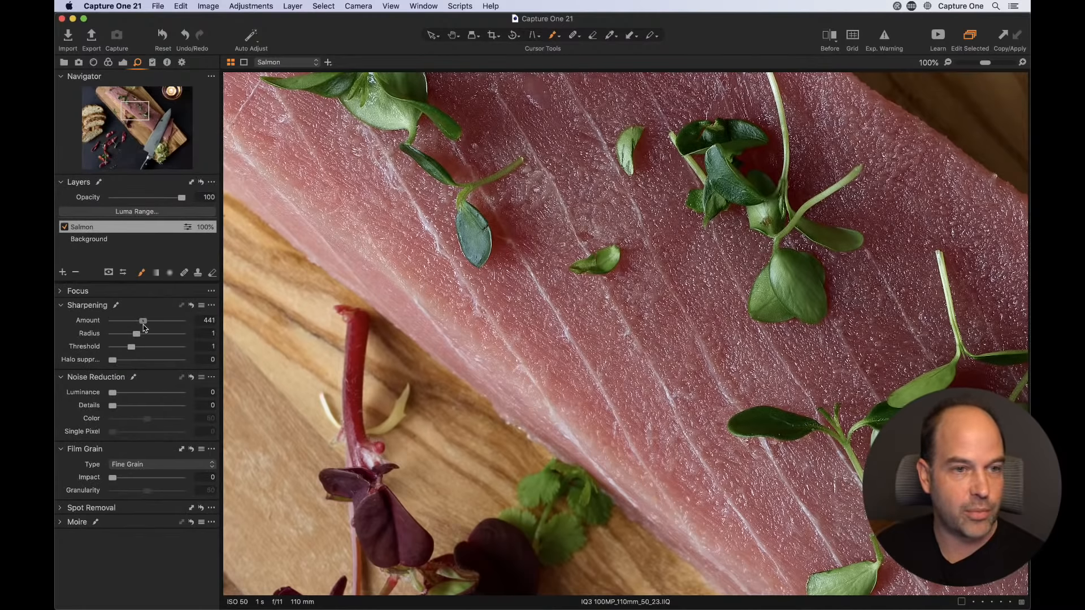
- Set the Salmon layer's Structure to 22, and switch the layer off and on to compare the effect
click(123, 61)
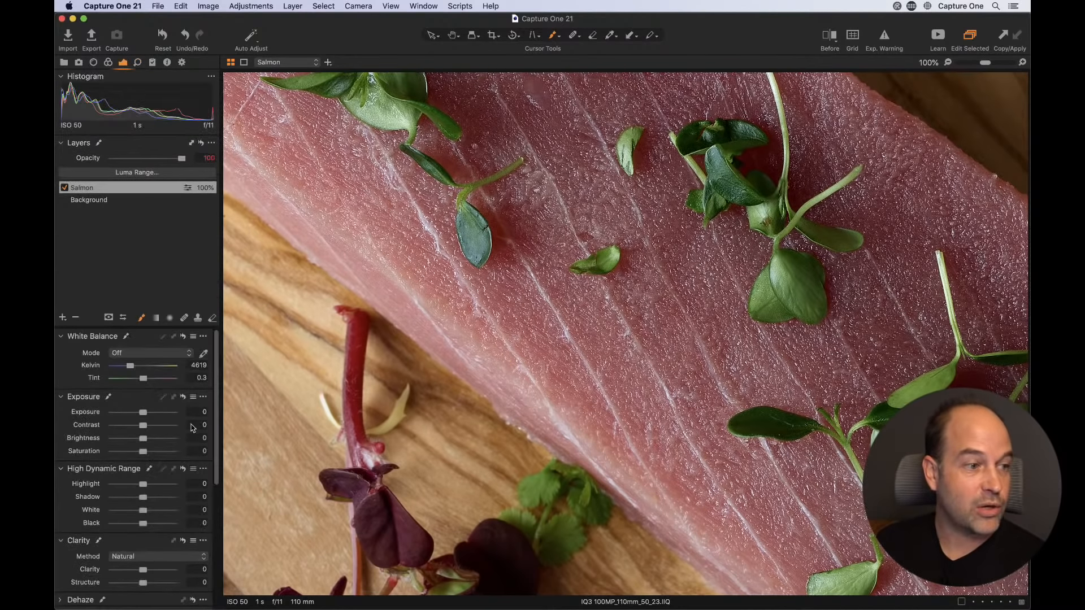
drag(146, 586, 150, 585)
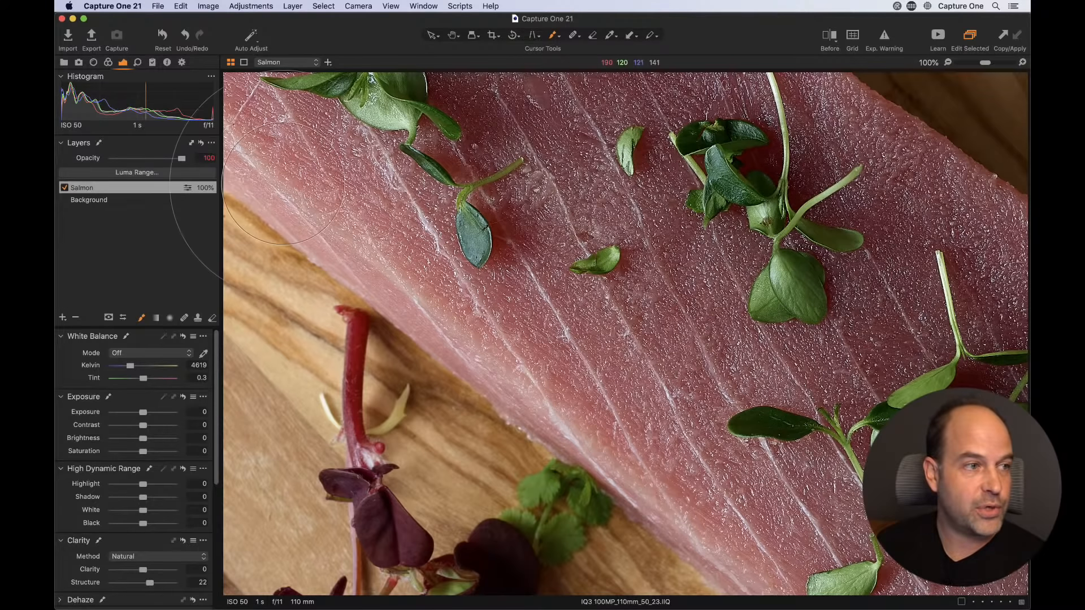
click(63, 188)
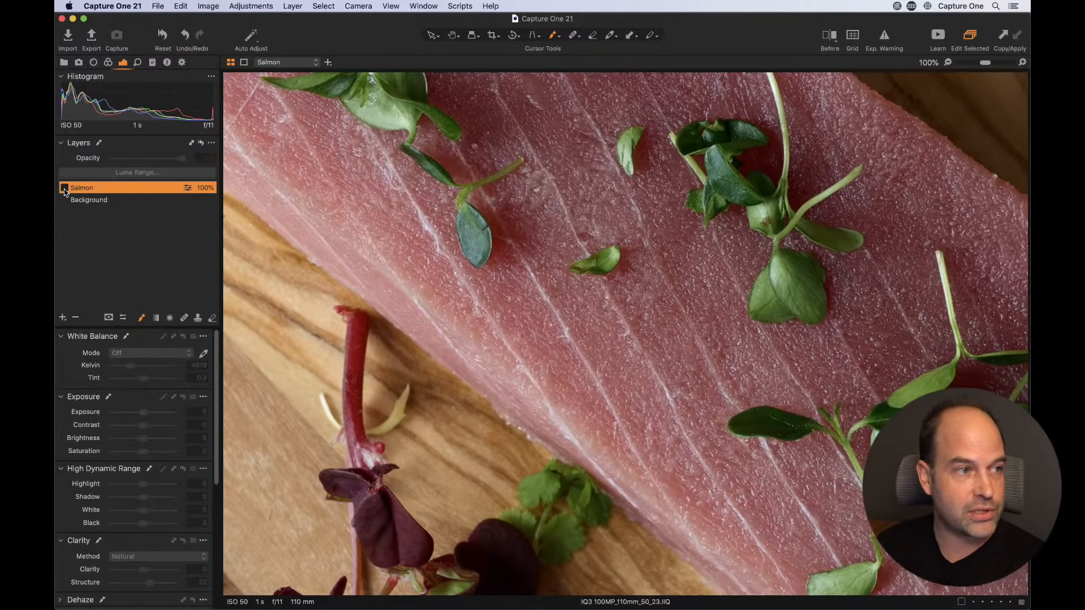
click(64, 189)
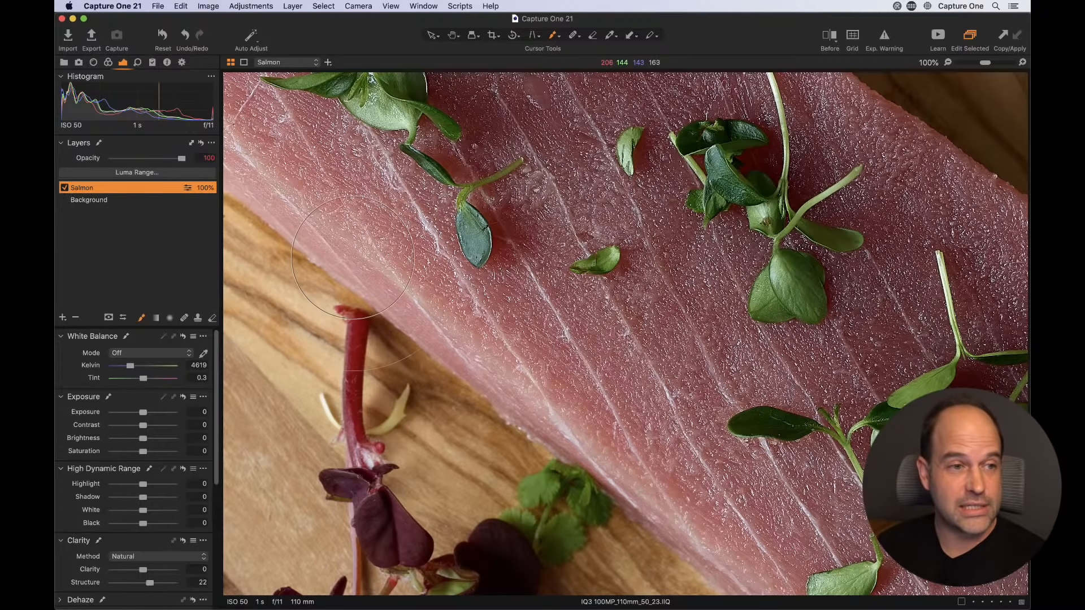
- Examine the sharpness of the bread, chillies, knife and salmon at 100%, and return to the full image
mouse_move(391, 298)
mouse_down()
mouse_move(446, 322)
mouse_move(426, 336)
mouse_move(587, 327)
mouse_move(599, 256)
mouse_up()
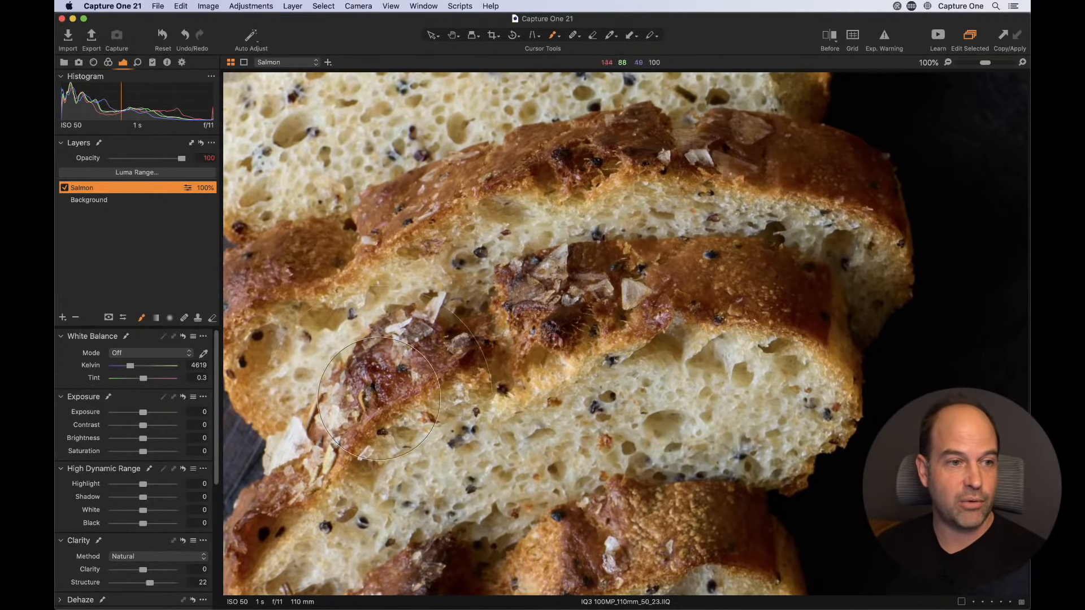
mouse_move(402, 384)
mouse_down()
mouse_move(472, 339)
mouse_move(376, 447)
mouse_move(782, 381)
mouse_move(349, 235)
mouse_up()
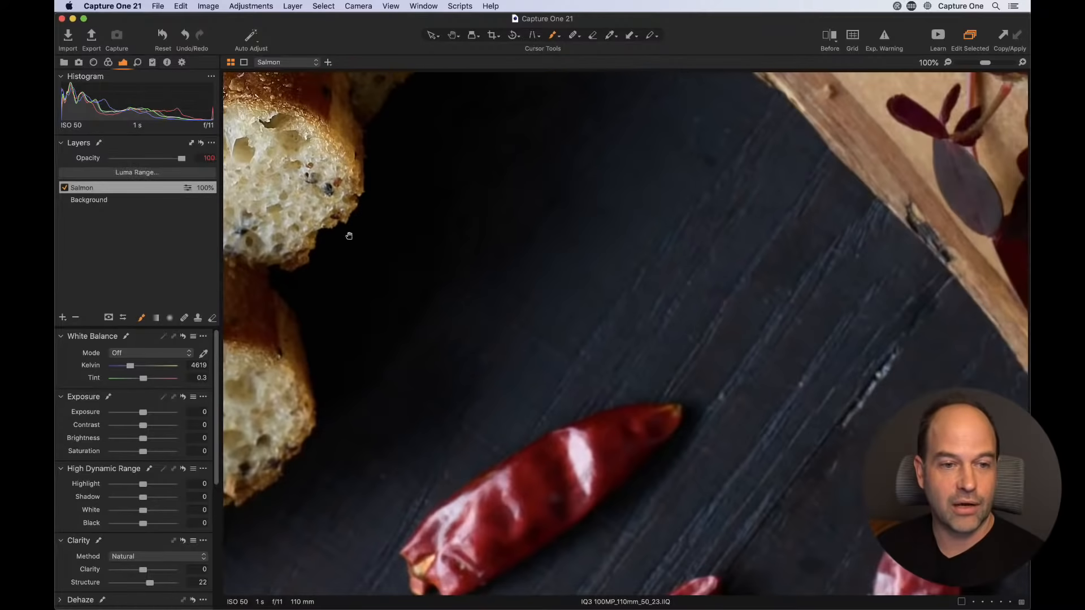
drag(740, 430, 291, 271)
mouse_move(757, 271)
mouse_down()
mouse_move(170, 395)
mouse_move(515, 201)
mouse_move(460, 122)
mouse_up()
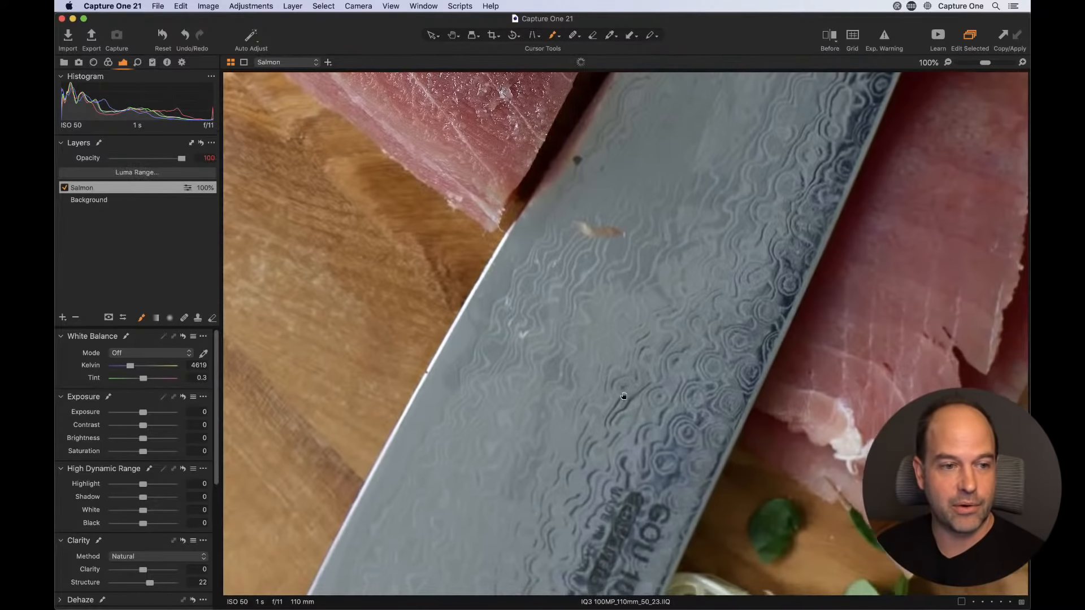
drag(628, 514, 657, 222)
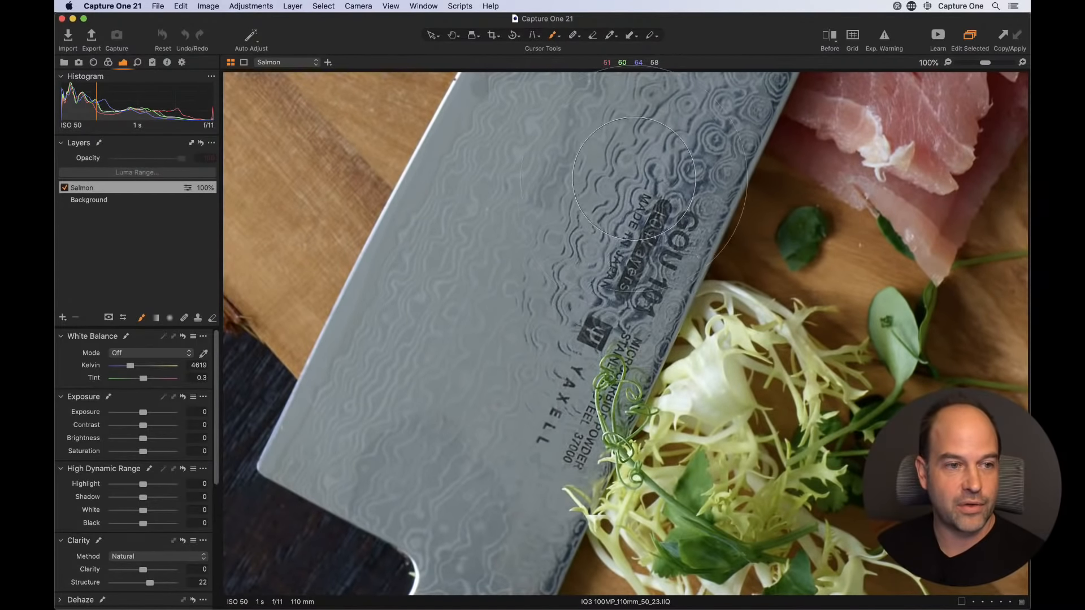
drag(701, 128, 559, 503)
drag(621, 221, 549, 368)
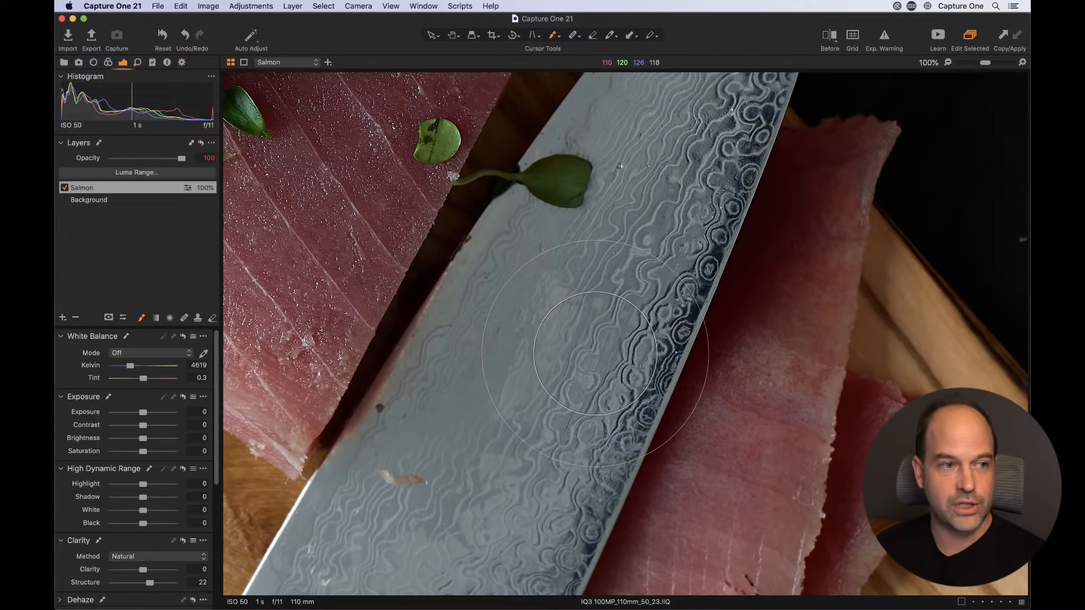
key(space)
double_click(592, 351)
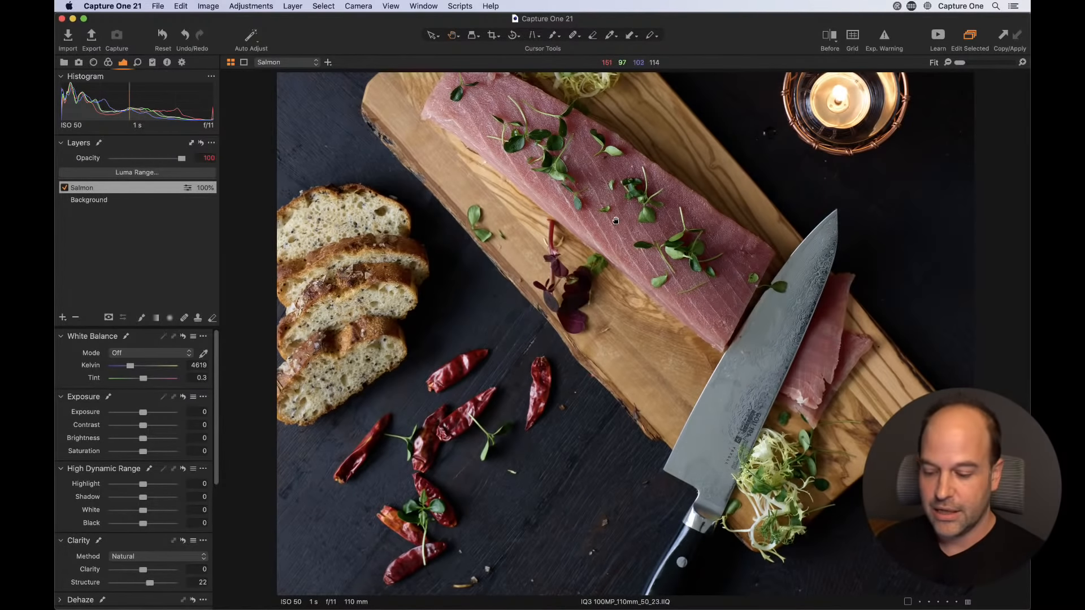
- Select the mask brush and reduce its size and hardness over the cutting board
key(b)
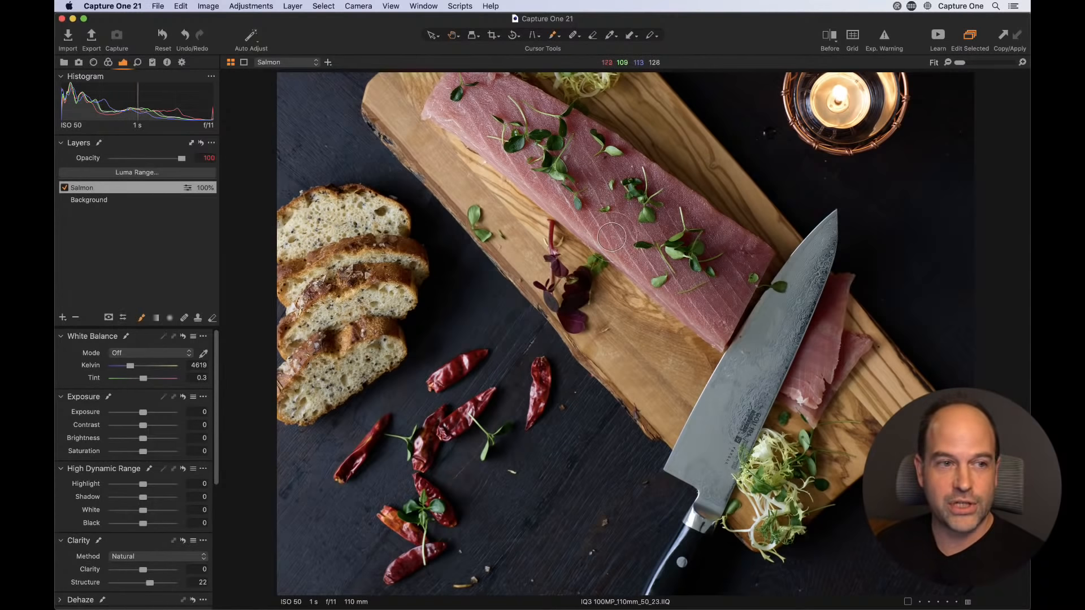
click(574, 257)
right_click(547, 293)
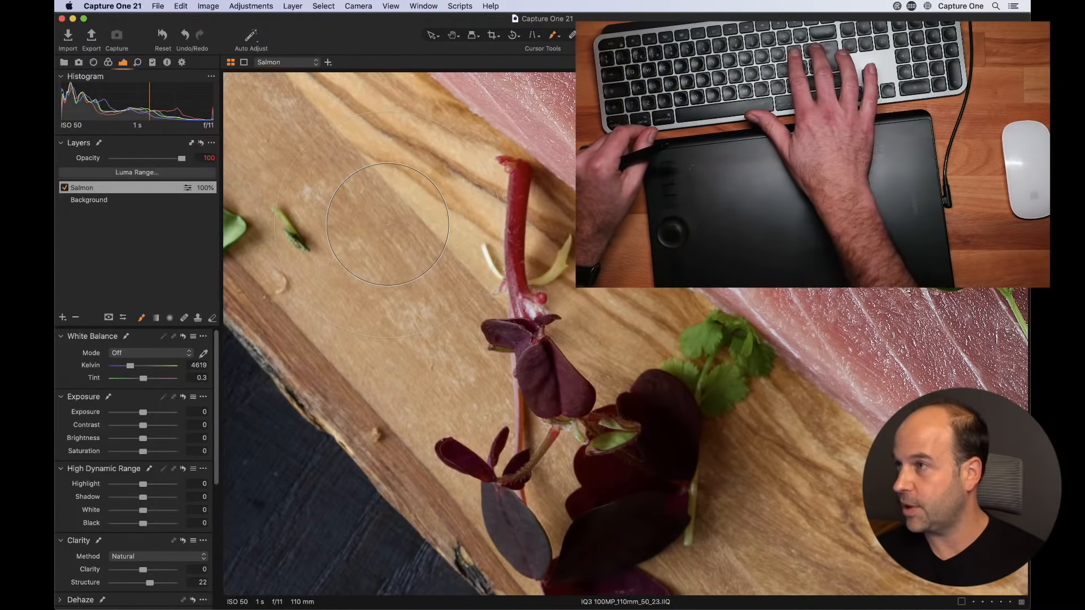
key([)
key([)
key([)
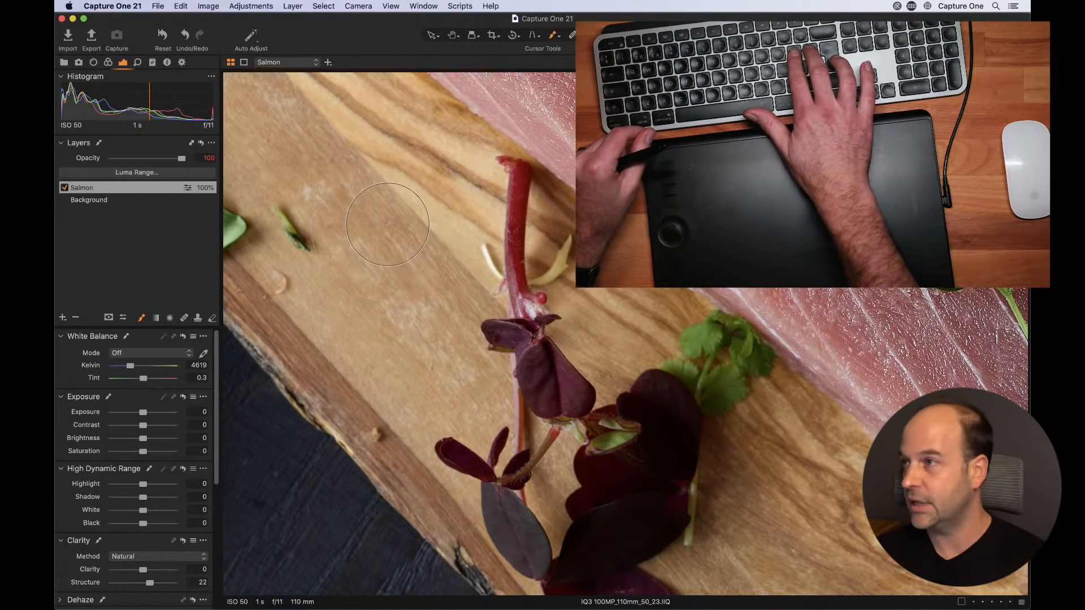
key(shift+[)
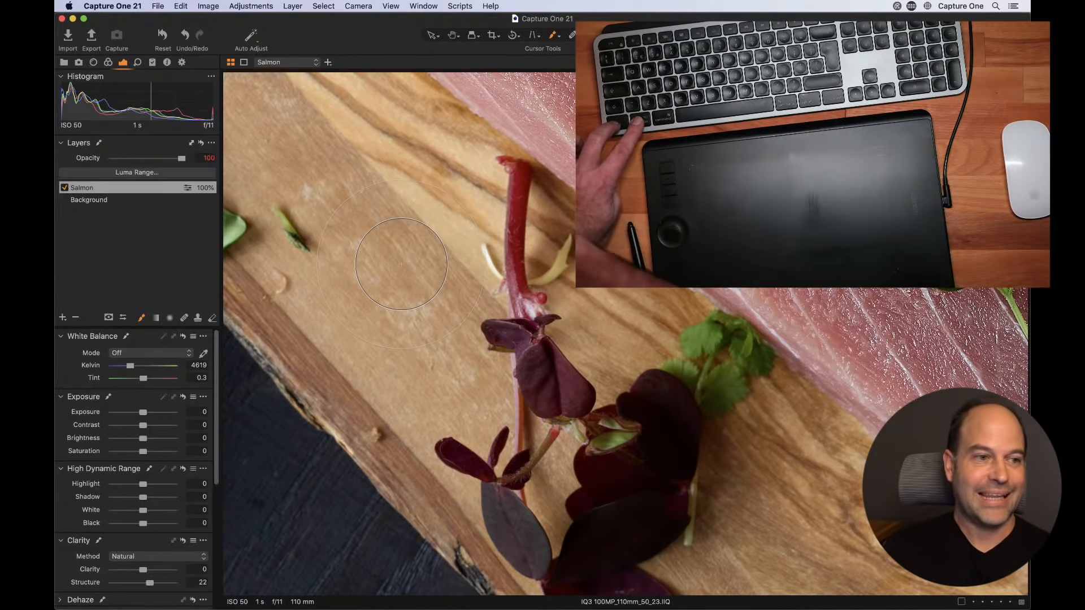
- Adjust the mask brush interactively over the cutting board to size 301 and hardness 12
ctrl+alt+click(425, 259)
drag(424, 259, 424, 259)
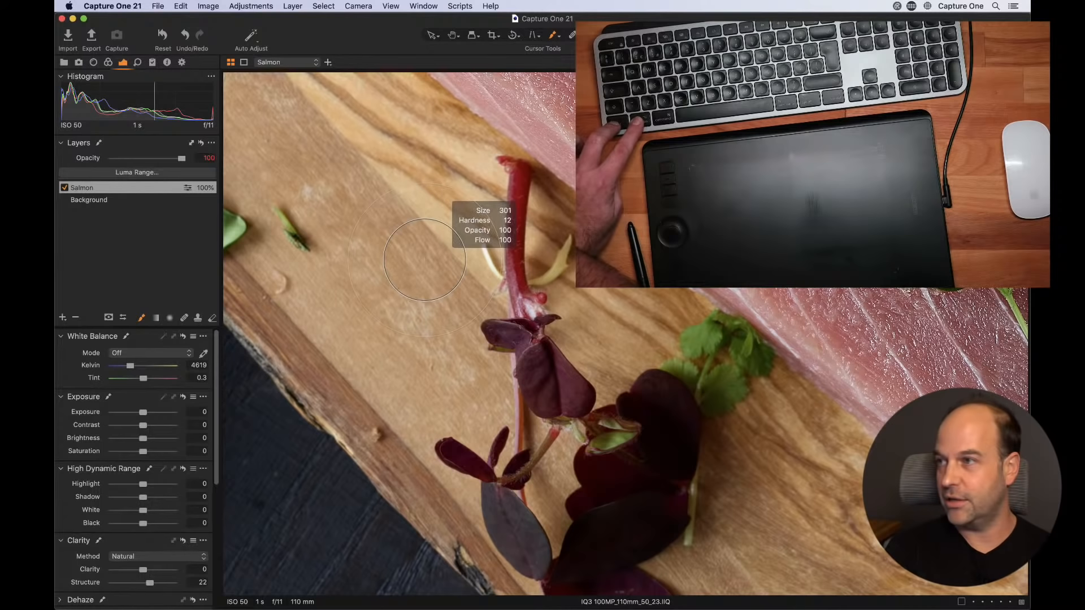
drag(425, 260, 424, 260)
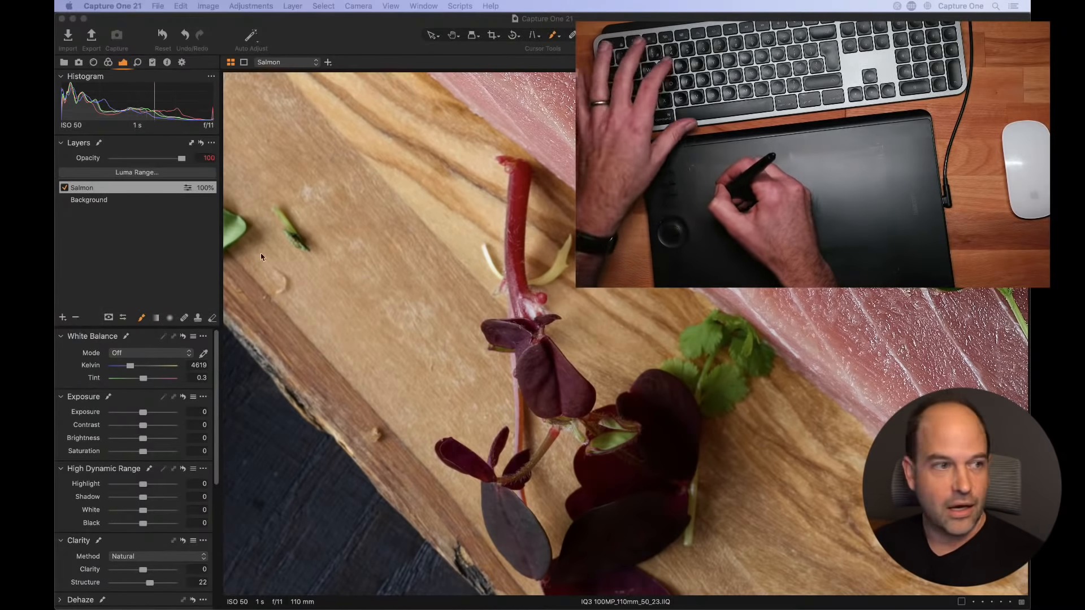
- Switch to the bear photo, reset all its adjustments, and set the Background's Highlight to -100
click(158, 265)
key(h)
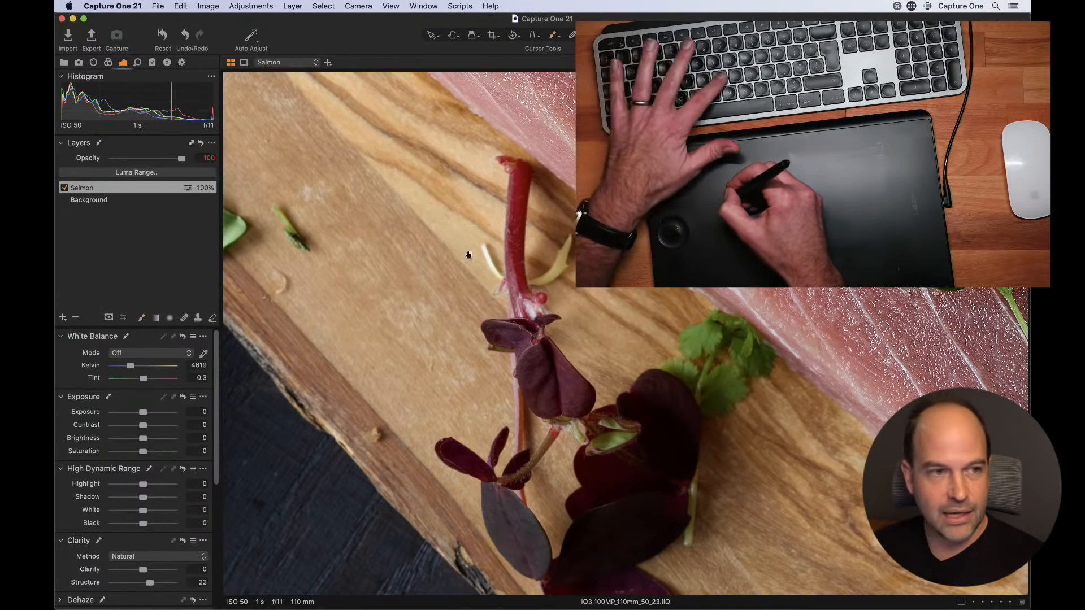
double_click(473, 258)
key(super+shift+b)
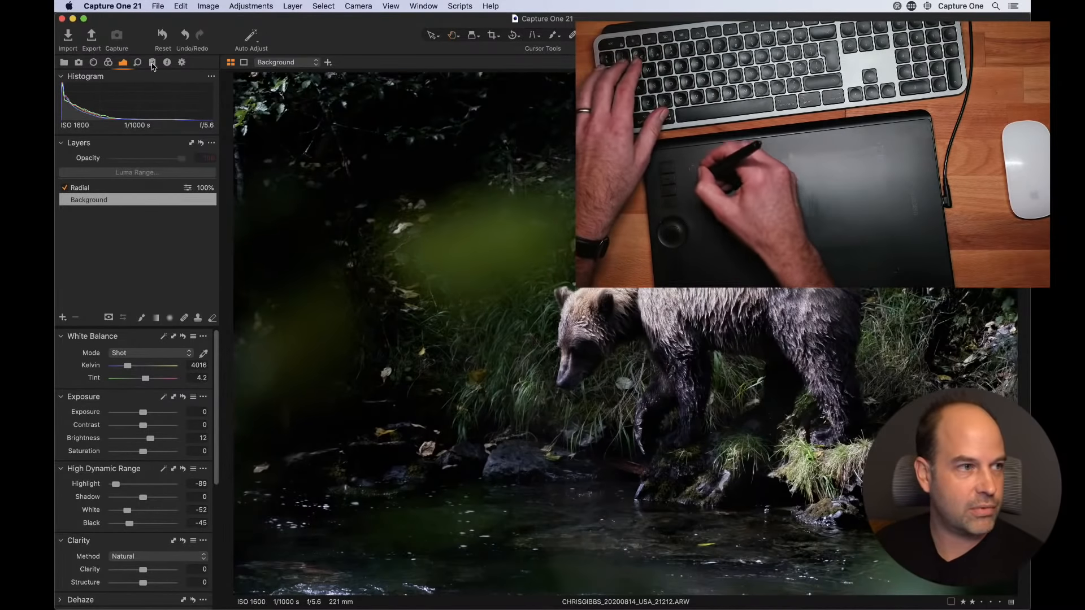
click(161, 37)
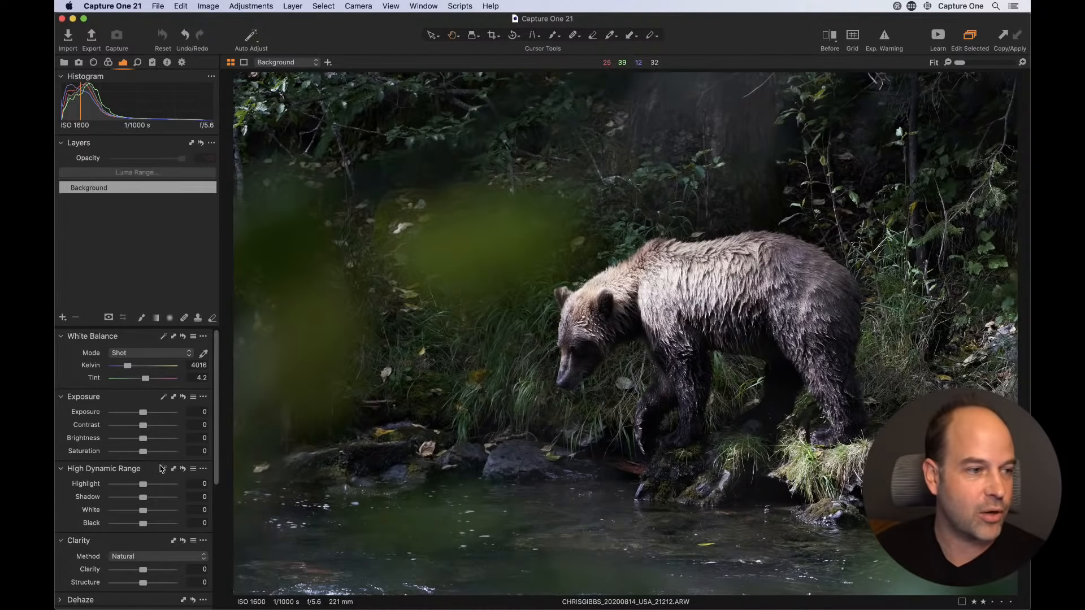
drag(143, 484, 111, 484)
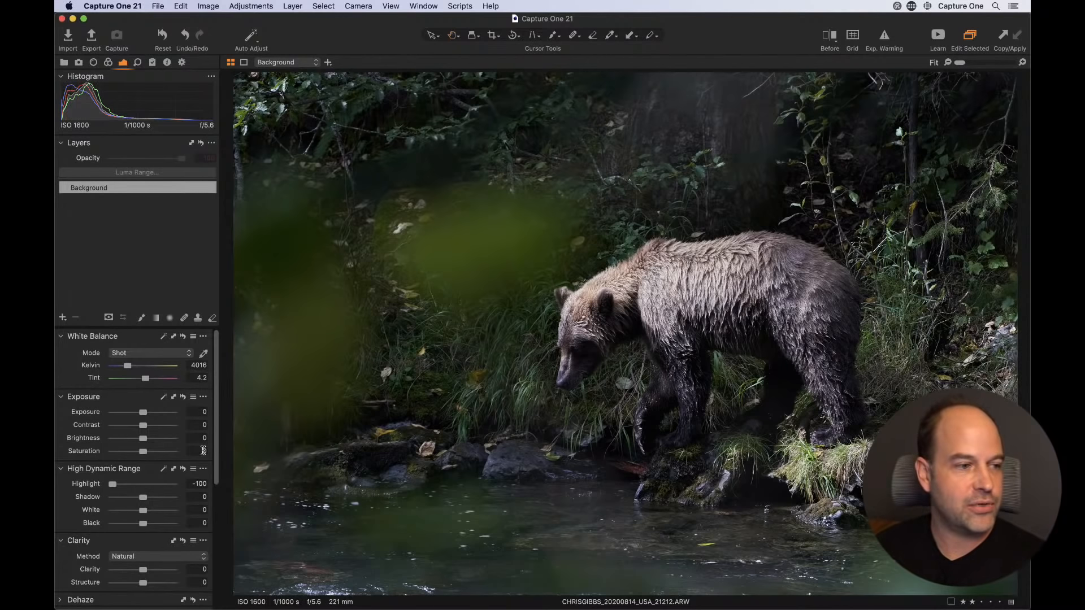
- Try lifting Shadow and Black across the whole bear photo, and reset both to 0
mouse_move(144, 503)
mouse_down()
mouse_move(160, 502)
mouse_move(142, 501)
mouse_up()
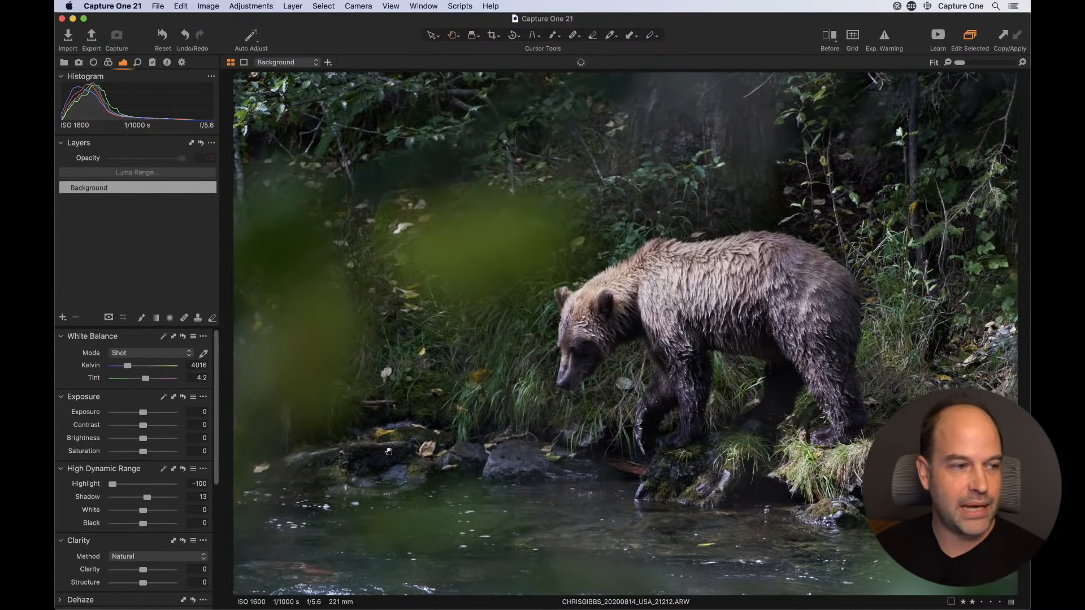
drag(153, 498, 158, 524)
double_click(156, 500)
double_click(158, 525)
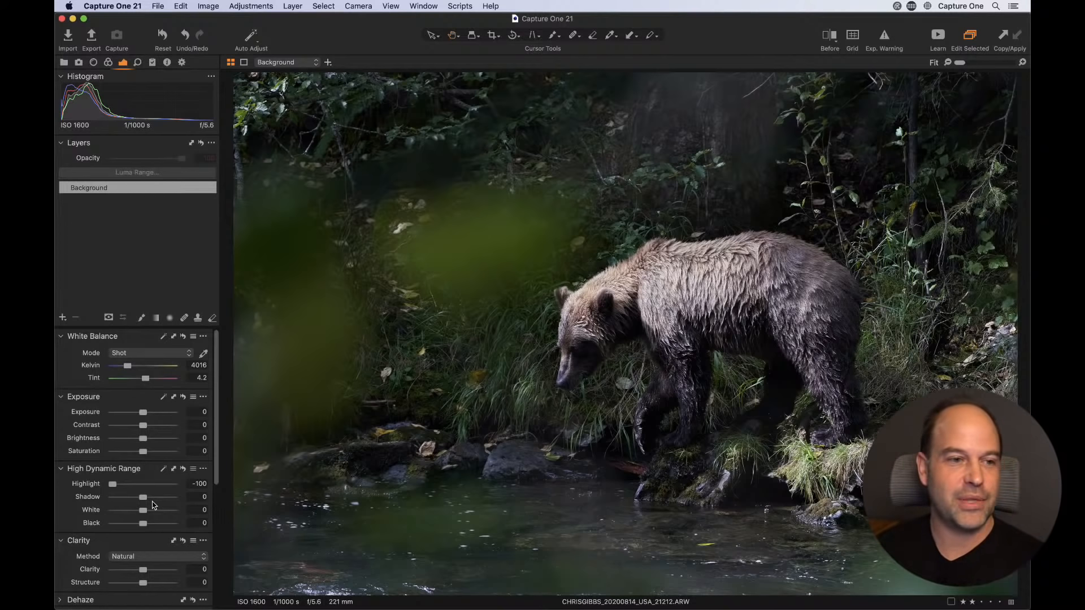
- Brush a mask over the bear's body on a new adjustment layer, and set that layer's Shadow to 36 and Black to 19
click(142, 318)
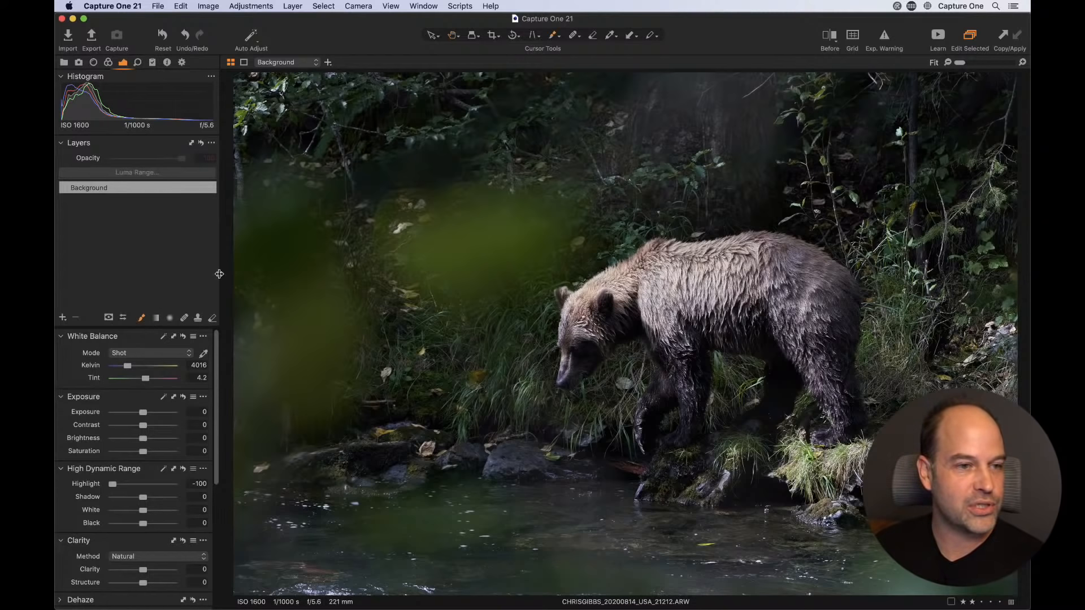
right_click(719, 339)
mouse_move(718, 339)
mouse_down()
mouse_move(768, 398)
mouse_move(785, 354)
mouse_move(767, 426)
mouse_move(773, 328)
mouse_move(717, 333)
mouse_move(776, 344)
mouse_move(848, 416)
mouse_move(835, 428)
mouse_move(713, 326)
mouse_move(700, 414)
mouse_move(691, 376)
mouse_move(659, 410)
mouse_move(660, 425)
mouse_move(680, 383)
mouse_move(668, 347)
mouse_move(634, 332)
mouse_move(654, 326)
mouse_move(682, 368)
mouse_move(735, 321)
mouse_move(762, 316)
mouse_move(837, 390)
mouse_move(773, 348)
mouse_move(650, 324)
mouse_up()
click(775, 325)
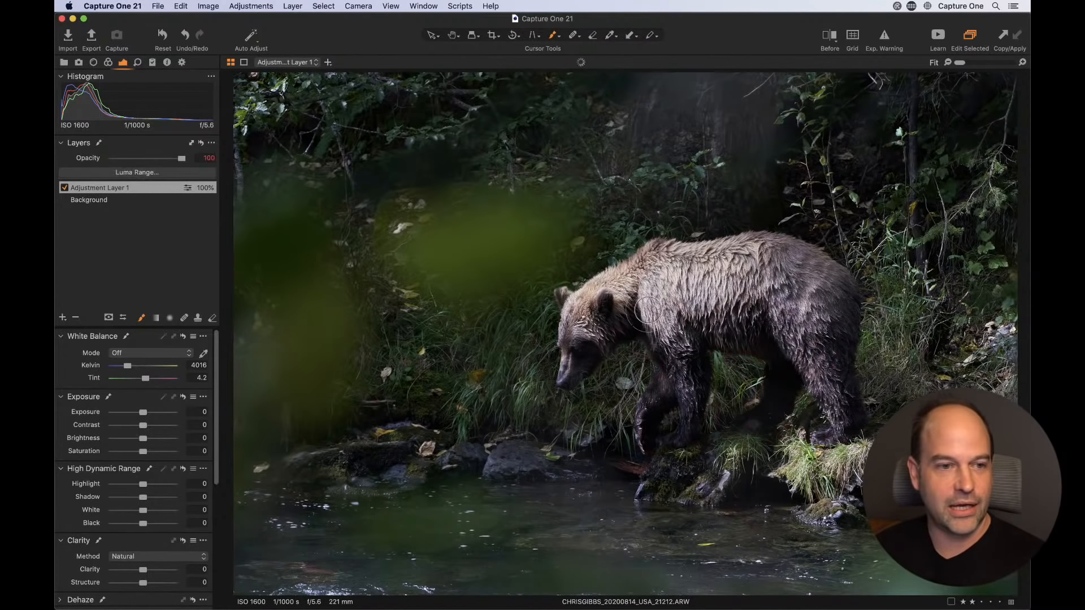
scroll(126, 468, down, 5)
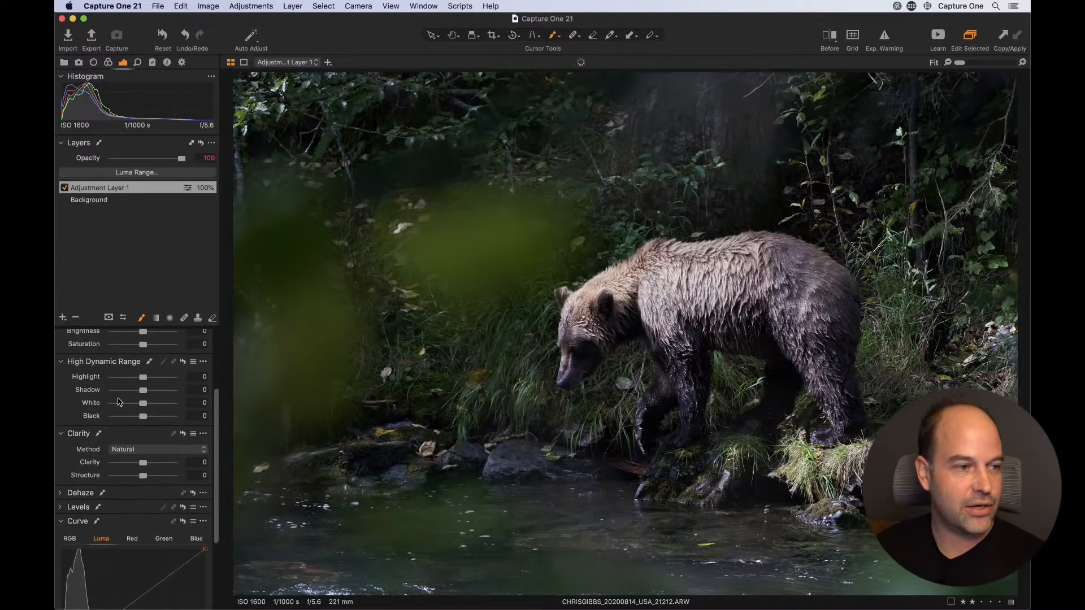
drag(143, 394, 158, 414)
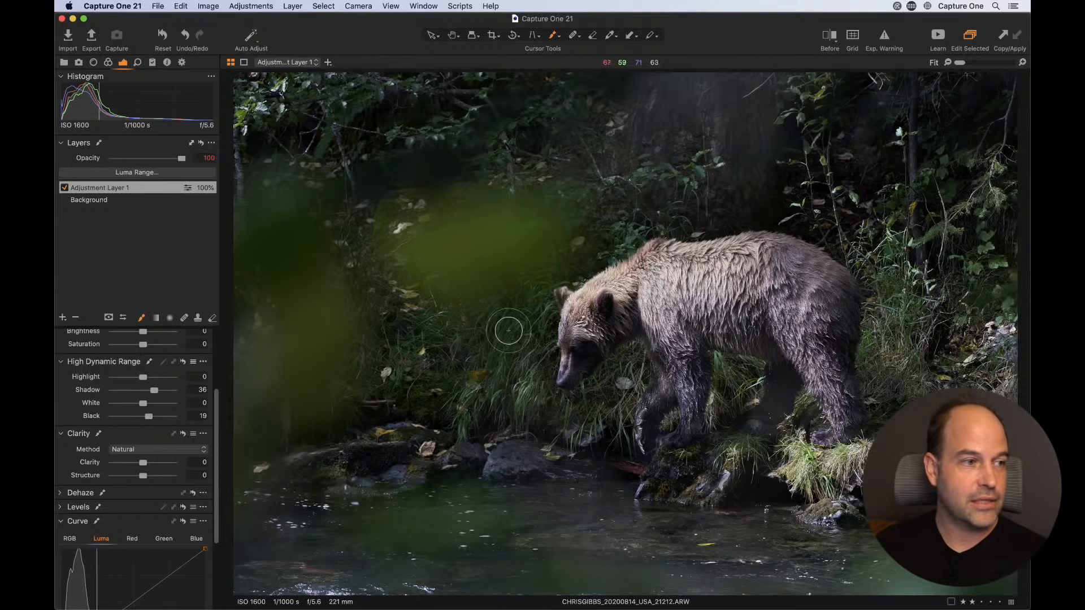
- Delete the brushed adjustment layer, add a new filled adjustment layer in its place, and check its mask overlay
click(76, 318)
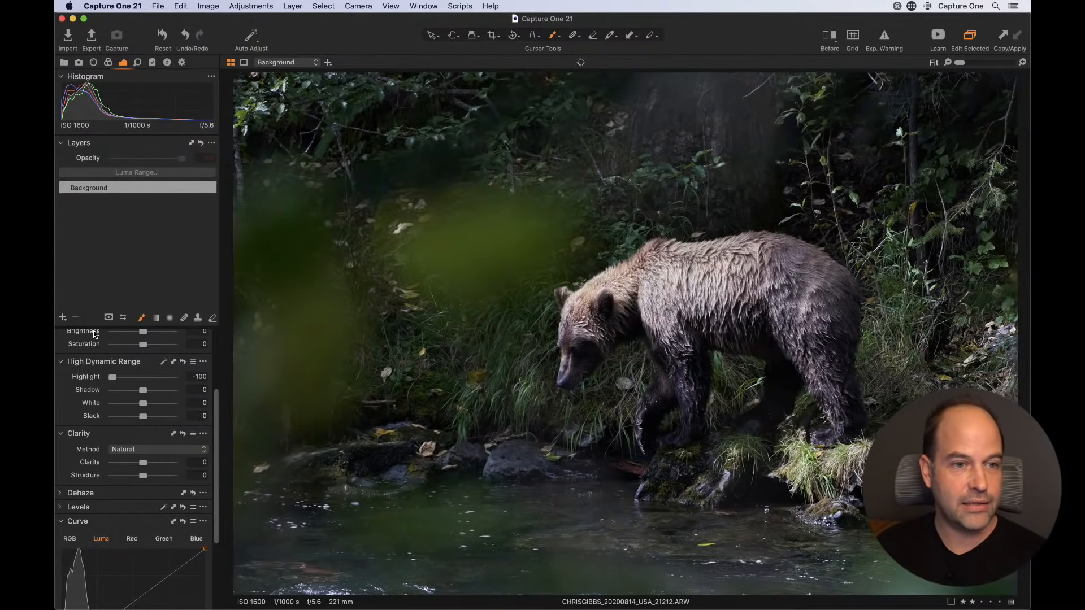
click(65, 319)
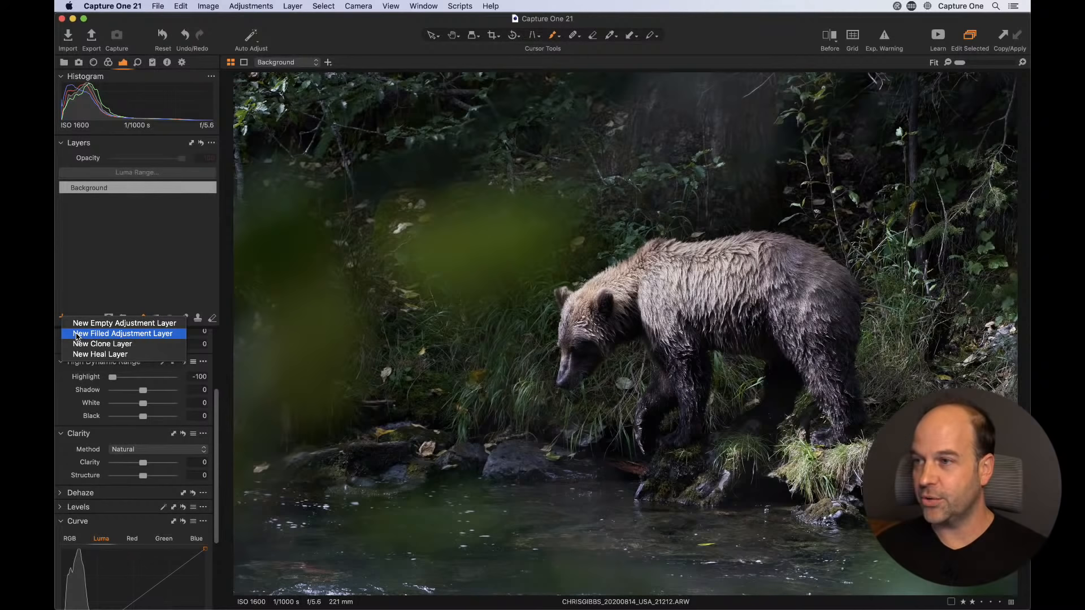
click(78, 334)
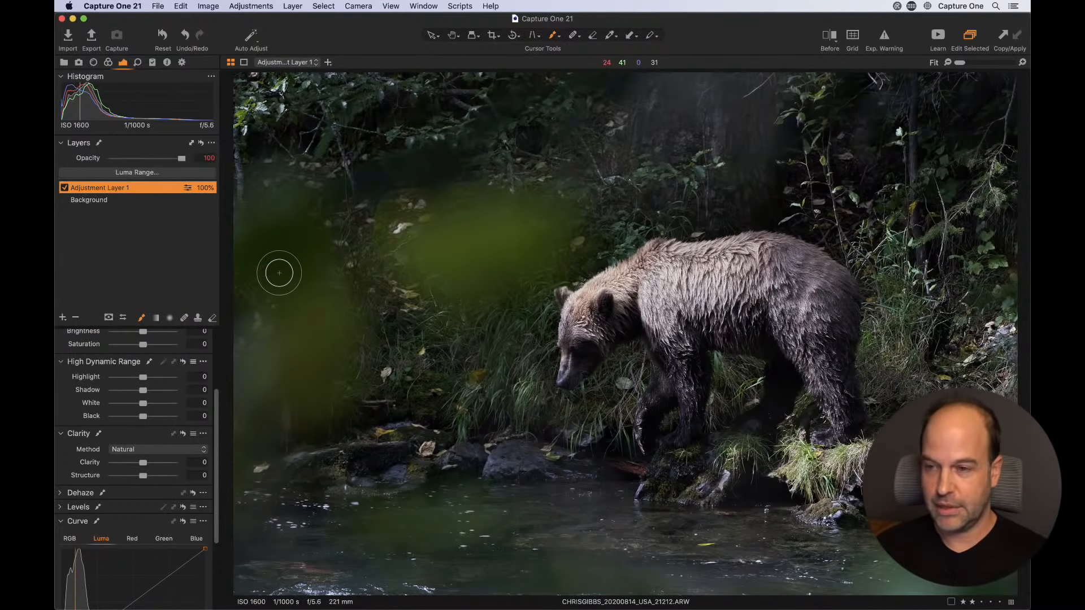
key(m)
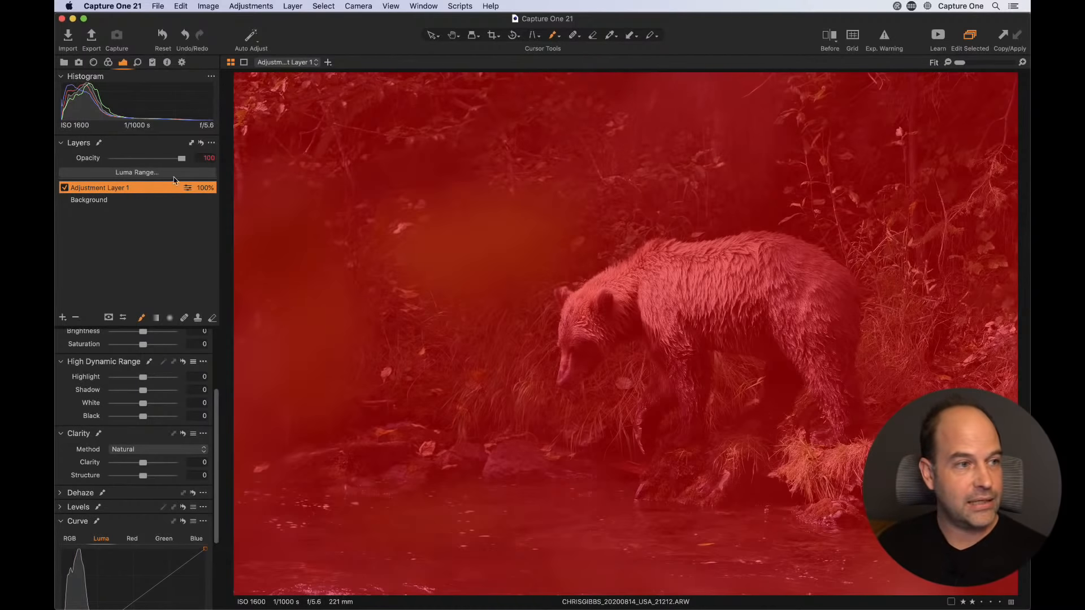
drag(182, 159, 204, 159)
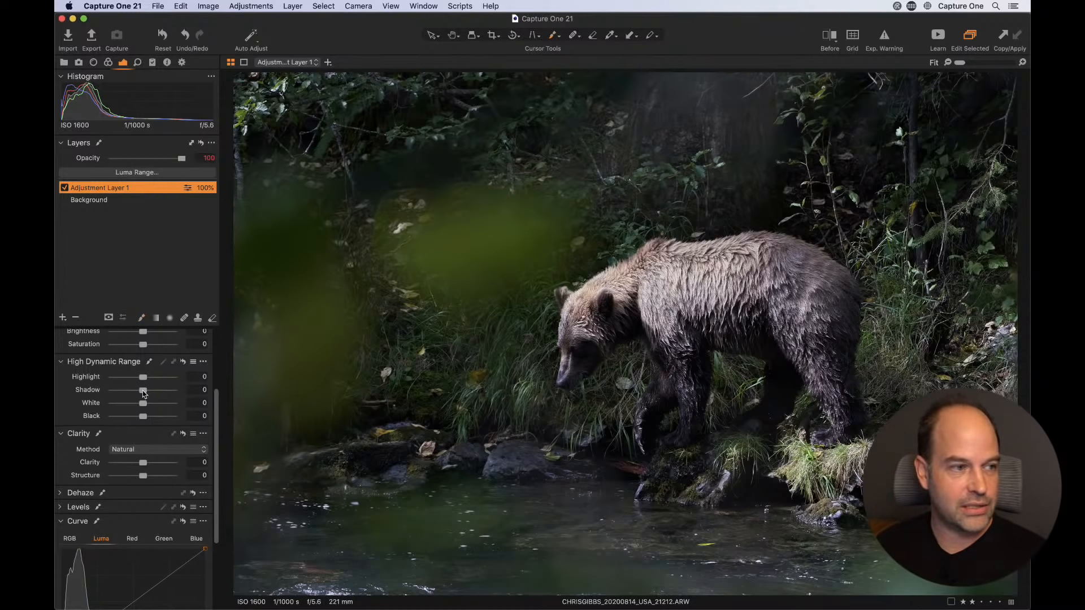
- Set the filled layer's Shadow to 34, Black to 21, Contrast to 9 and Clarity to 37
drag(143, 390, 151, 418)
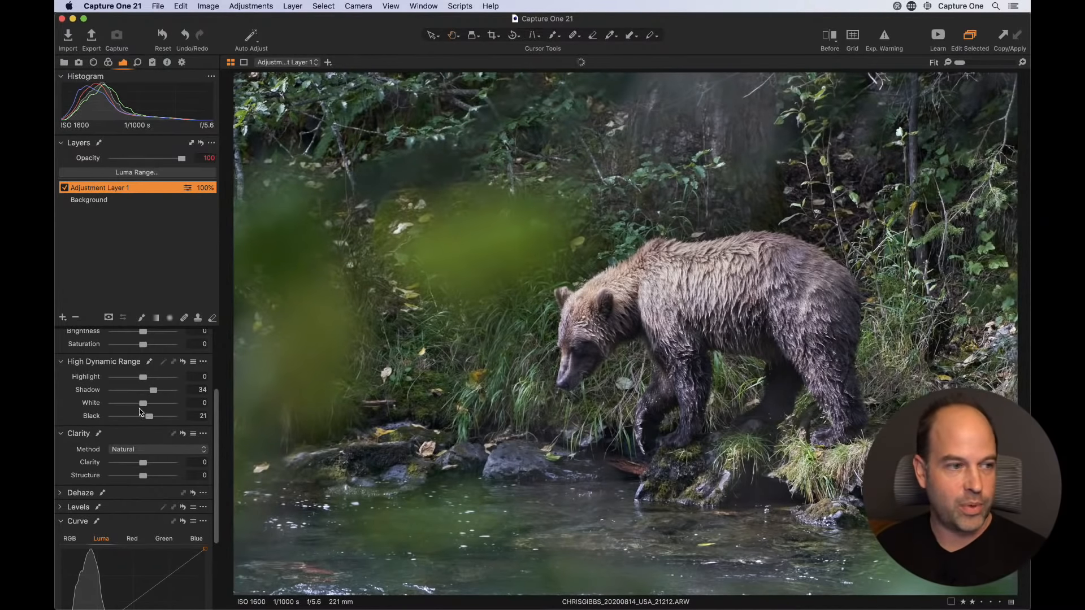
scroll(140, 412, up, 2)
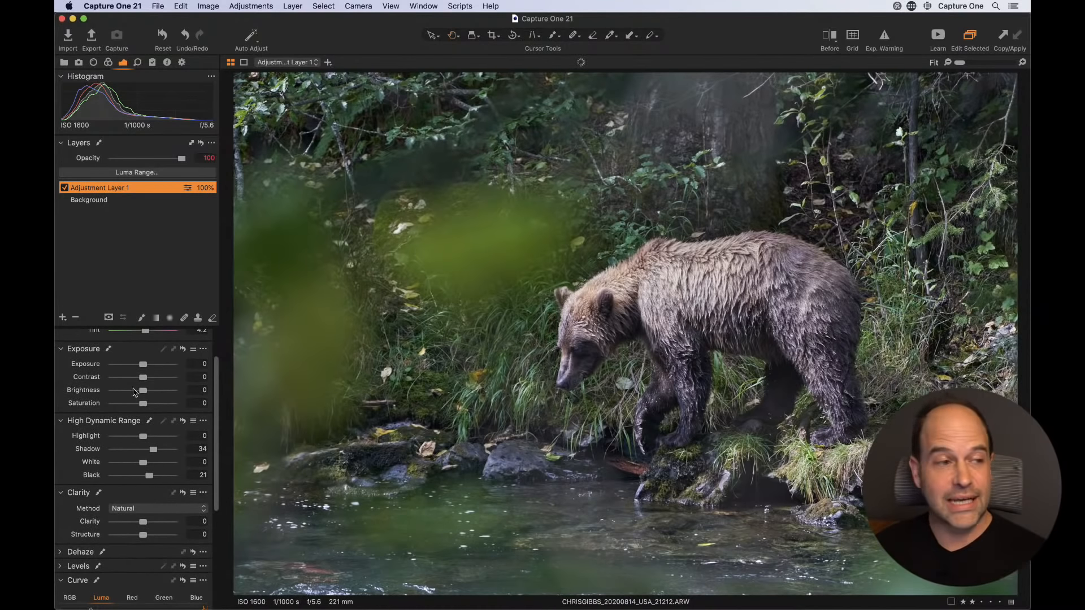
drag(143, 377, 149, 378)
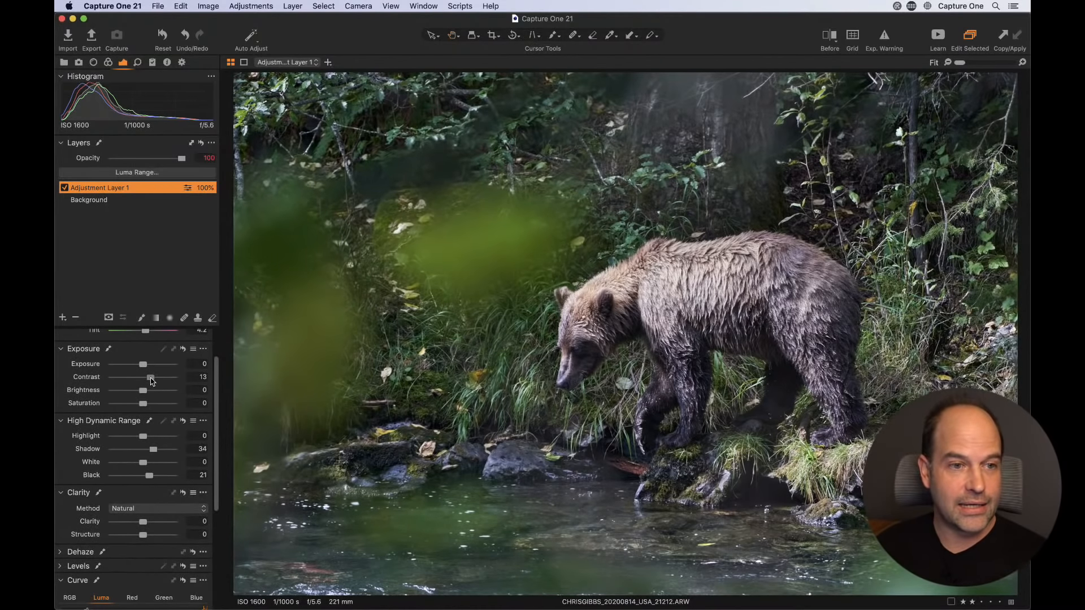
scroll(150, 390, down, 3)
drag(143, 444, 153, 446)
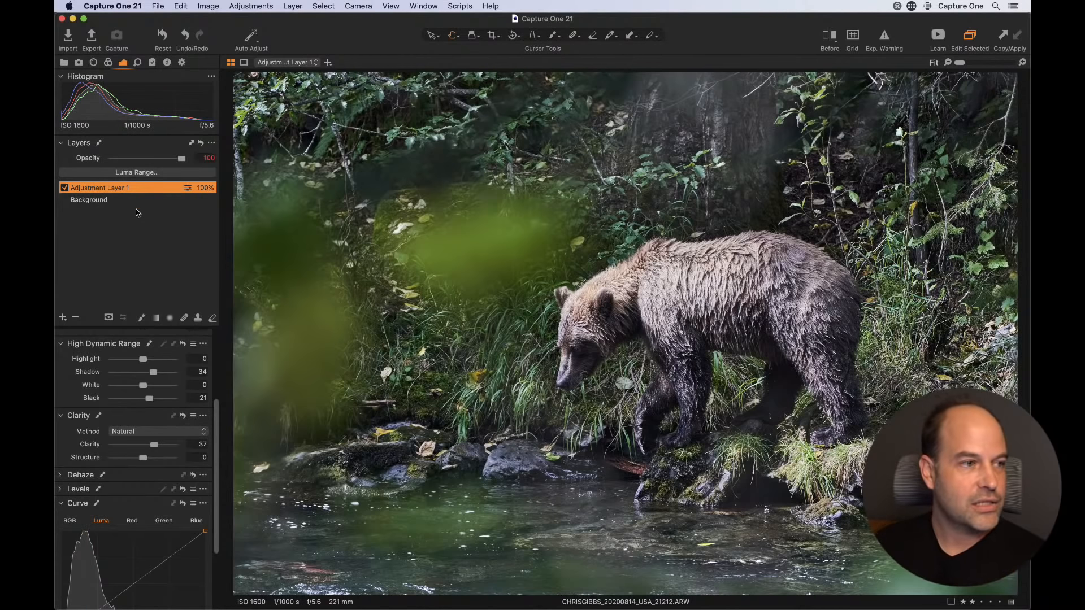
- Clear the adjustment layer's mask and brush it back in over the bear's body and hind leg
right_click(116, 190)
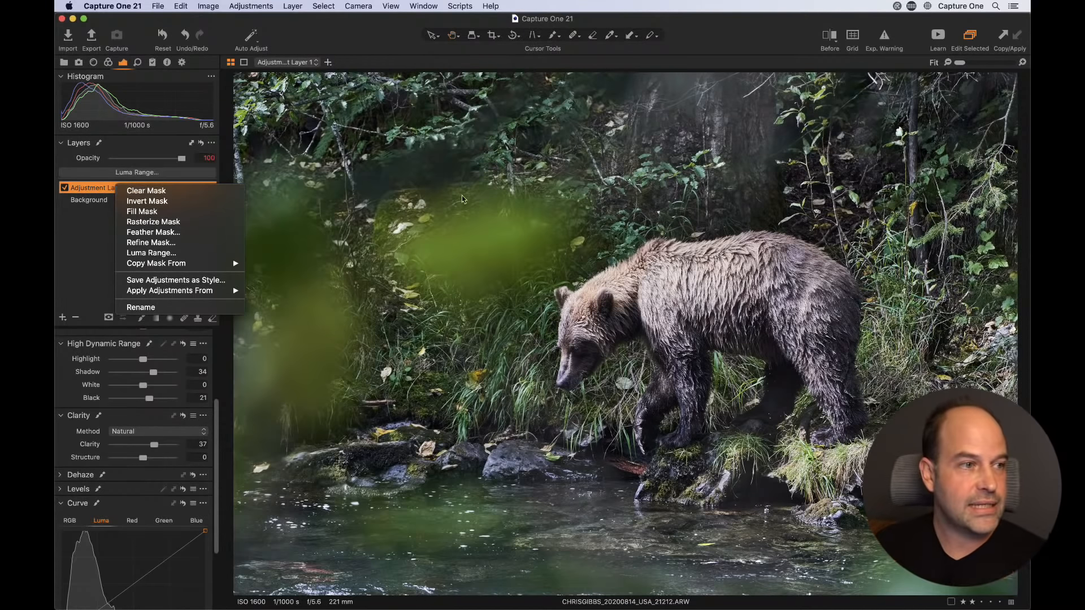
click(184, 193)
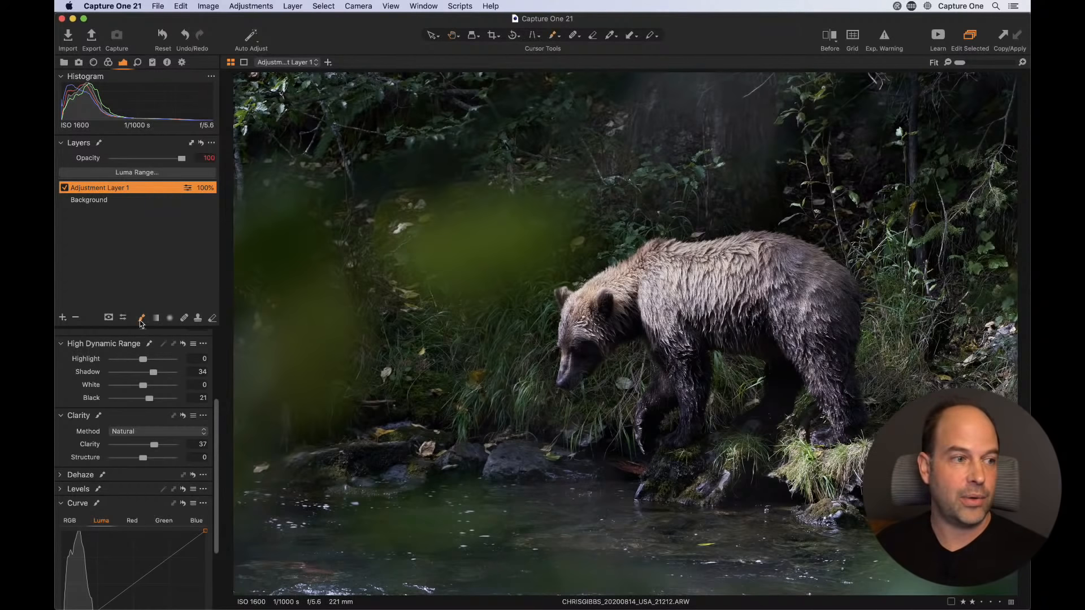
right_click(669, 362)
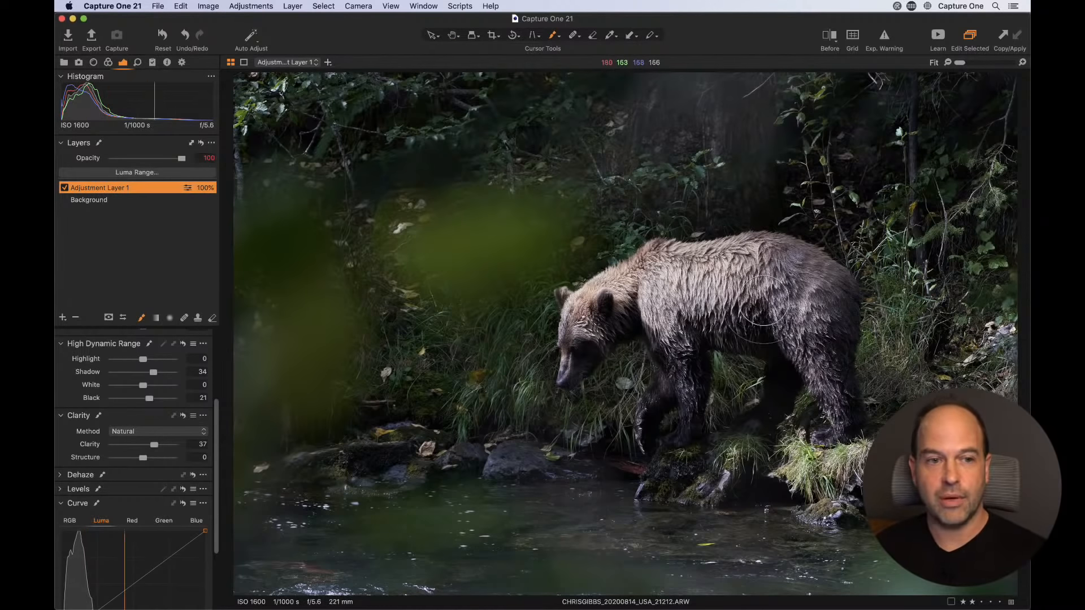
mouse_move(765, 301)
mouse_down()
mouse_move(770, 417)
mouse_move(835, 410)
mouse_move(681, 335)
mouse_move(678, 441)
mouse_move(692, 334)
mouse_move(825, 362)
mouse_move(845, 342)
mouse_up()
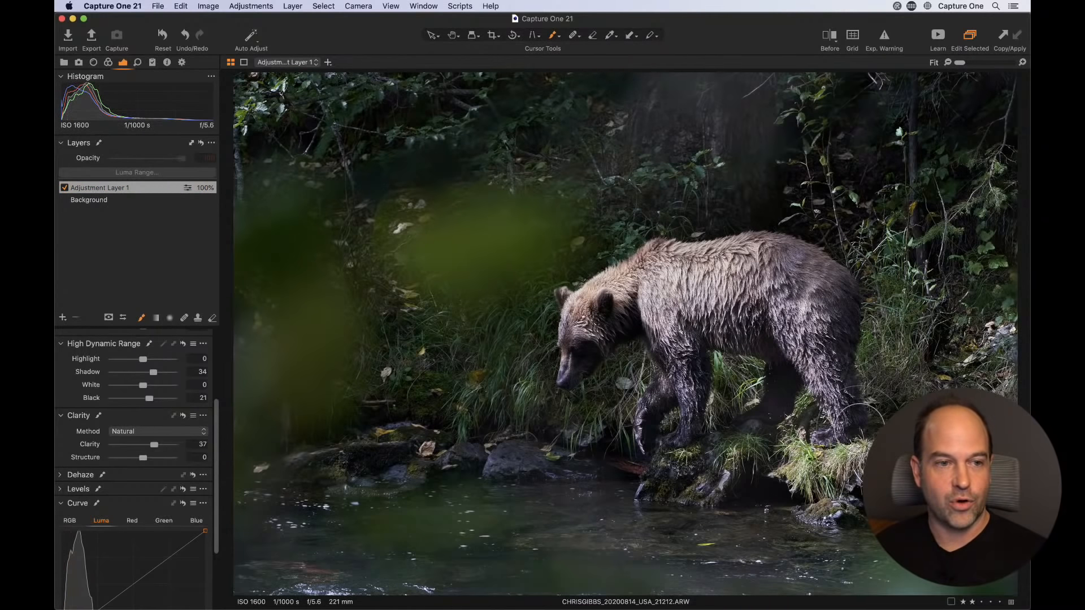
drag(860, 430, 860, 434)
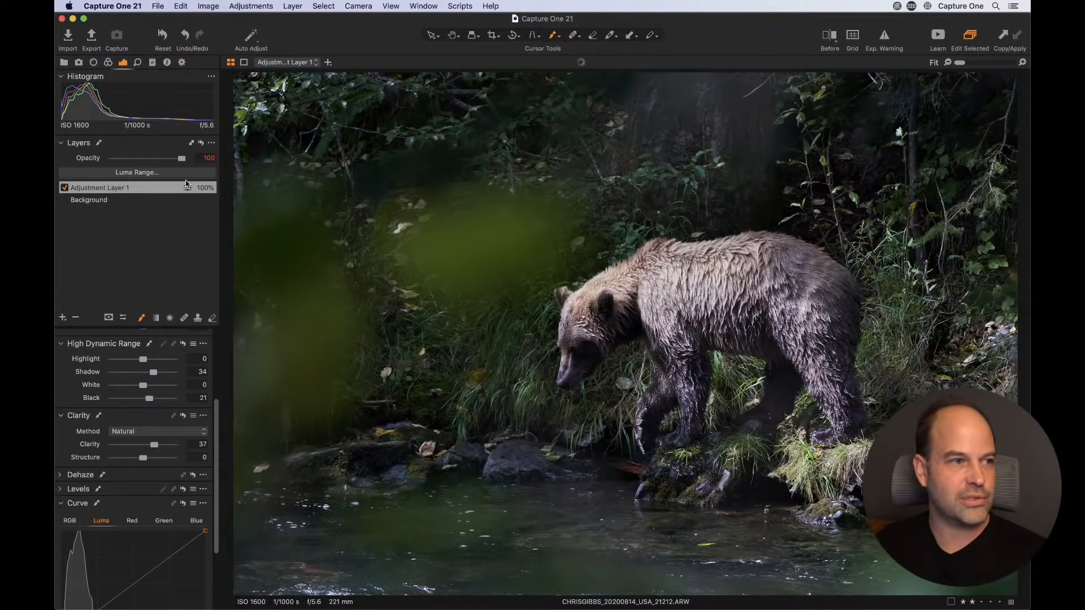
- Clear the brushed mask and lower the mask brush's Flow to 4
right_click(131, 190)
click(143, 197)
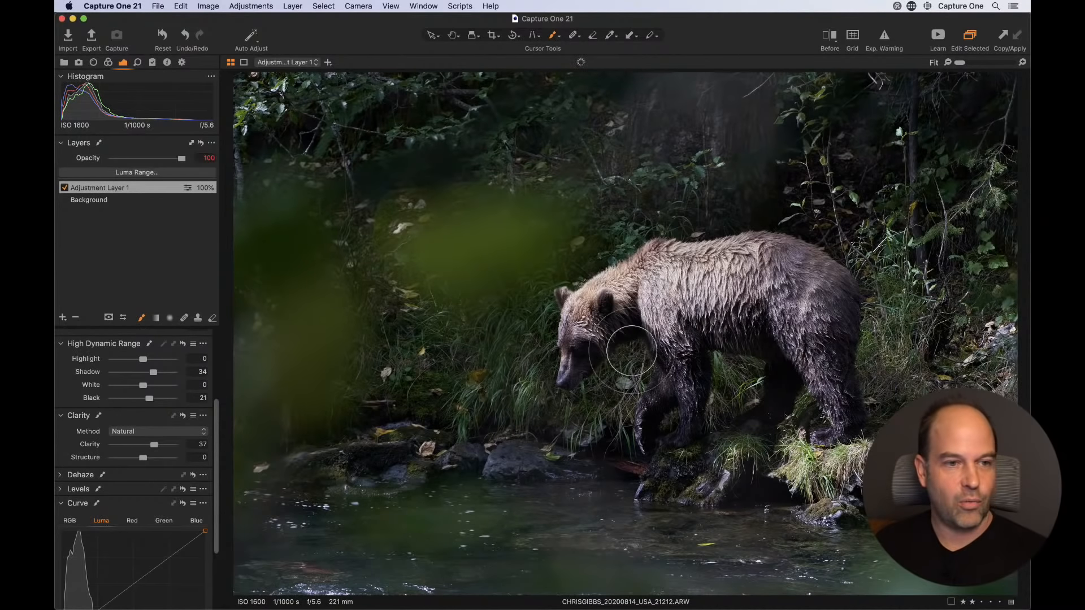
right_click(612, 305)
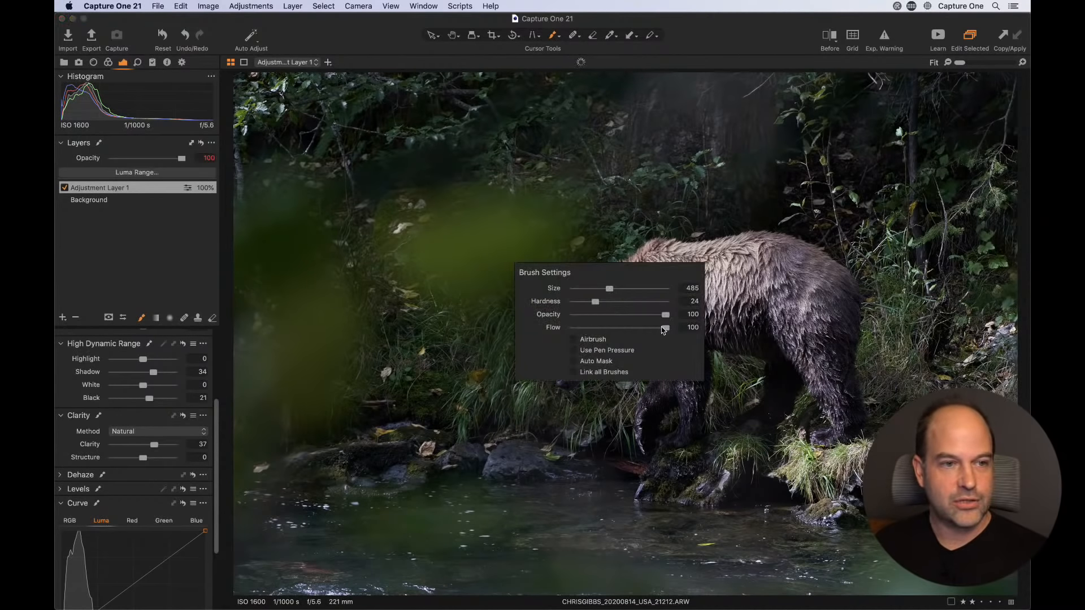
mouse_move(664, 331)
mouse_down()
mouse_move(562, 328)
mouse_move(572, 328)
mouse_up()
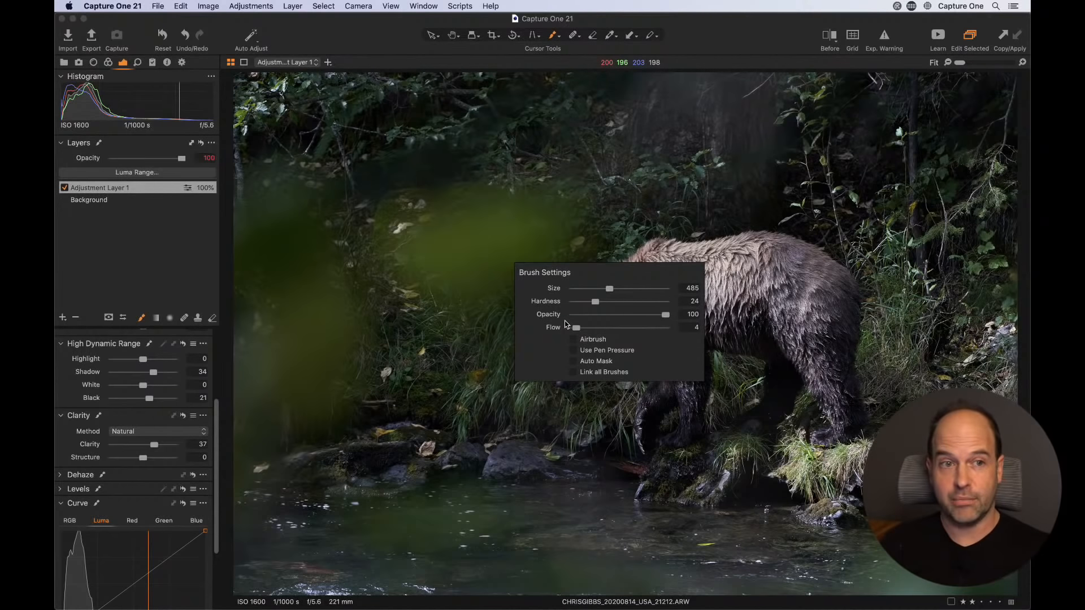
click(464, 280)
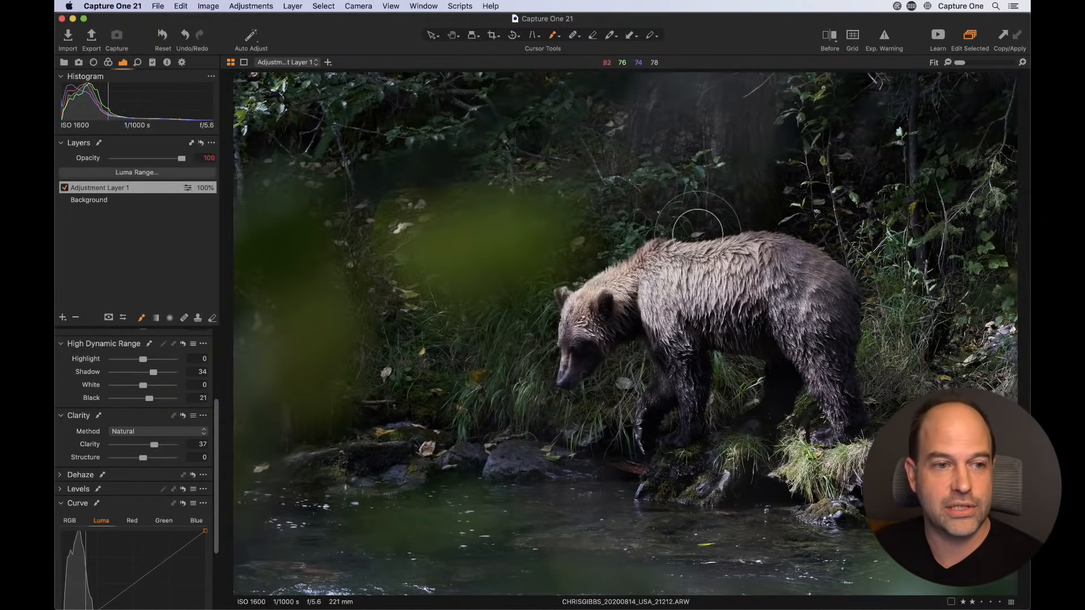
- Build up the mask gradually with low-flow strokes over the bear's hind leg, belly and front leg
mouse_move(756, 355)
mouse_down()
mouse_move(772, 329)
mouse_move(812, 371)
mouse_up()
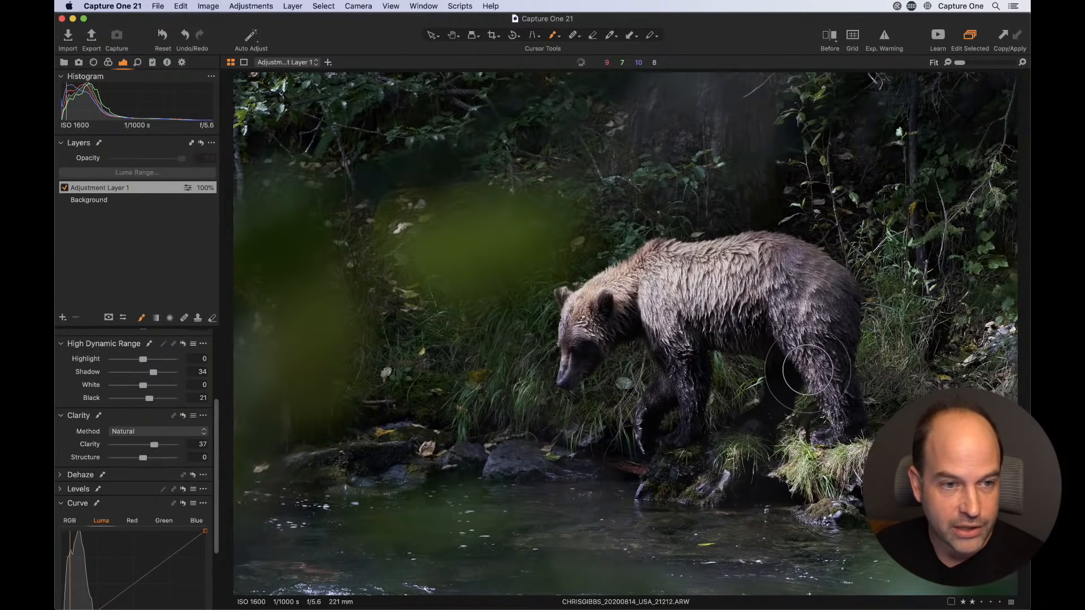
right_click(805, 382)
click(785, 338)
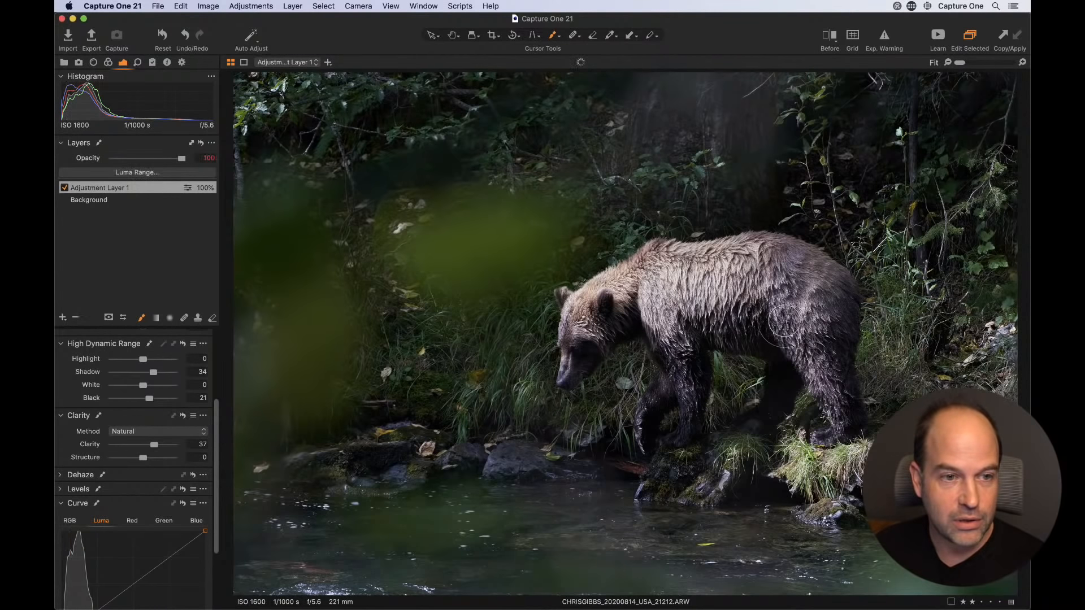
mouse_move(779, 323)
mouse_down()
mouse_move(690, 367)
mouse_move(673, 444)
mouse_move(655, 402)
mouse_move(675, 422)
mouse_move(688, 335)
mouse_move(748, 323)
mouse_move(839, 343)
mouse_move(845, 421)
mouse_move(832, 430)
mouse_move(808, 351)
mouse_move(787, 364)
mouse_move(762, 333)
mouse_move(722, 330)
mouse_move(686, 347)
mouse_move(690, 373)
mouse_move(648, 429)
mouse_move(682, 387)
mouse_up()
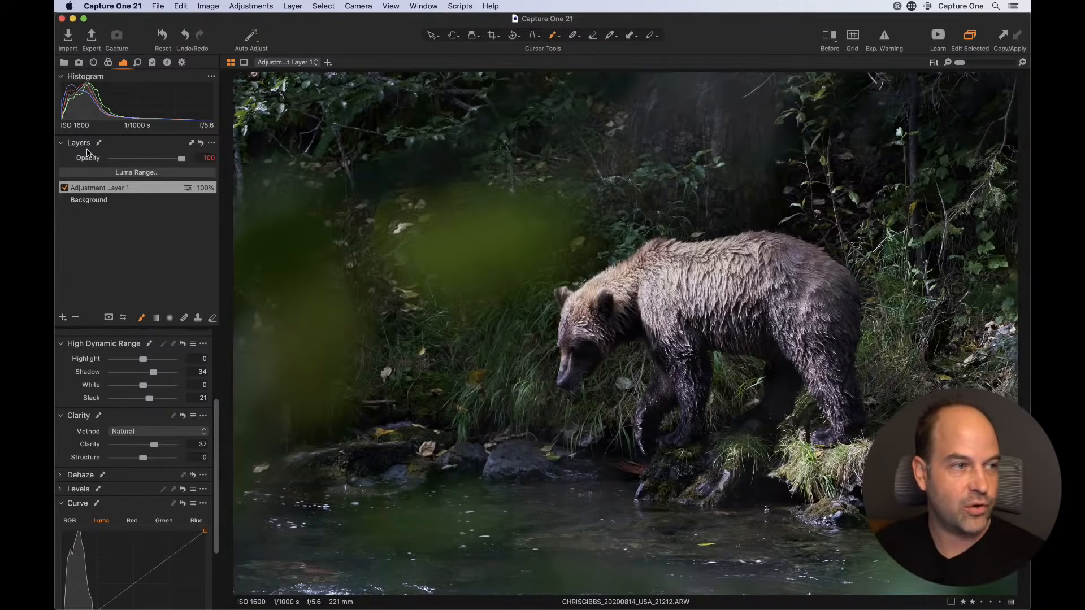
- Float the Layers tool over the photo, toggle Adjustment Layer 1 off and on to compare, and dock the tool back
drag(113, 145, 552, 288)
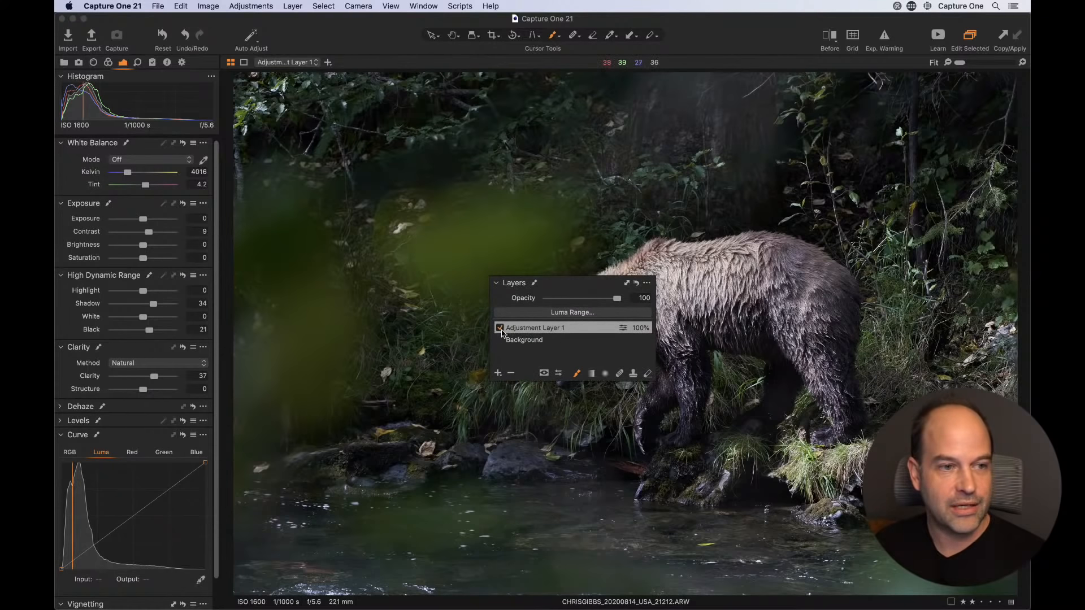
click(499, 329)
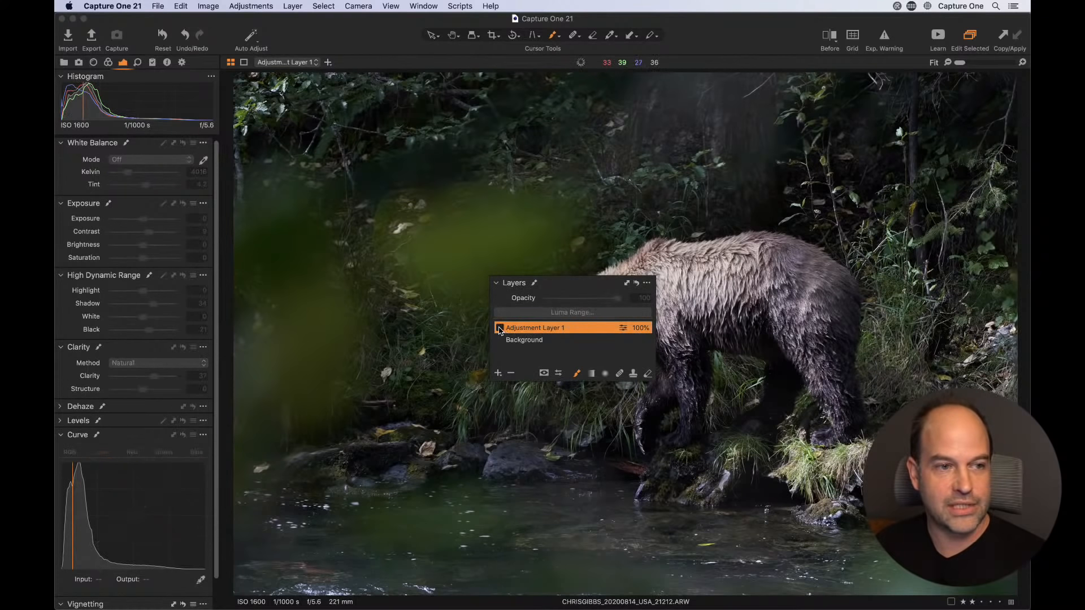
click(500, 329)
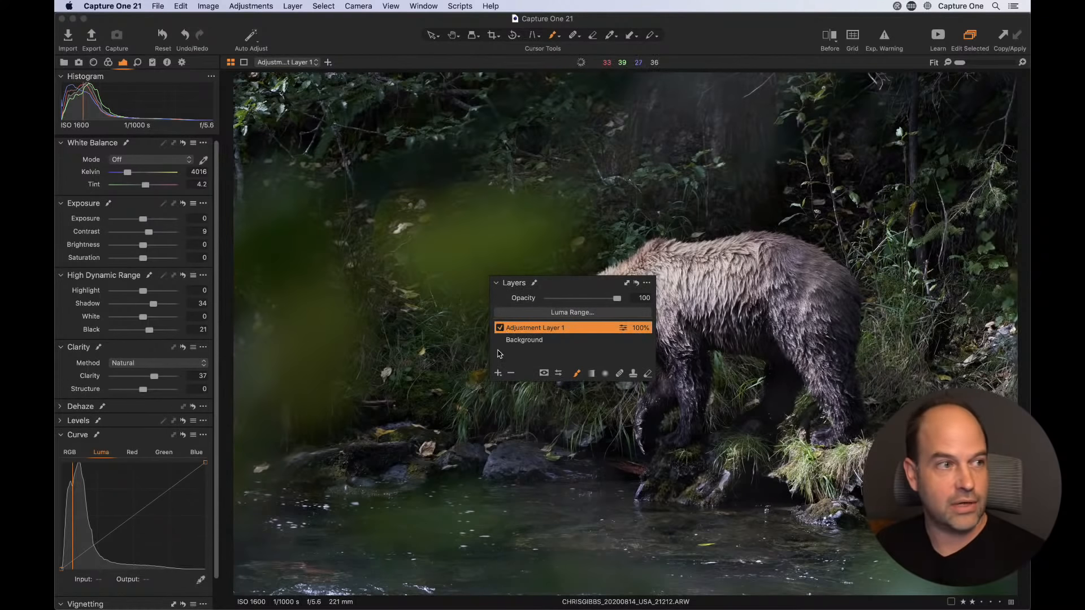
drag(528, 282, 139, 149)
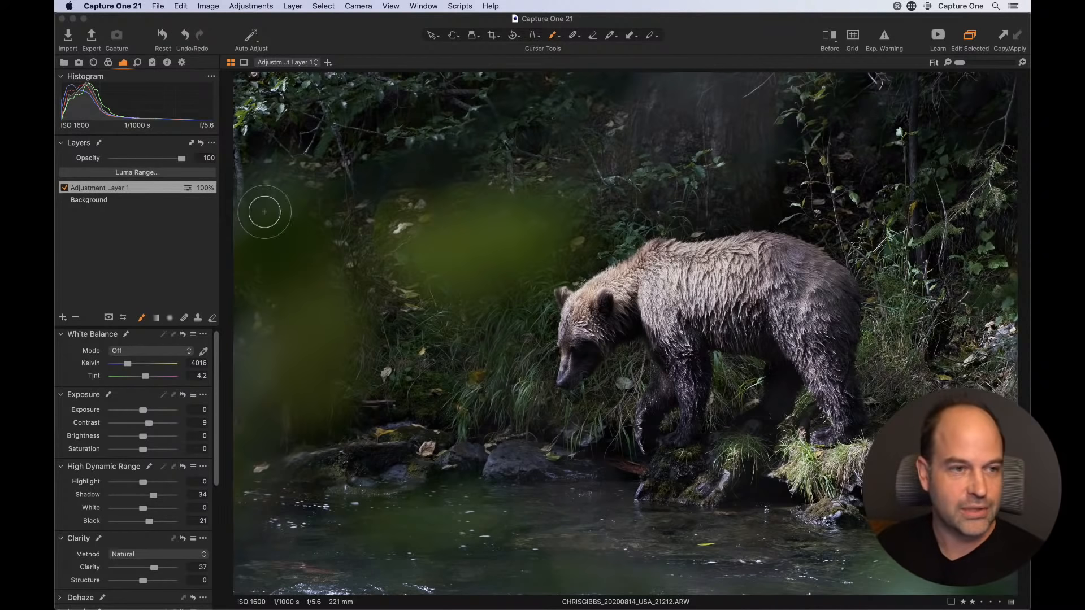
right_click(679, 183)
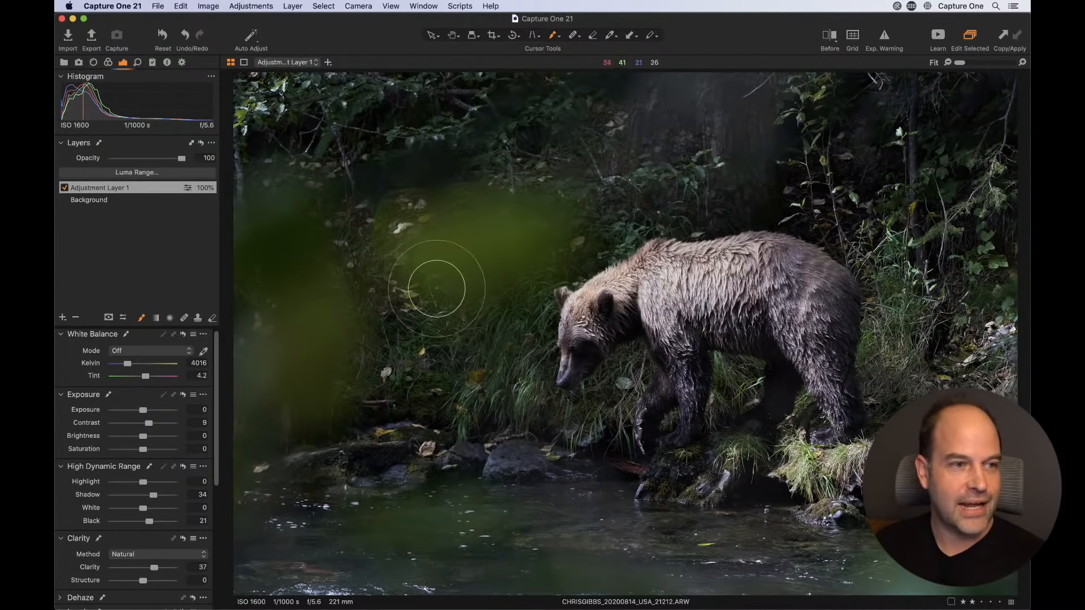
mouse_move(823, 233)
mouse_down()
mouse_move(813, 185)
mouse_move(773, 183)
mouse_up()
mouse_move(551, 413)
mouse_down()
mouse_move(516, 405)
mouse_move(740, 485)
mouse_move(904, 481)
mouse_move(915, 452)
mouse_move(726, 481)
mouse_move(533, 454)
mouse_move(524, 464)
mouse_up()
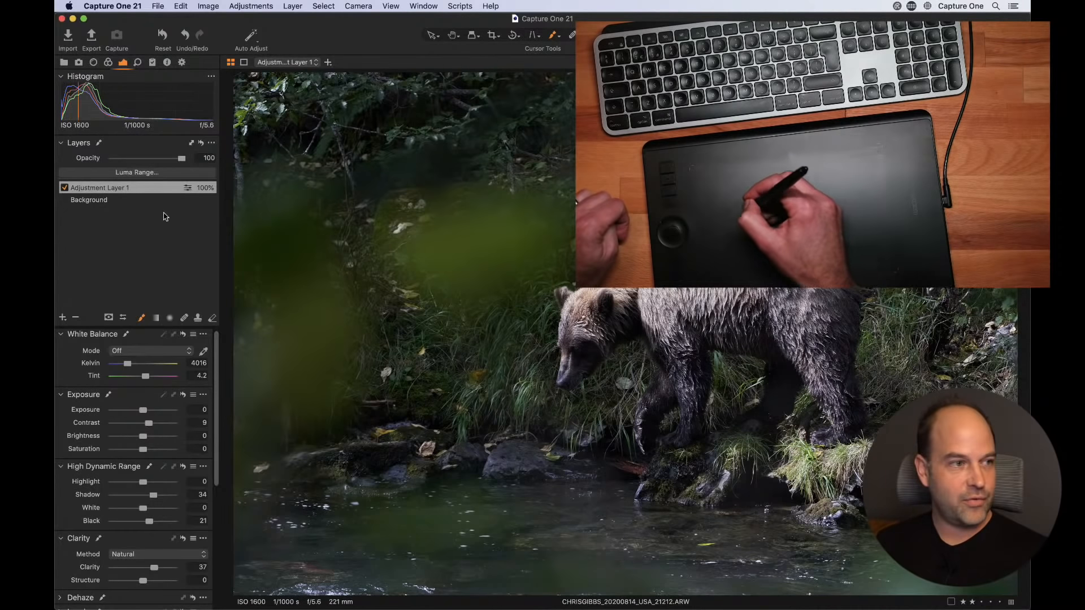
- Clear Adjustment Layer 1's mask and brush it in softly over the bear's legs and belly
right_click(123, 187)
click(148, 190)
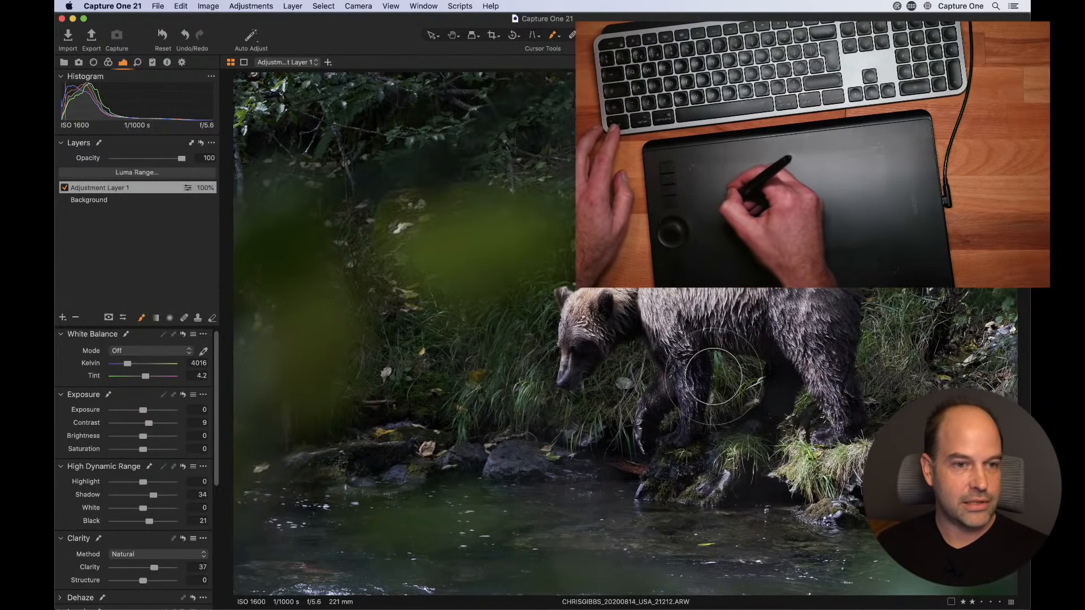
right_click(785, 377)
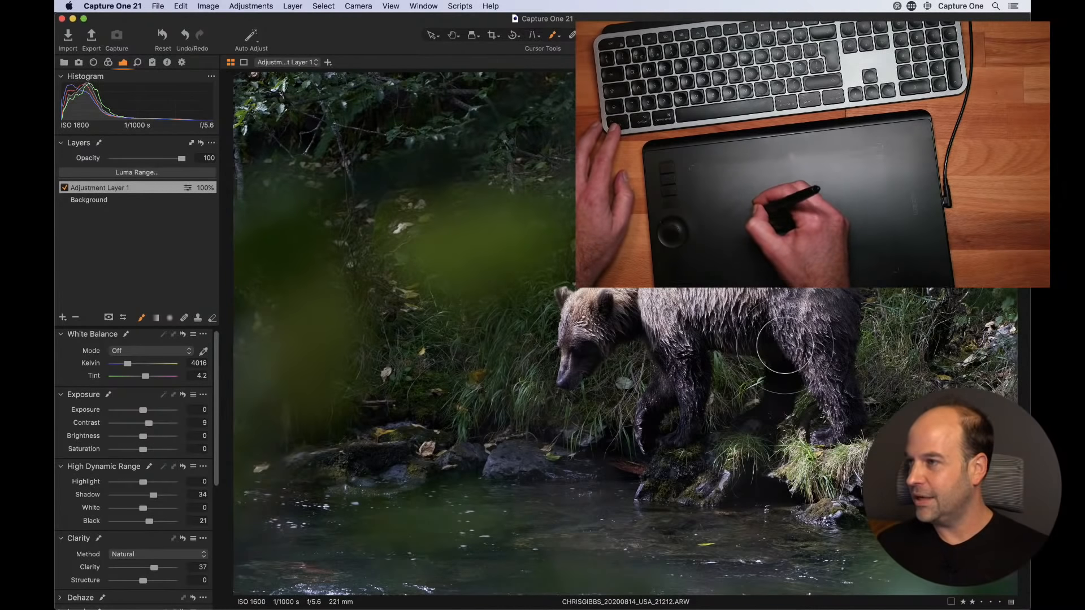
mouse_move(783, 377)
mouse_down()
mouse_move(793, 408)
mouse_move(774, 346)
mouse_move(684, 339)
mouse_move(726, 327)
mouse_move(688, 336)
mouse_move(700, 402)
mouse_move(699, 354)
mouse_move(769, 336)
mouse_move(791, 386)
mouse_move(783, 402)
mouse_move(816, 386)
mouse_move(848, 406)
mouse_move(850, 395)
mouse_move(795, 349)
mouse_move(793, 394)
mouse_move(748, 338)
mouse_move(711, 388)
mouse_up()
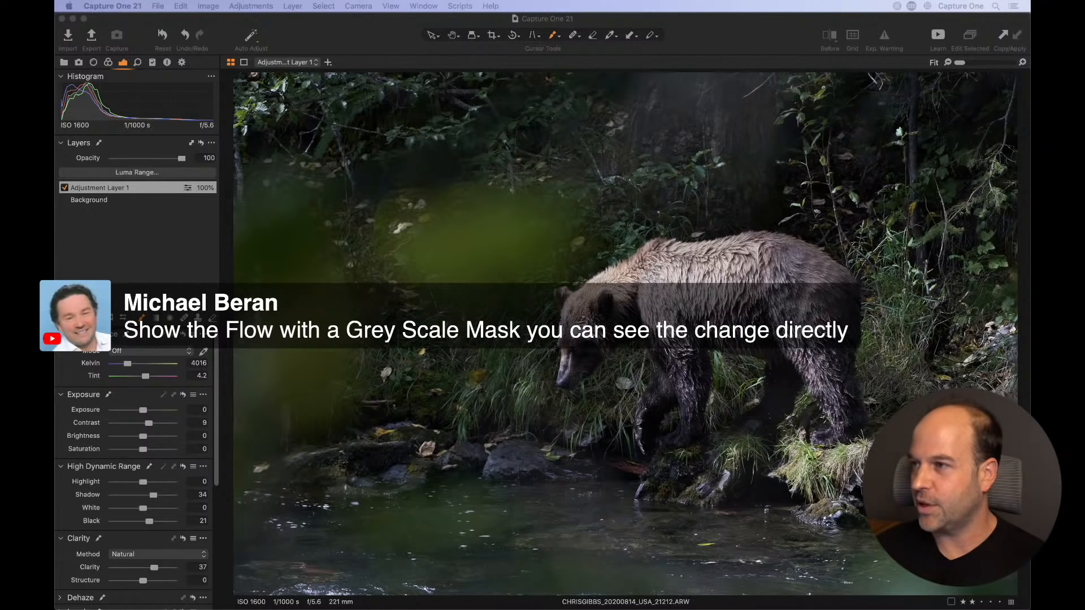
- Display Adjustment Layer 1's mask in grayscale to inspect the density of the brush strokes, and return to the normal photo view
click(134, 260)
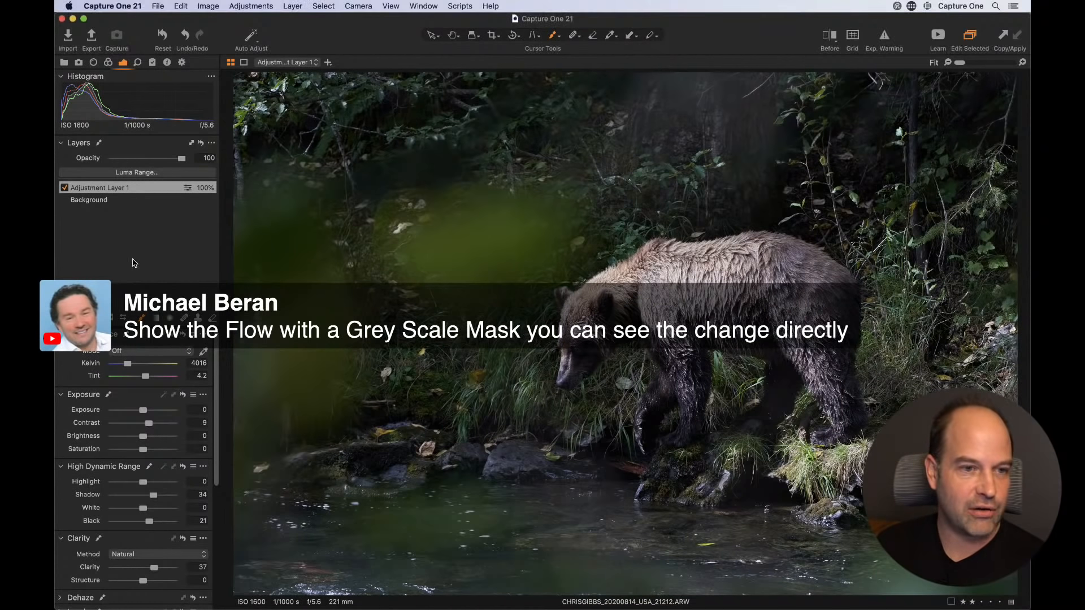
click(111, 320)
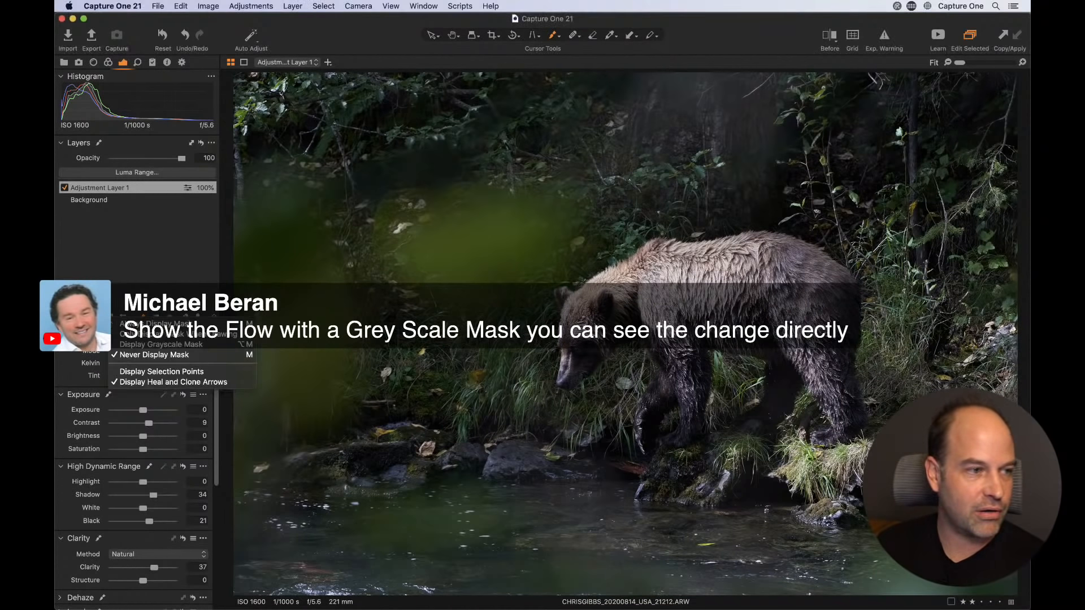
click(138, 345)
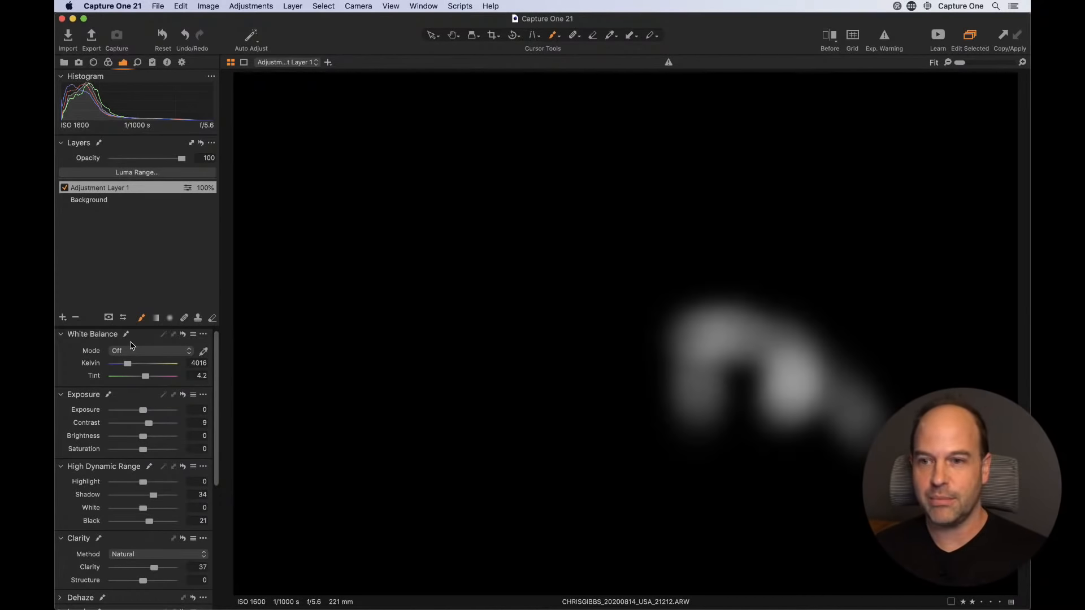
click(82, 256)
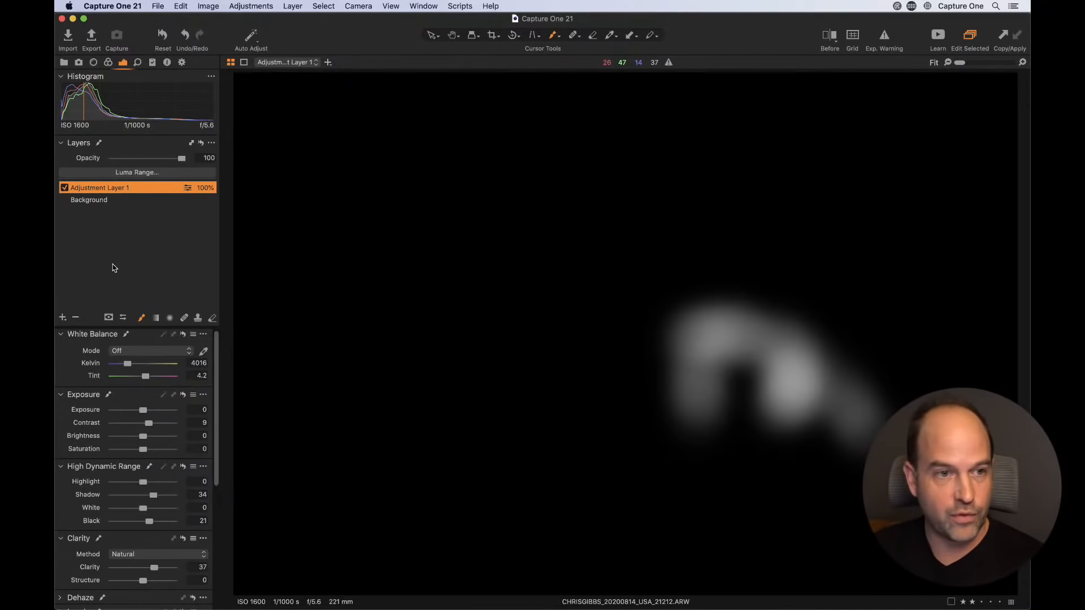
key(alt+m)
key(m)
key(m)
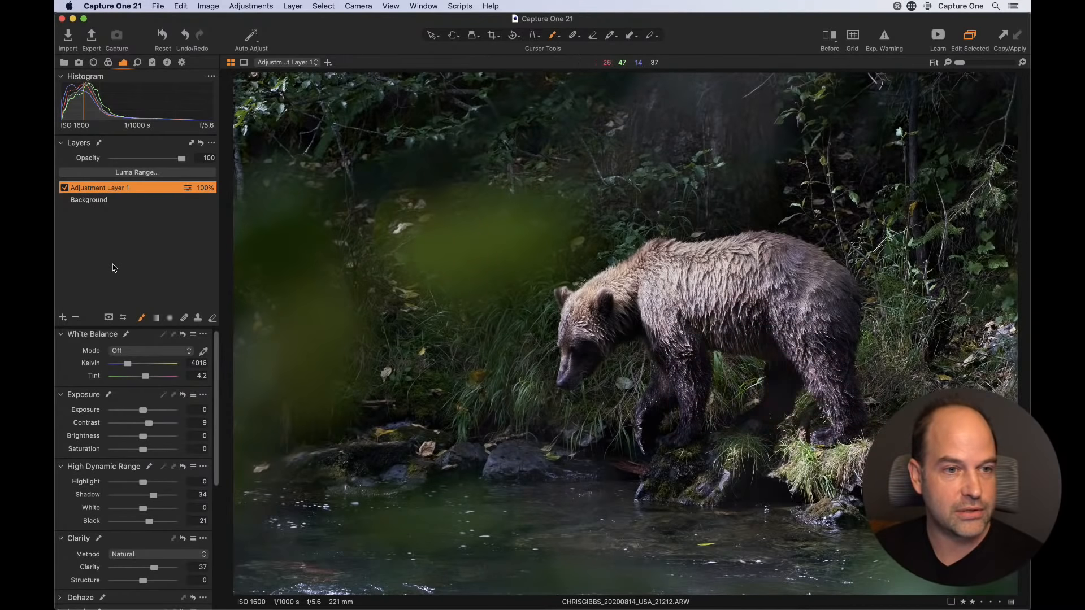
- Open the photo 4A5C3023 1.CR2 from the thumbnail grid and reset its layers to remove Darken and Lighten
key(g)
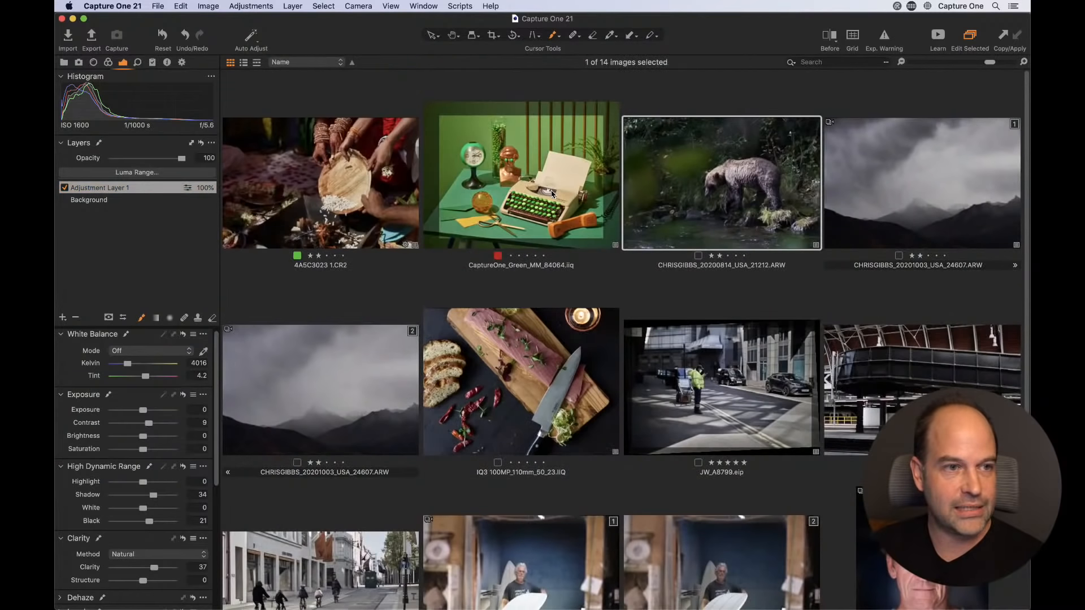
click(308, 209)
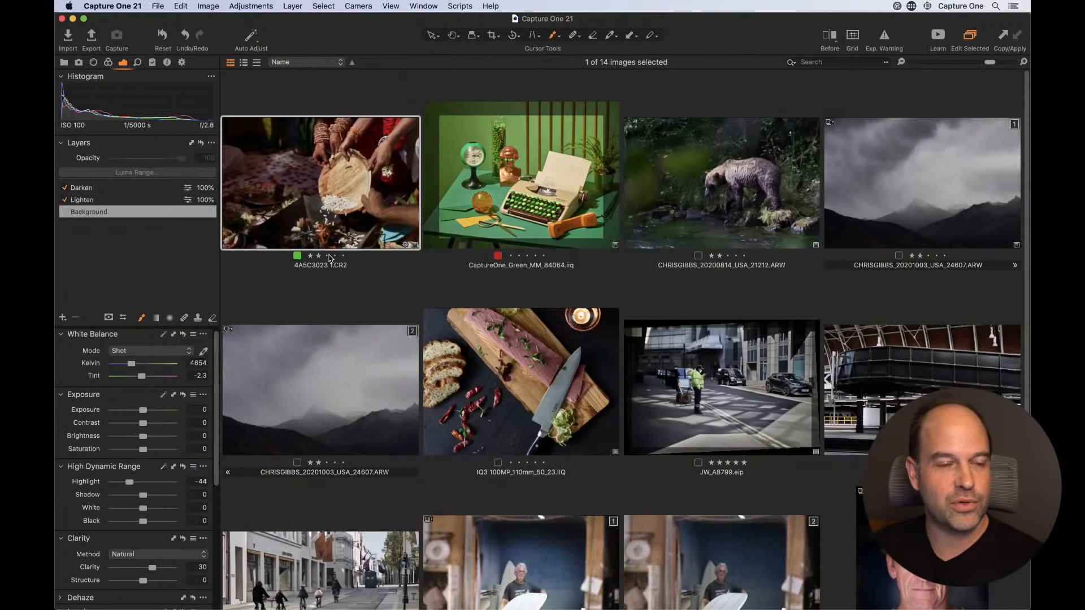
key(g)
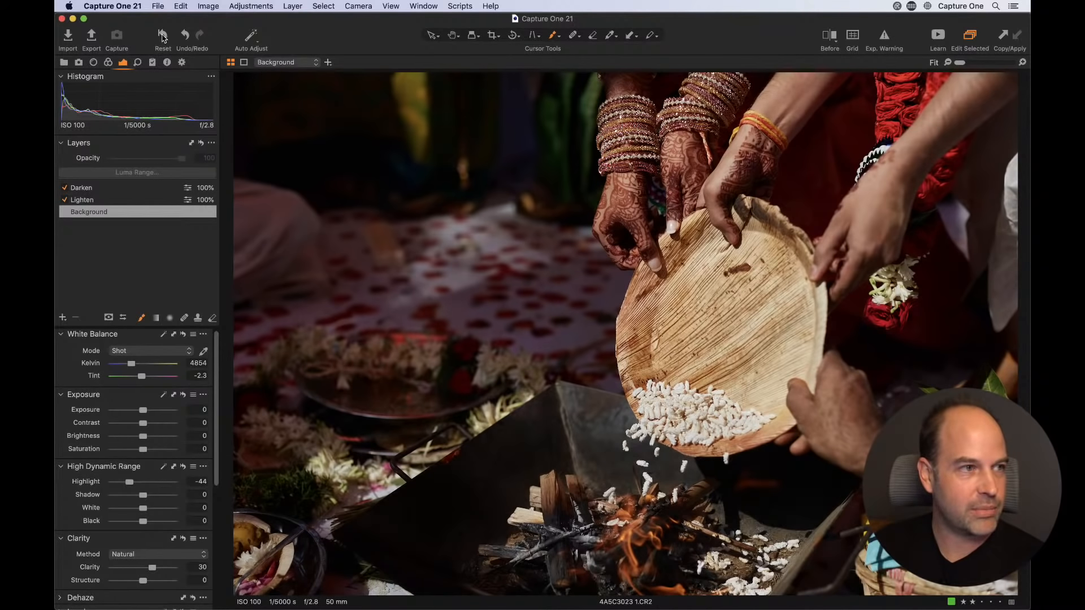
click(201, 143)
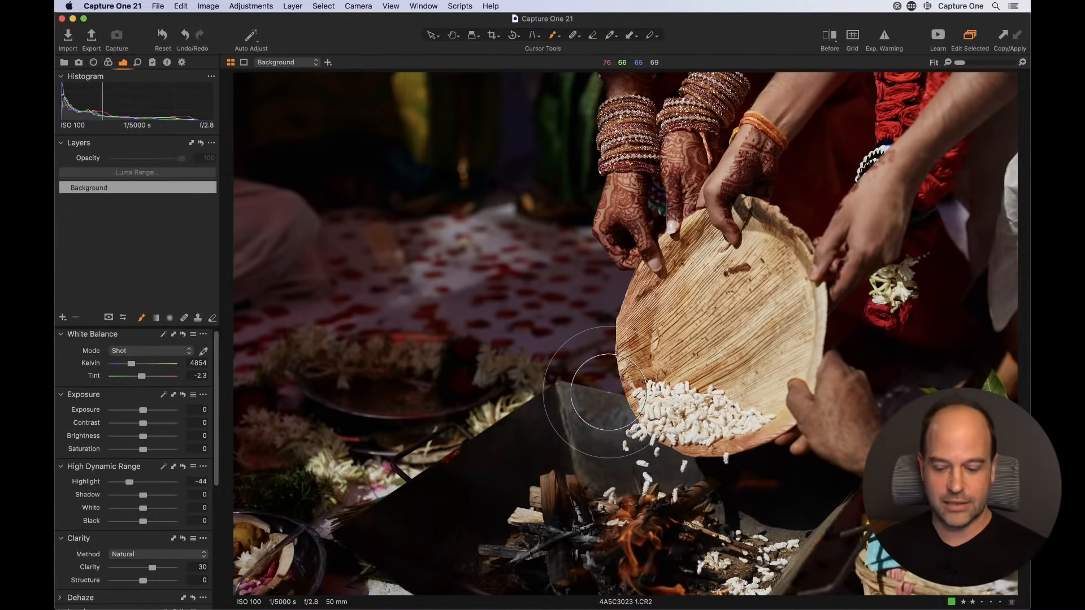
- Inspect the rice on the plate at 100%, return to the full view, and reset the background's High Dynamic Range adjustments
double_click(651, 415)
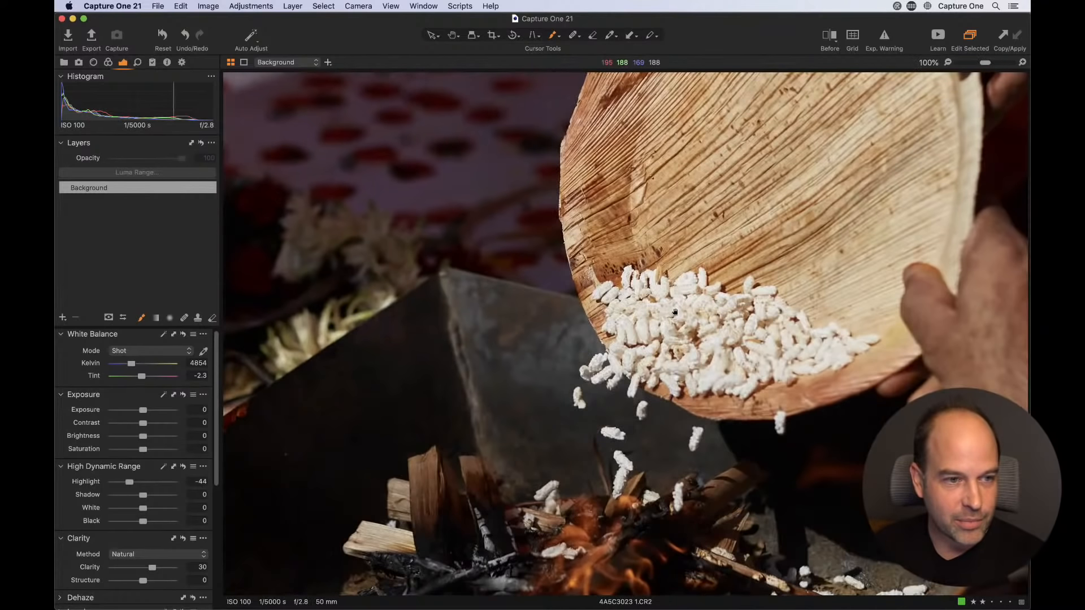
double_click(682, 357)
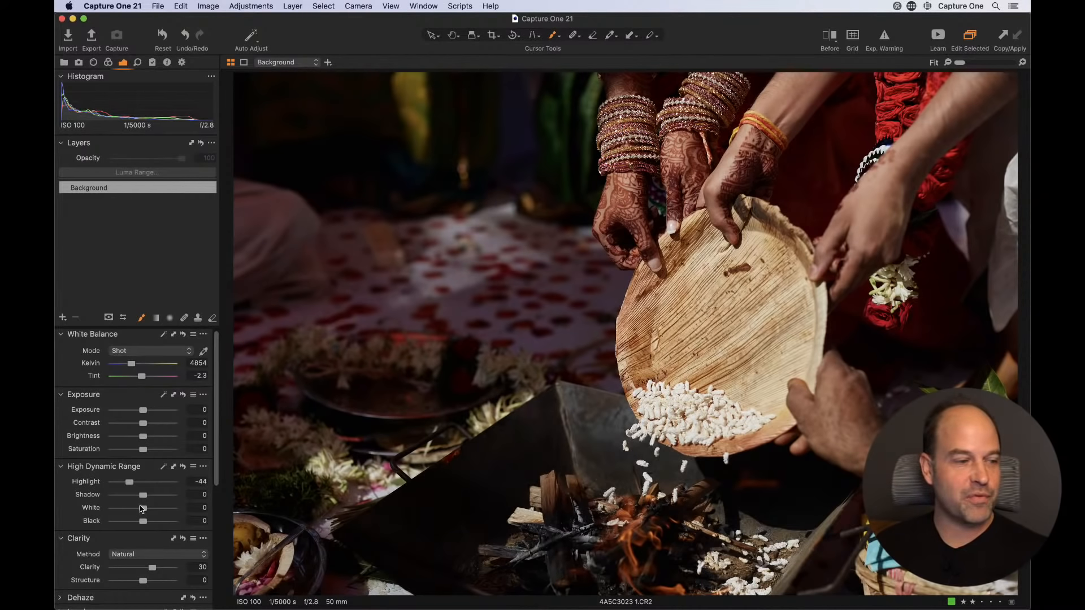
click(183, 466)
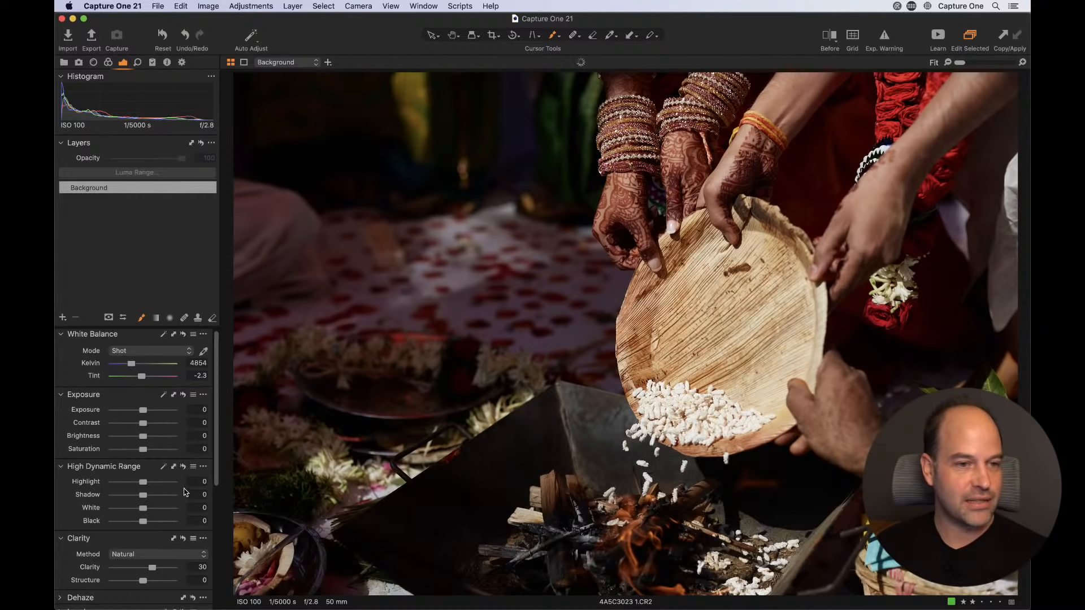
- Try raising Shadow and Black on the background to brighten the whole photo, and reset both sliders to 0
drag(144, 495, 174, 522)
double_click(159, 496)
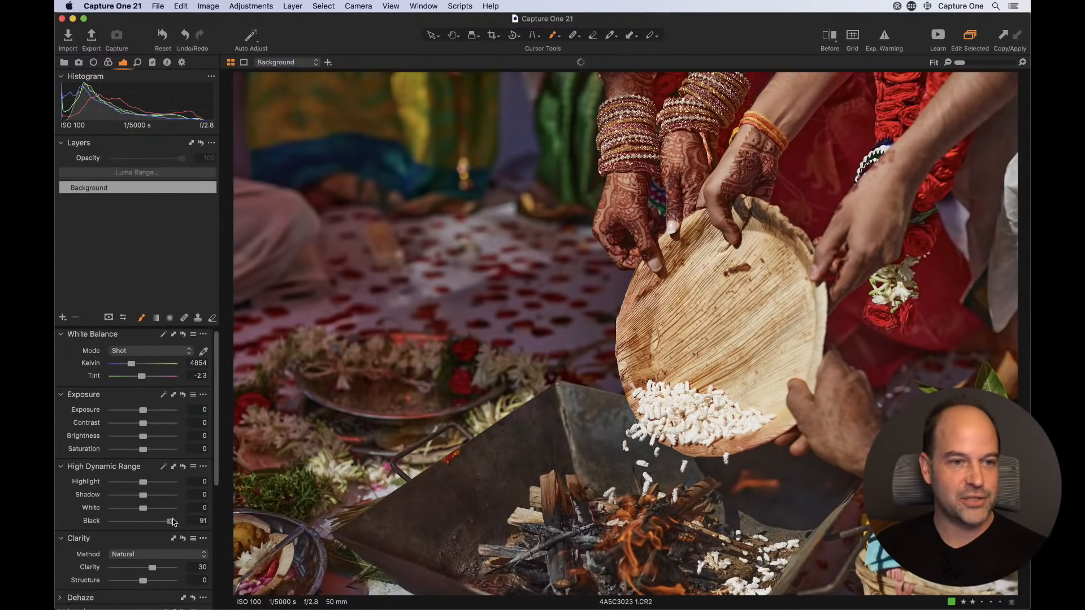
double_click(171, 521)
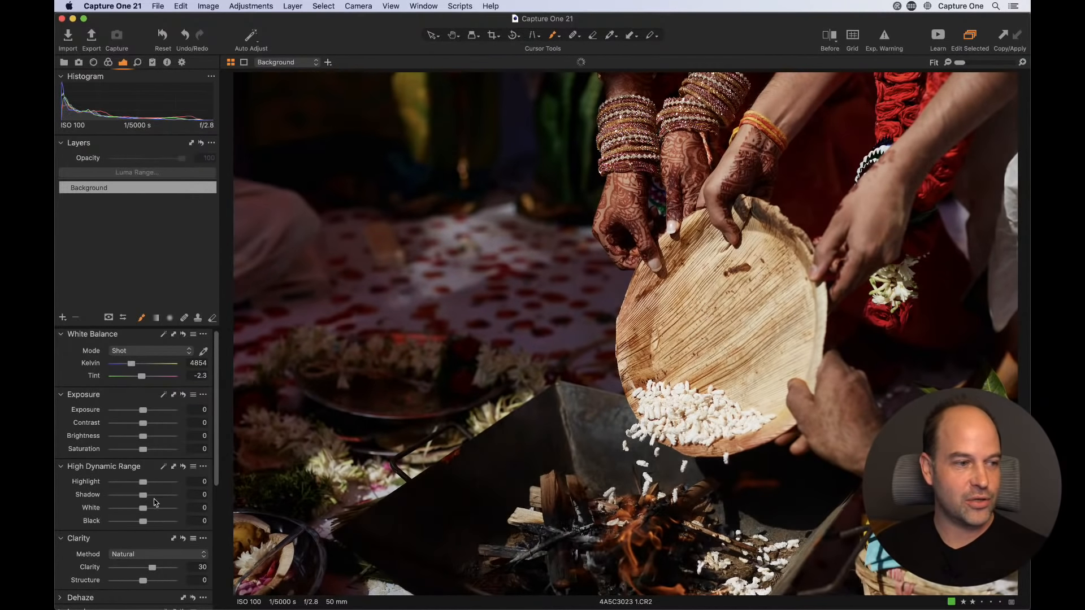
drag(144, 495, 158, 495)
double_click(154, 497)
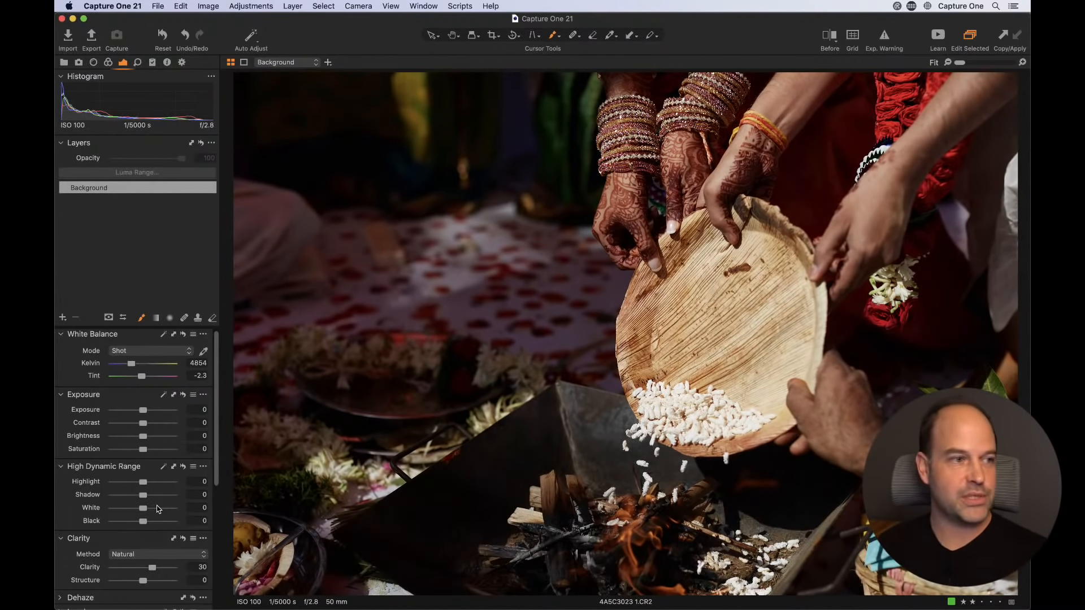
- Add a new filled adjustment layer and rename it Fire
click(60, 318)
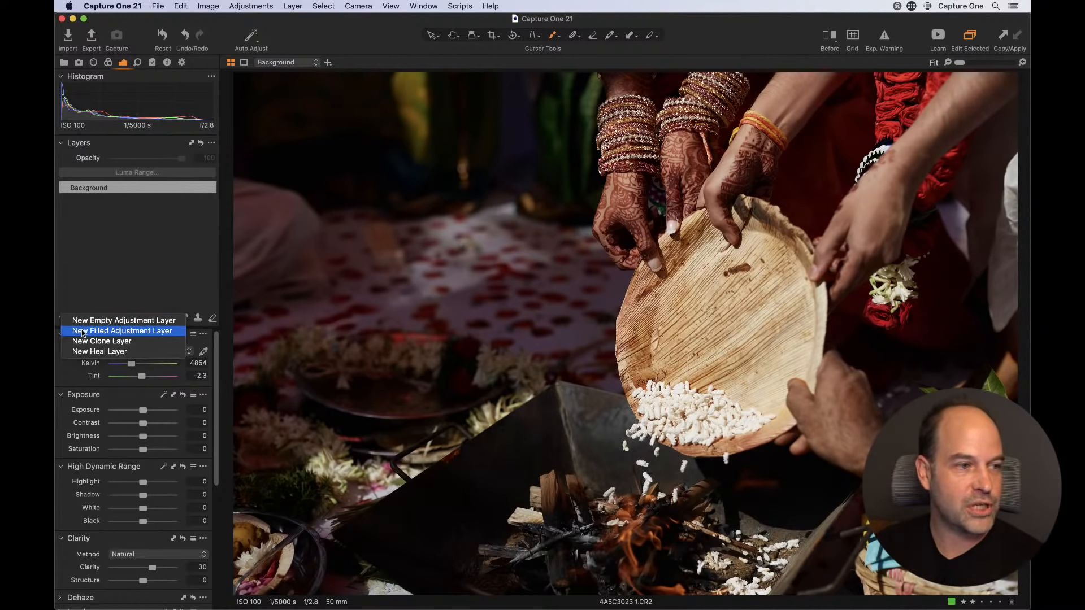
click(80, 334)
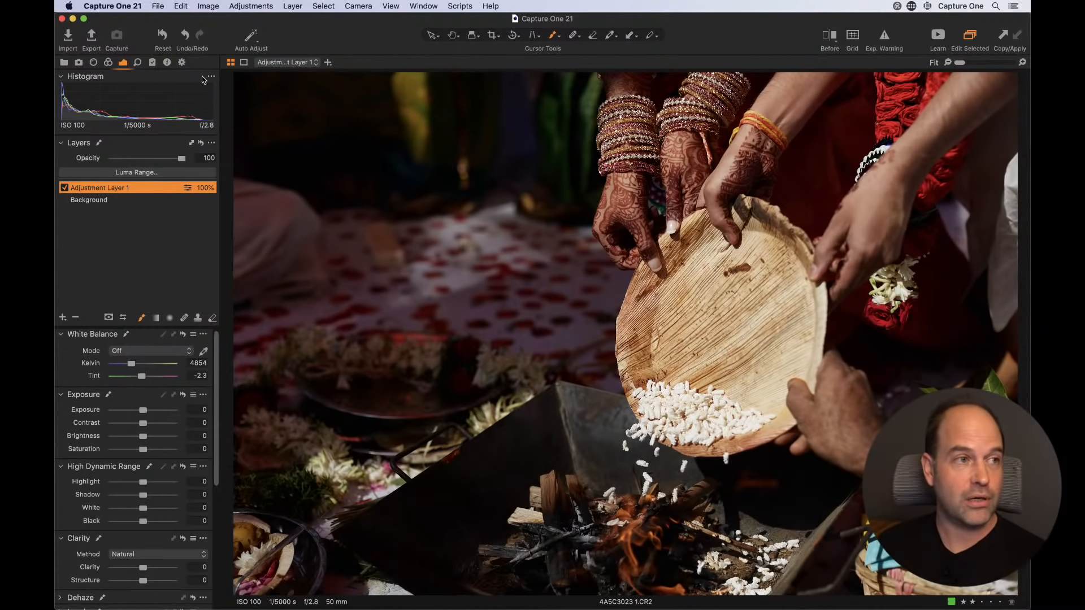
click(179, 7)
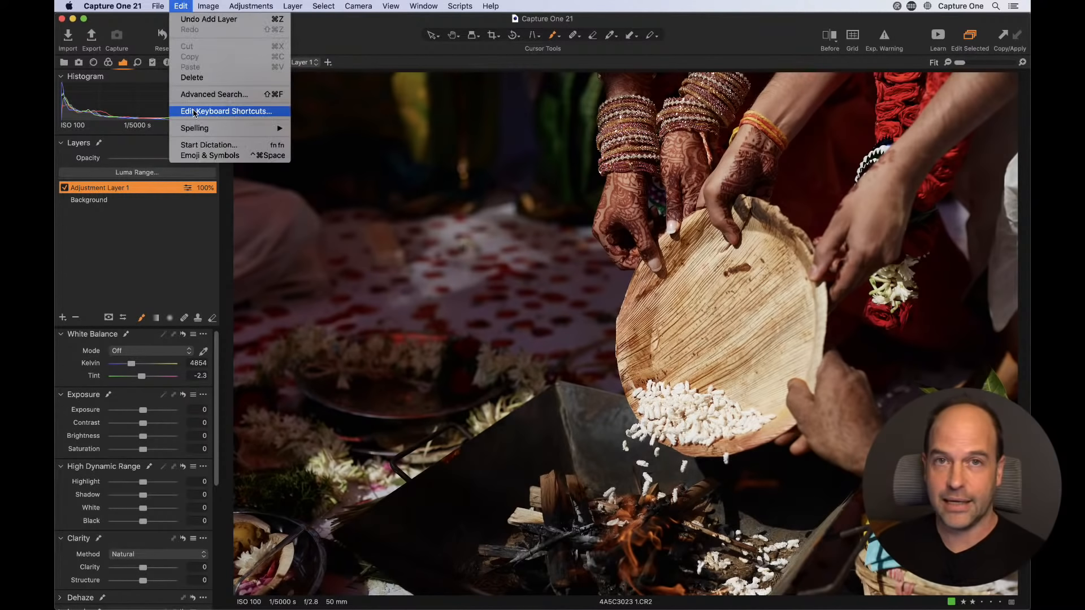
click(191, 5)
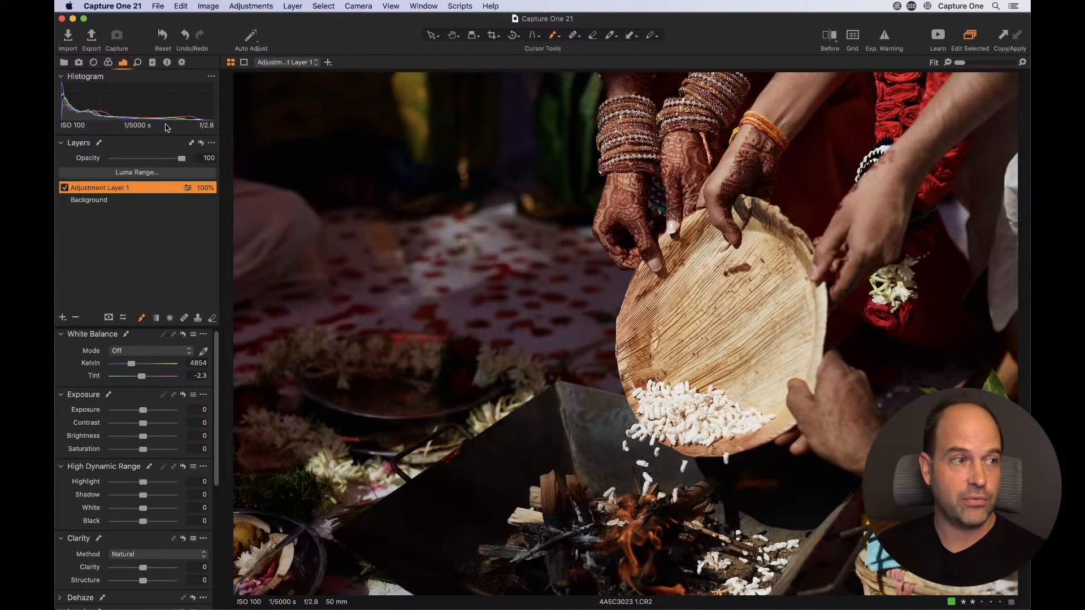
double_click(114, 188)
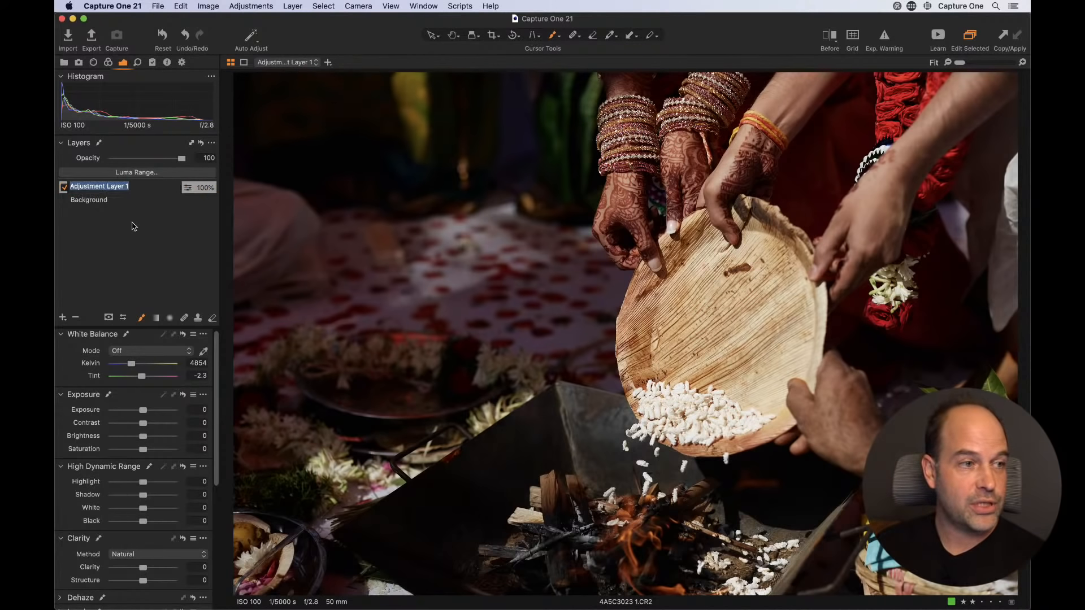
text(Fire)
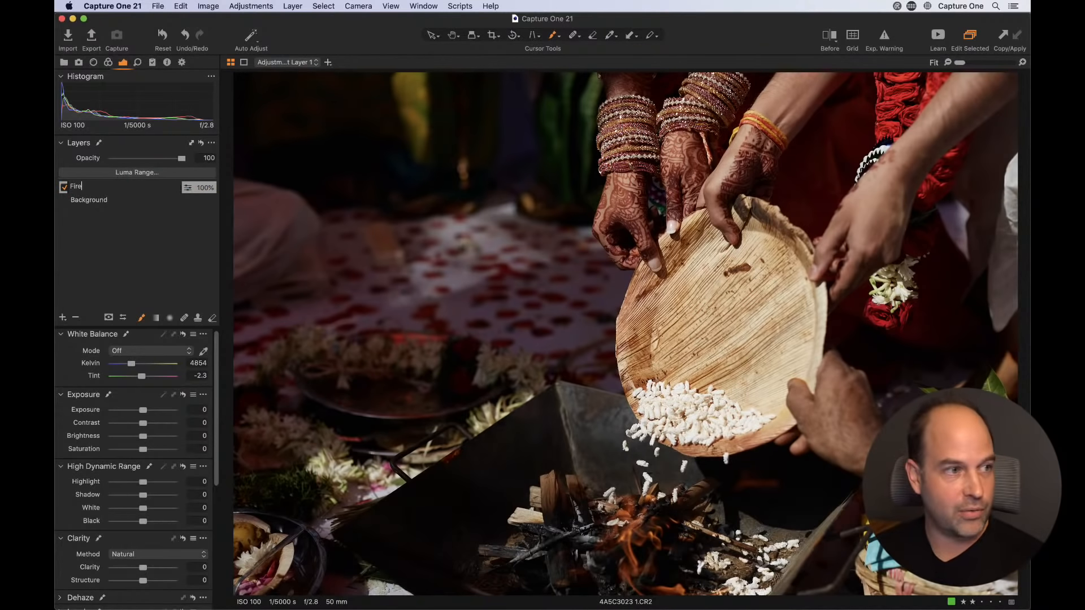
key(Return)
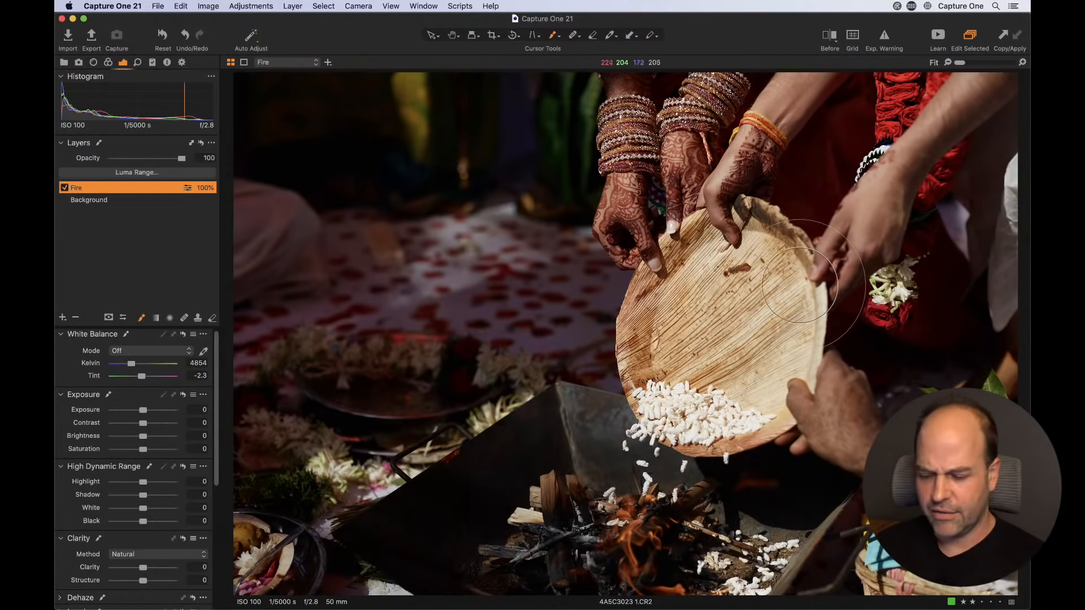
- Check the Fire layer's mask overlay, and set the layer's Shadow to 34 and Black to 20
key(m)
key(m)
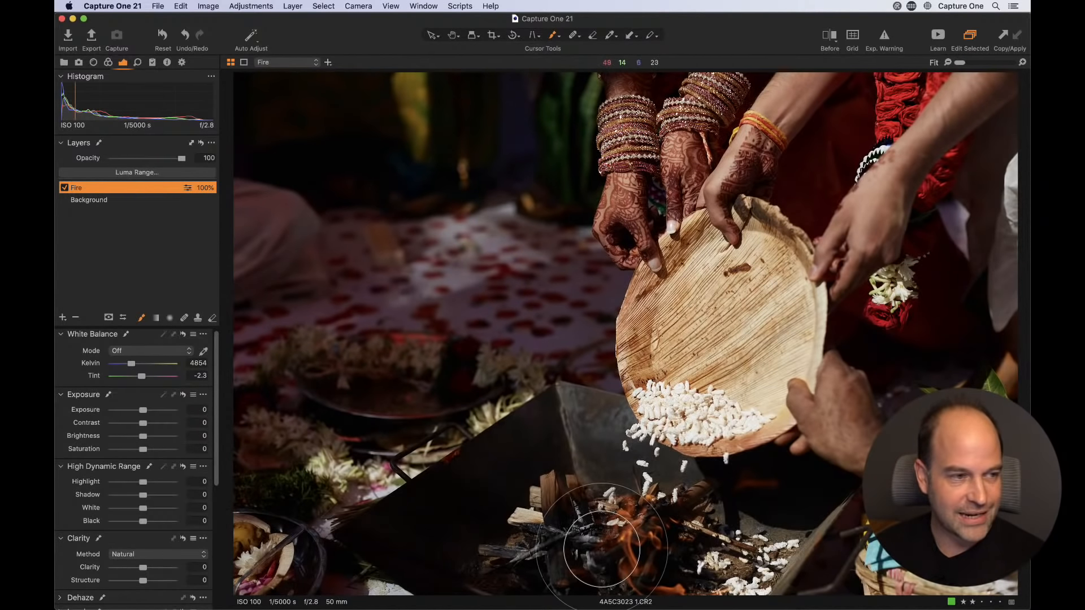
drag(143, 495, 154, 495)
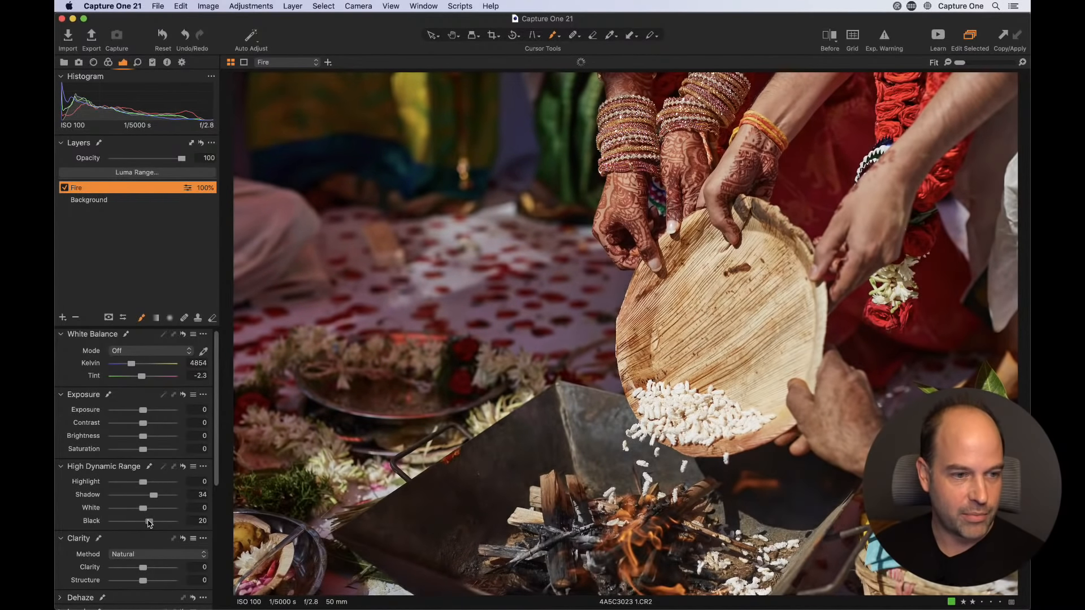
- Darken the shadows with a Luma curve anchored by a second point in the highlights, and set the Fire layer's Saturation to 26
scroll(128, 491, down, 5)
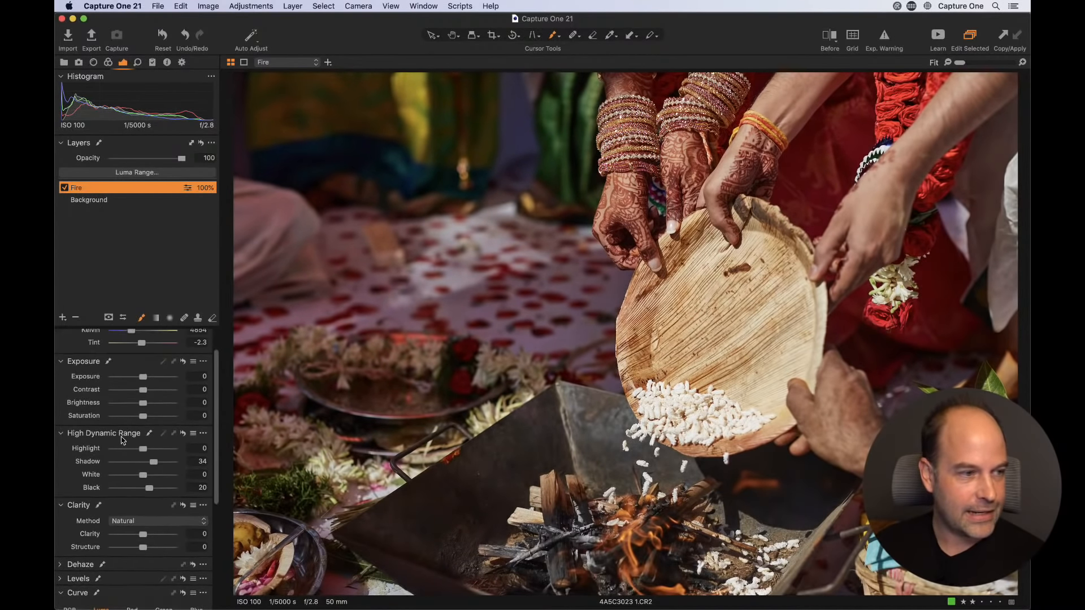
drag(108, 530, 97, 537)
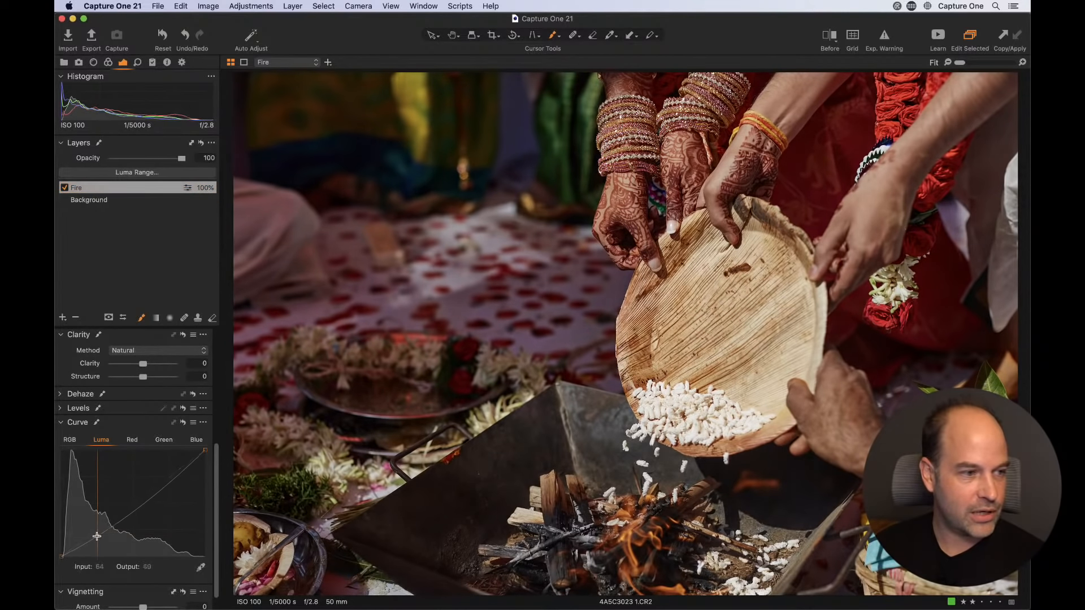
click(172, 473)
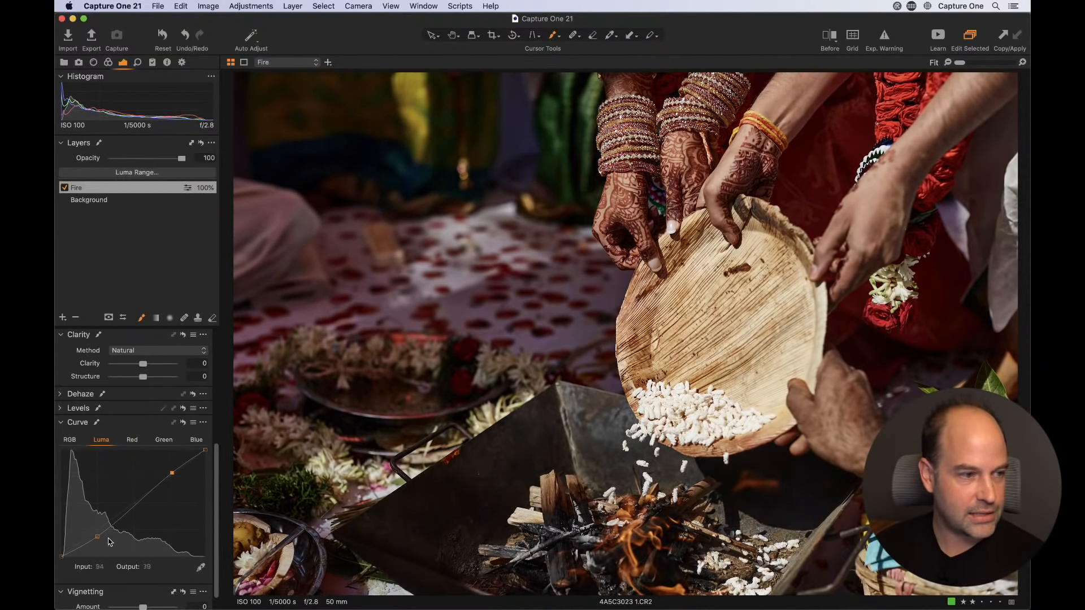
drag(97, 536, 97, 534)
scroll(113, 388, up, 3)
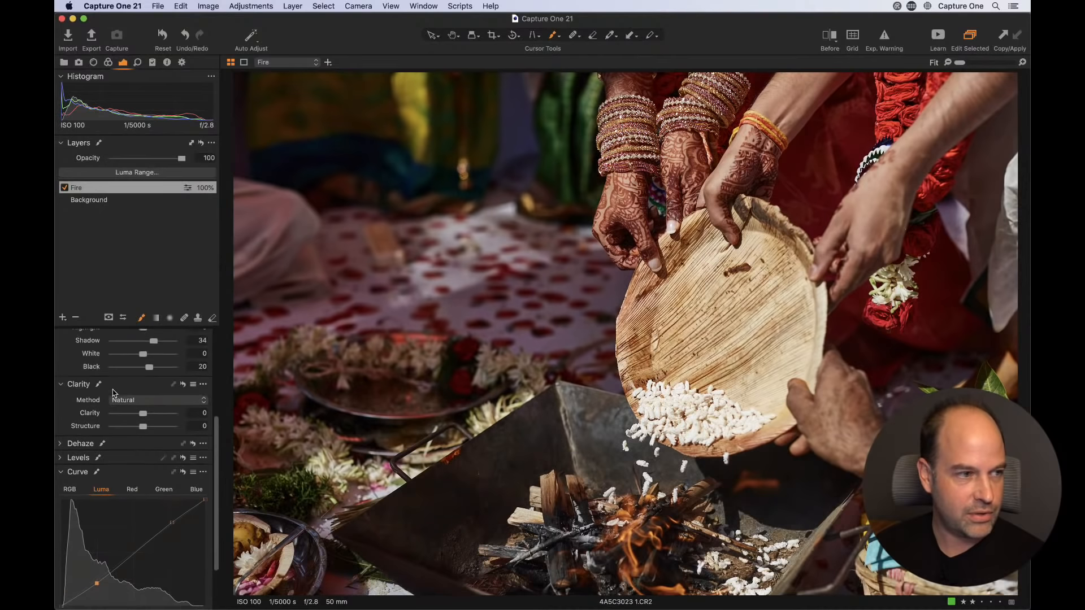
drag(147, 360, 152, 360)
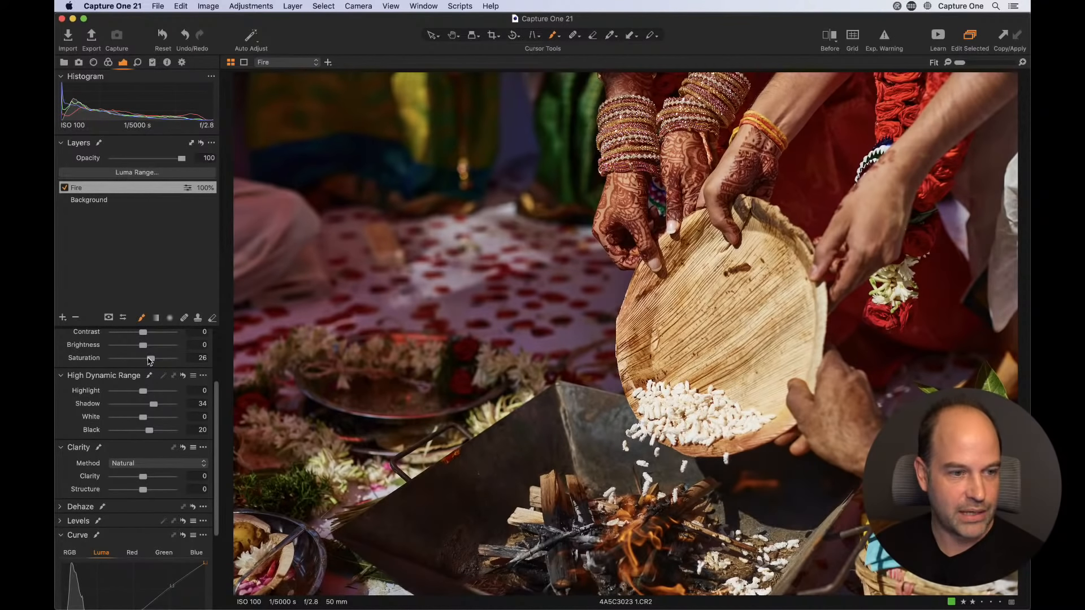
- Toggle the Fire layer to compare its effect, and clear its mask
click(63, 187)
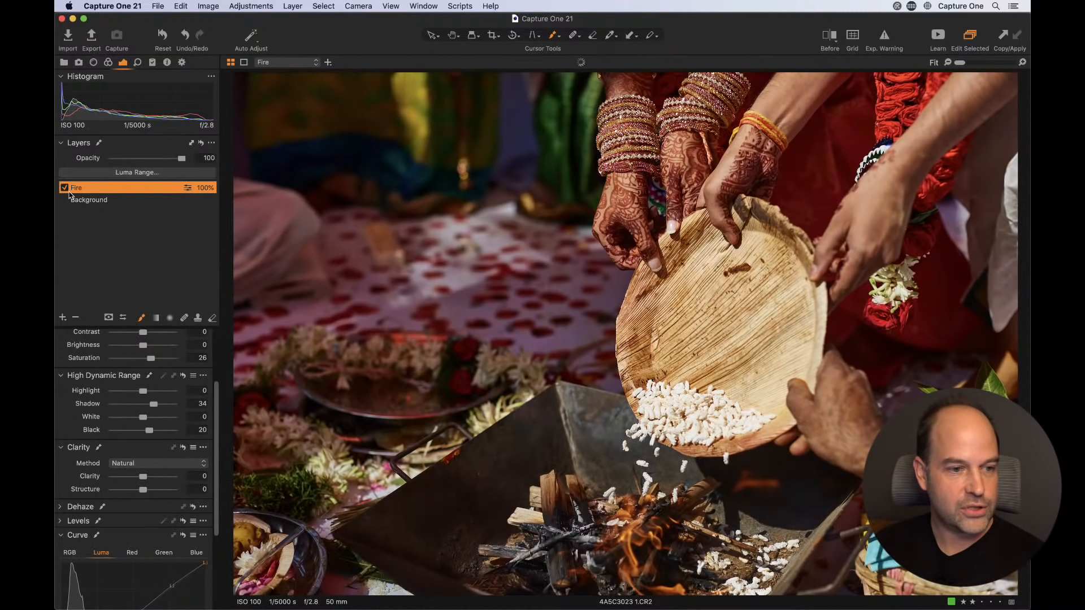
right_click(115, 192)
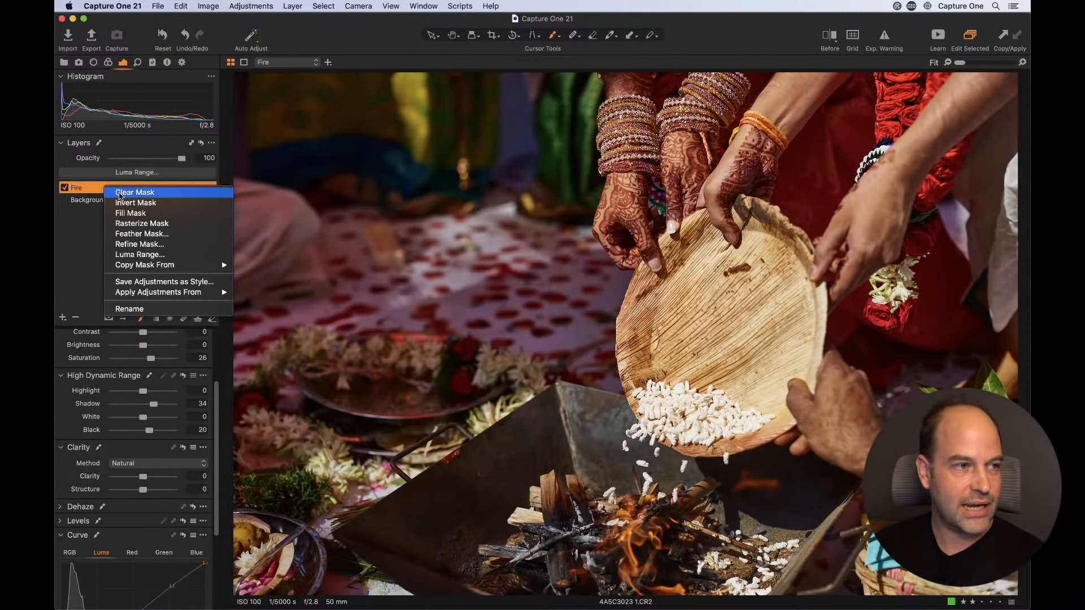
click(127, 194)
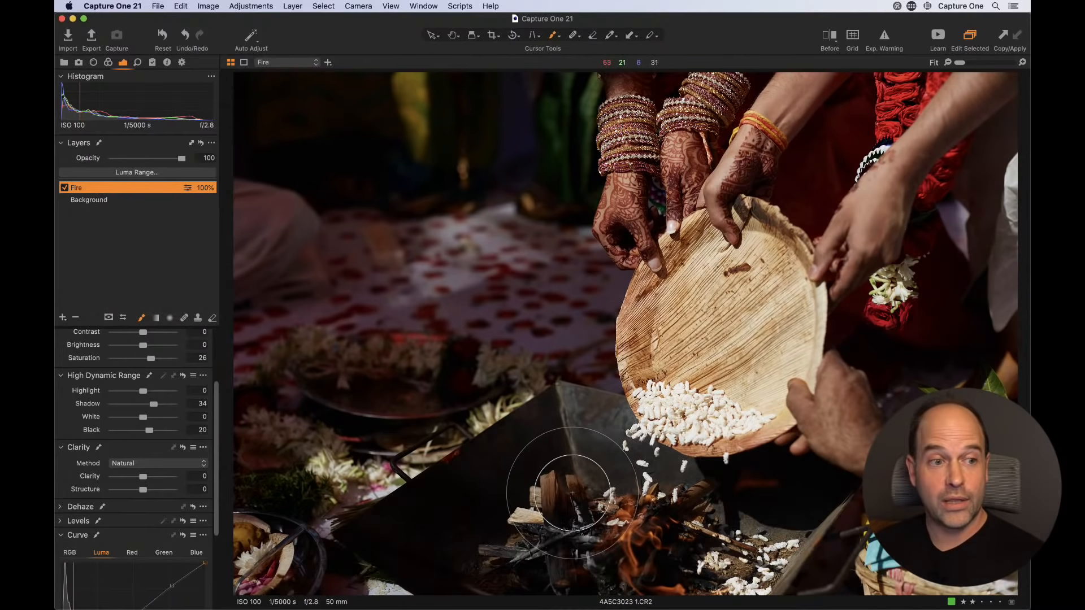
- Brush the Fire layer's mask softly over the logs and flames in the fire pit, and toggle the layer off and on to compare
right_click(582, 526)
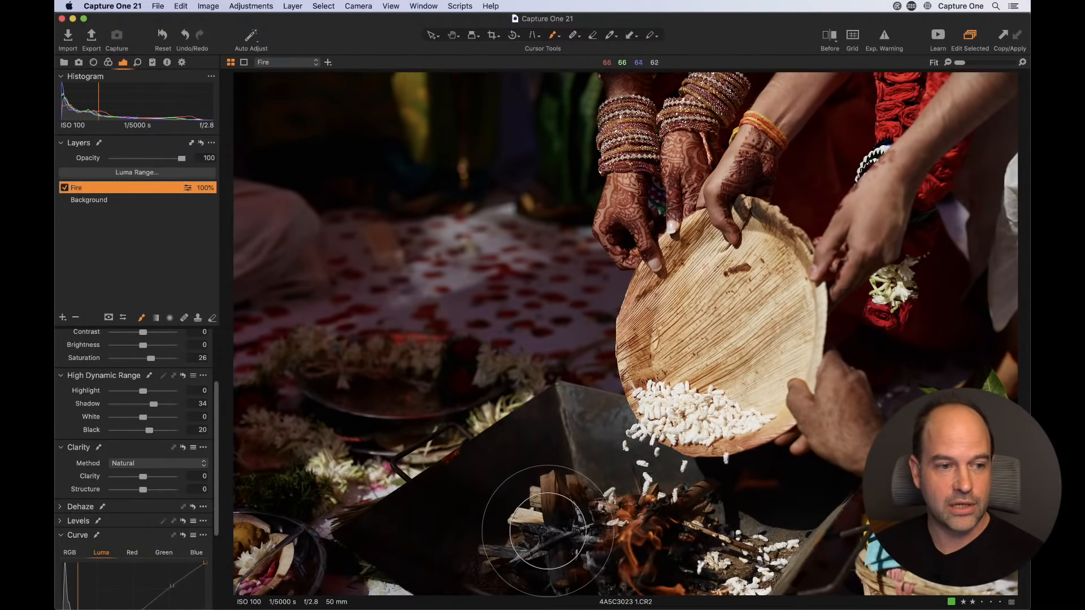
mouse_move(588, 522)
mouse_down()
mouse_move(568, 549)
mouse_move(661, 526)
mouse_move(548, 523)
mouse_move(649, 531)
mouse_move(564, 508)
mouse_move(515, 552)
mouse_move(591, 544)
mouse_up()
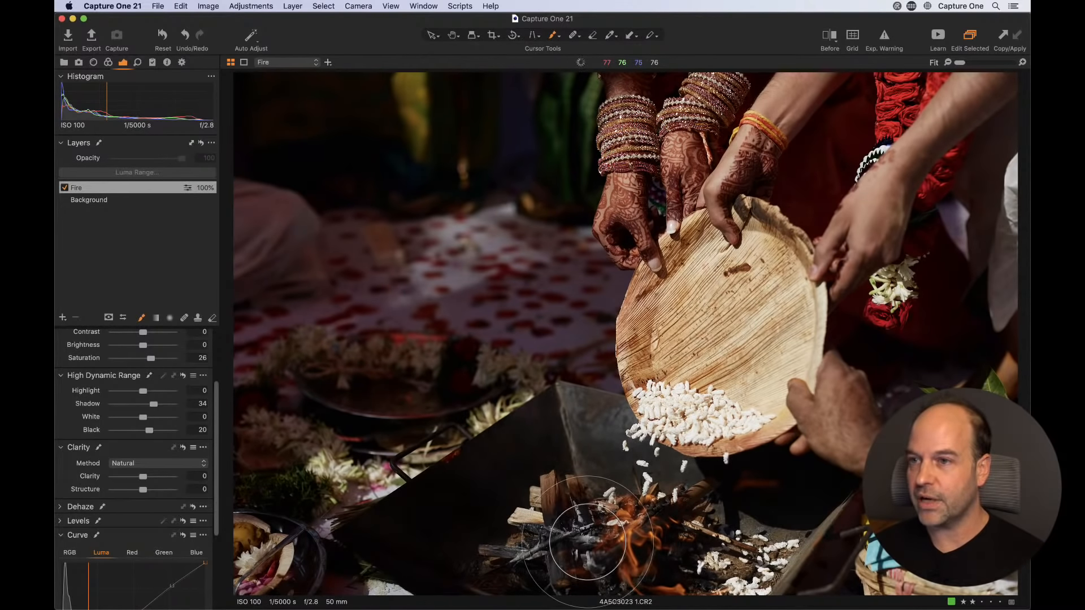
mouse_move(588, 541)
mouse_down()
mouse_move(579, 518)
mouse_move(545, 526)
mouse_move(560, 548)
mouse_move(625, 566)
mouse_move(647, 556)
mouse_move(635, 525)
mouse_move(581, 512)
mouse_move(543, 516)
mouse_move(504, 558)
mouse_move(583, 566)
mouse_up()
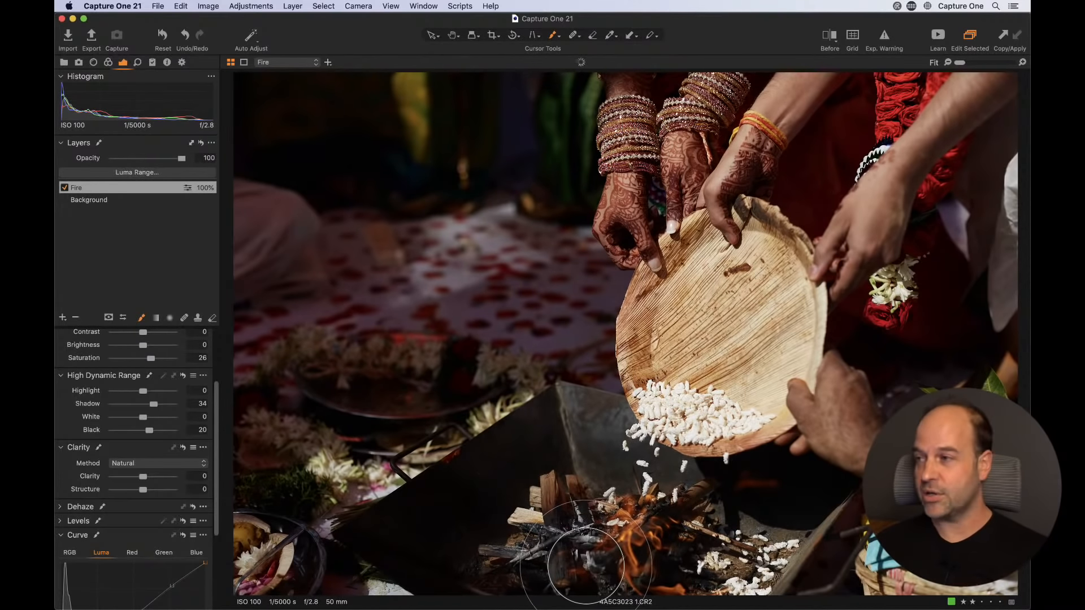
mouse_move(585, 565)
mouse_down()
mouse_move(540, 559)
mouse_move(561, 570)
mouse_move(571, 495)
mouse_move(706, 520)
mouse_move(445, 545)
mouse_move(542, 517)
mouse_move(636, 551)
mouse_up()
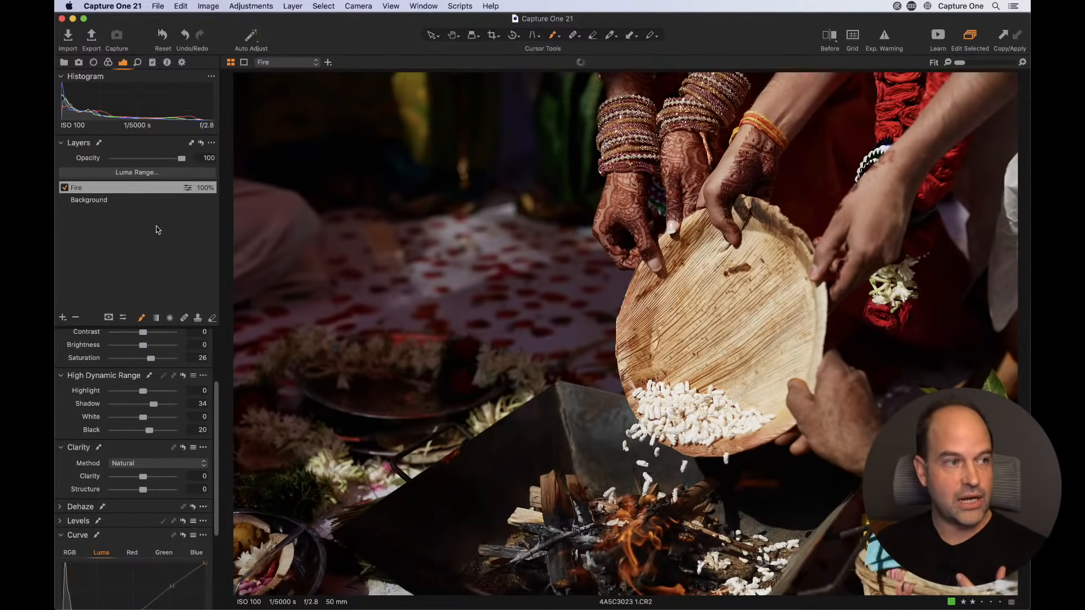
click(63, 188)
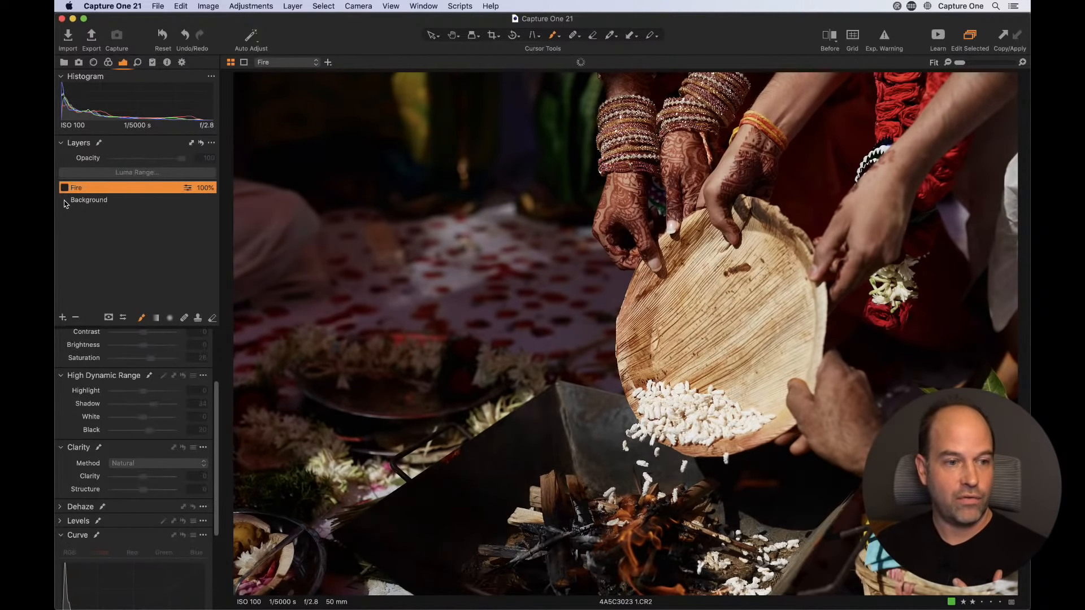
click(64, 188)
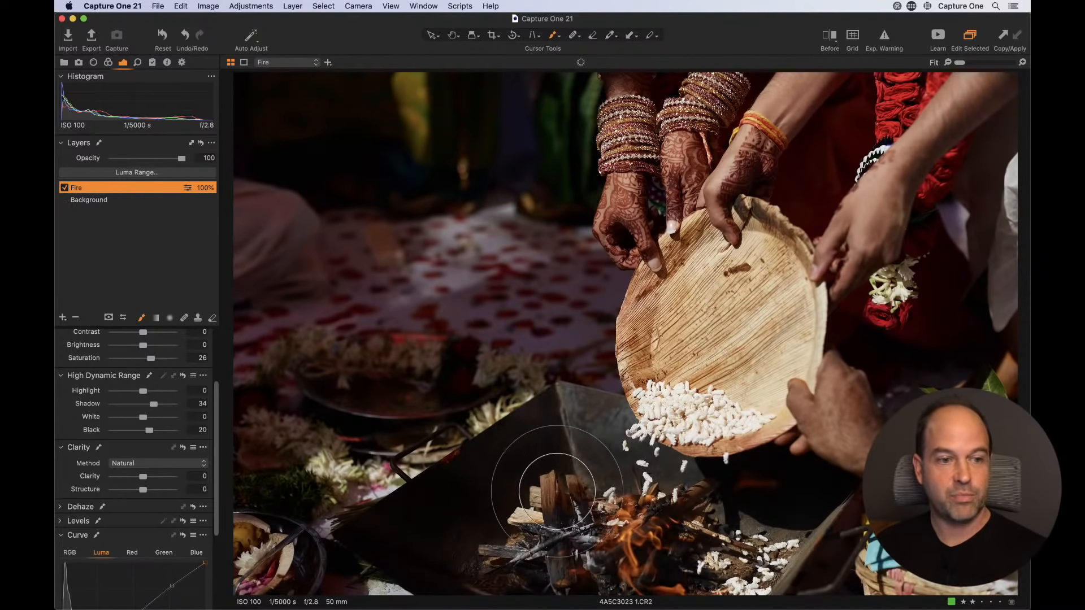
- Brush the Fire layer's mask over the flower-rimmed dish behind the fire pit, and select the Background layer
mouse_move(390, 384)
mouse_down()
mouse_move(454, 380)
mouse_move(350, 377)
mouse_move(451, 374)
mouse_move(385, 376)
mouse_move(419, 378)
mouse_up()
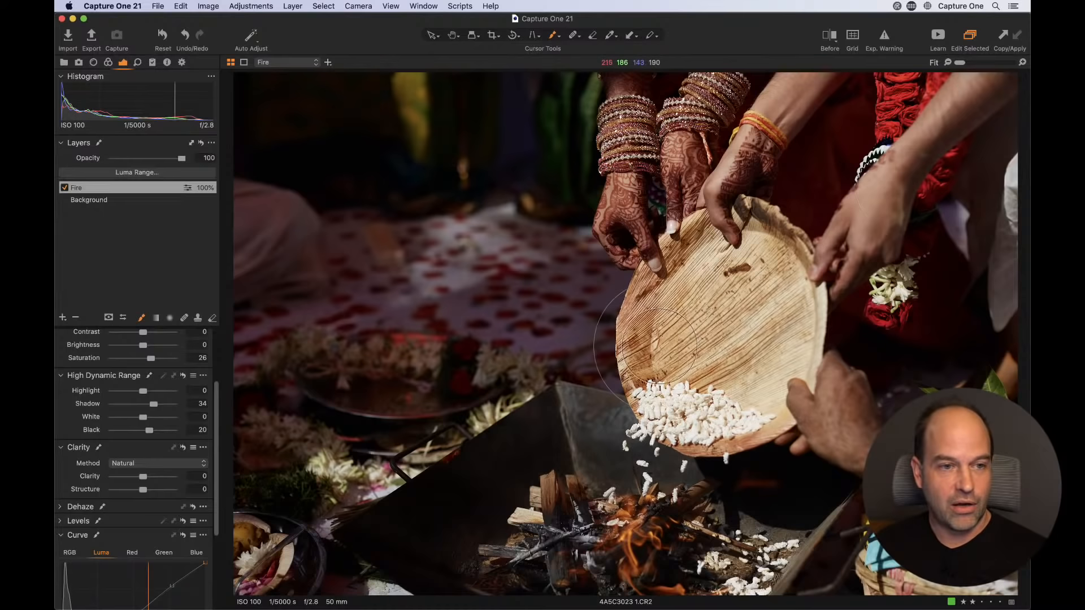
click(97, 205)
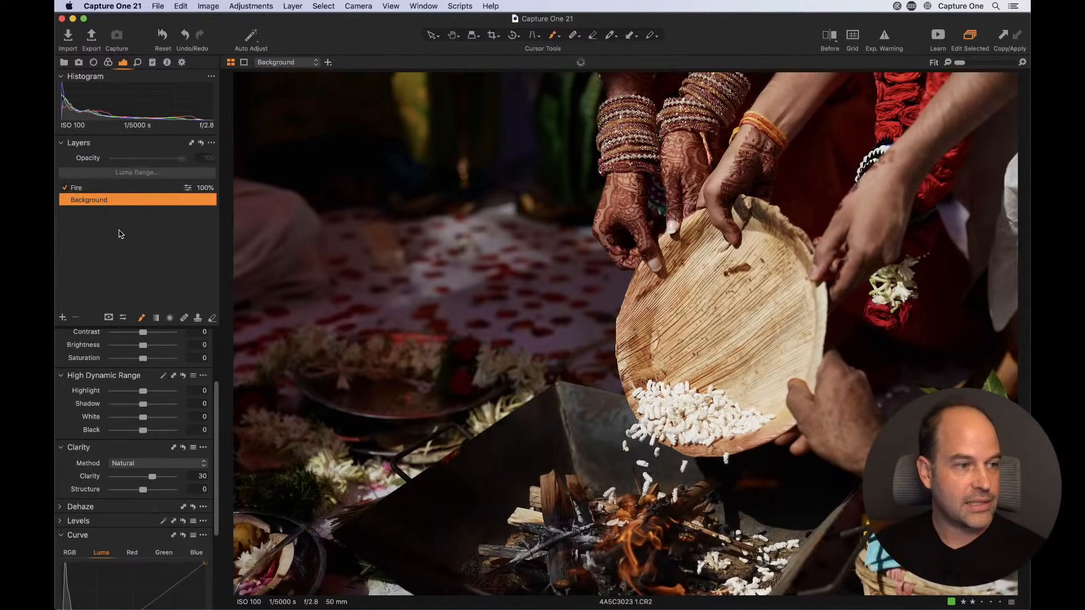
- Try raising Highlight to 59 on the Background layer, and reset the High Dynamic Range sliders
mouse_move(144, 395)
mouse_down()
mouse_move(125, 397)
mouse_move(163, 398)
mouse_up()
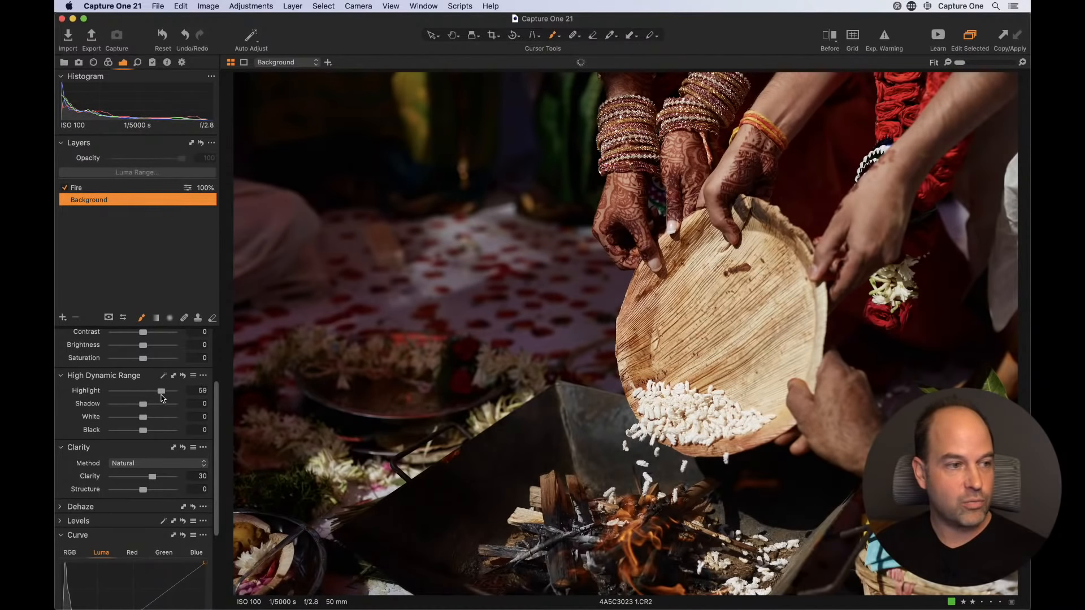
double_click(161, 395)
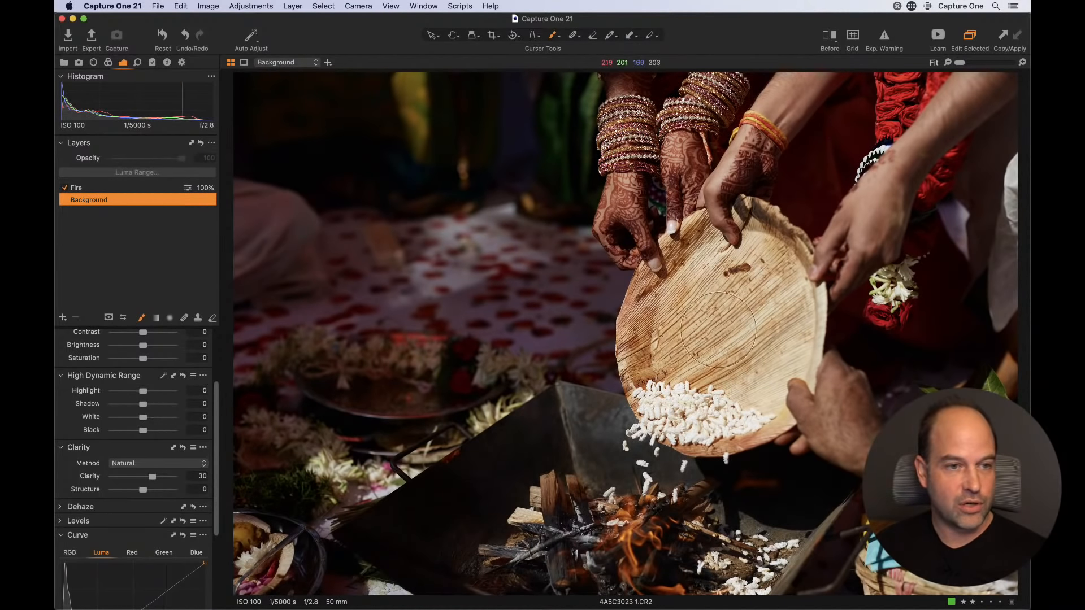
mouse_move(140, 420)
mouse_down()
mouse_move(108, 419)
mouse_move(140, 425)
mouse_up()
double_click(138, 422)
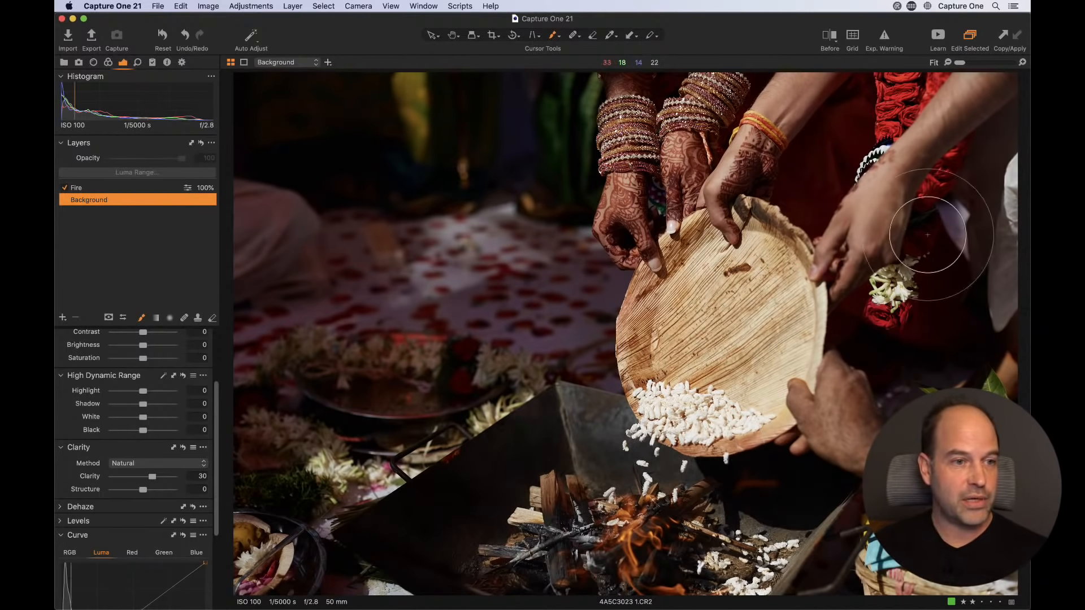
- Select the Fire layer, activate the mask eraser and open its settings over the photo
click(129, 188)
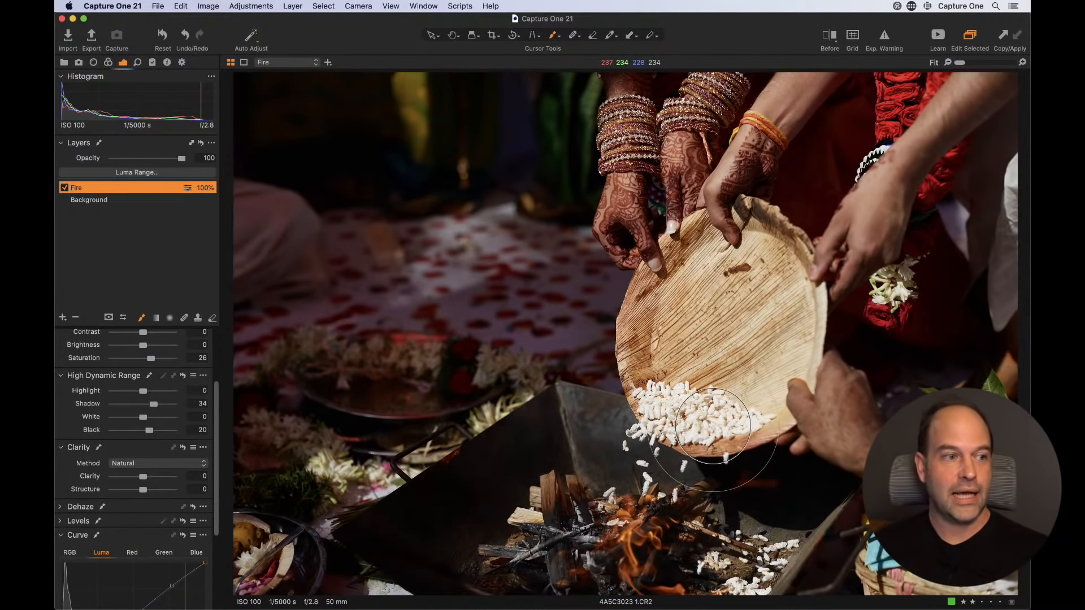
click(212, 318)
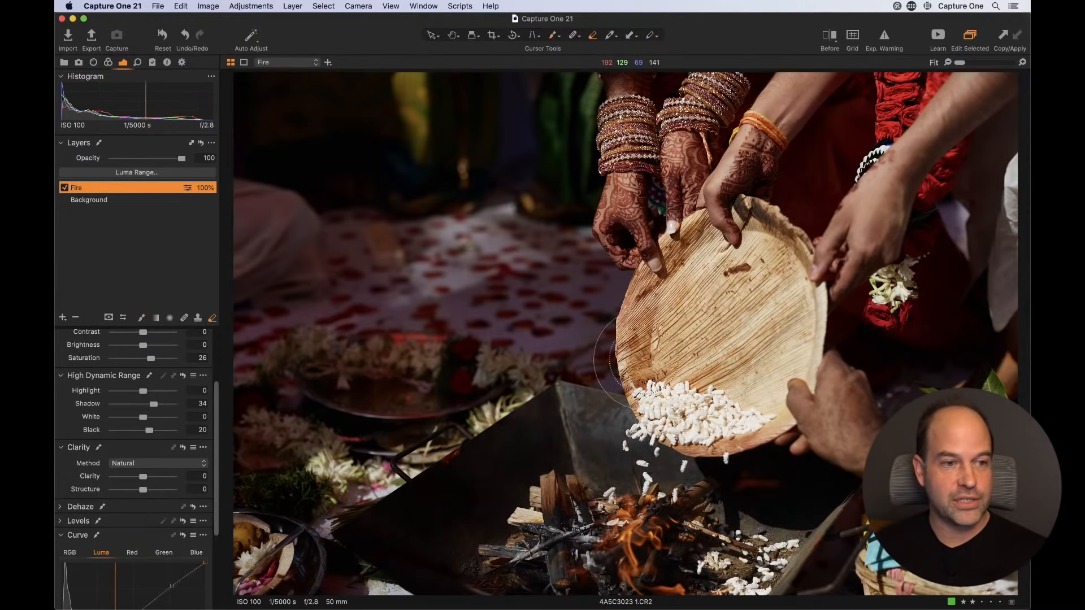
right_click(640, 362)
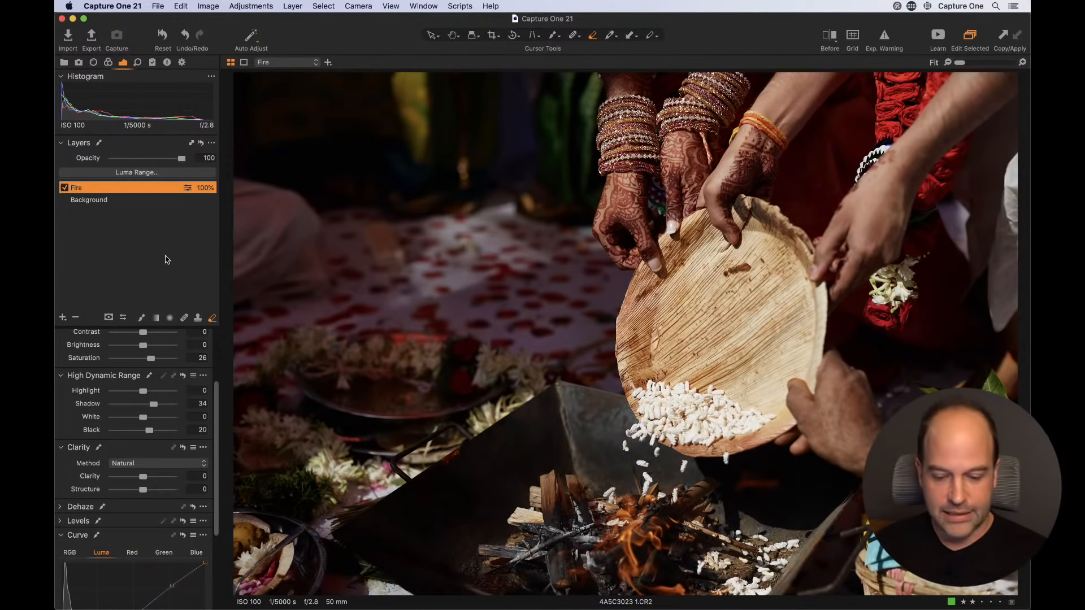
key(alt+super+v)
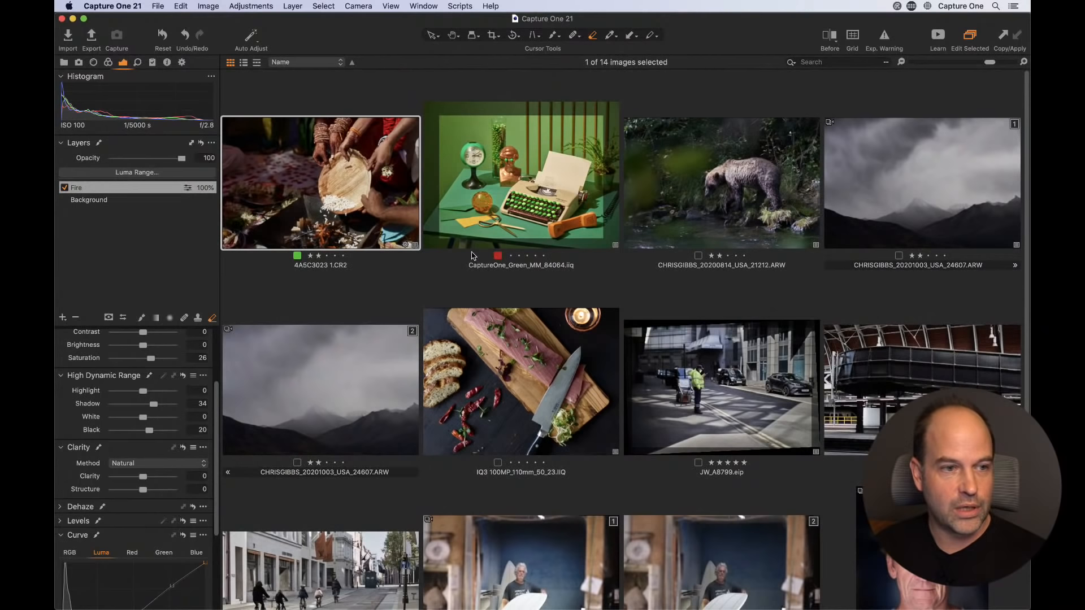
click(63, 63)
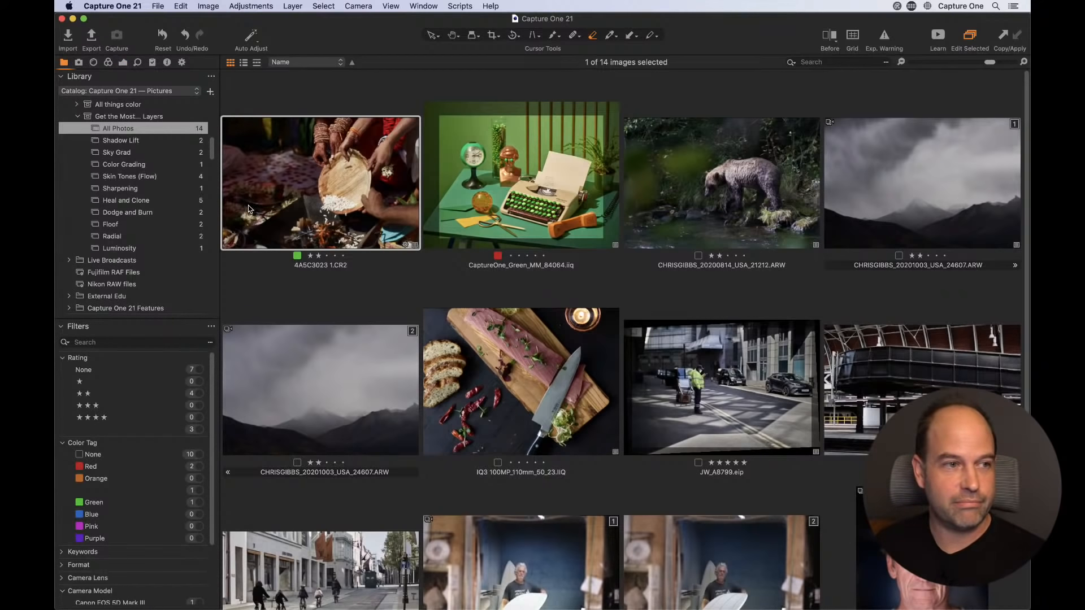
double_click(314, 207)
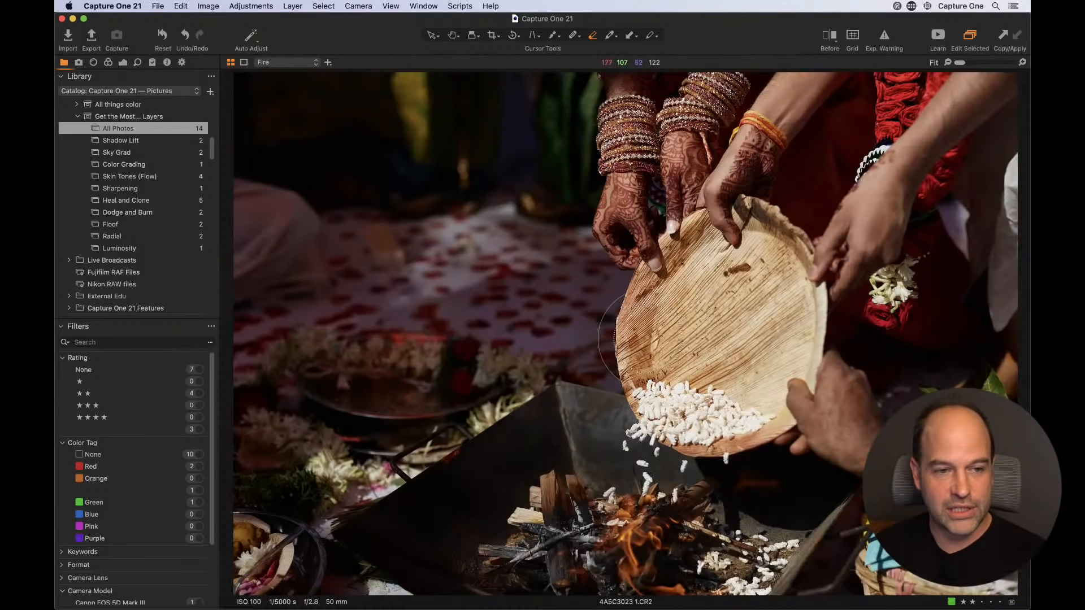
- Reopen the eraser settings and set the eraser's Opacity to 100
right_click(646, 369)
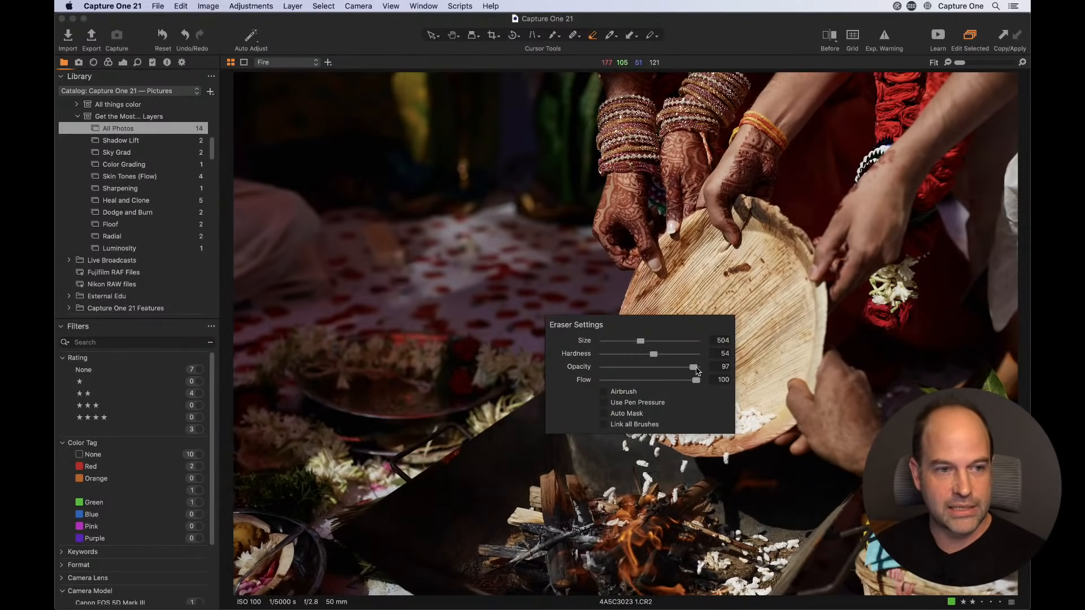
drag(697, 368, 718, 382)
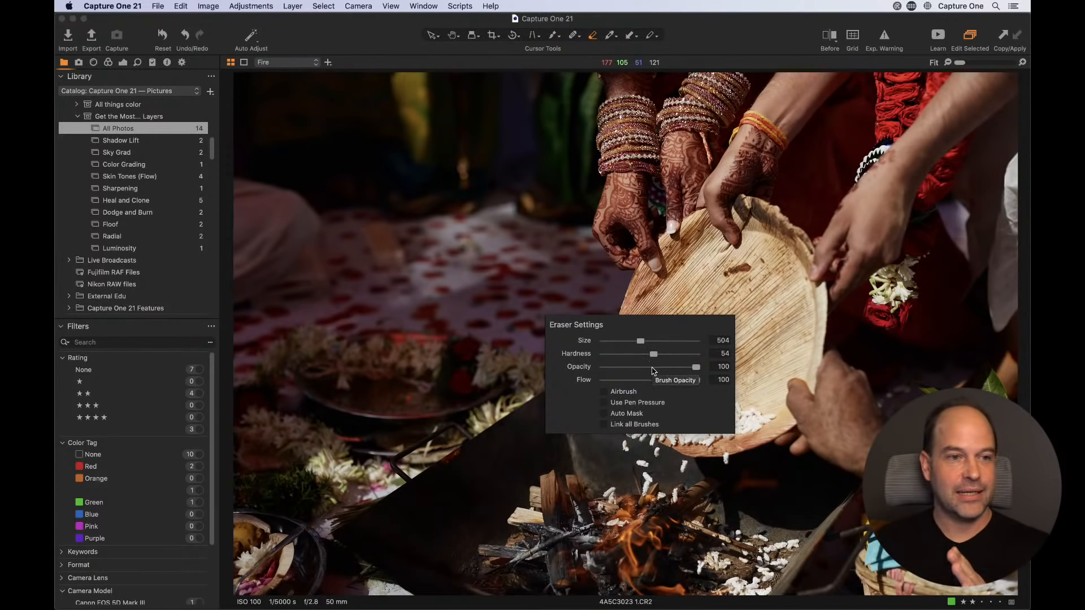
- Bring back the adjustment tools, switch to the Pan tool, and set the Fire layer's Opacity to 99
click(123, 62)
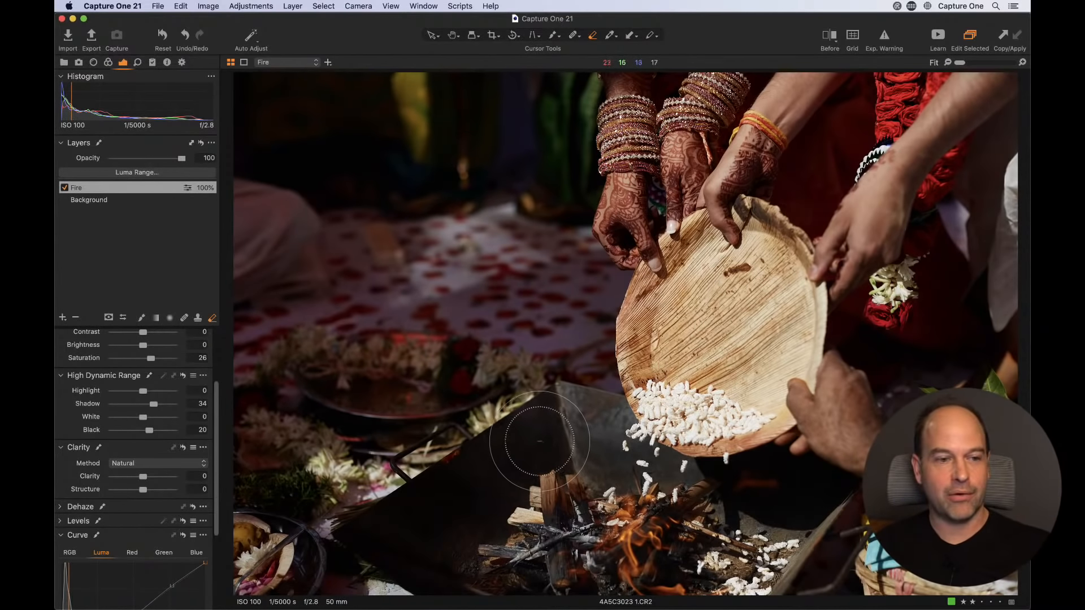
click(155, 242)
key(h)
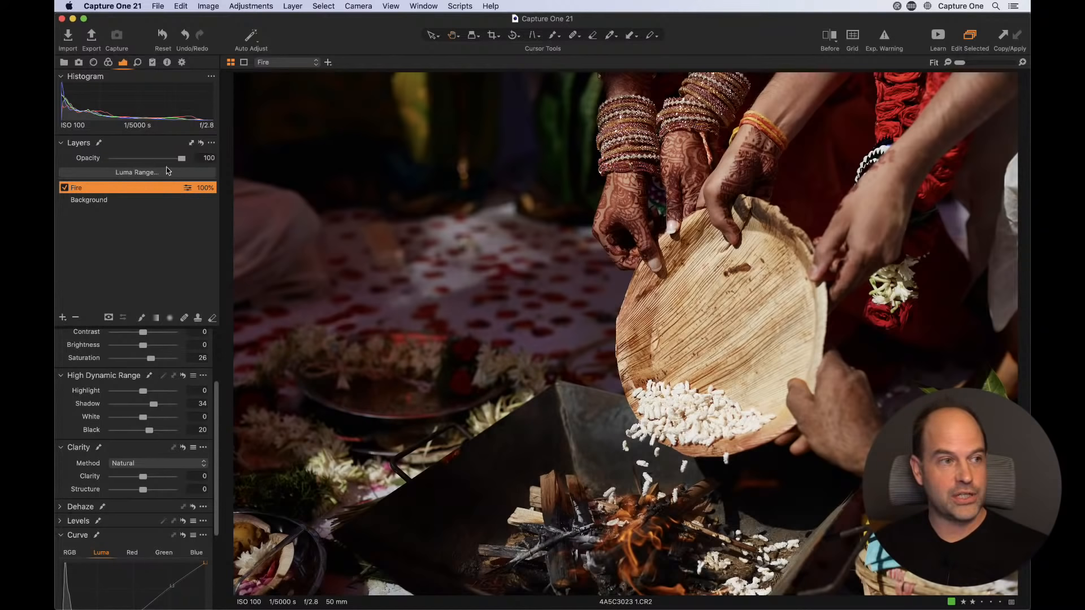
mouse_move(181, 159)
mouse_down()
mouse_move(141, 160)
mouse_move(218, 159)
mouse_move(179, 163)
mouse_up()
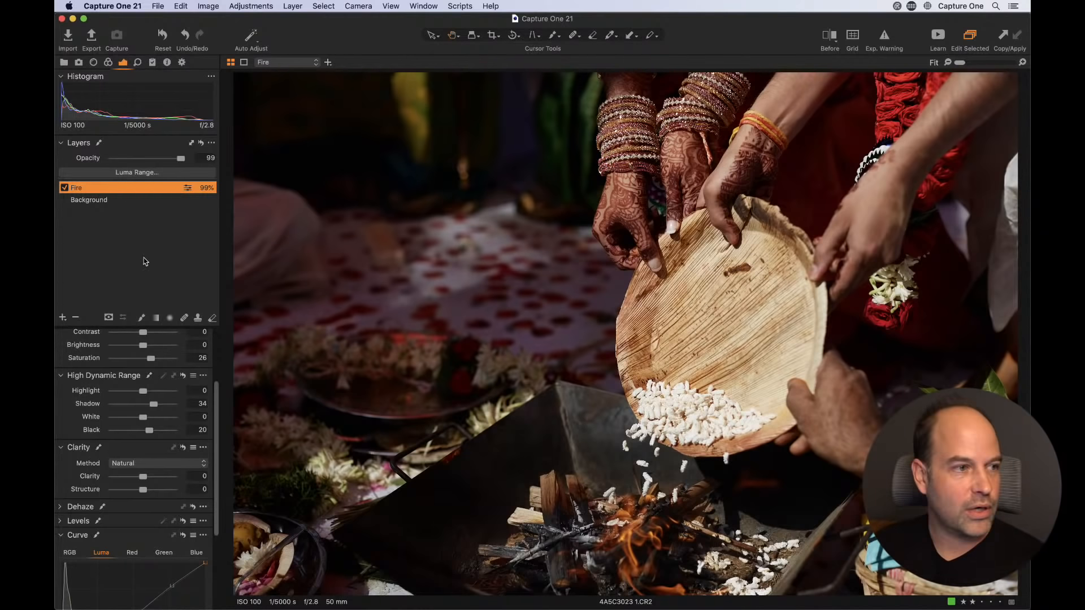
- Return to the thumbnail browser and open the first variant of the cloudy mountain photo CHRISGIBBS_20201003_USA_24607.ARW
key(alt+super+v)
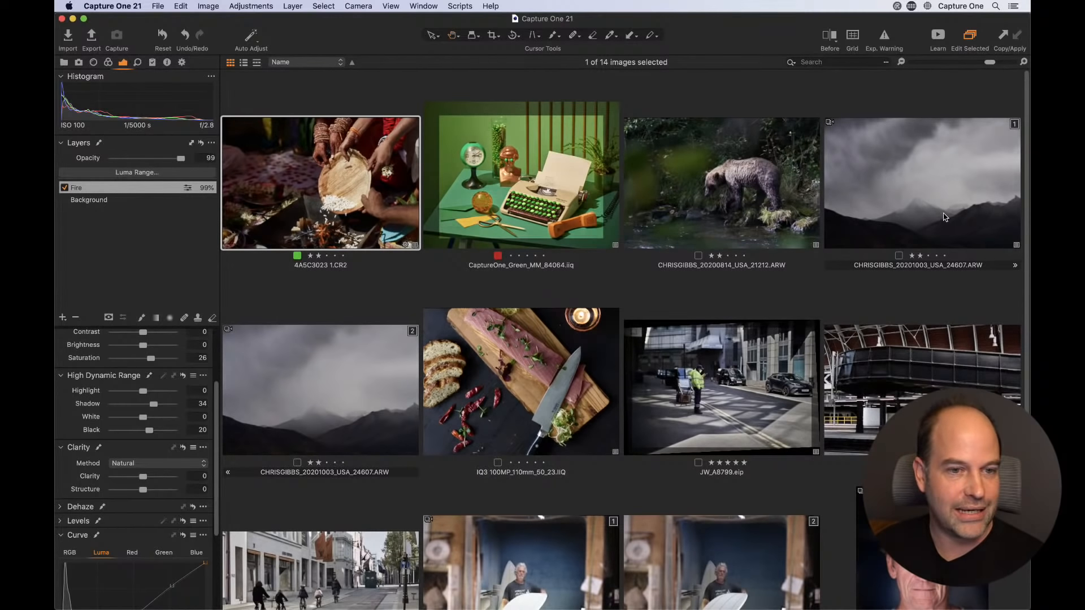
click(938, 235)
double_click(940, 236)
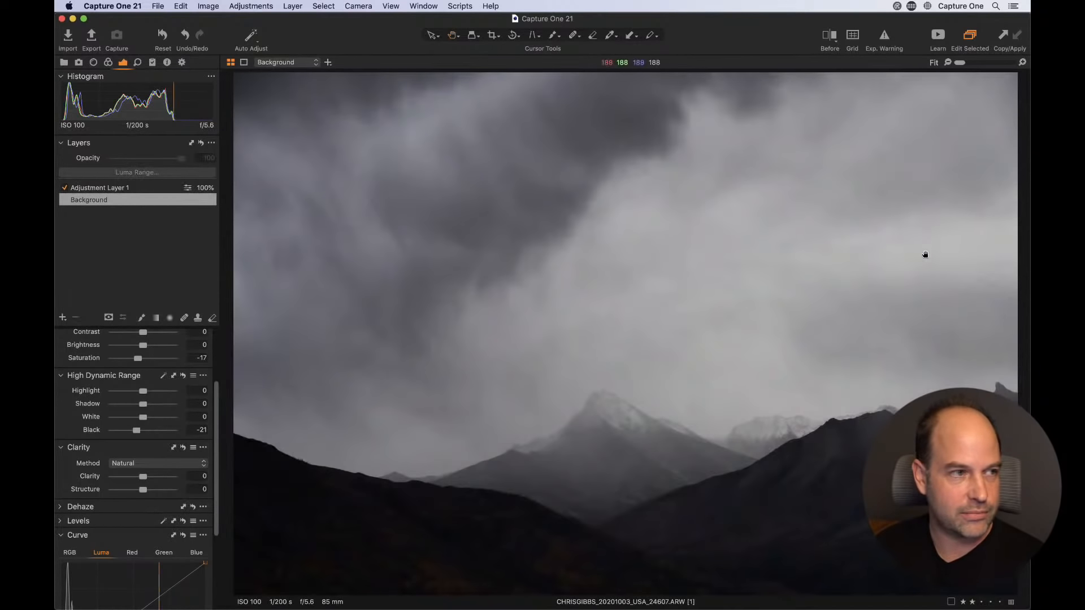
- Delete Adjustment Layer 1 from the mountain photo and set the Background layer's Exposure to 0.68
click(99, 188)
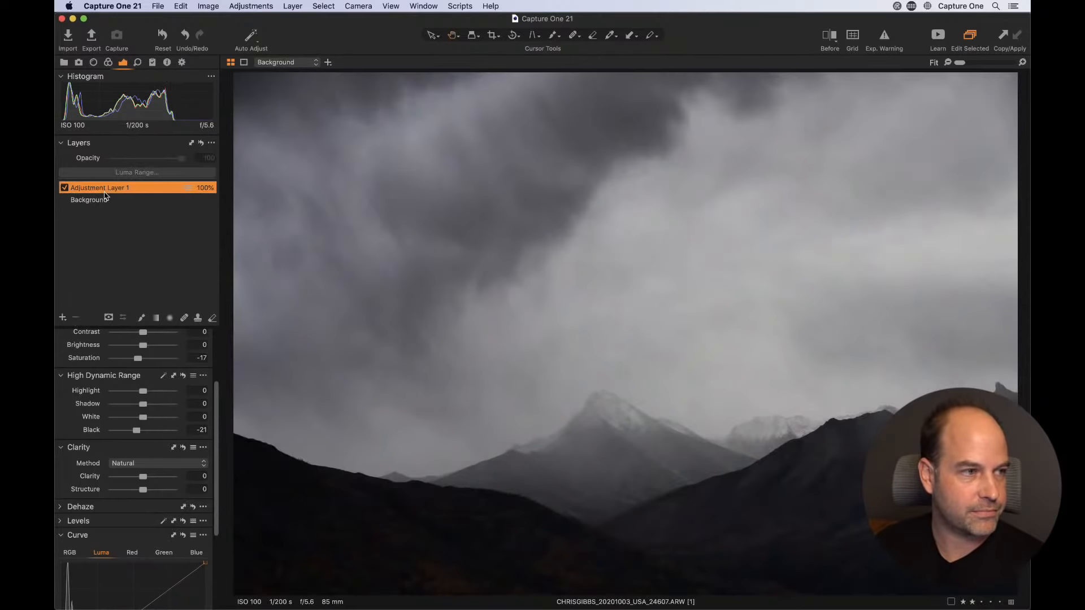
click(75, 317)
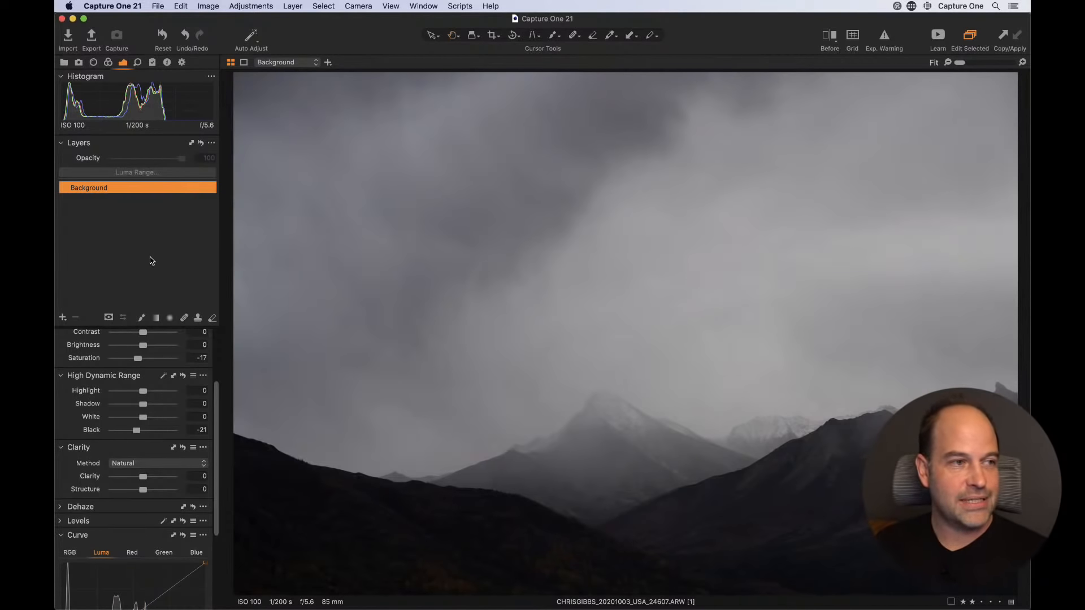
scroll(164, 351, up, 4)
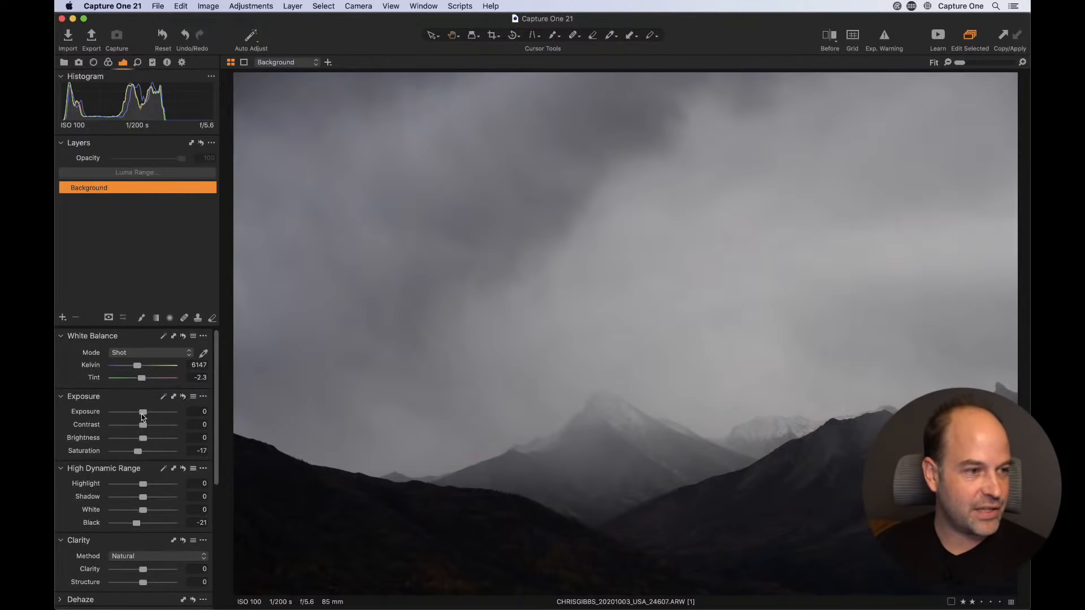
drag(151, 415, 152, 415)
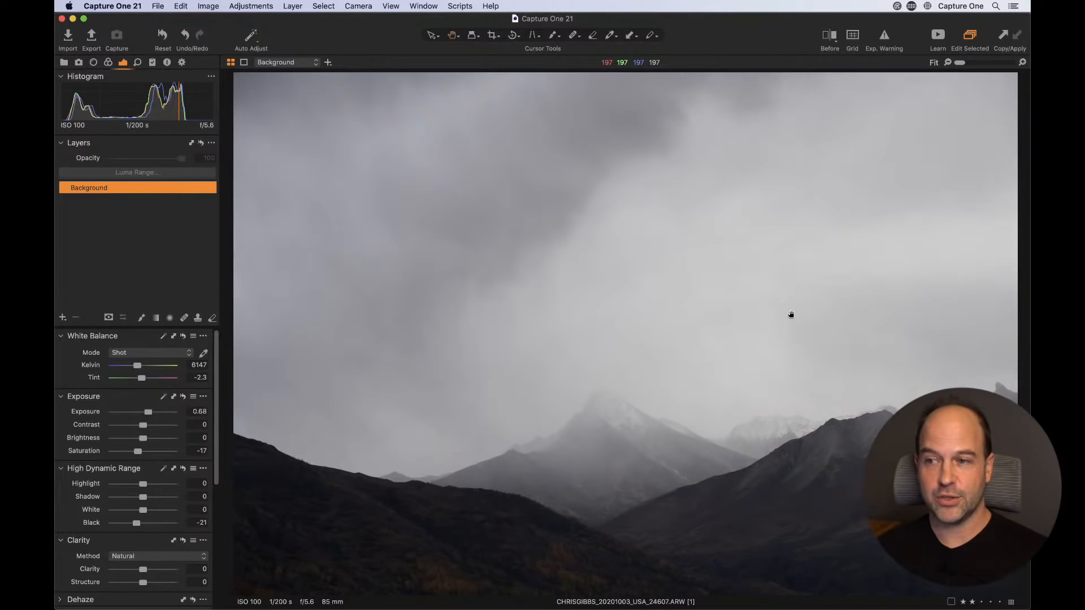
- Draw a linear gradient mask from the top of the sky down to the foothills, nudging its lower edge downward with the mask shown
click(156, 318)
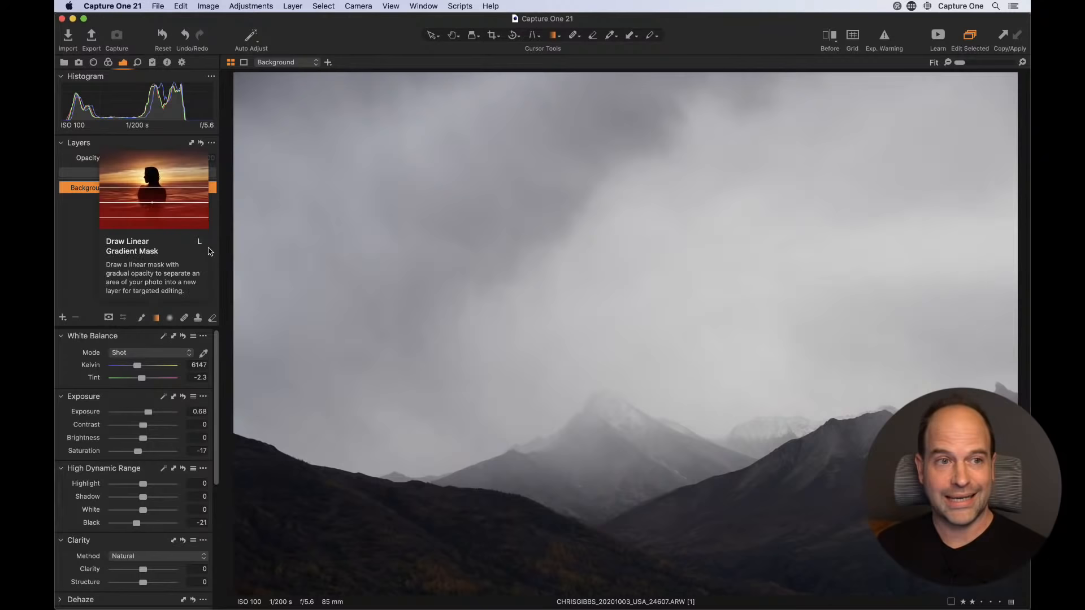
drag(642, 90, 637, 531)
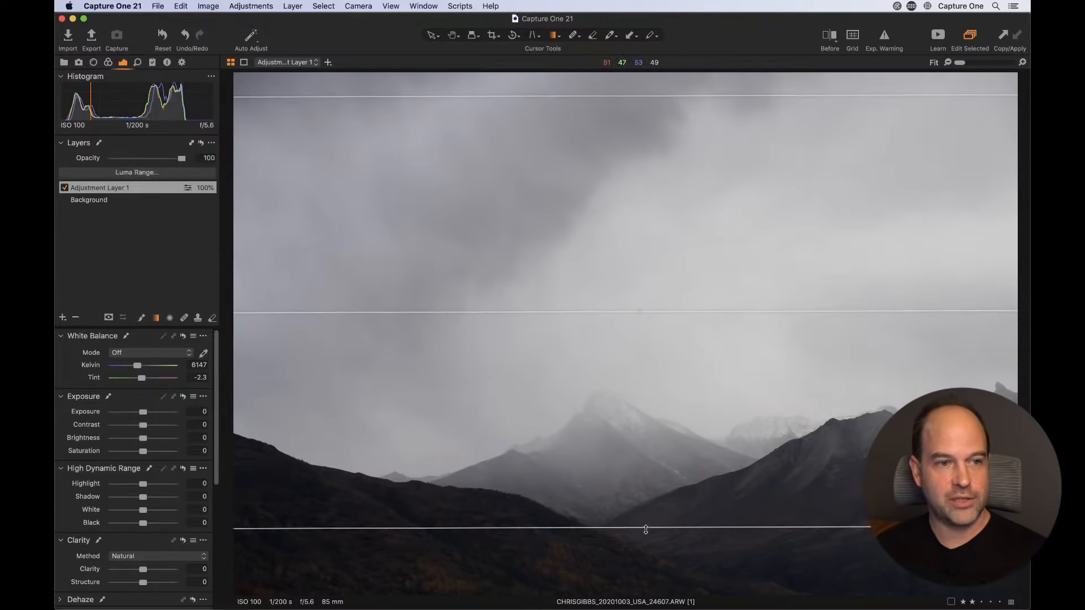
key(m)
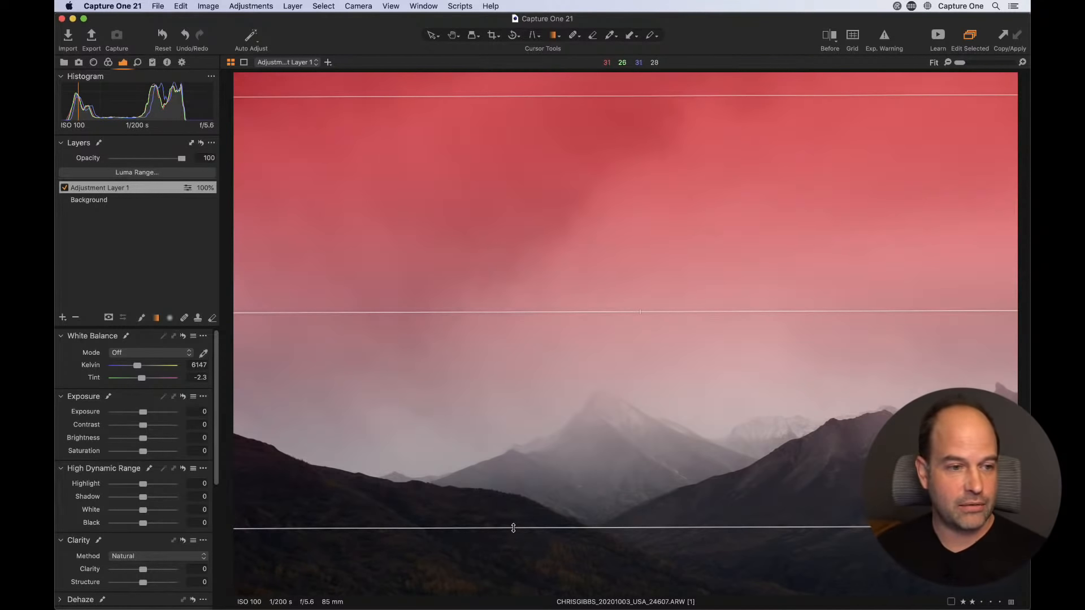
drag(511, 528, 516, 538)
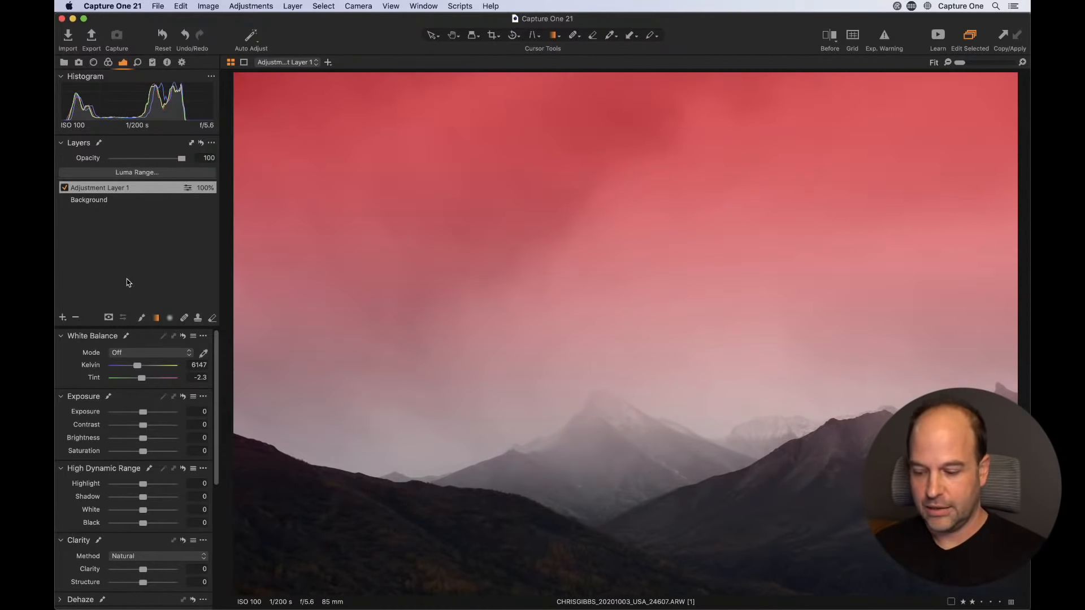
key(m)
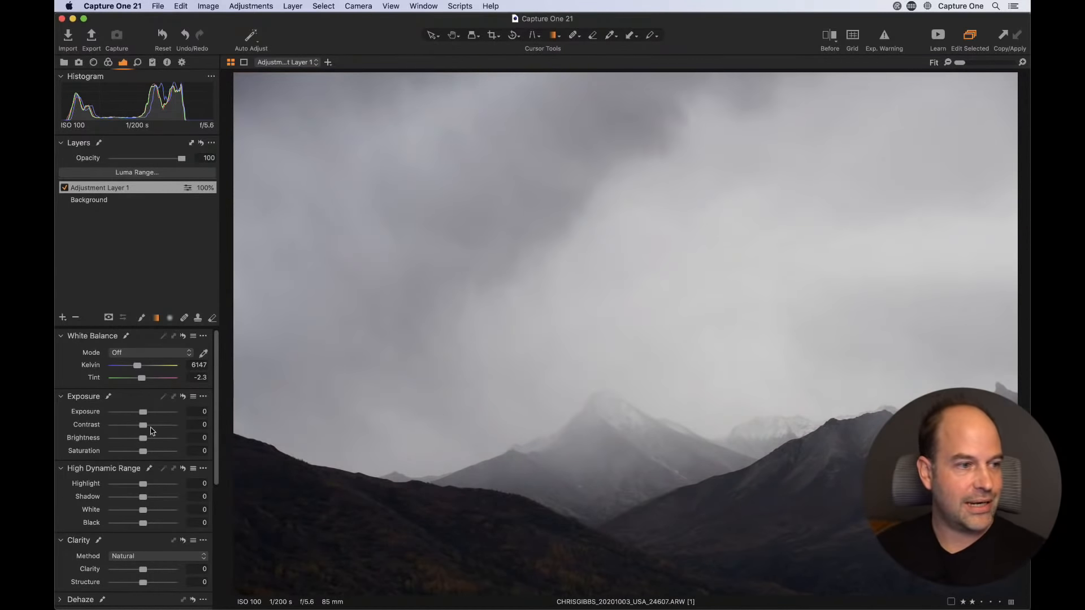
- Set the gradient layer's Contrast to 26, Brightness to -19, Clarity to 75, Shadow to -82 and Black to -75
mouse_move(151, 431)
mouse_down()
mouse_move(167, 431)
mouse_move(134, 442)
mouse_up()
drag(145, 573, 167, 572)
drag(144, 523, 118, 497)
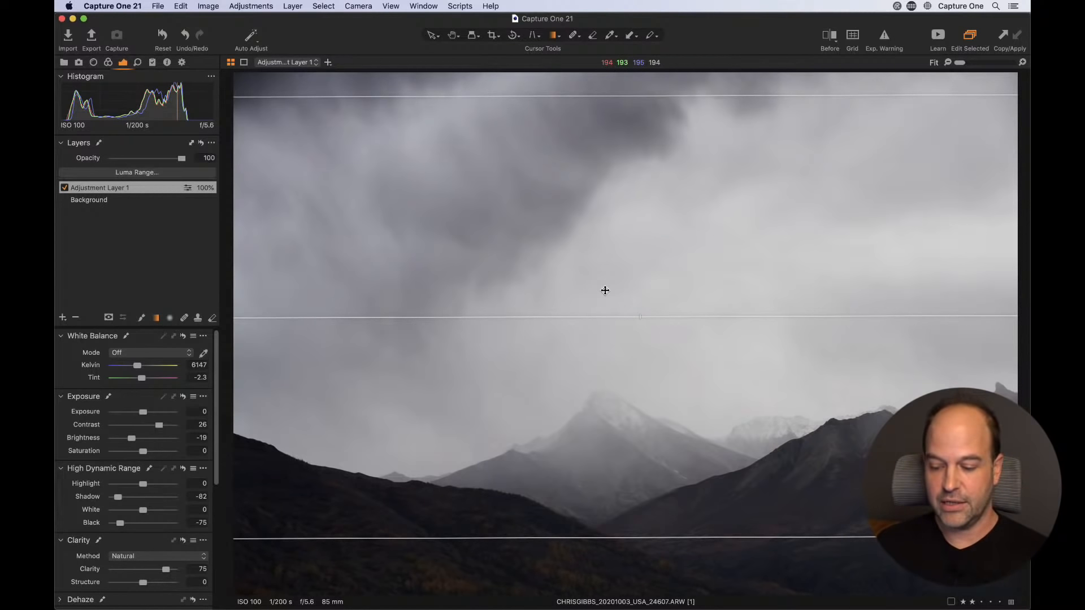
- Reshape the gradient asymmetrically by moving its lower edge to the base of the distant peaks, checking the mask overlay
key(m)
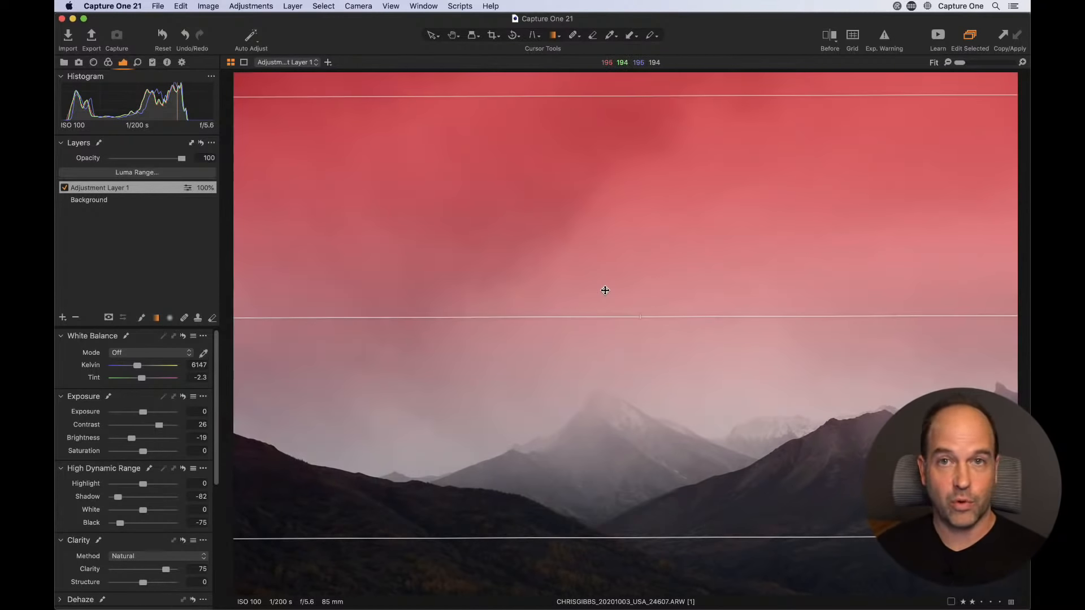
key(m)
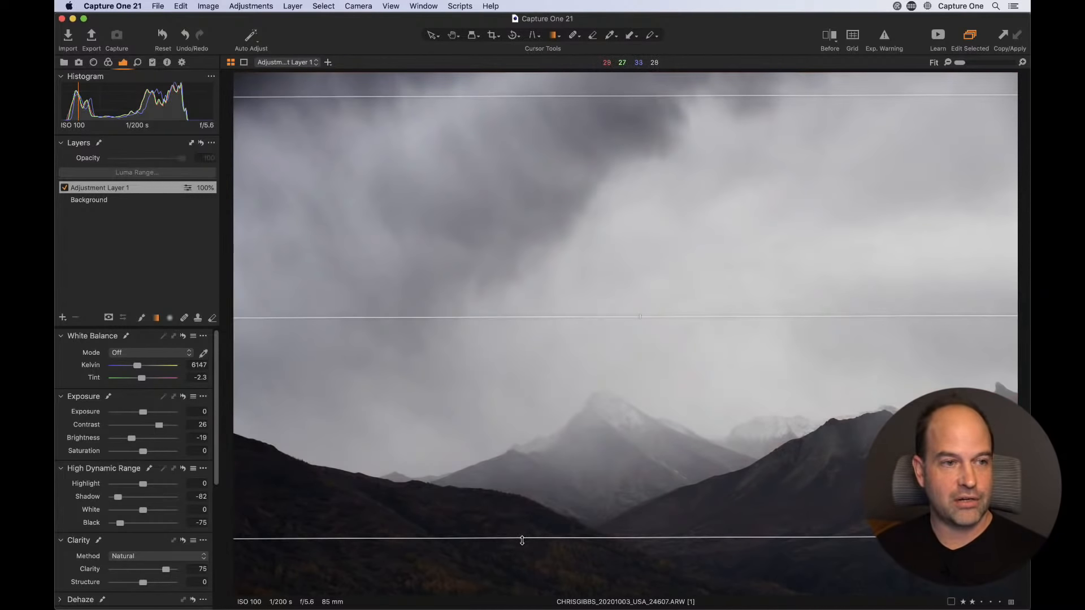
drag(522, 540, 579, 558)
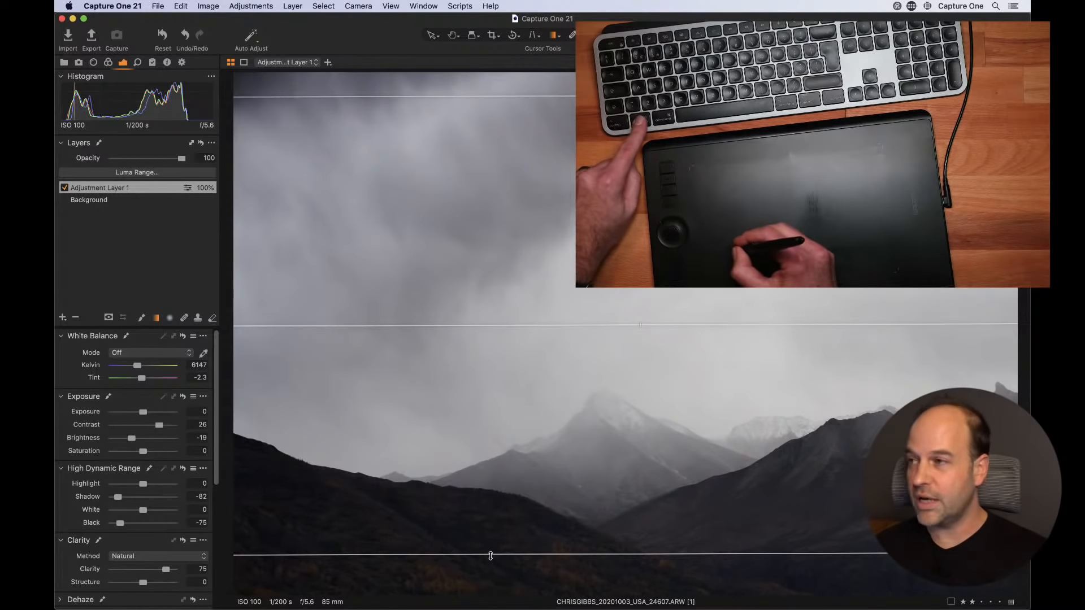
drag(490, 556, 503, 385)
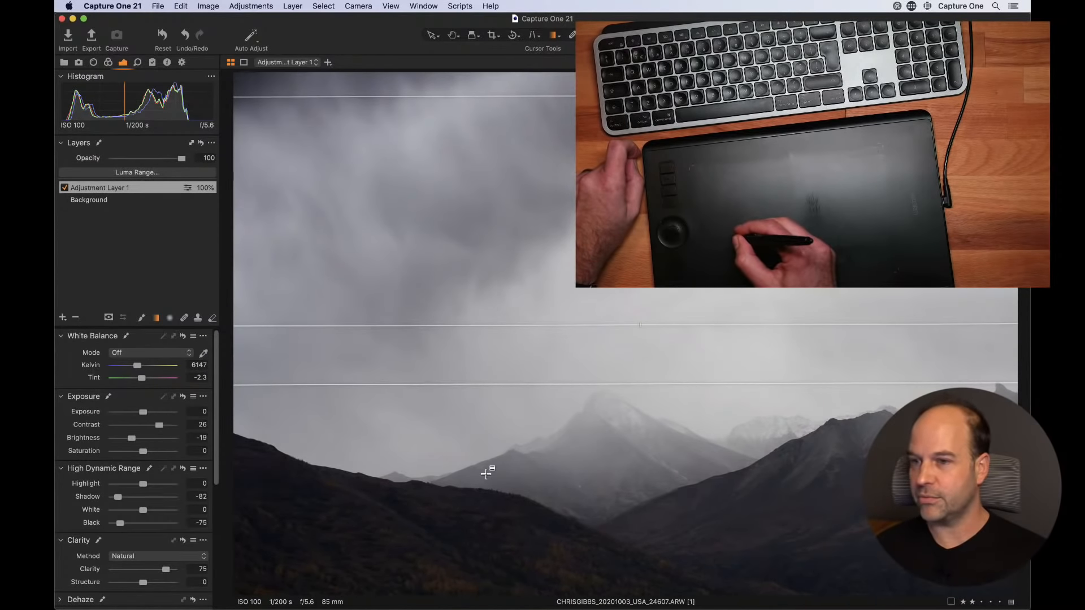
key(m)
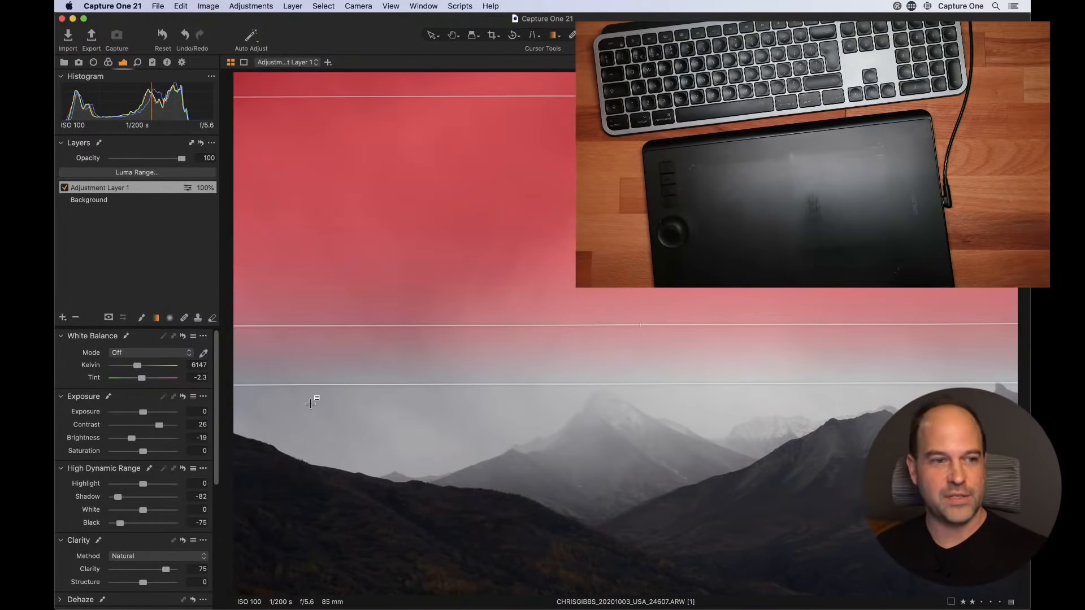
drag(492, 384, 486, 459)
- Rotate the linear gradient slightly counterclockwise about its centre line, hide the mask overlay, and keep the gradient layer selected
key(alt)
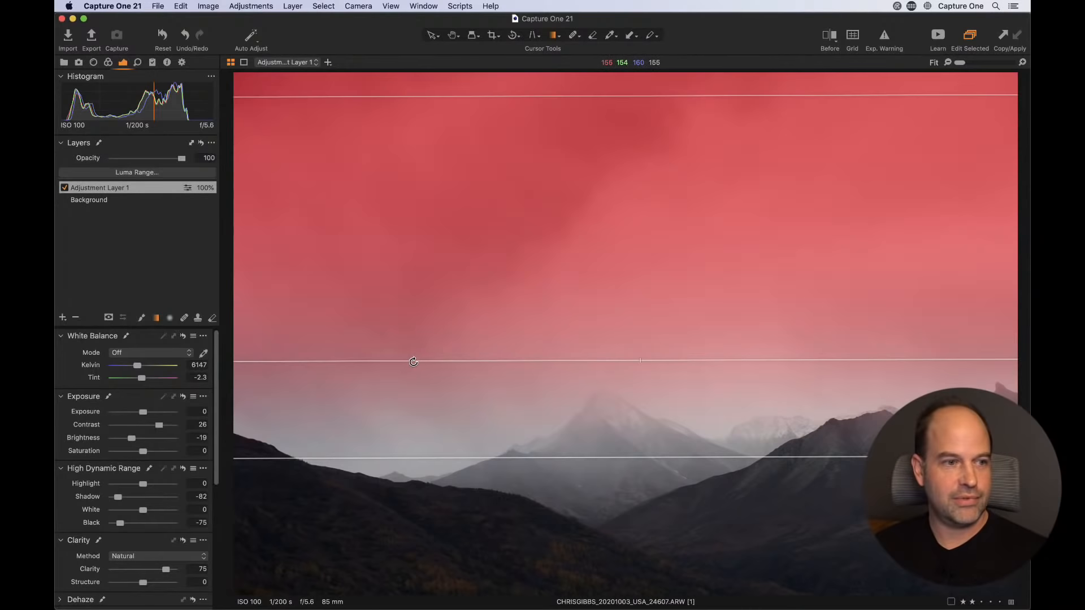
mouse_move(414, 361)
mouse_down()
mouse_move(395, 389)
mouse_move(414, 326)
mouse_move(399, 369)
mouse_up()
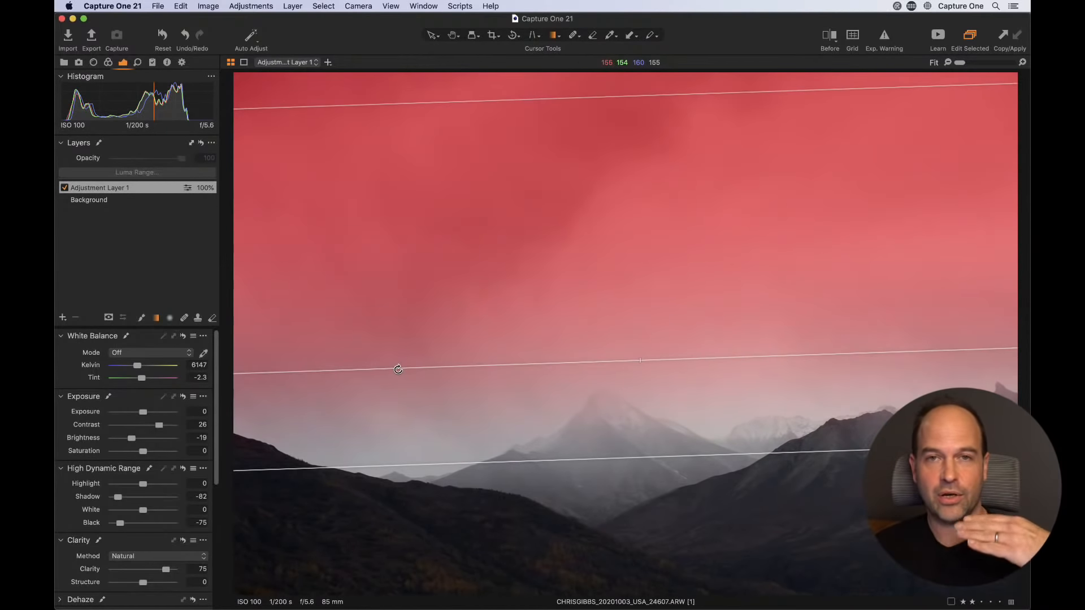
mouse_move(398, 369)
mouse_down()
mouse_move(397, 360)
mouse_move(395, 369)
mouse_up()
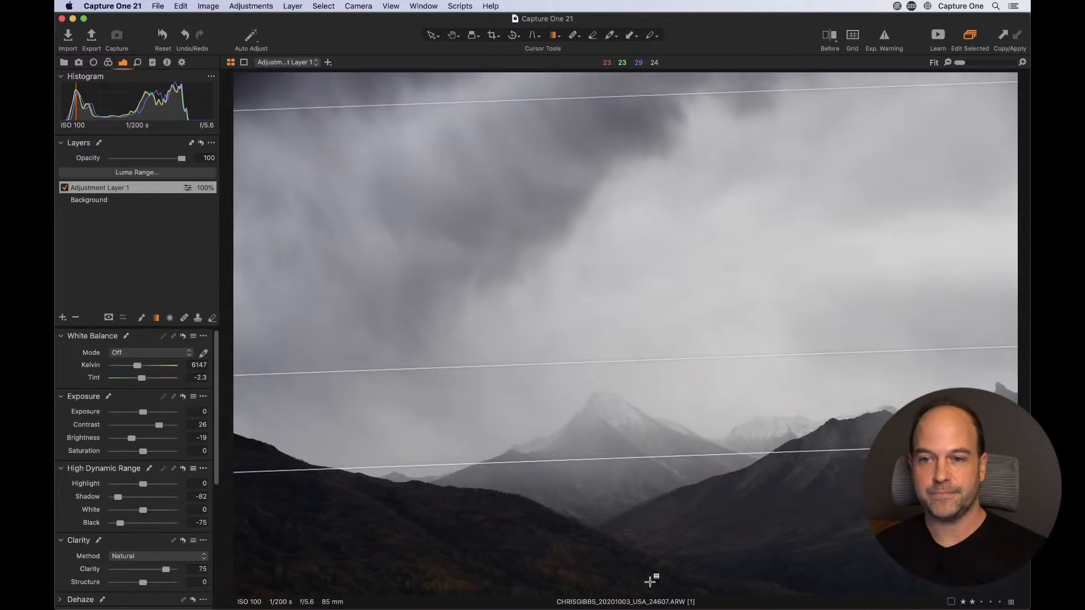
click(149, 253)
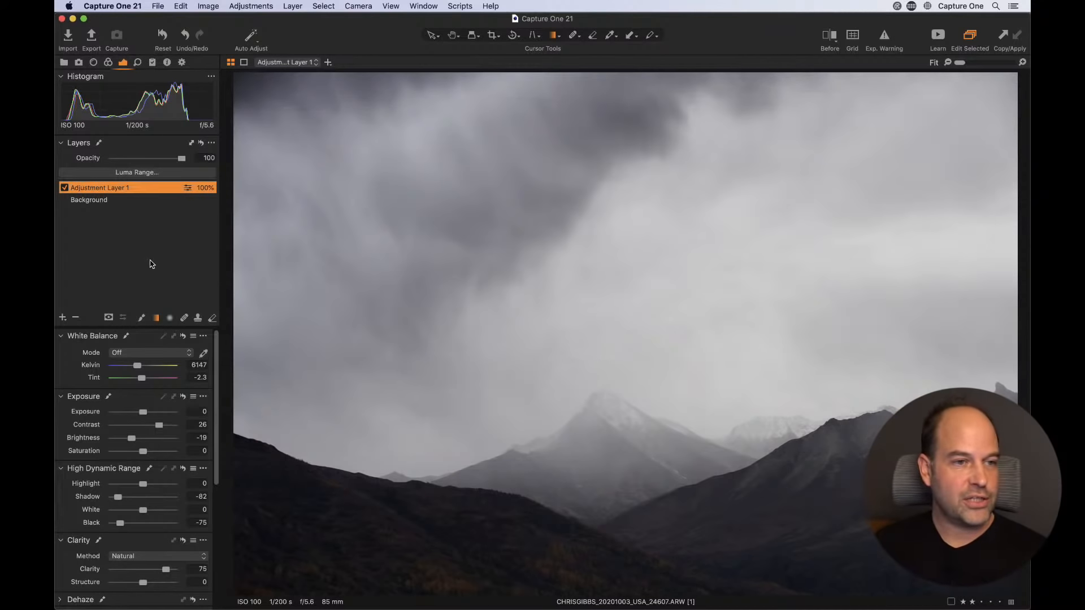
- Show the gradient mask overlay and try to erase part of the mask over the central peak, declining to rasterize it
key(m)
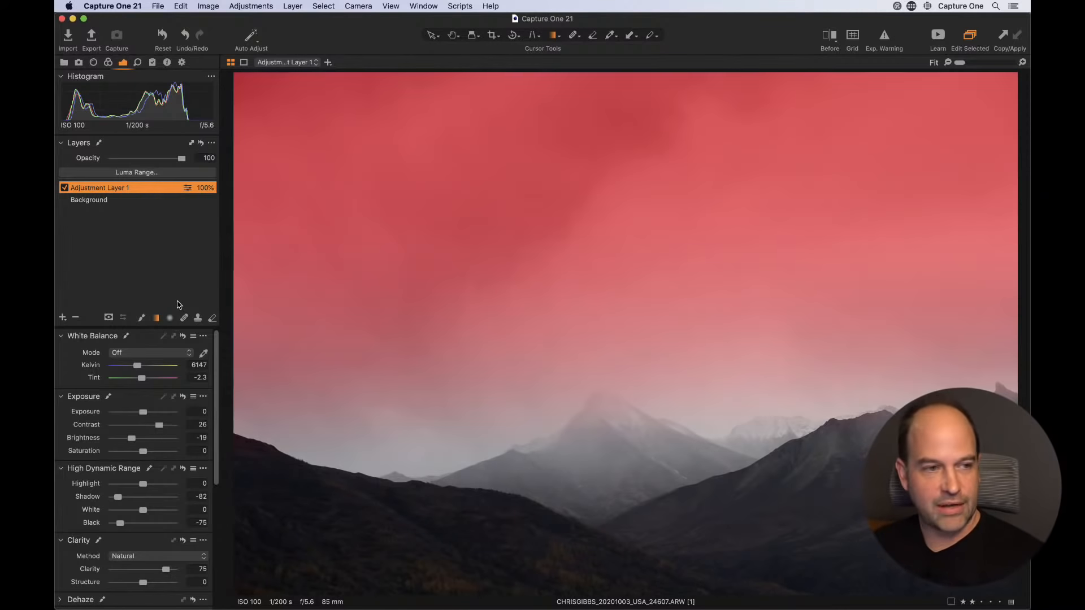
click(214, 319)
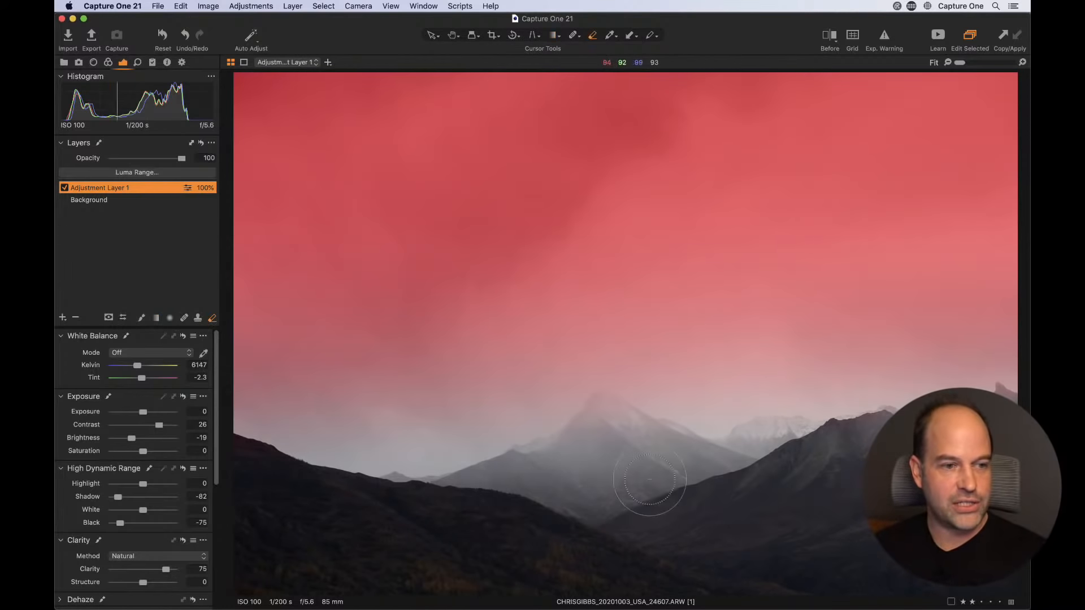
click(592, 431)
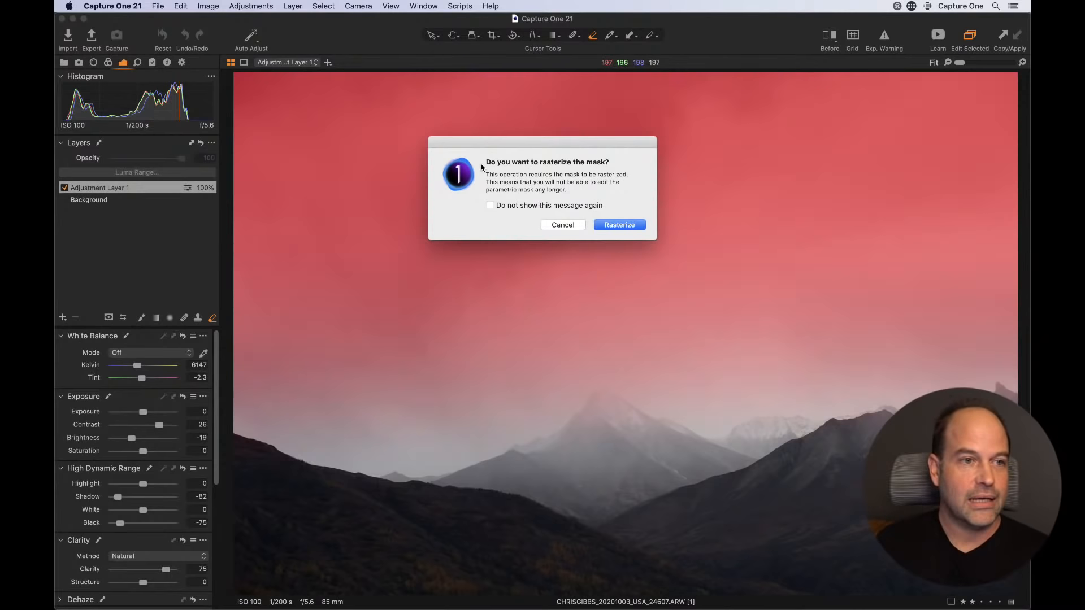
click(562, 226)
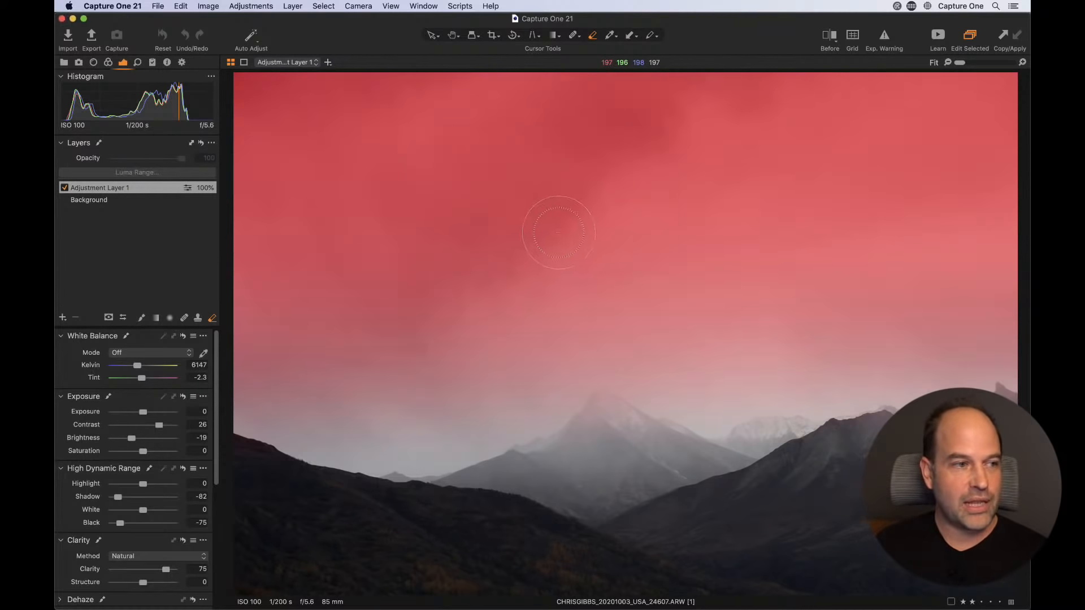
- Move the lower edge of the linear gradient slightly down, and retry erasing the mask over the mountains without rasterizing it
click(156, 318)
drag(579, 458, 594, 477)
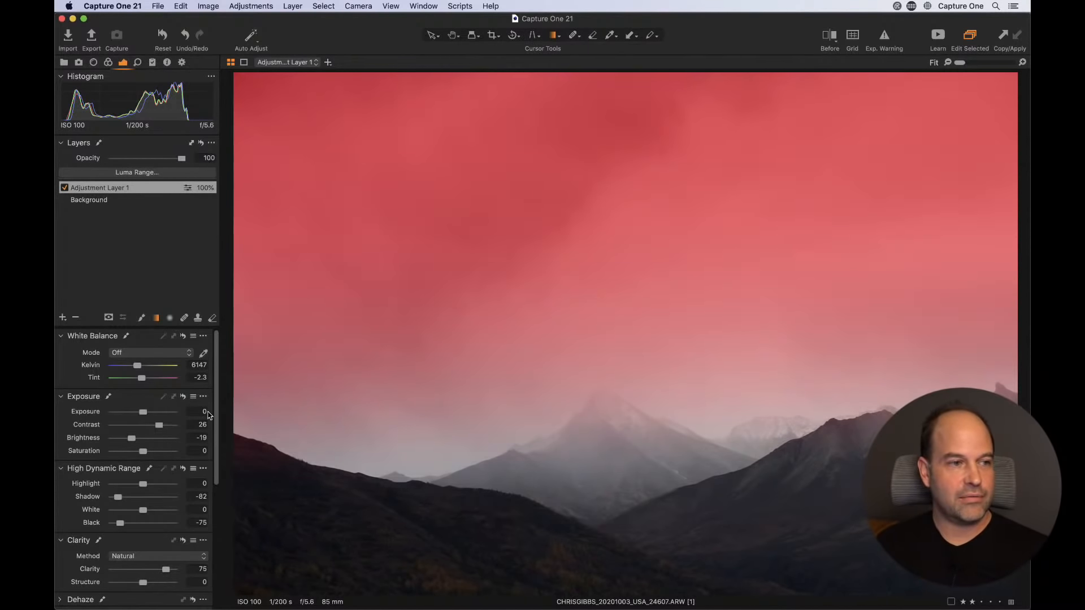
click(213, 318)
click(612, 475)
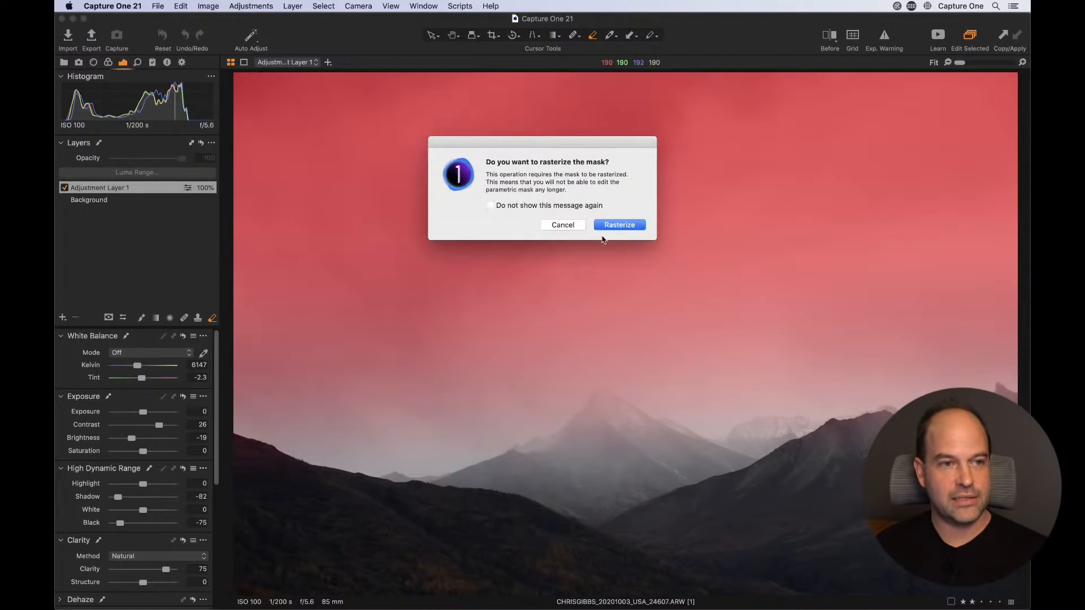
click(571, 227)
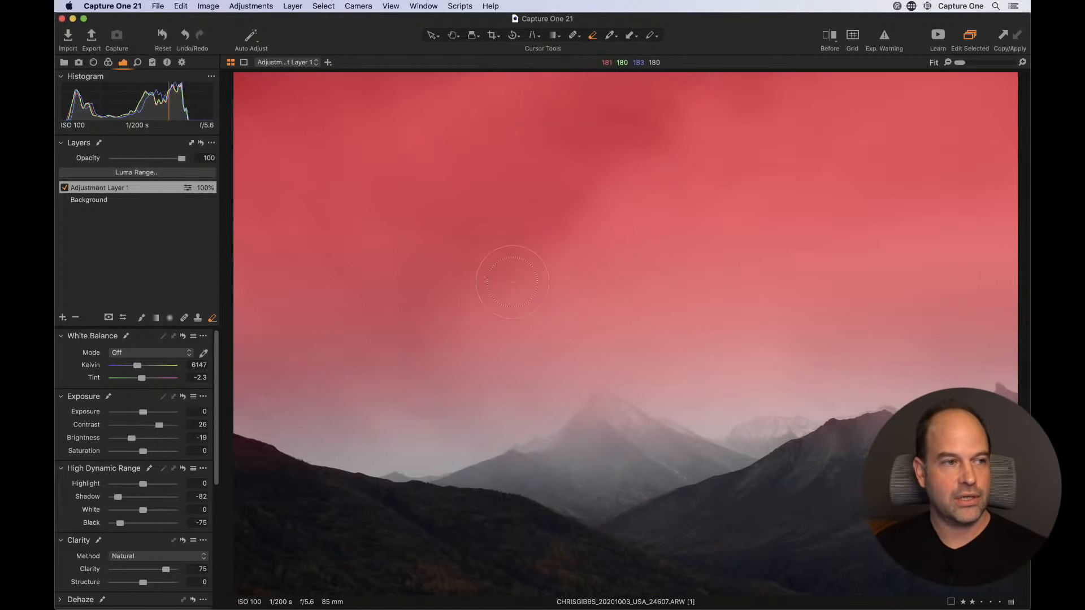
- Rasterize the mask of Adjustment Layer 1 and erase a wavy stroke through it across the sky above the peaks
right_click(132, 189)
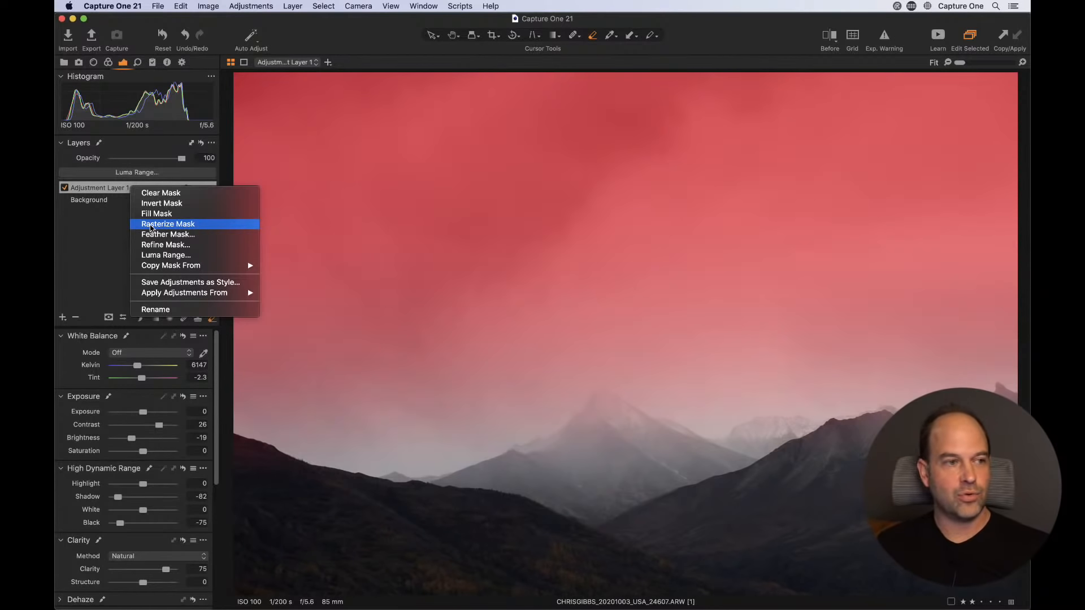
click(151, 224)
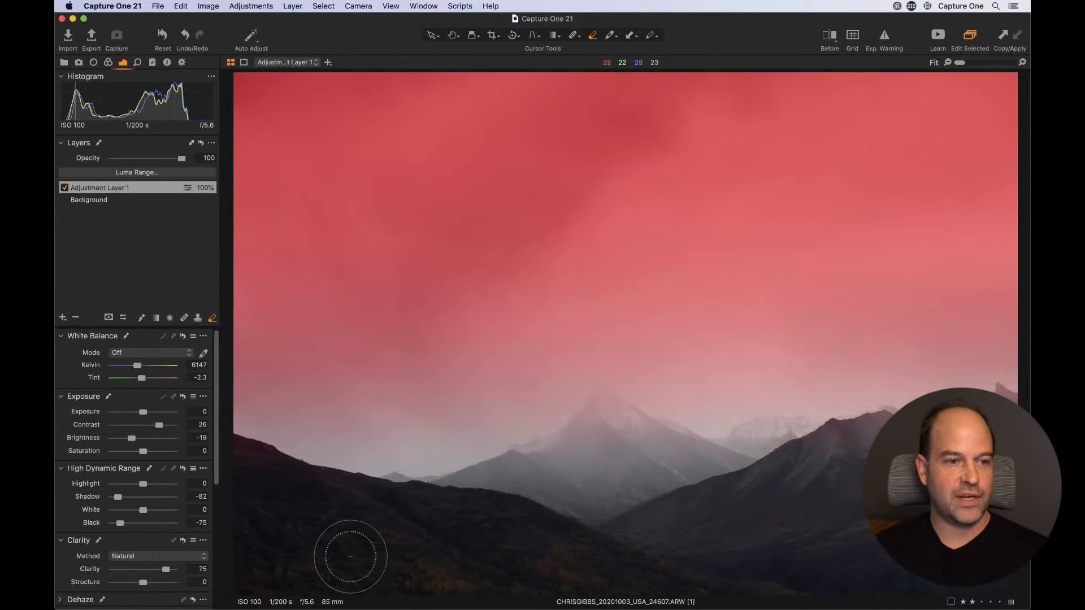
right_click(567, 466)
click(537, 405)
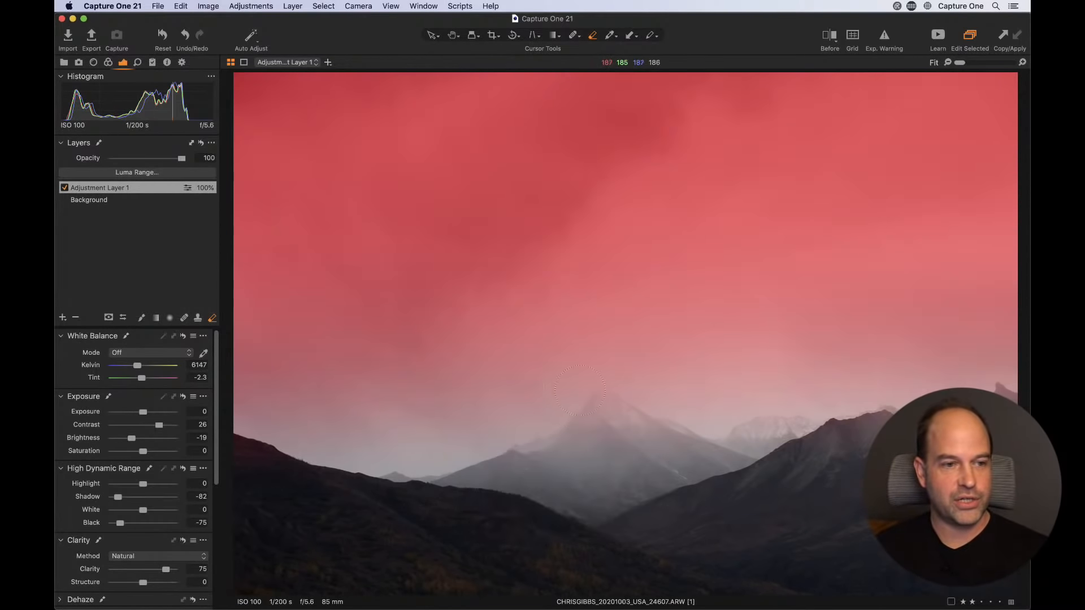
mouse_move(548, 451)
mouse_down()
mouse_move(628, 410)
mouse_move(585, 452)
mouse_move(683, 468)
mouse_move(748, 453)
mouse_move(522, 249)
mouse_move(357, 190)
mouse_up()
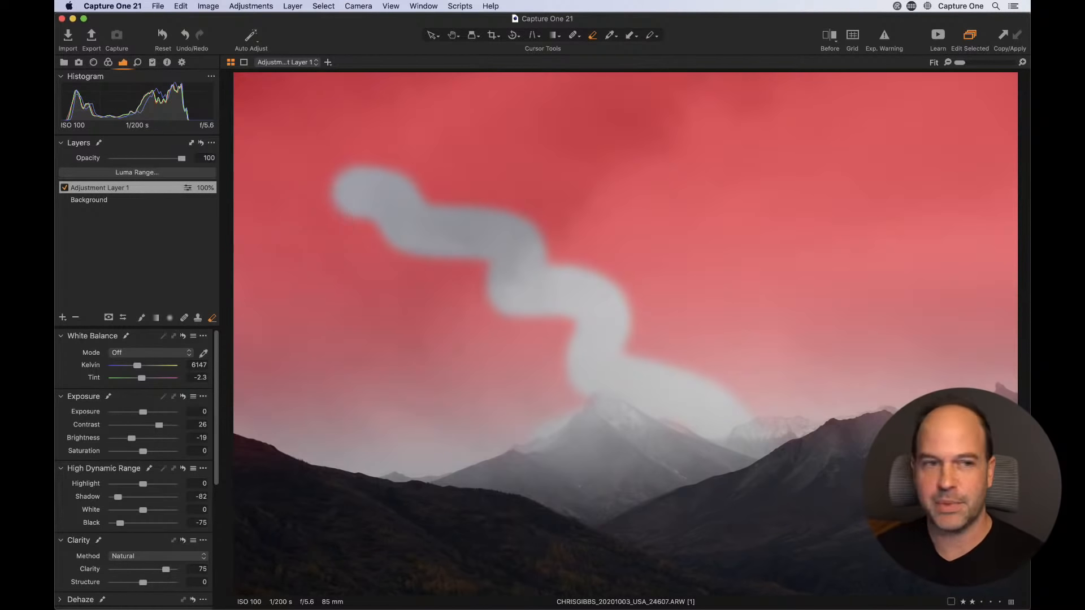
- Delete the erased layer and draw a new tilted linear gradient over the sky, shifting its lower edge down into the foothills
click(77, 318)
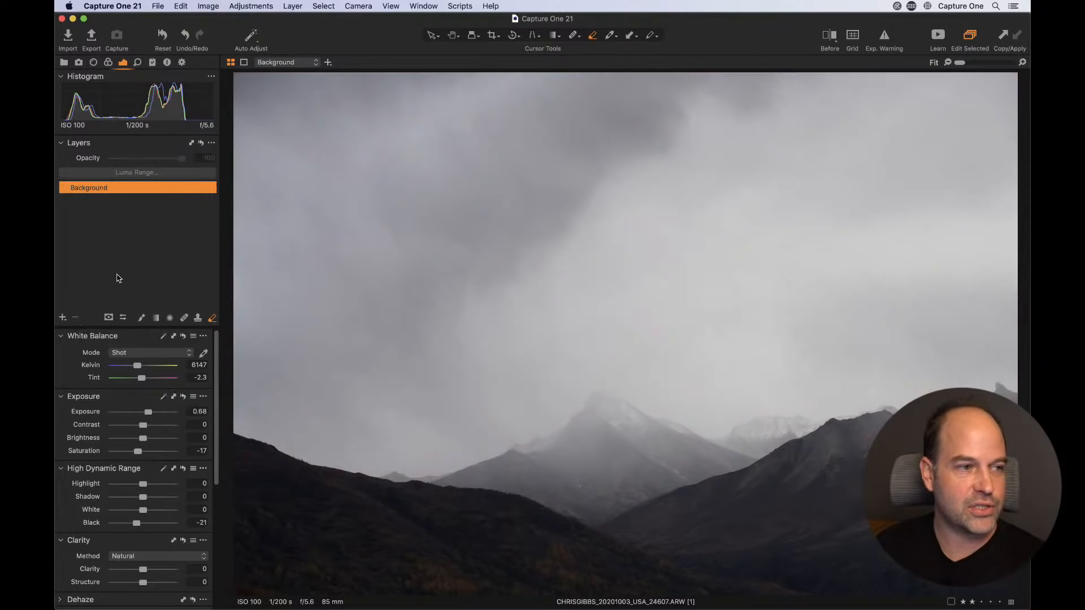
click(157, 318)
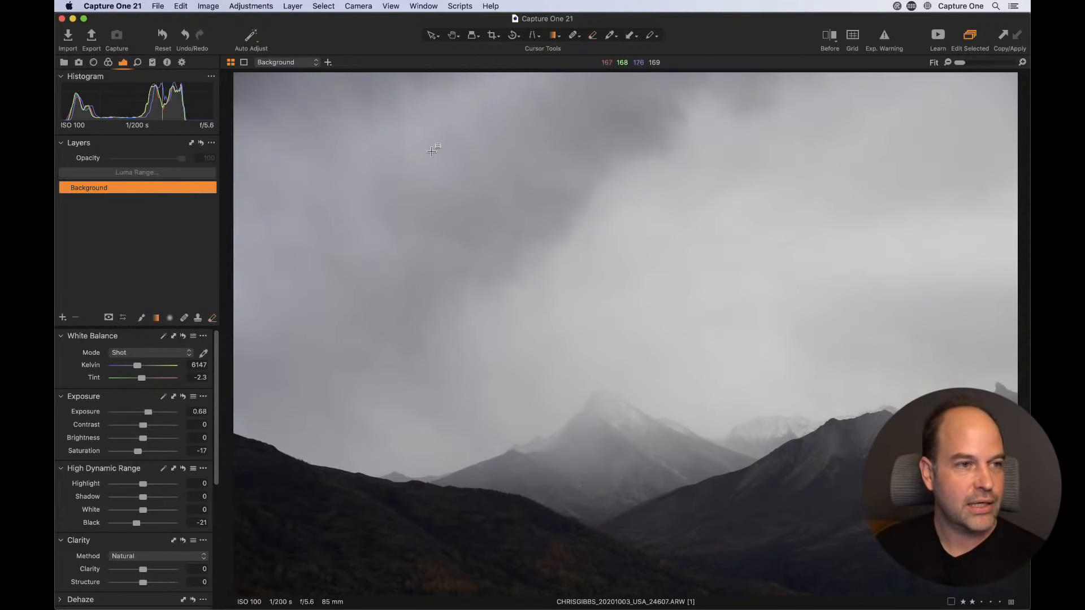
mouse_move(431, 145)
mouse_down()
mouse_move(555, 399)
mouse_move(500, 455)
mouse_up()
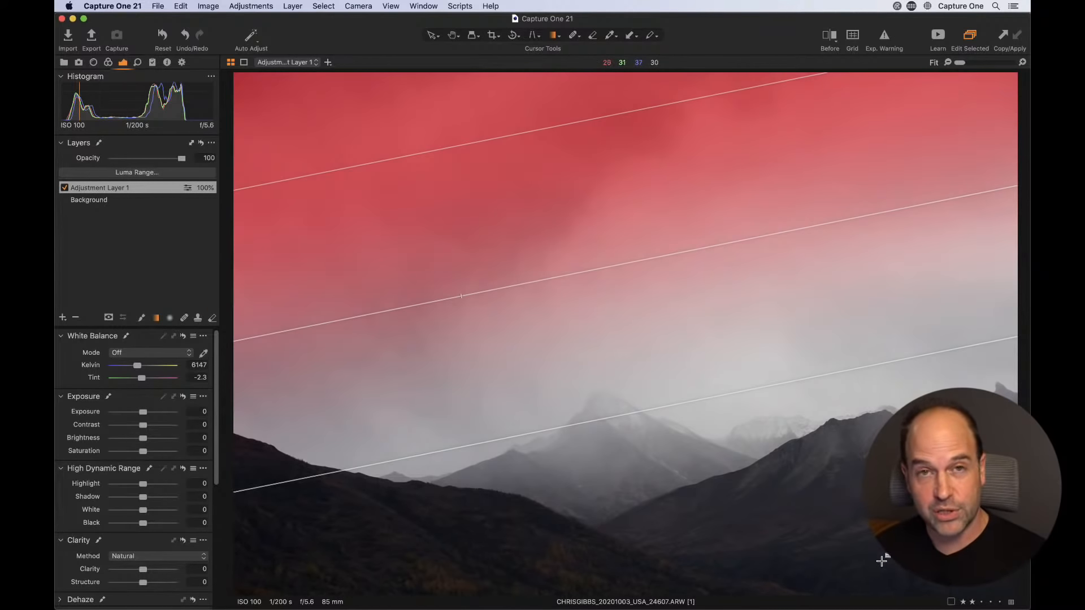
drag(661, 408, 662, 468)
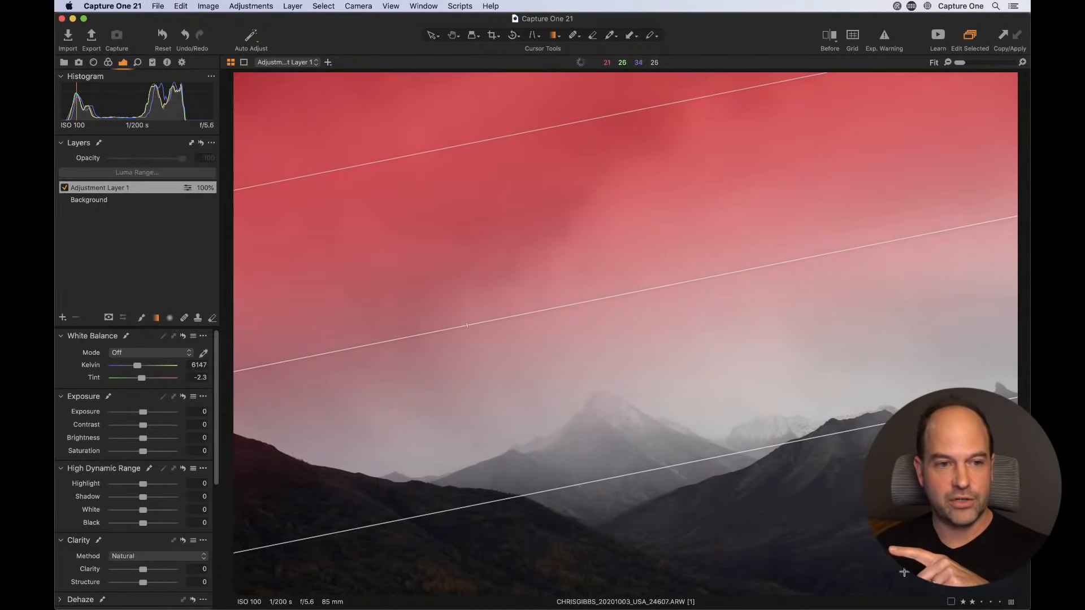
- Redraw the layer's linear gradient diagonally from the lower-right foothills, and replace it with one running from the upper sky to the valley
drag(904, 573, 653, 283)
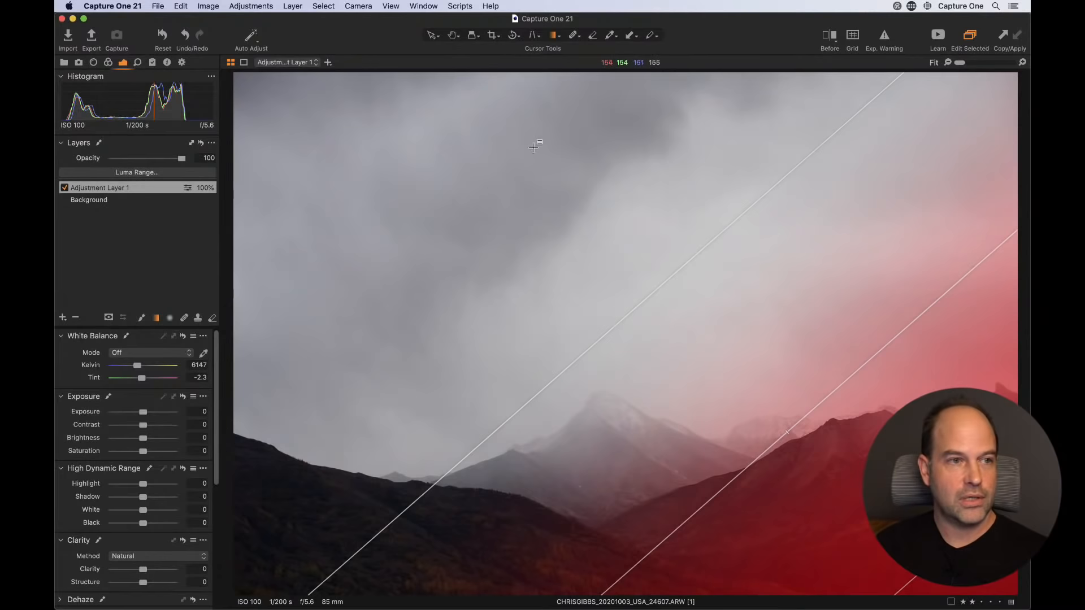
drag(625, 127, 641, 495)
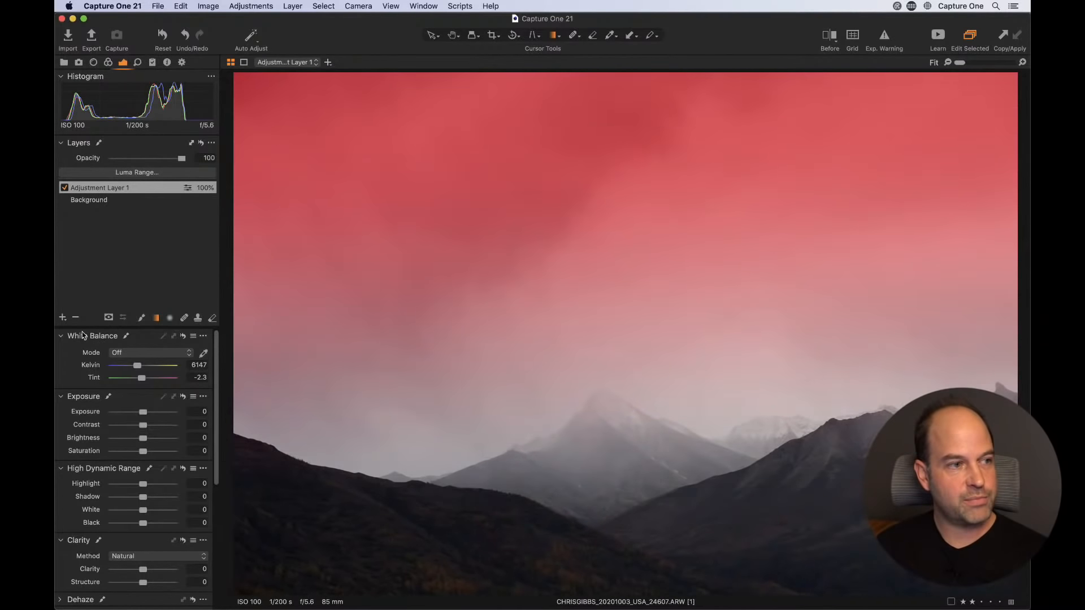
- Add a second adjustment layer with a diagonal linear gradient from the lower-right foothills, and compare the masks of both layers
click(63, 318)
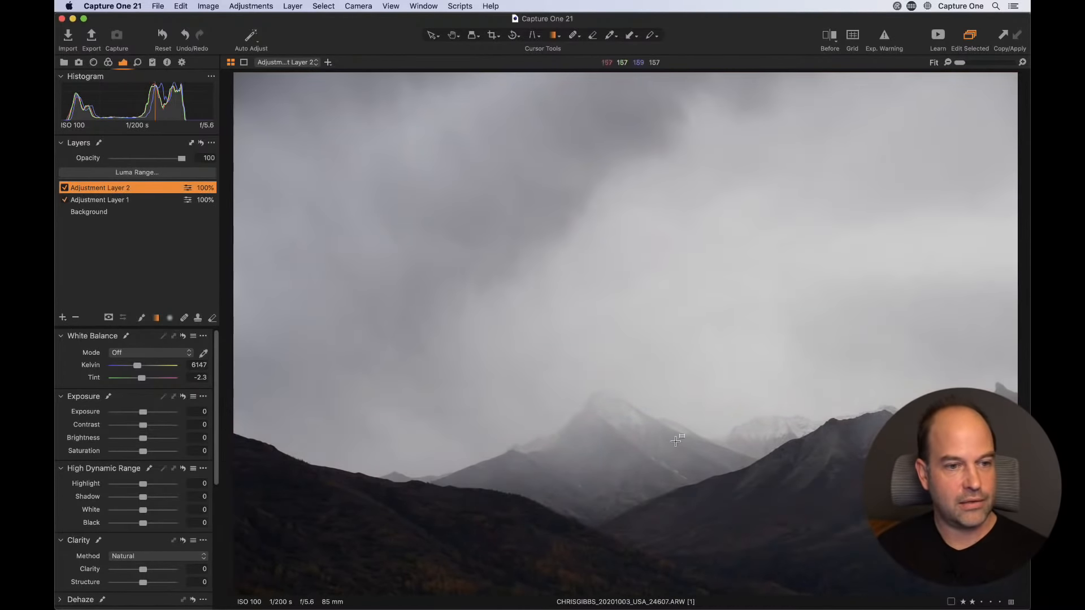
drag(789, 548, 654, 380)
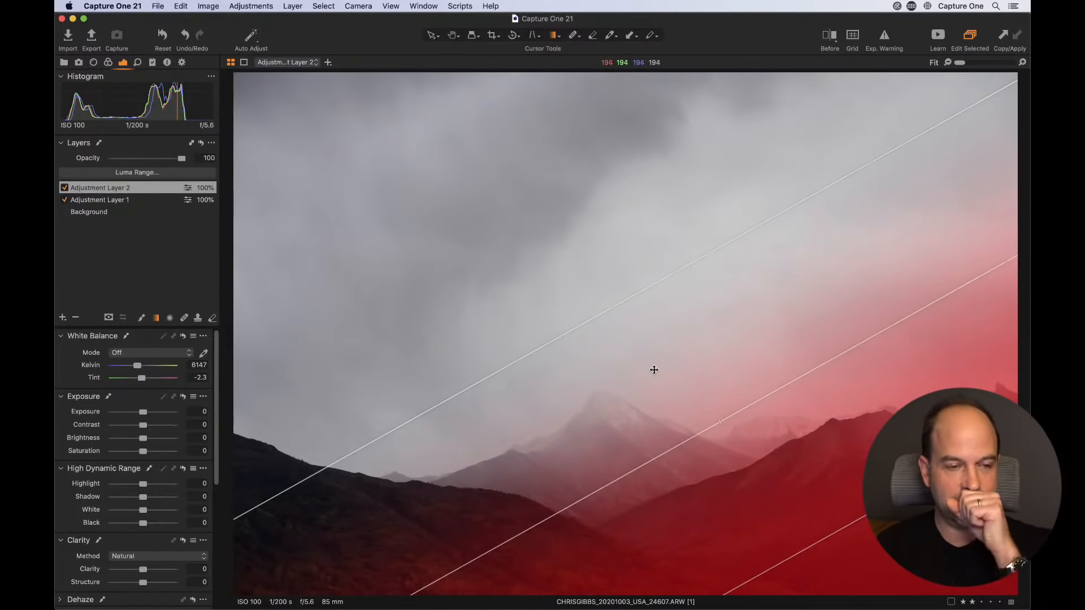
click(104, 204)
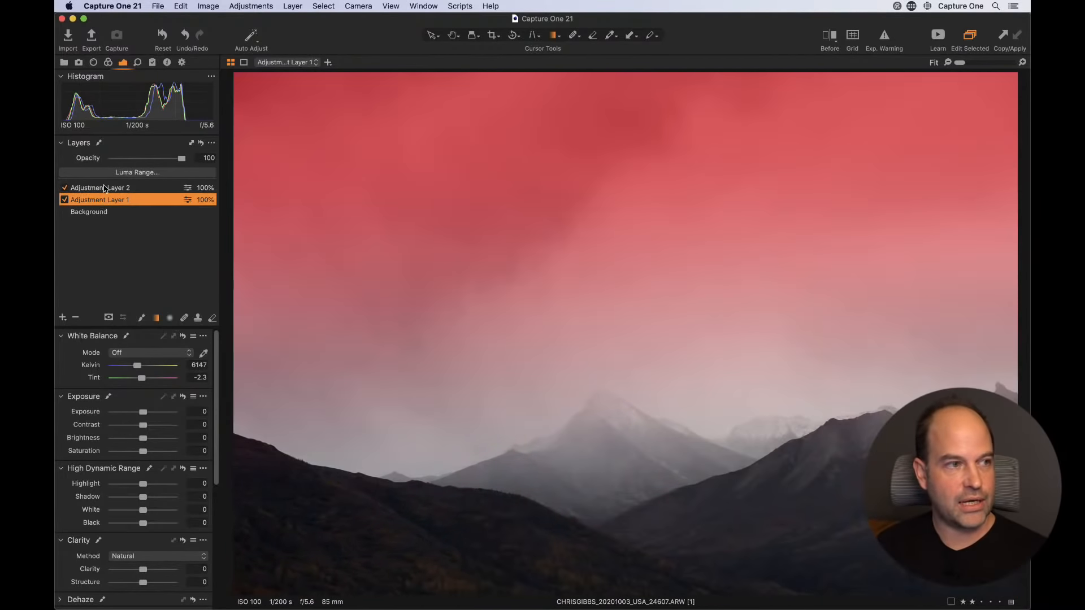
click(104, 188)
click(109, 201)
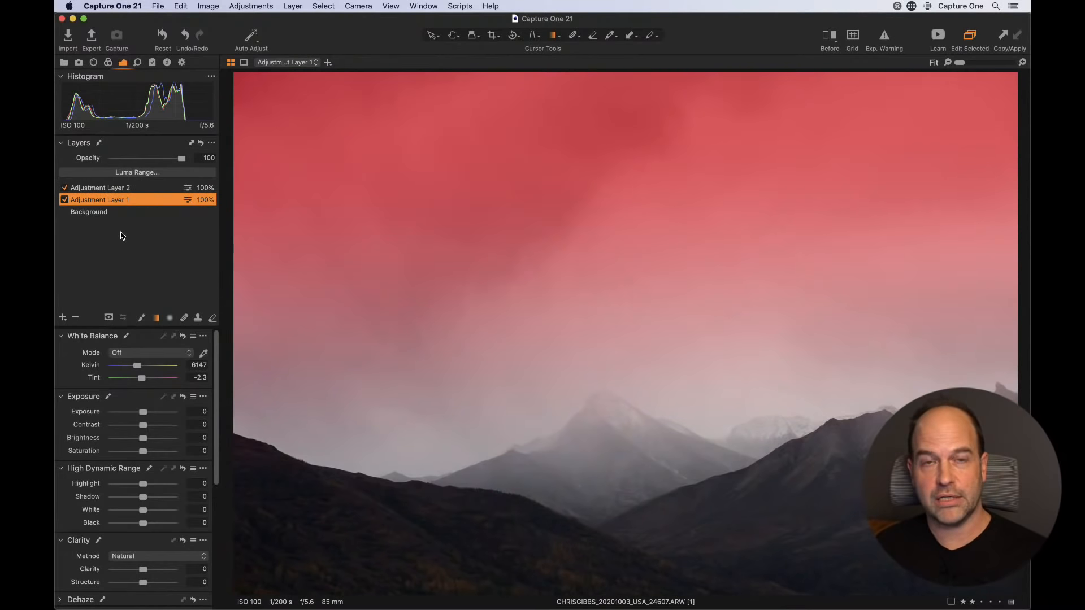
- Reset all layers, add an empty adjustment layer, and examine the BEYOND B&W user styles available for applying adjustments to it
click(200, 143)
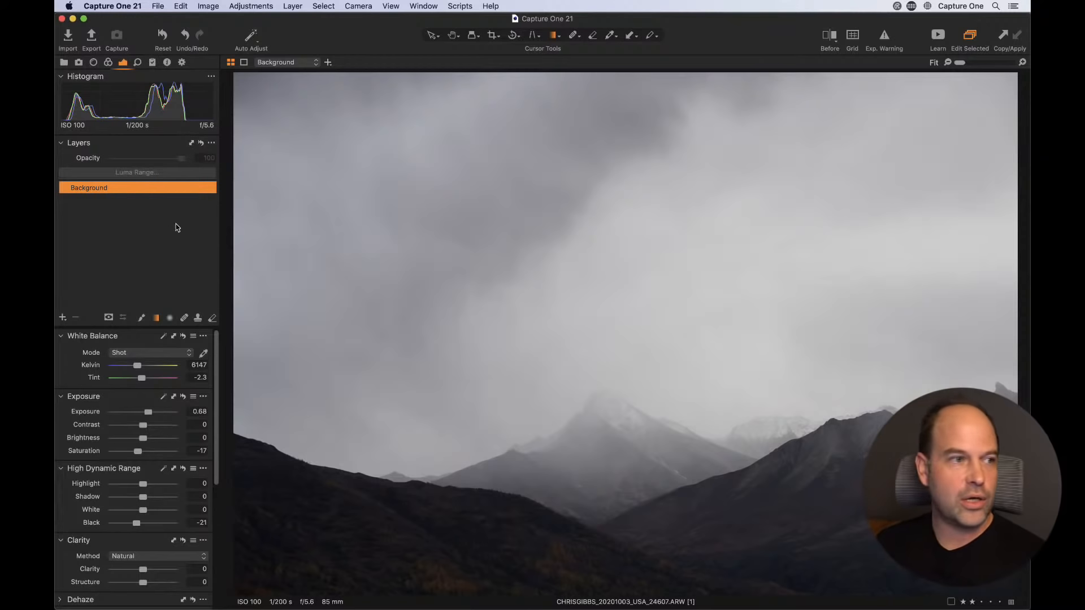
click(63, 317)
right_click(133, 188)
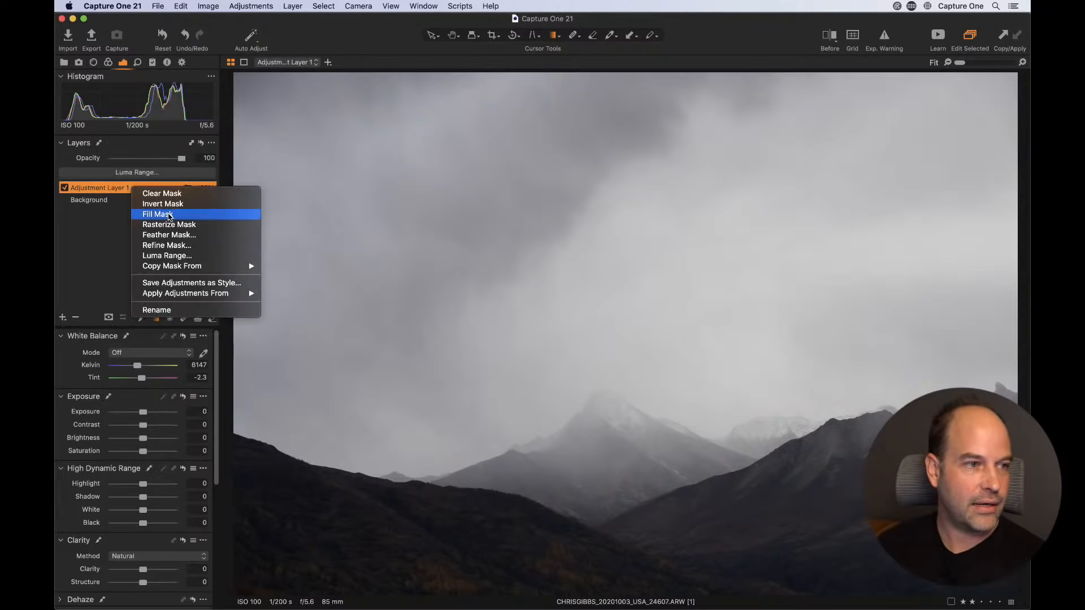
mouse_move(193, 268)
mouse_move(204, 295)
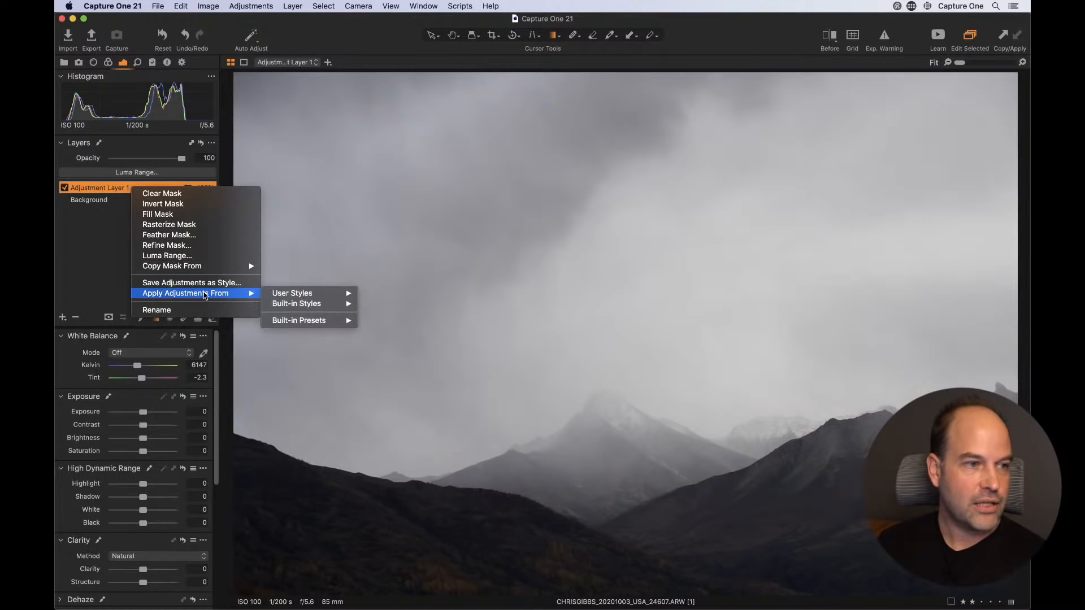
mouse_move(319, 303)
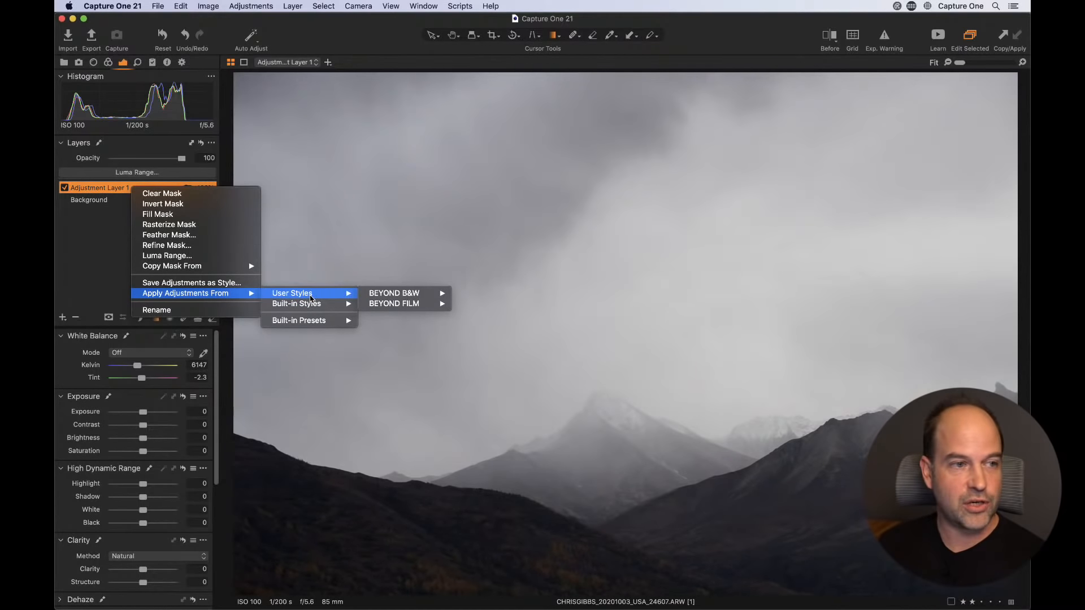
mouse_move(405, 296)
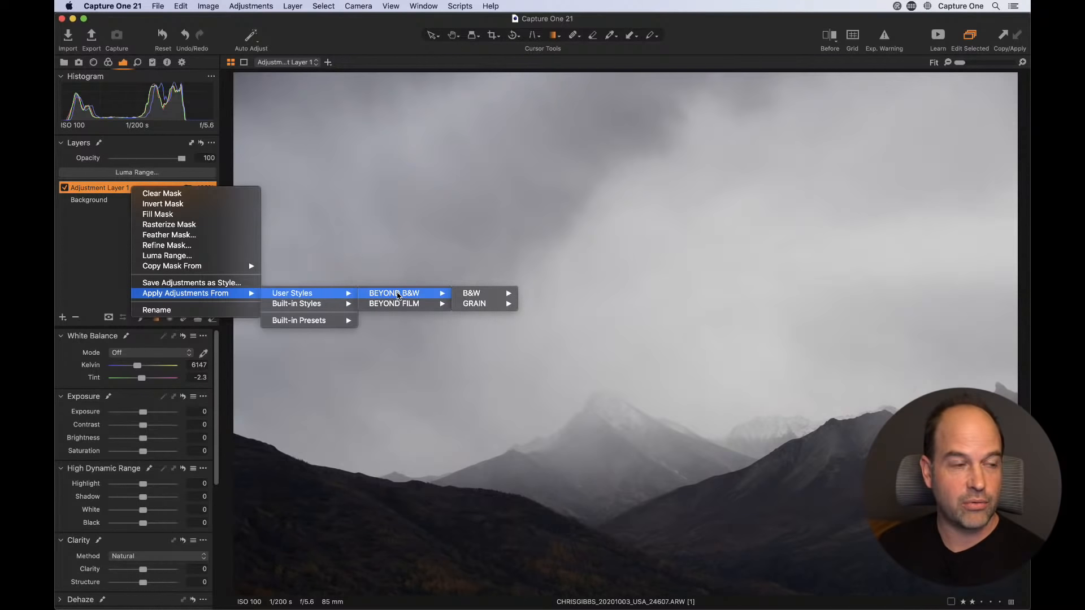
click(105, 221)
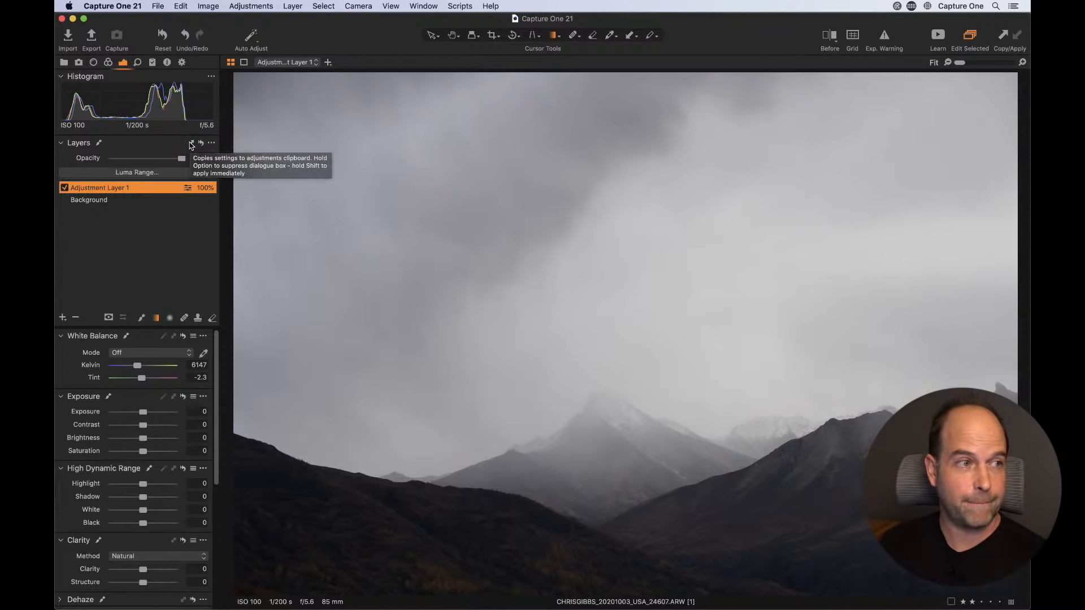
- Add a second empty adjustment layer and check which layers its mask can be copied from, without copying one
click(63, 318)
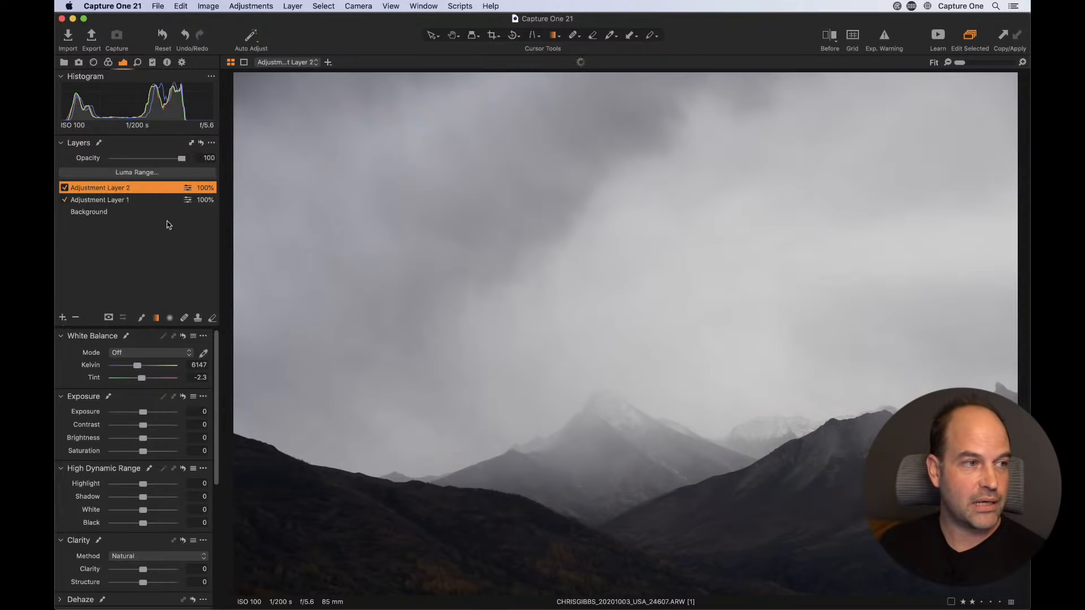
right_click(125, 186)
mouse_move(181, 264)
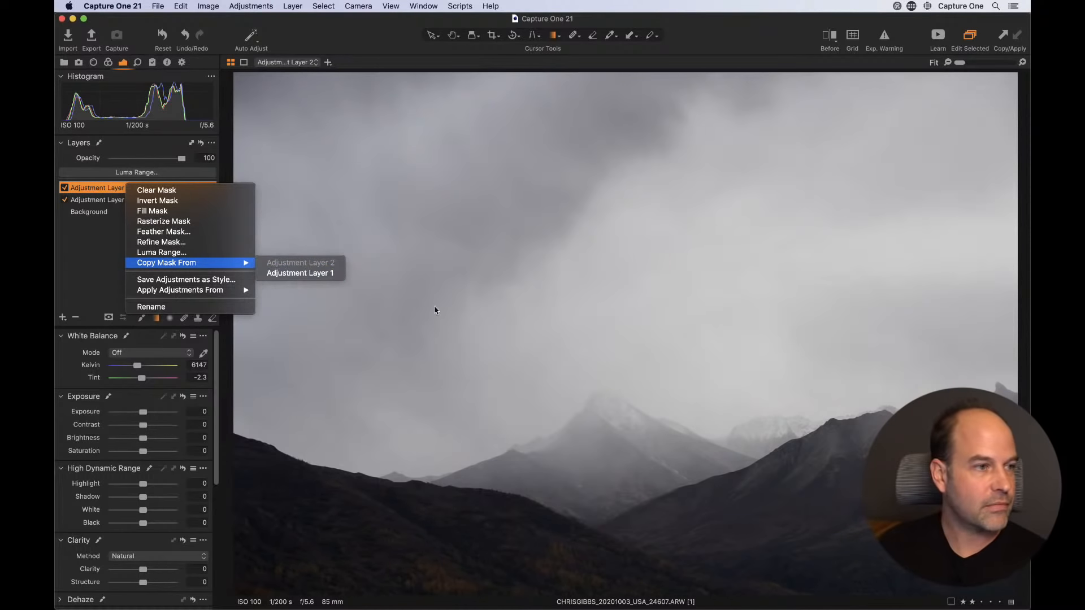
click(98, 246)
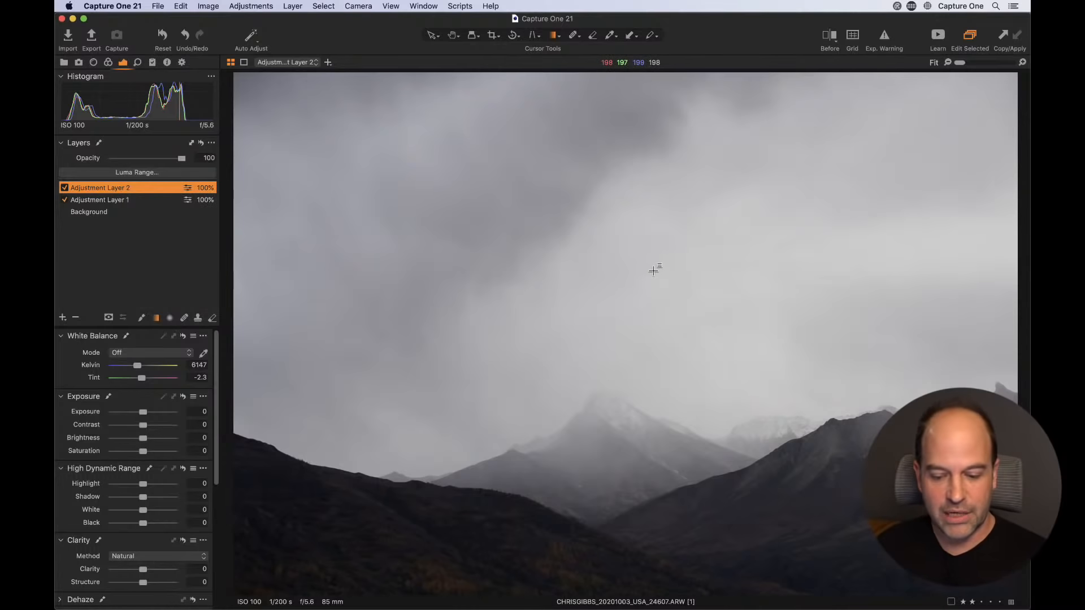
- Return to the image browser and open variant 2 of the portrait of the man holding a surfboard in a workshop
key(super+alt+v)
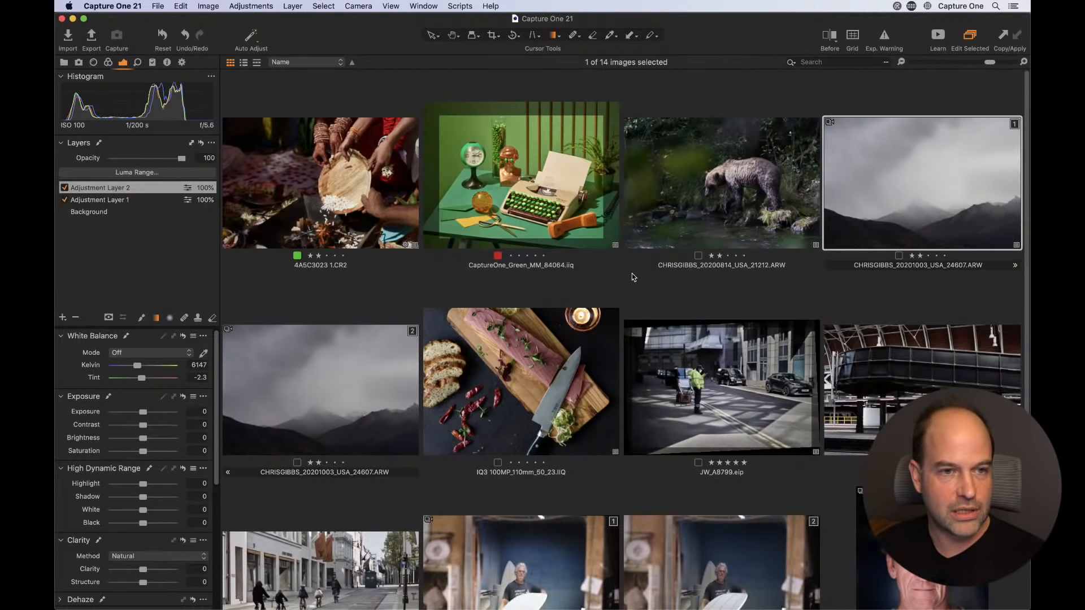
scroll(610, 277, down, 5)
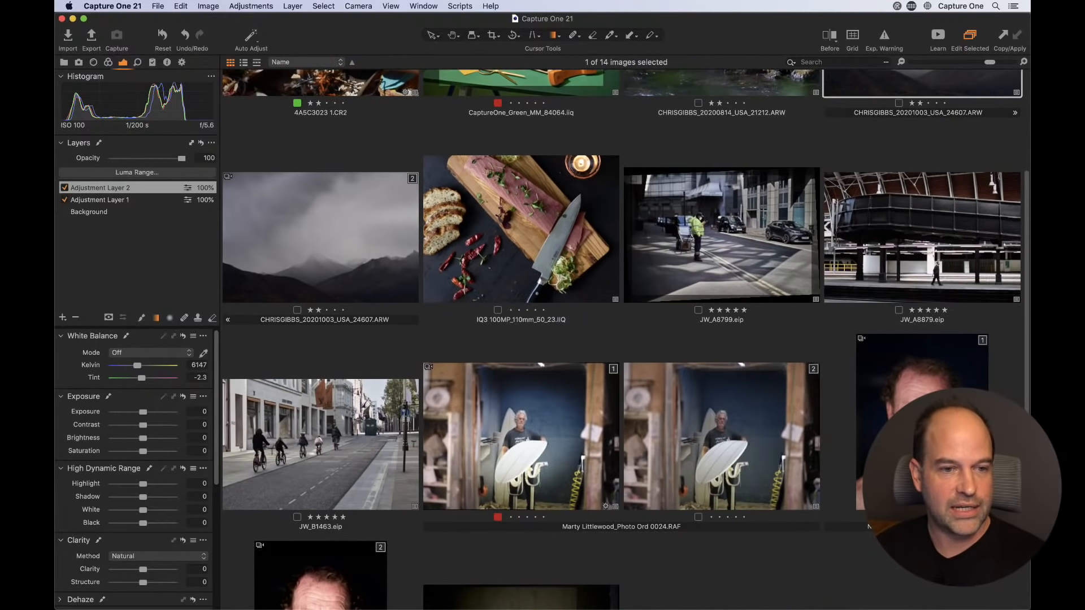
click(735, 434)
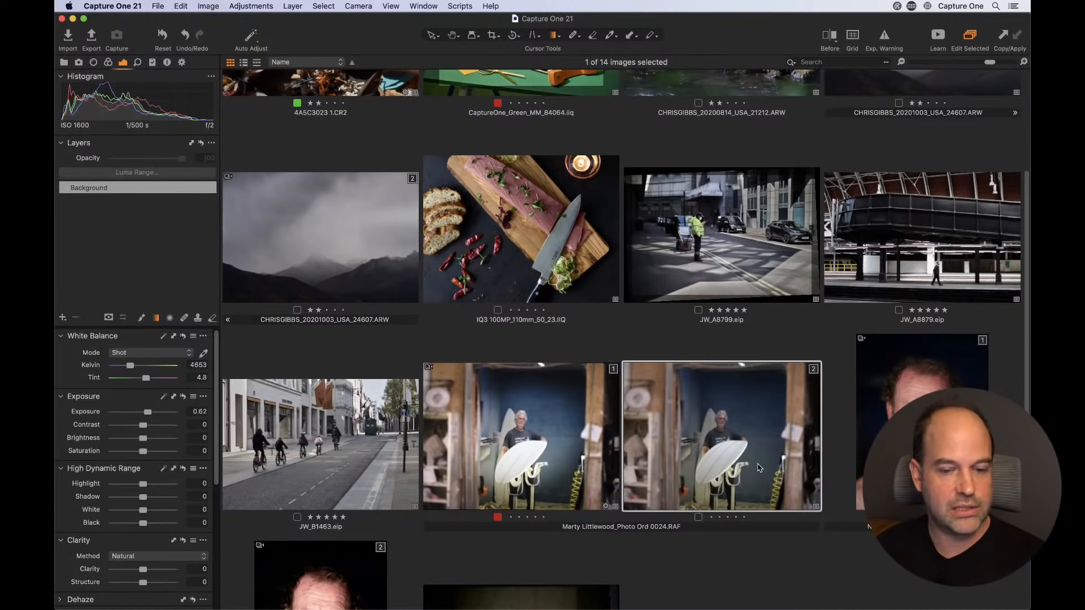
double_click(763, 466)
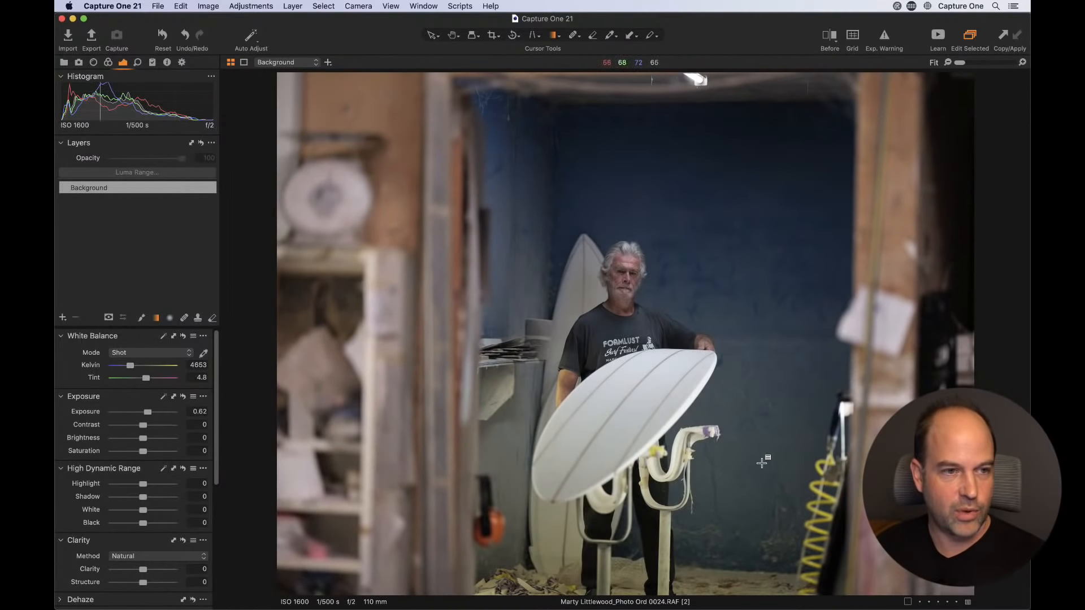
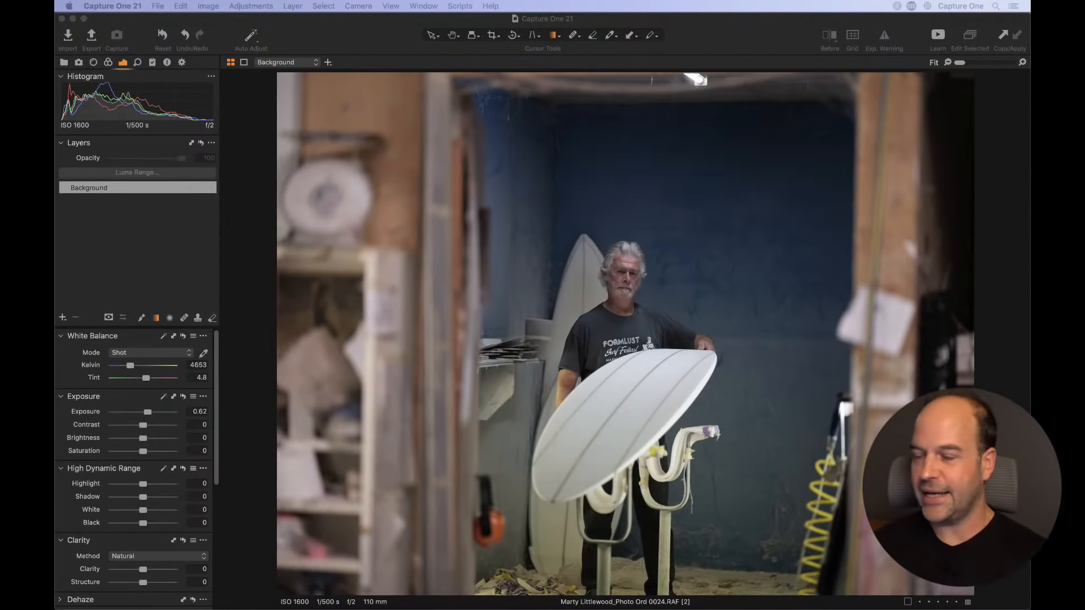
- Reset all adjustments on the surfboard portrait, and set Exposure to 0.86 and Brightness to 13 on the background
click(153, 255)
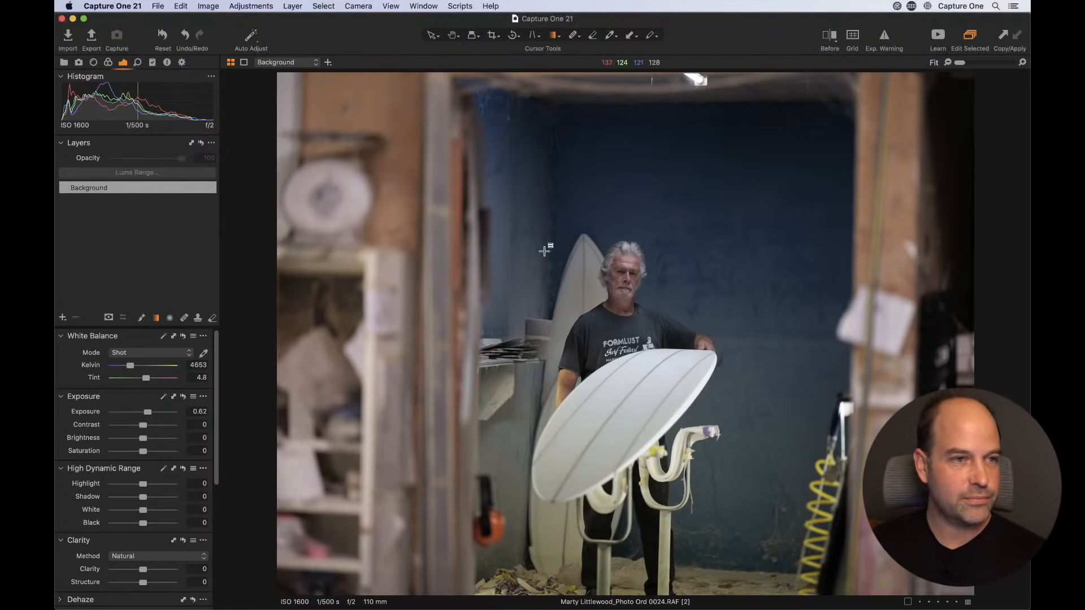
click(162, 35)
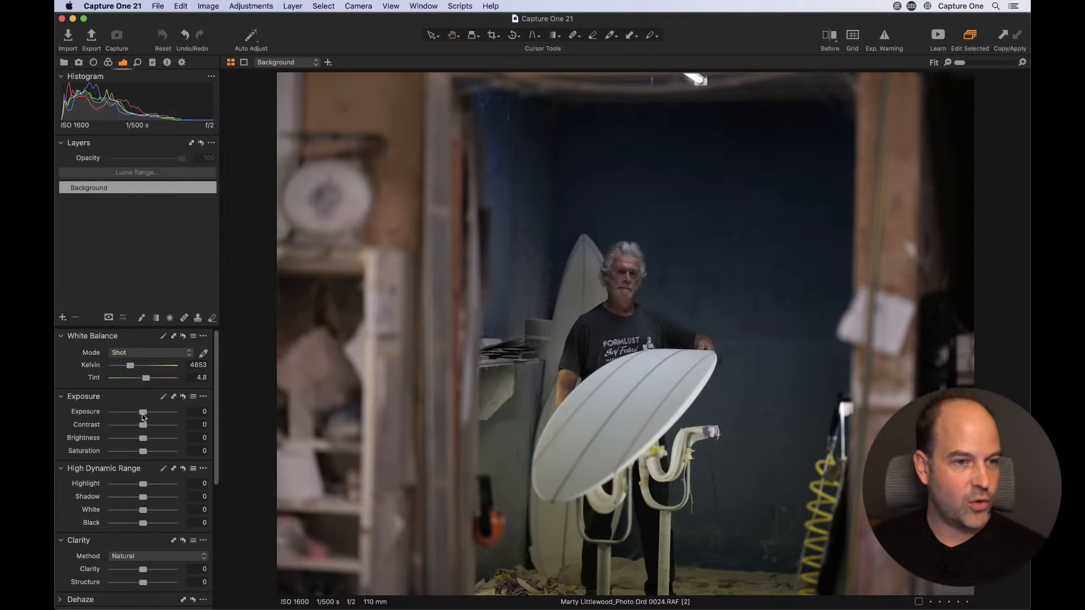
drag(140, 413, 151, 415)
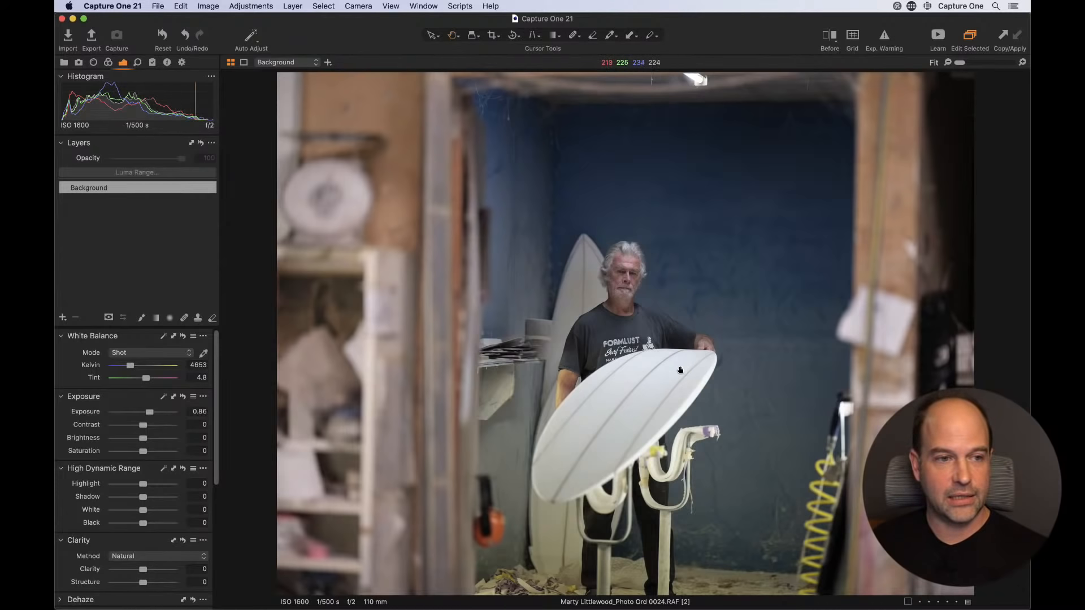
click(644, 386)
click(632, 350)
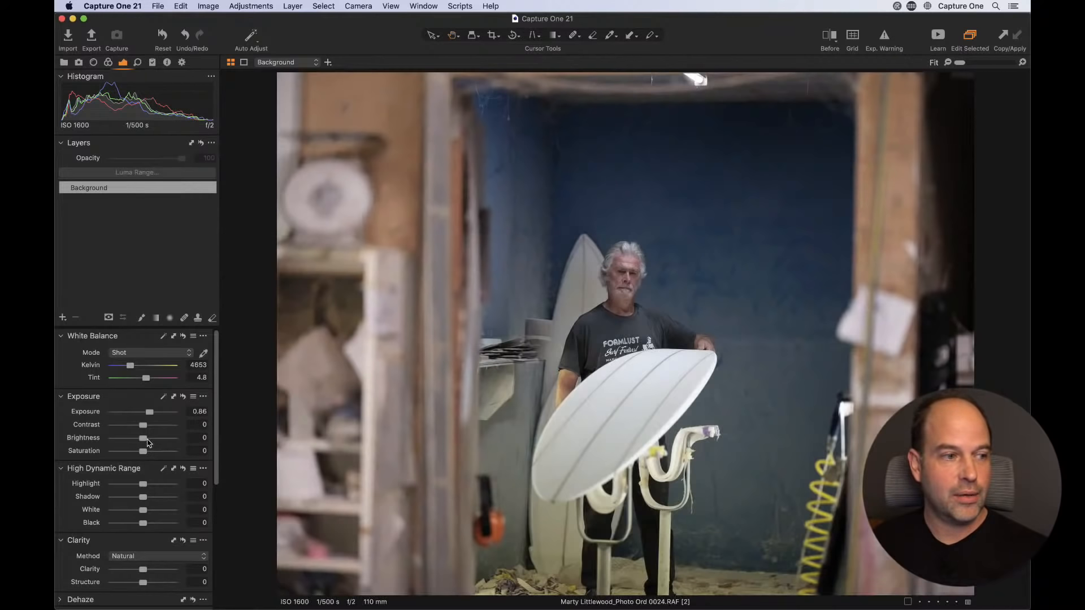
drag(144, 441, 154, 441)
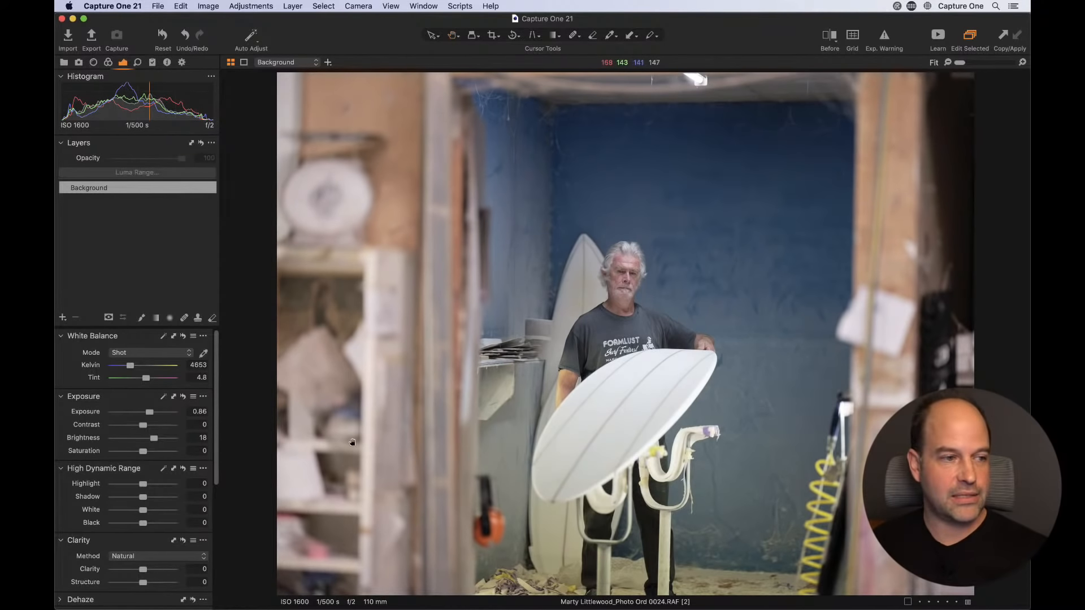
drag(154, 438, 151, 438)
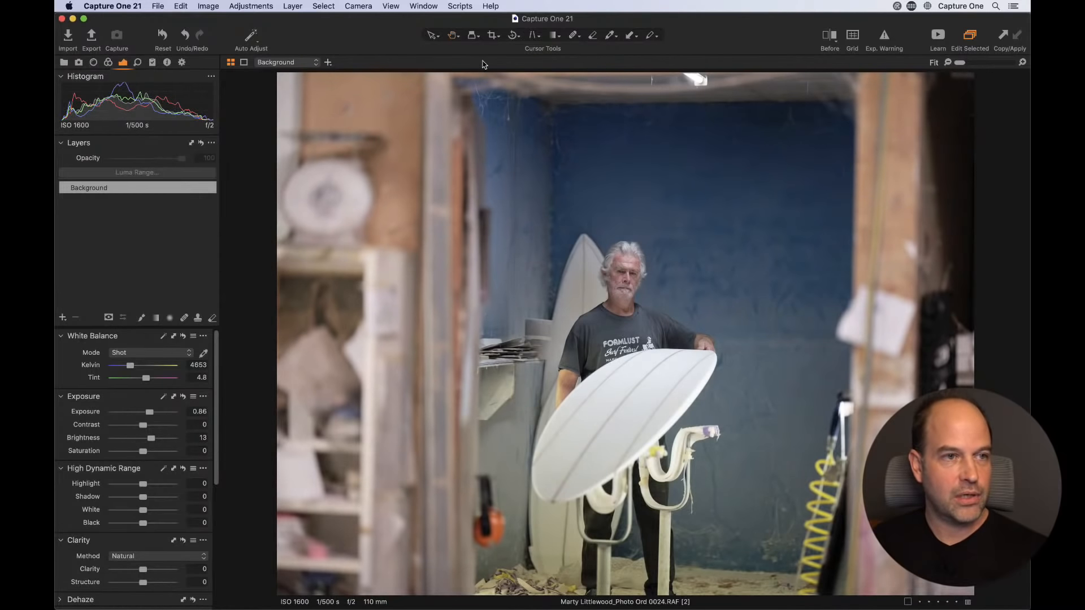
- Crop the photo tighter around the man and surfboard, to about 2000 × 1400 px, trimming the dark doorway edges
click(492, 36)
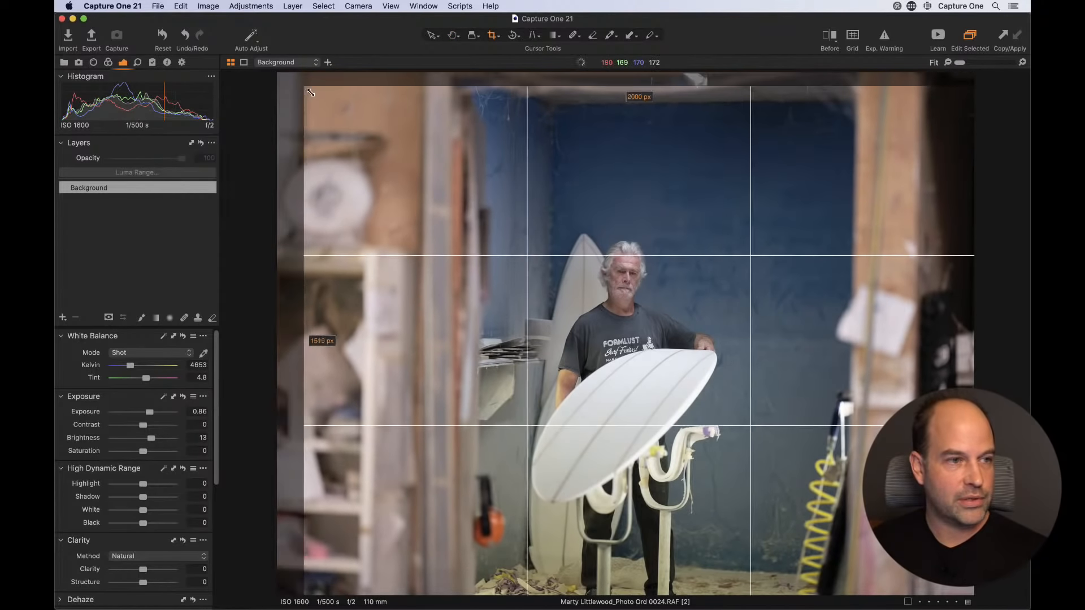
drag(307, 92, 418, 213)
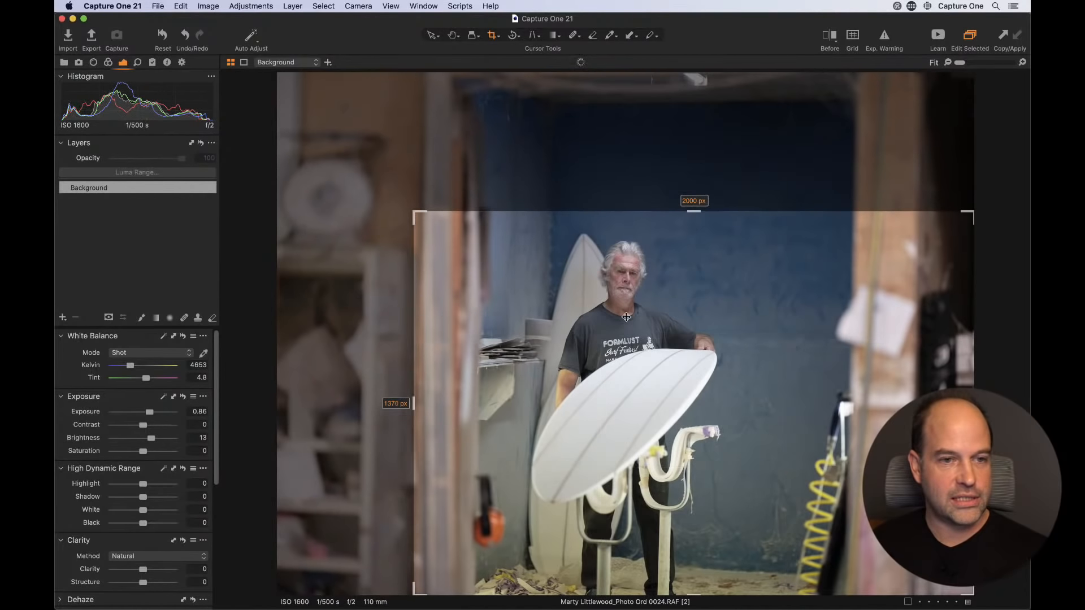
drag(638, 345, 614, 335)
drag(951, 586, 936, 585)
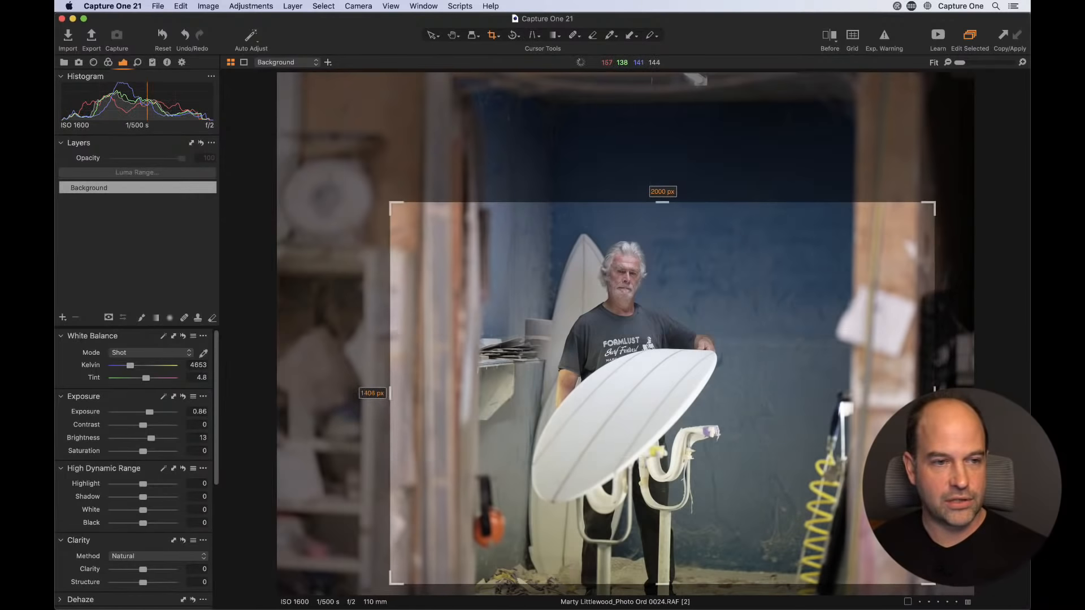
drag(828, 514, 829, 516)
key(h)
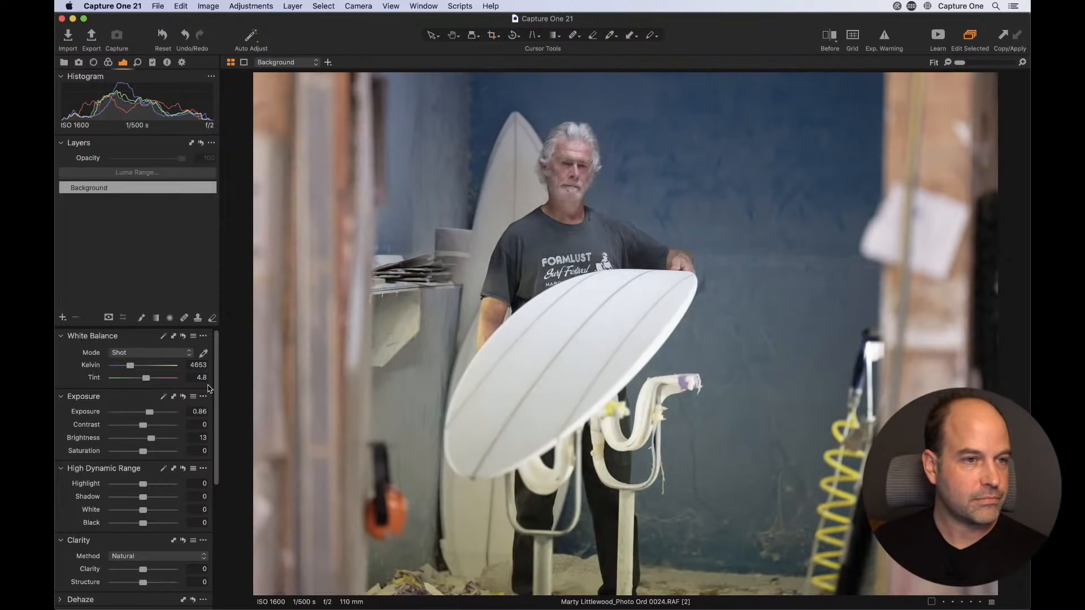
- Set the background's Saturation to 9, white balance Kelvin to 5187 and Clarity to 30
scroll(100, 440, down, 2)
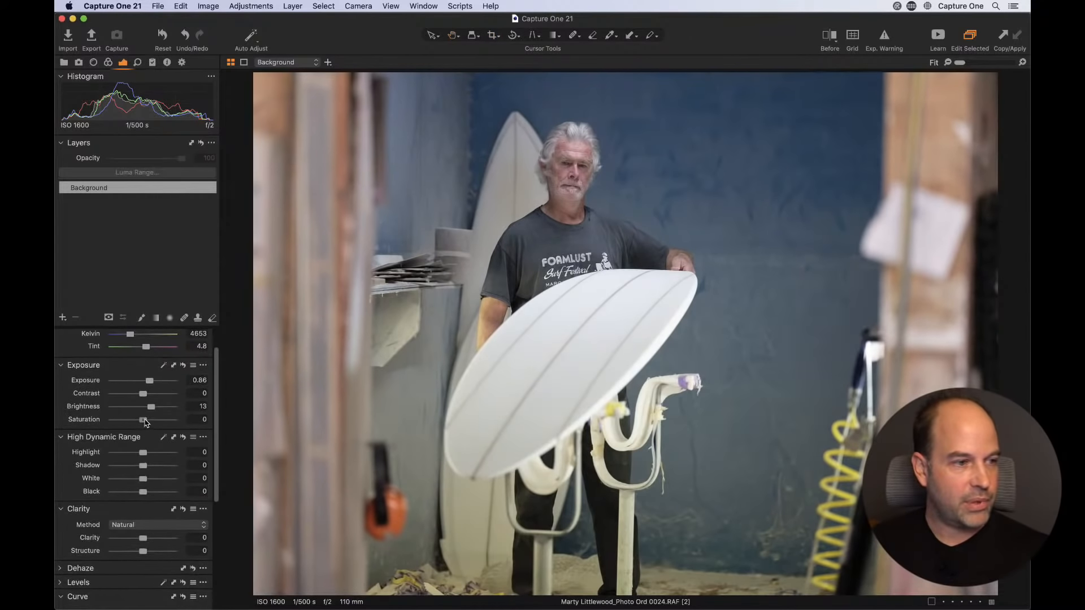
drag(143, 420, 148, 421)
drag(130, 334, 133, 334)
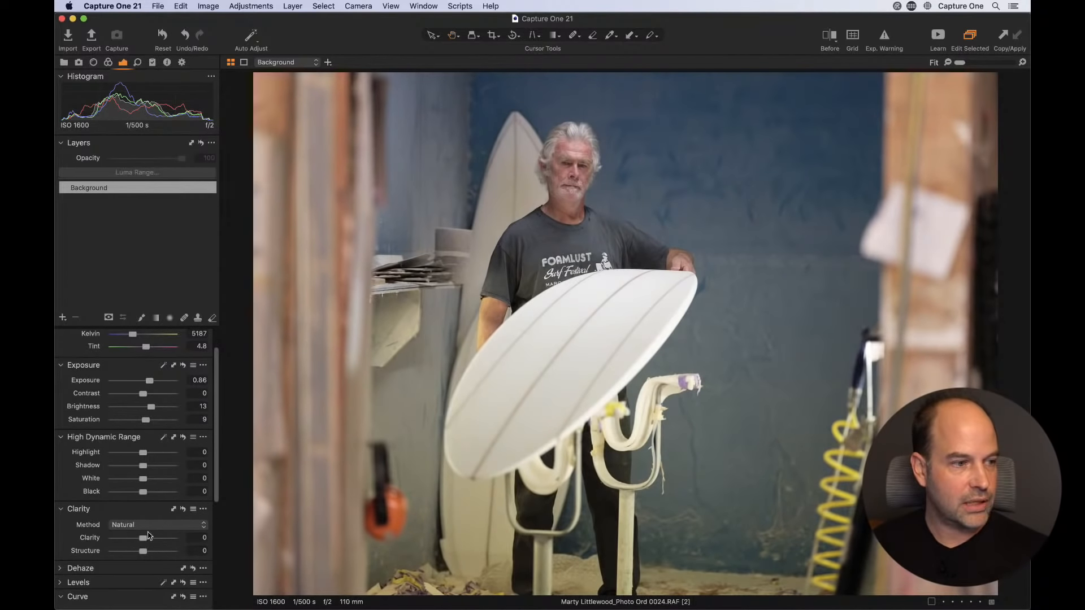
drag(144, 538, 153, 539)
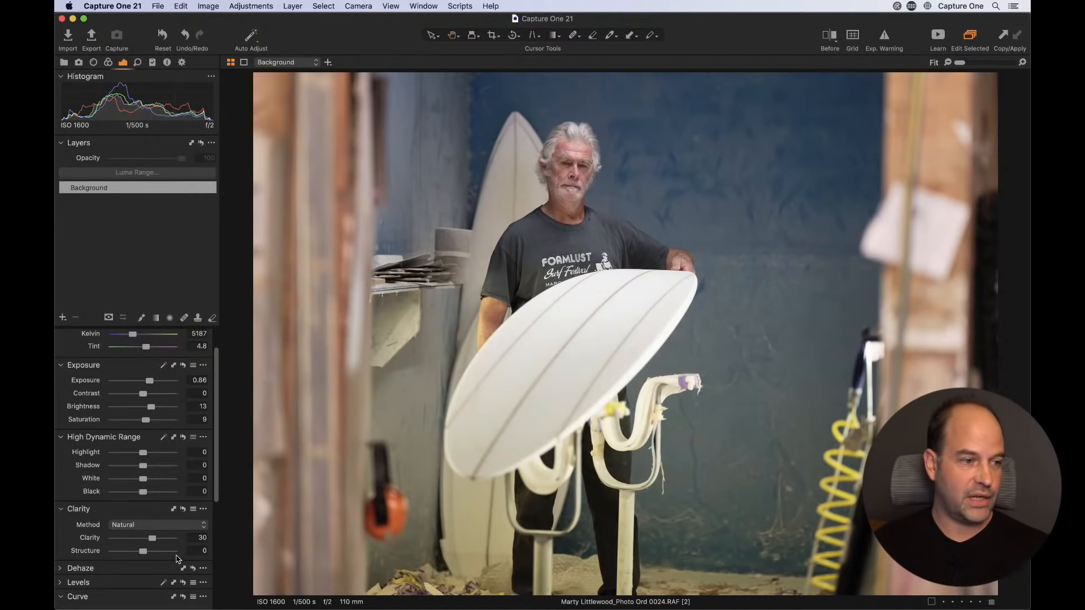
- Try a vignette on the background by varying the Vignetting amount, and reset it to 0
scroll(153, 492, down, 5)
scroll(152, 492, down, 4)
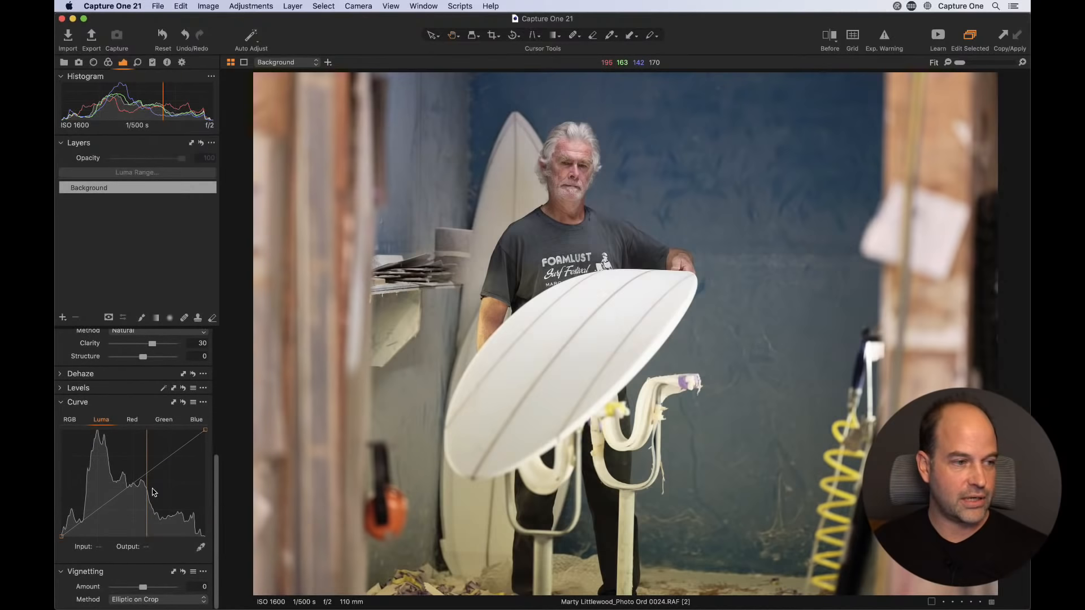
mouse_move(144, 591)
mouse_down()
mouse_move(128, 590)
mouse_move(141, 588)
mouse_up()
double_click(156, 587)
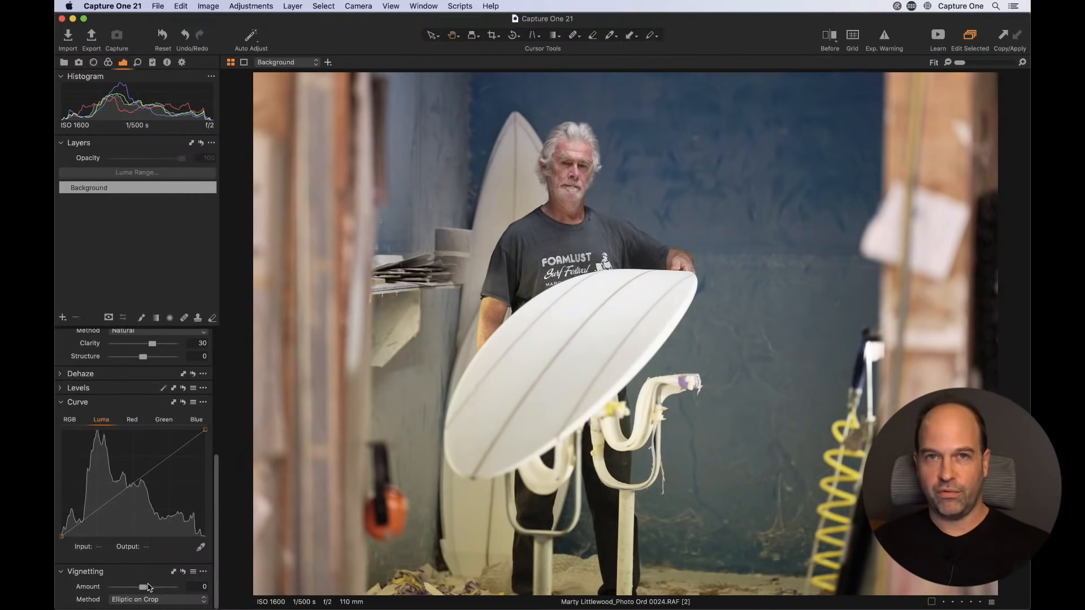
mouse_move(145, 589)
mouse_down()
mouse_move(133, 591)
mouse_move(142, 588)
mouse_up()
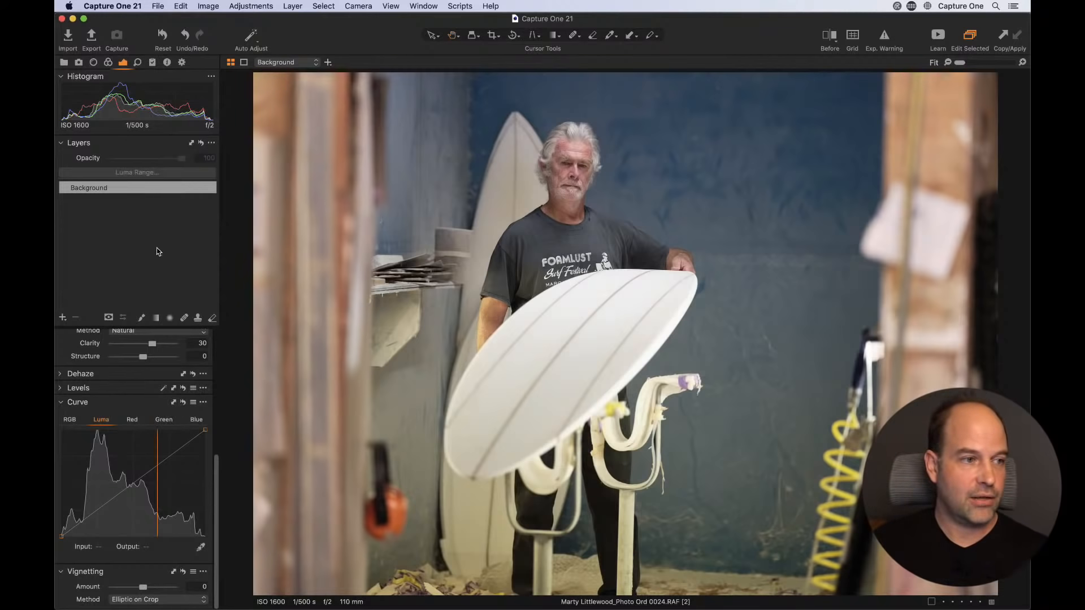
- Draw a radial gradient mask as a wide ellipse around the surfboard and centre it over the man and board
click(169, 257)
click(170, 320)
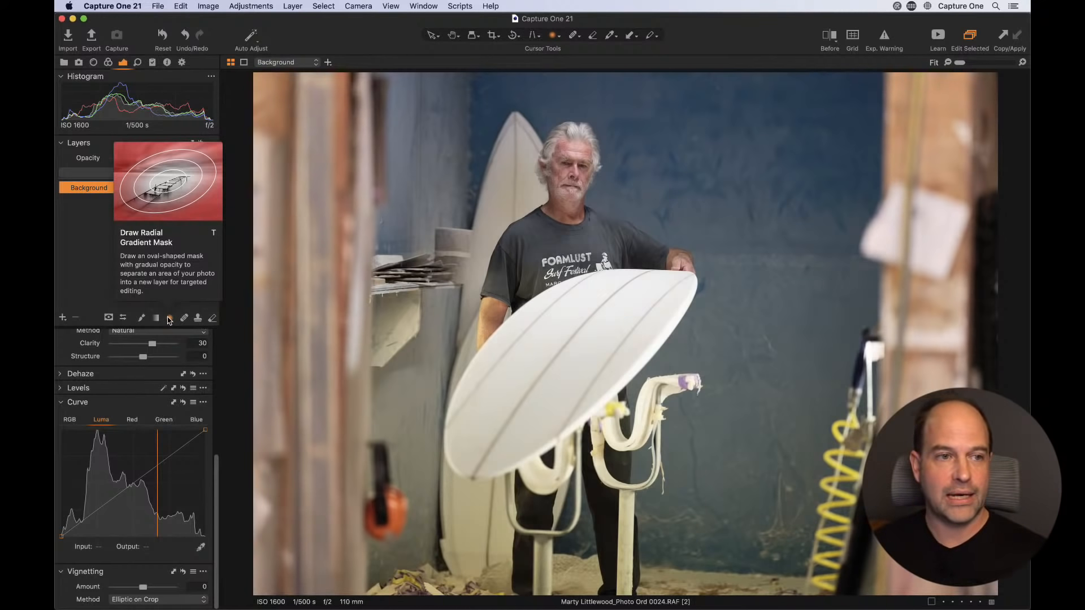
click(170, 318)
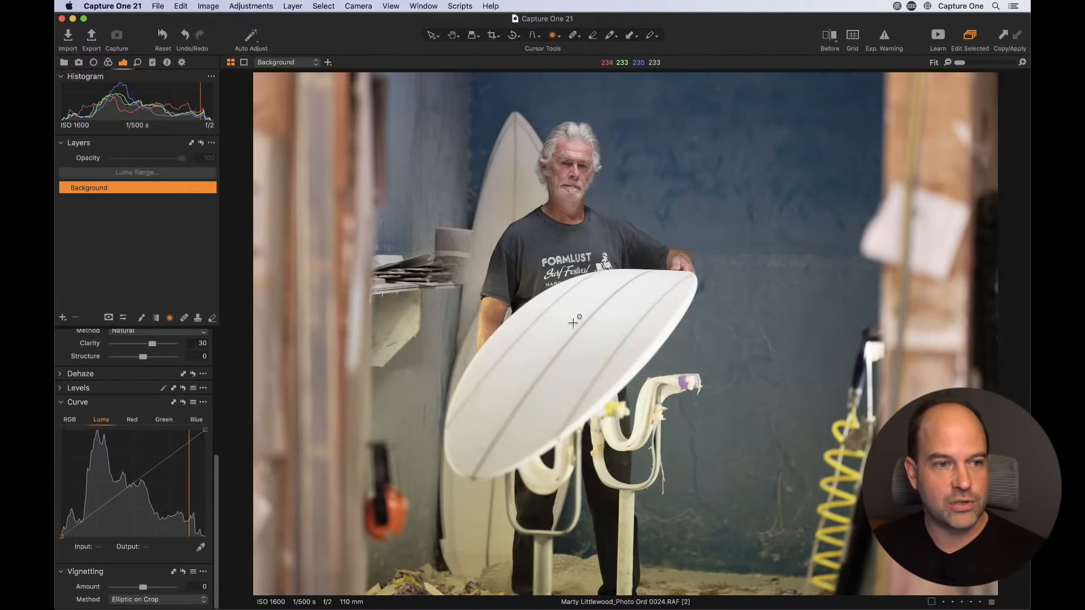
mouse_move(573, 321)
mouse_down()
mouse_move(758, 501)
mouse_move(861, 536)
mouse_move(828, 500)
mouse_up()
mouse_move(590, 368)
mouse_down()
mouse_move(650, 363)
mouse_move(626, 370)
mouse_move(662, 383)
mouse_up()
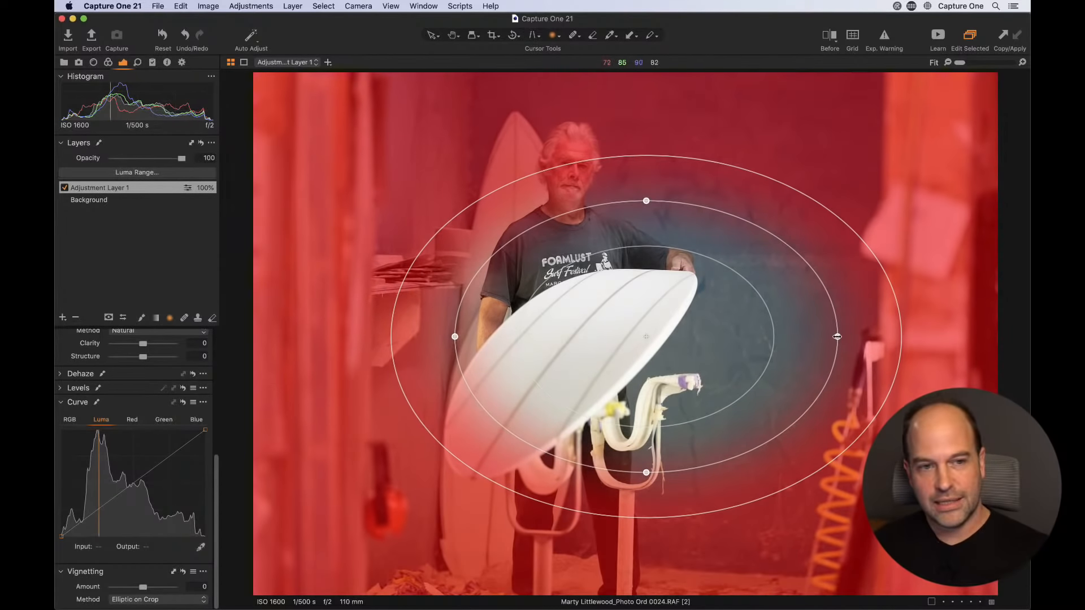
- Resize the radial mask, tilt it to follow the surfboard's angle, widen its outer falloff and recentre it on the man
mouse_move(837, 336)
mouse_down()
mouse_move(811, 337)
mouse_move(844, 337)
mouse_up()
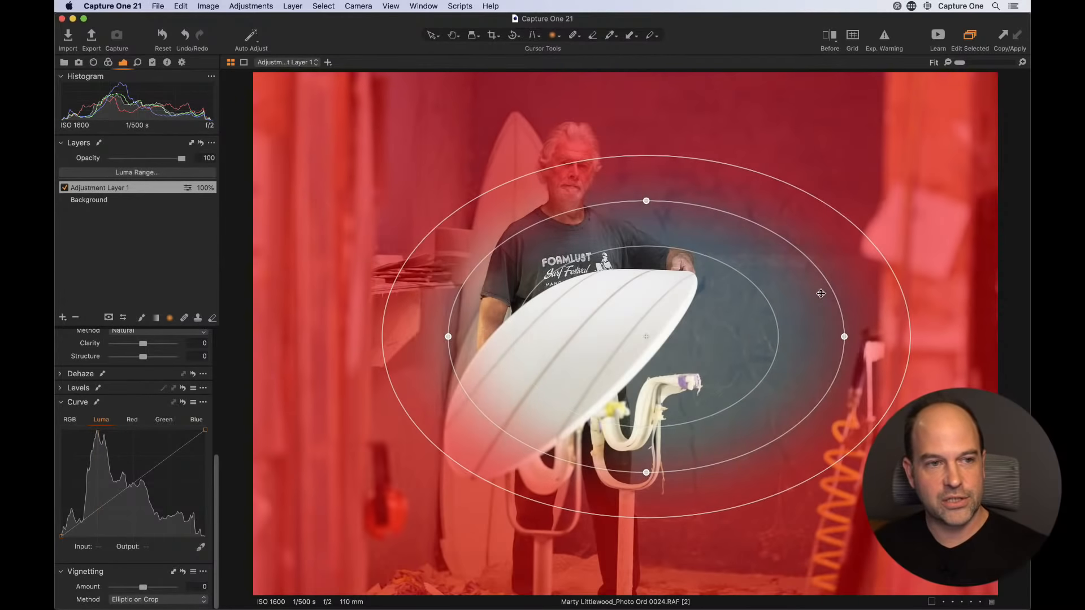
drag(637, 200, 631, 205)
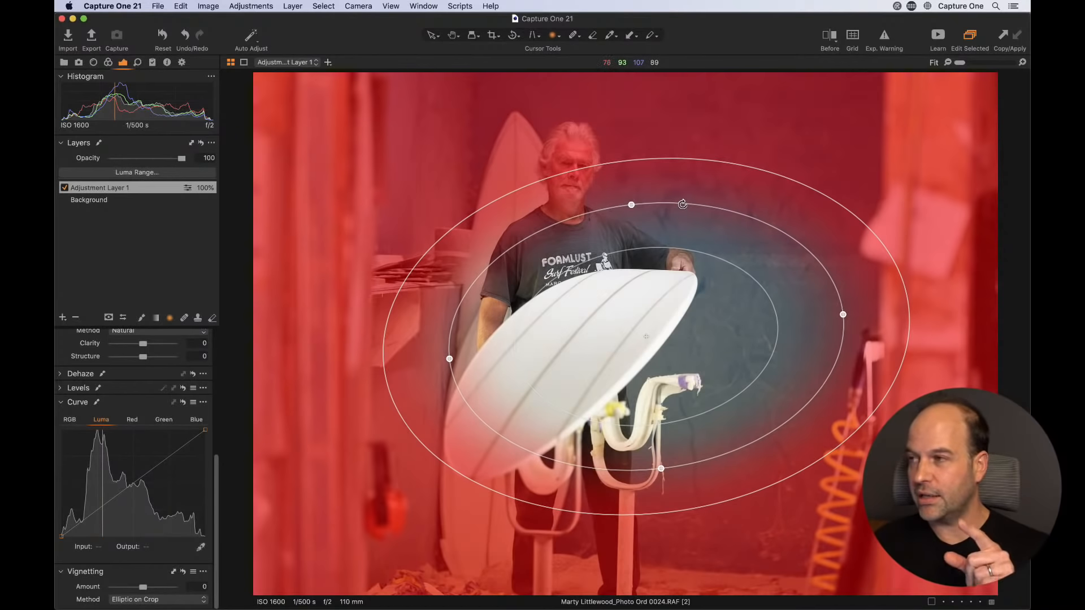
drag(683, 203, 583, 215)
drag(412, 457, 322, 494)
drag(603, 401, 560, 370)
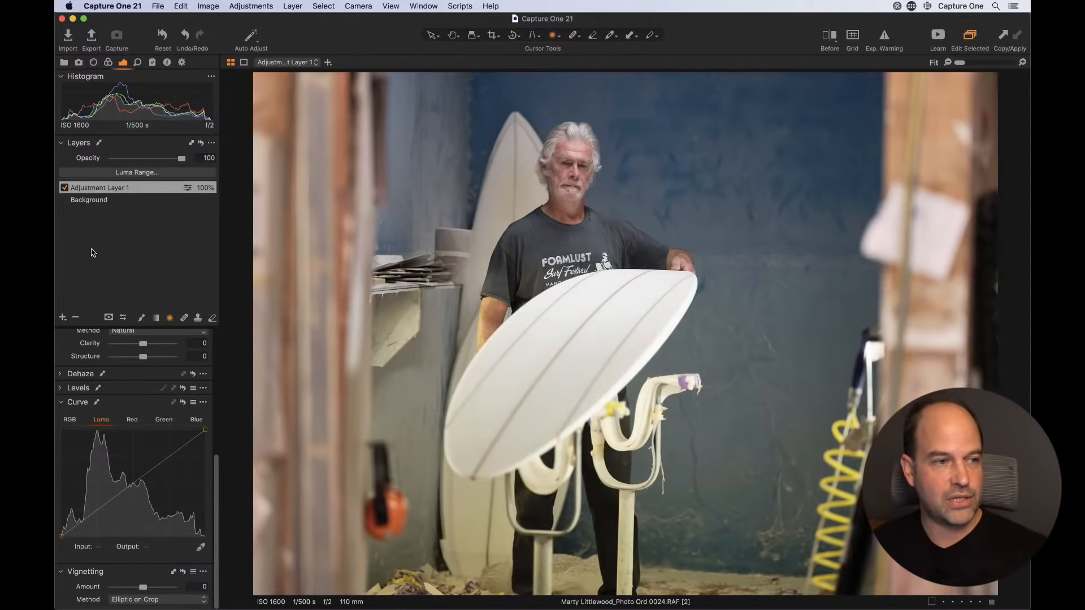
- Try altering the masked surroundings with Exposure at -1.25 and with Brightness, resetting both to 0
drag(218, 466, 215, 339)
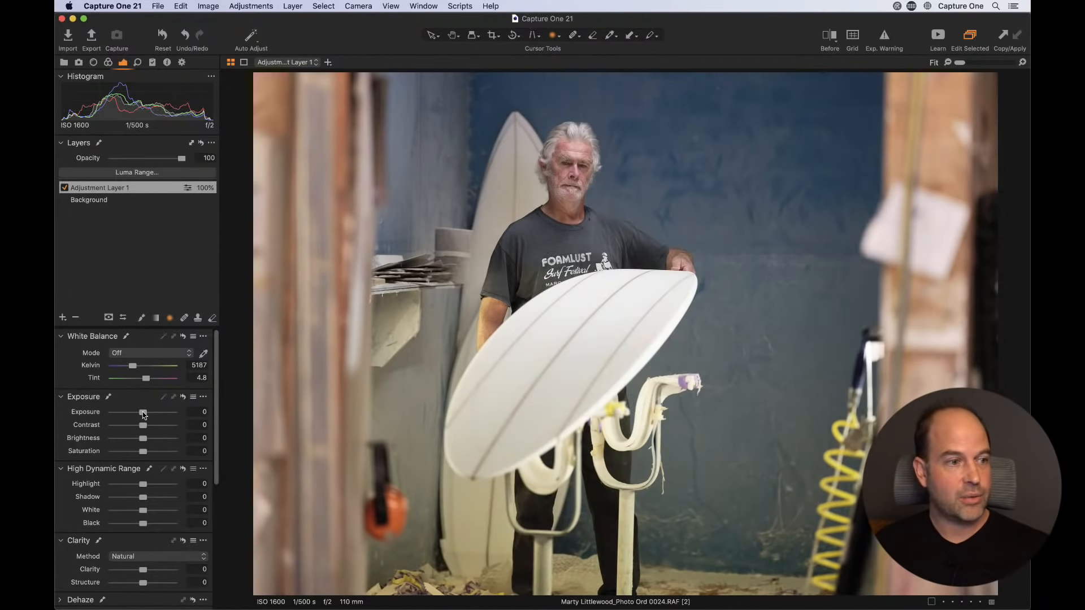
drag(144, 415, 135, 415)
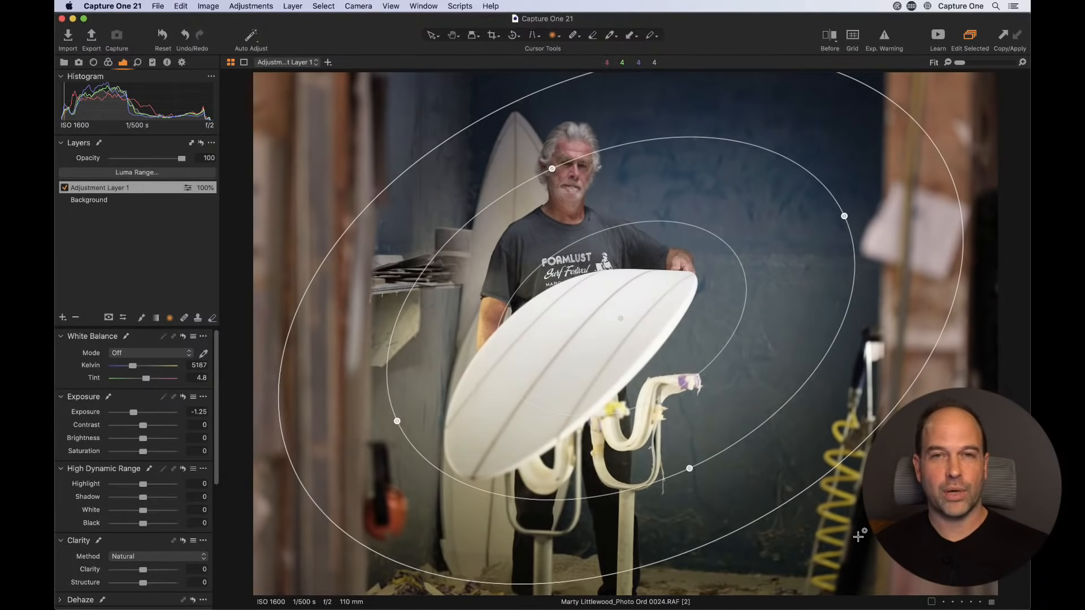
double_click(145, 413)
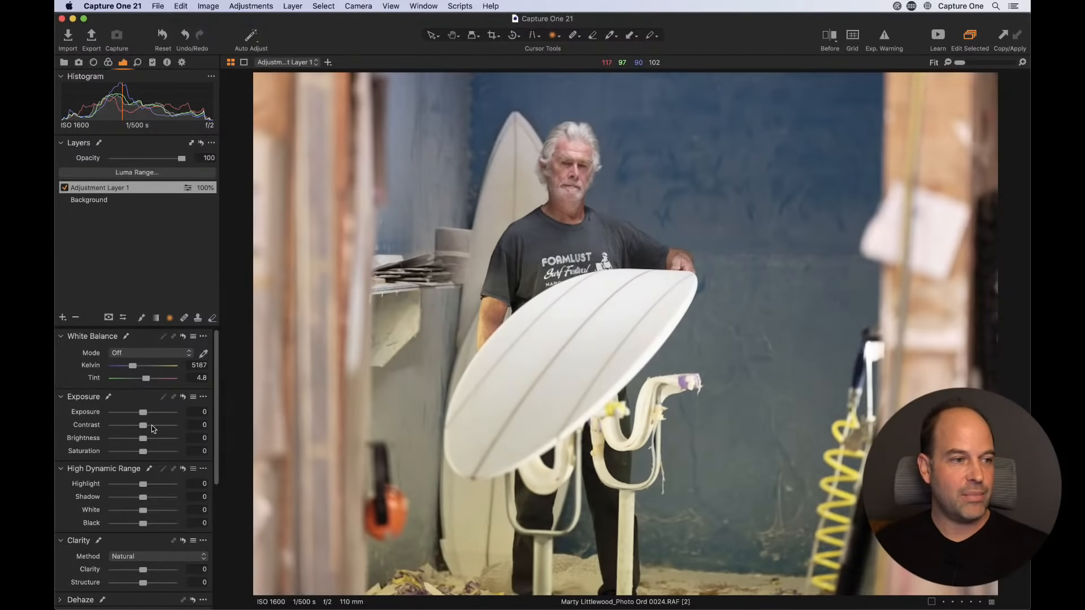
drag(143, 442, 151, 443)
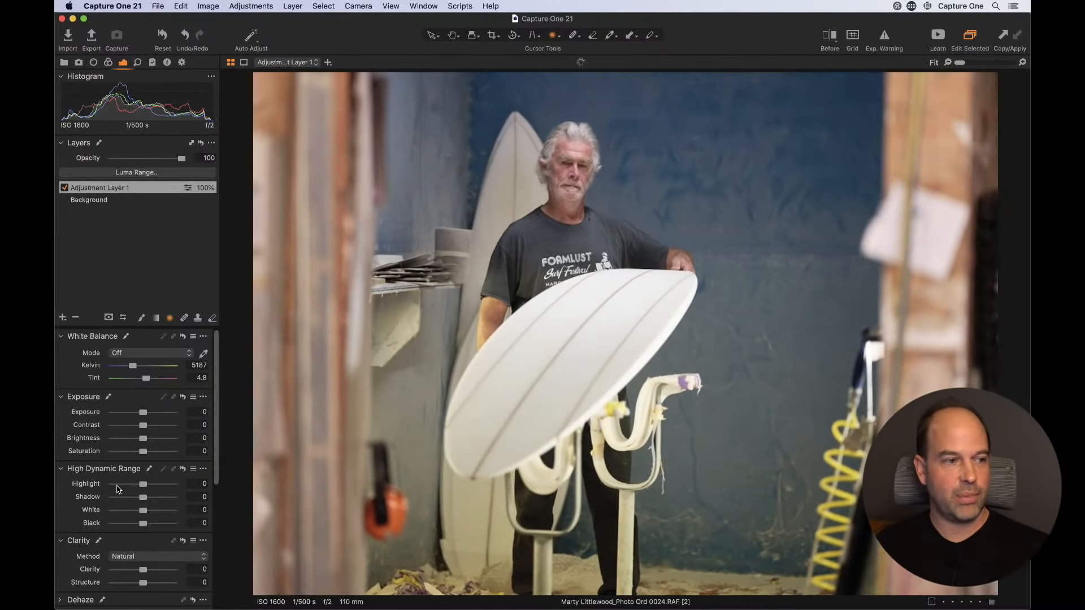
- Darken the area outside the ellipse with a Luma curve, placing highlight, midtone and shadow points below the diagonal
scroll(141, 452, down, 5)
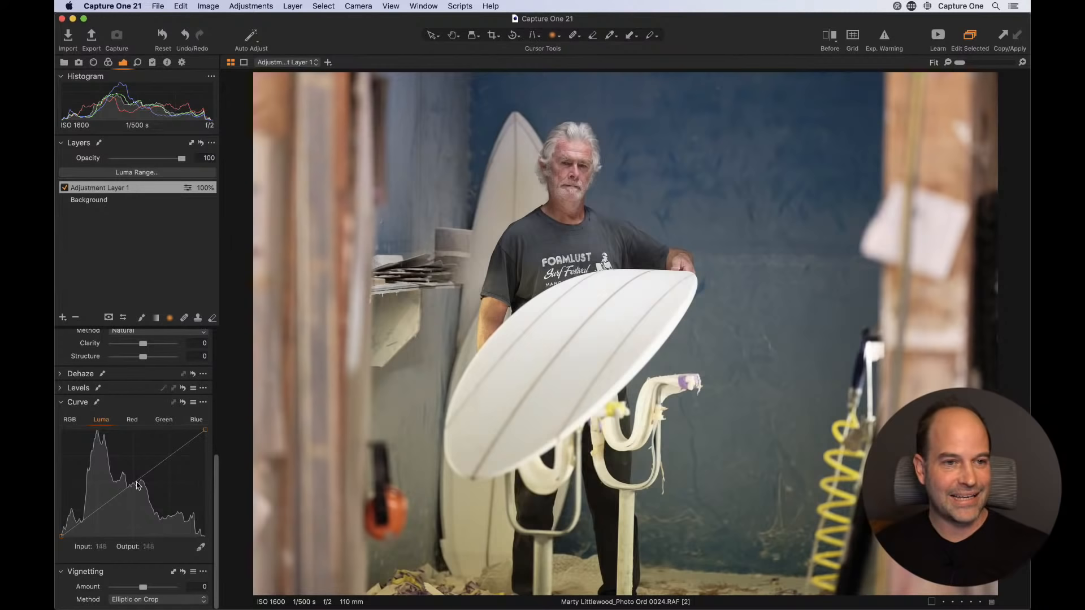
click(177, 452)
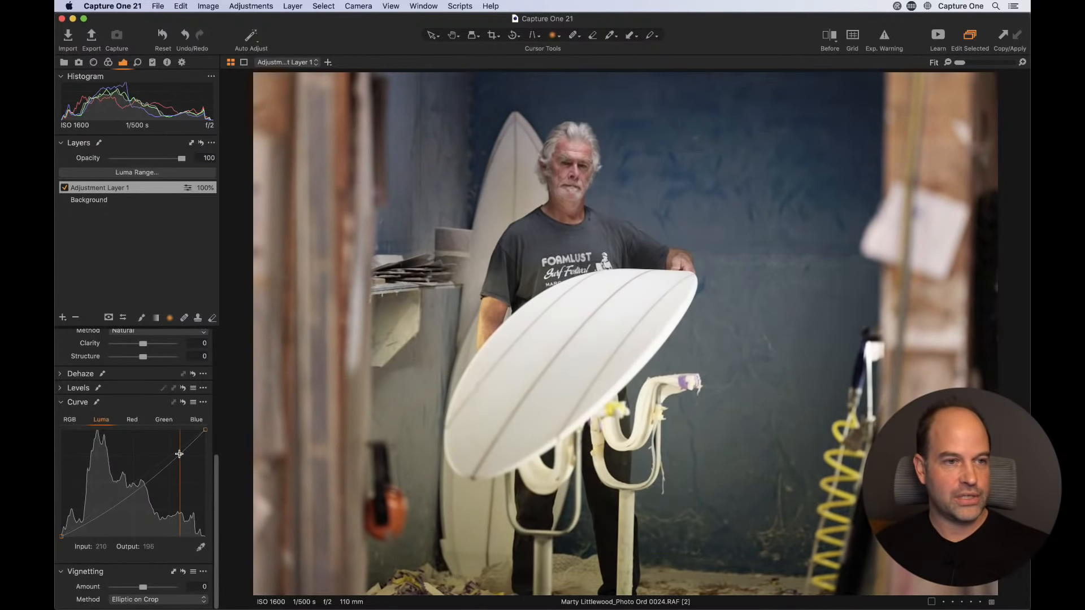
click(130, 495)
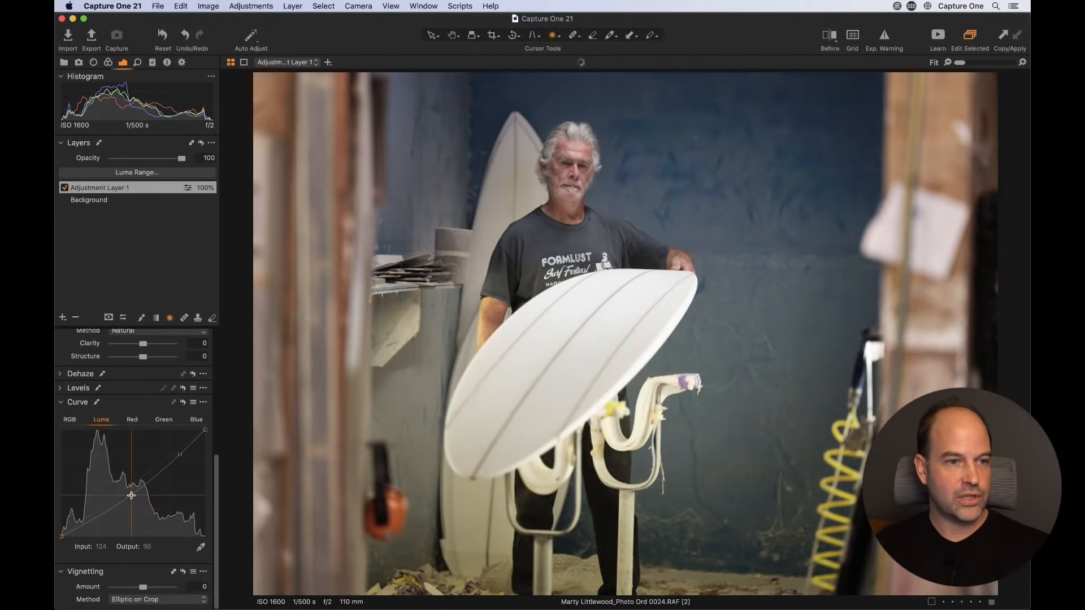
click(91, 519)
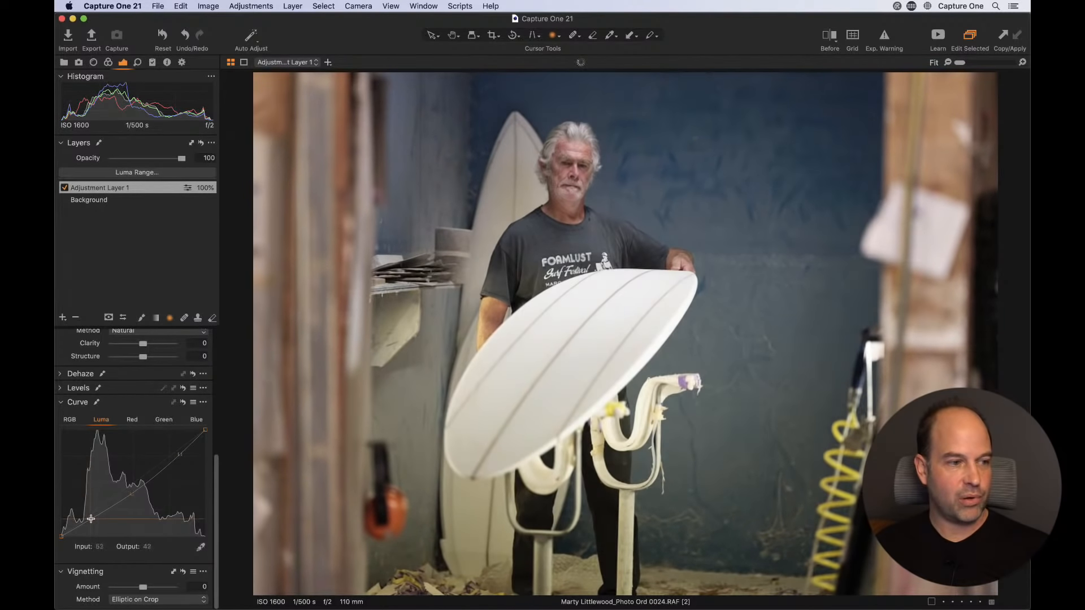
click(135, 492)
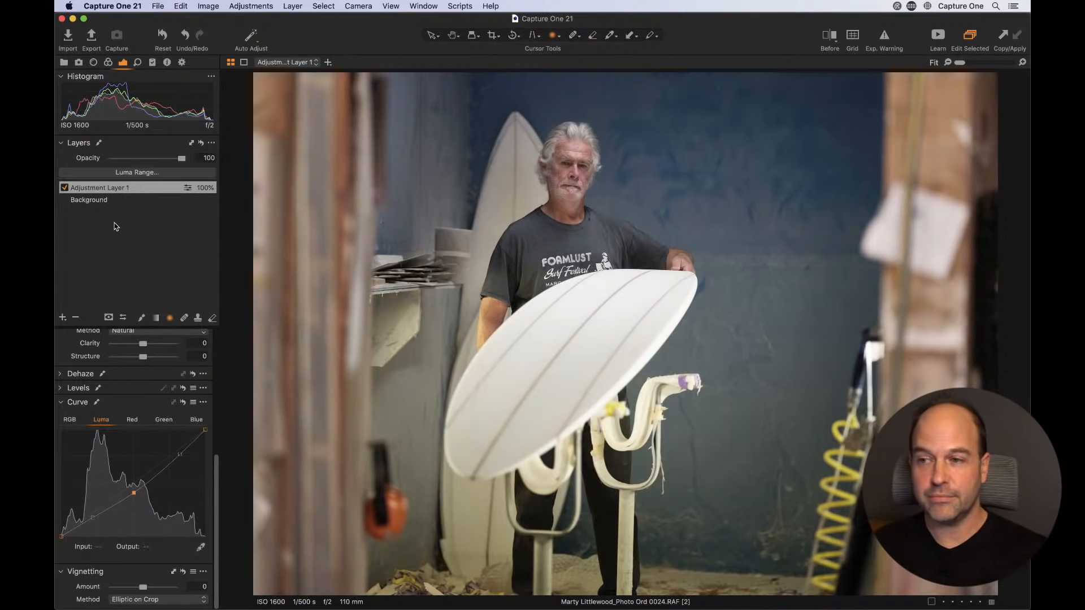
- Move the radial mask slightly up toward the man's face and check its coverage with the mask overlay
mouse_move(593, 296)
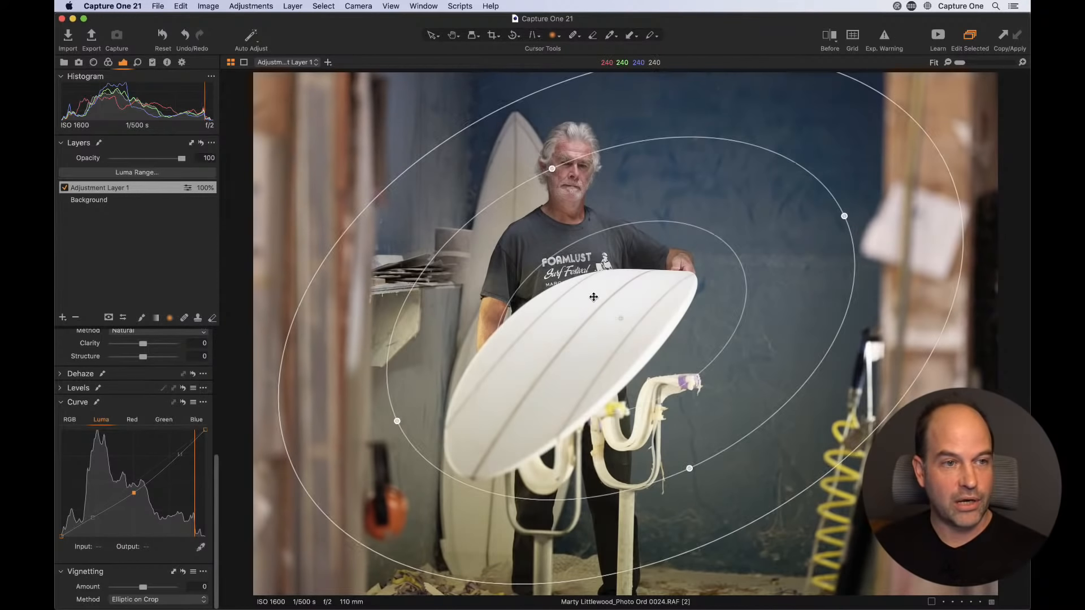
drag(594, 297, 592, 270)
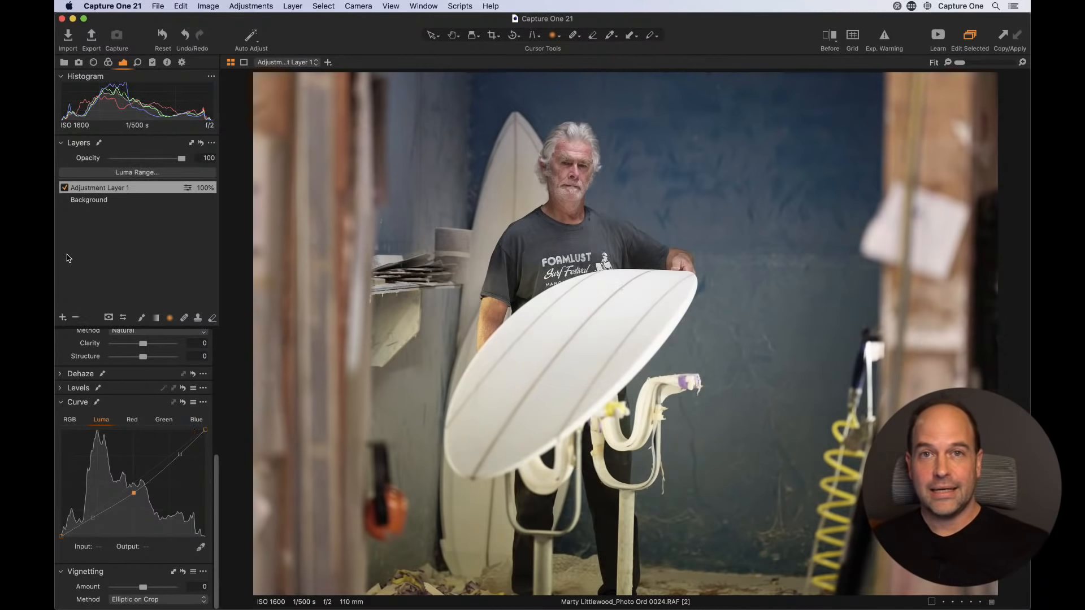
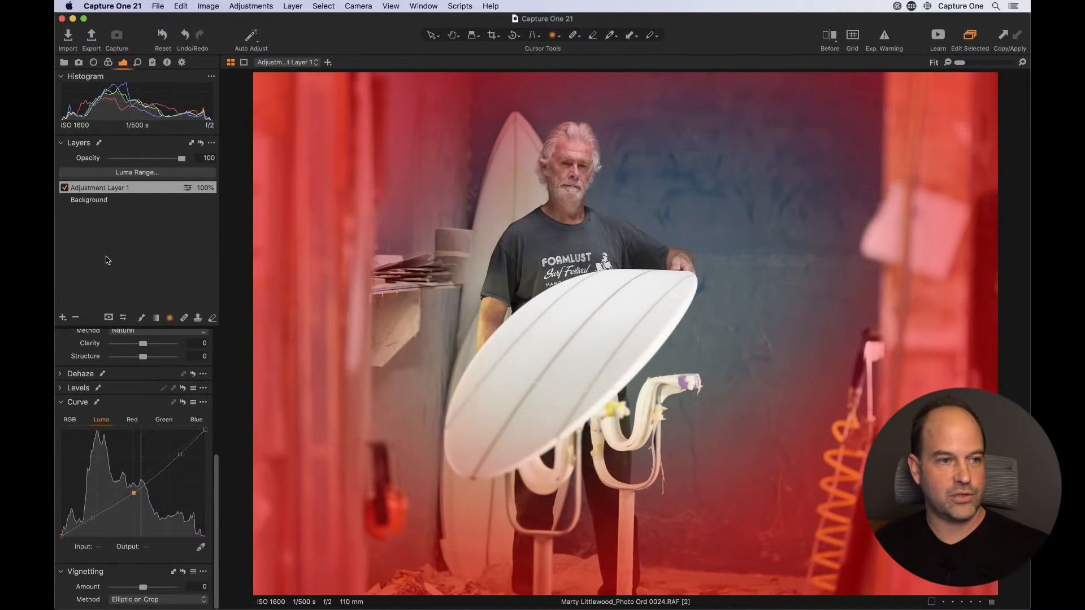
key(m)
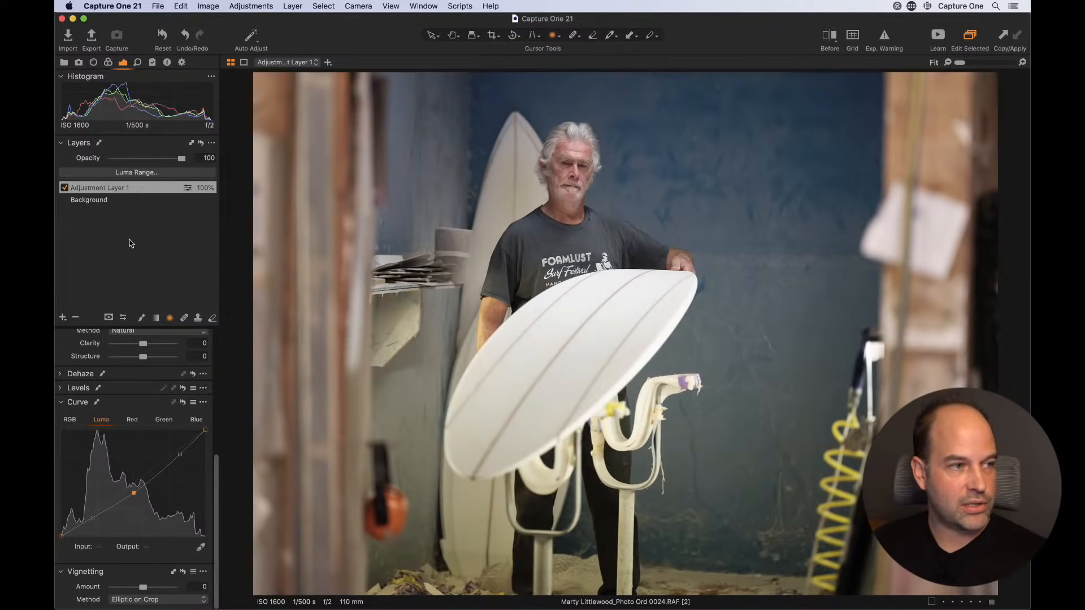
- Rename the adjustment layer to "radial" and toggle its visibility off and on to compare the effect
click(128, 239)
double_click(97, 189)
text(radial)
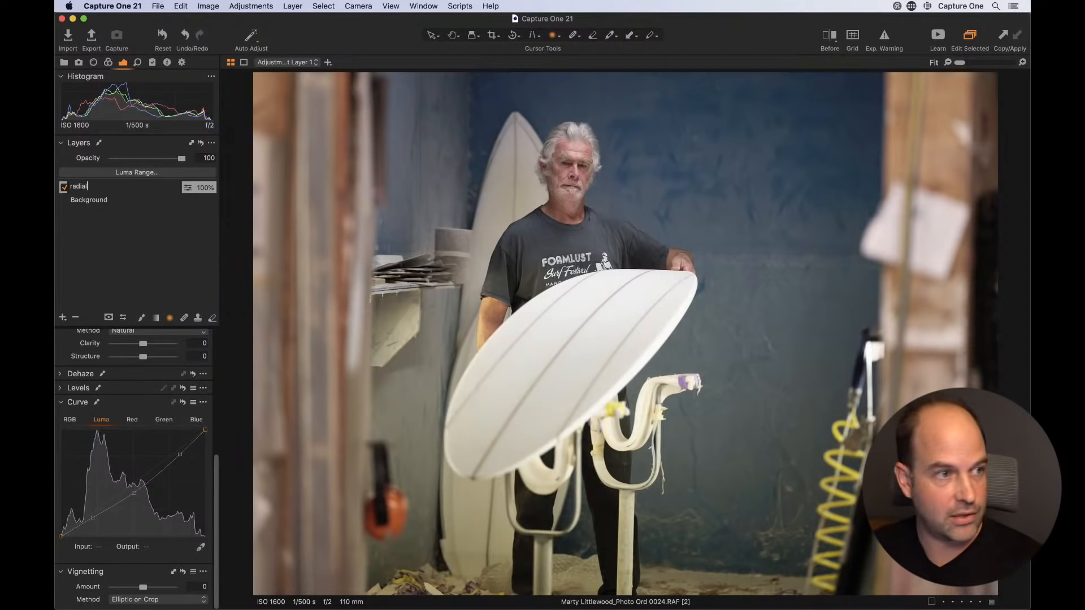
key(Return)
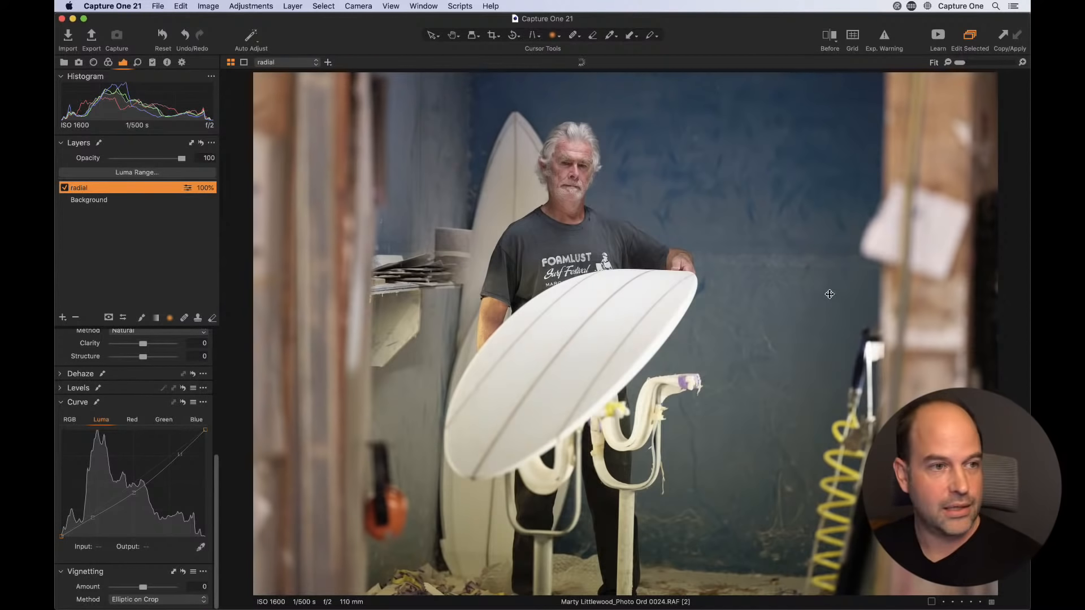
click(64, 187)
click(64, 188)
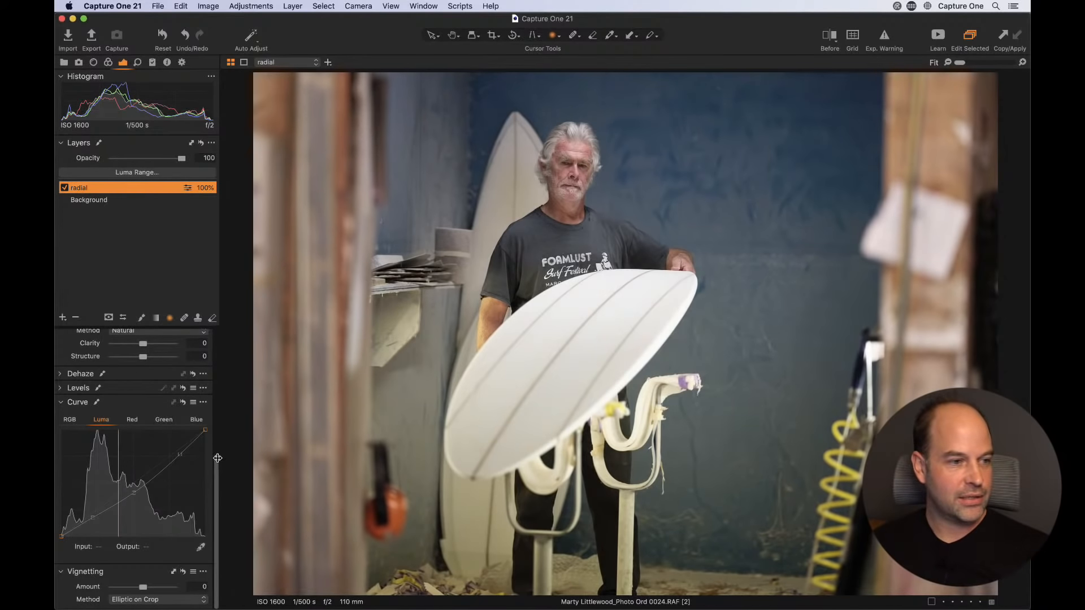
- Reduce the opacity of the radial layer to 89
drag(215, 468, 139, 366)
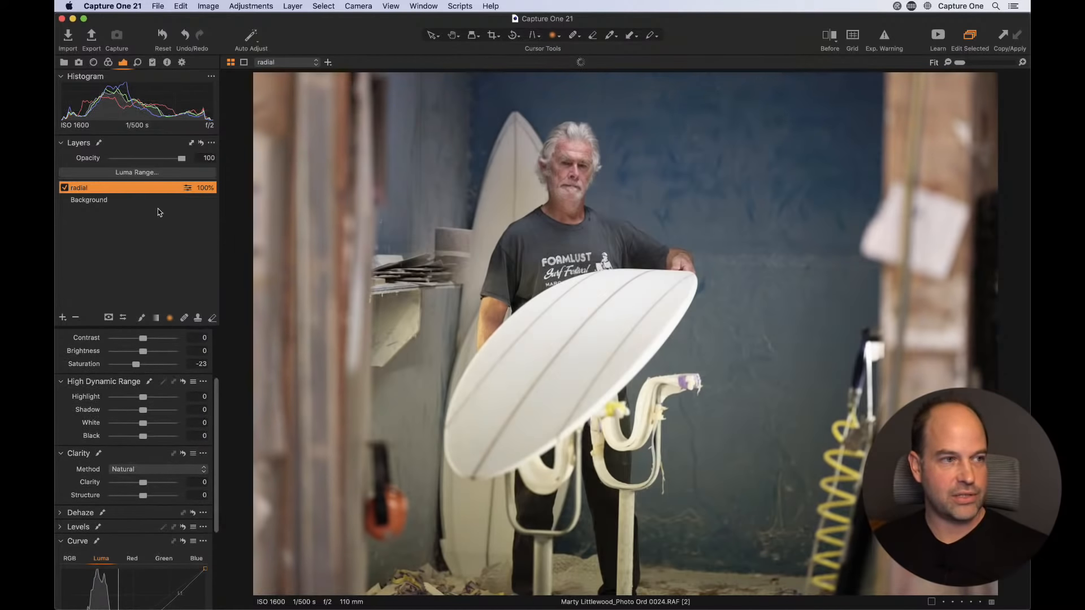
mouse_move(182, 158)
mouse_down()
mouse_move(56, 173)
mouse_move(193, 160)
mouse_up()
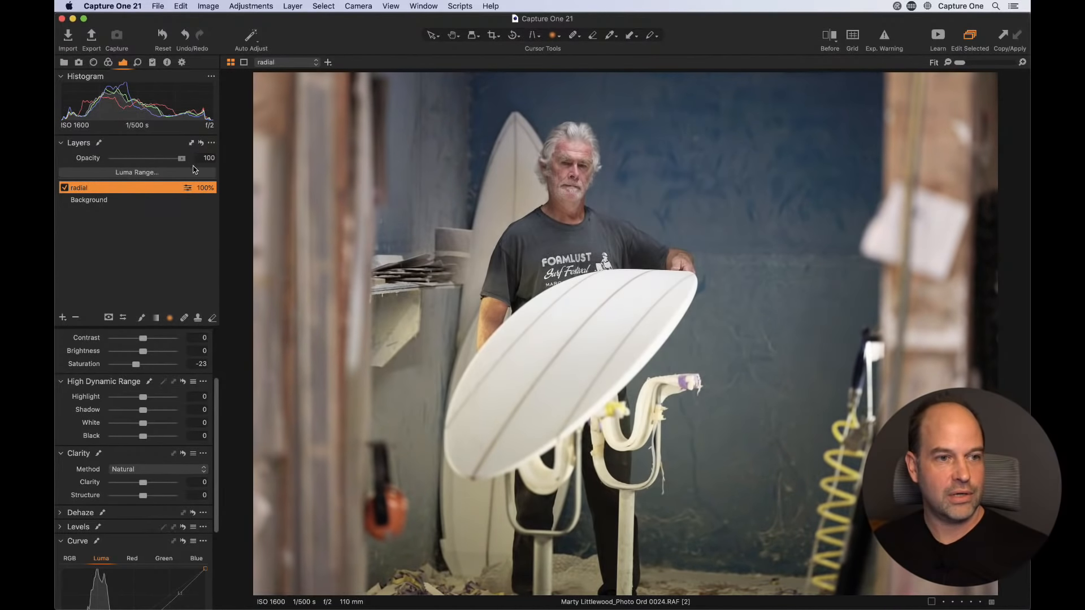
drag(180, 160, 174, 160)
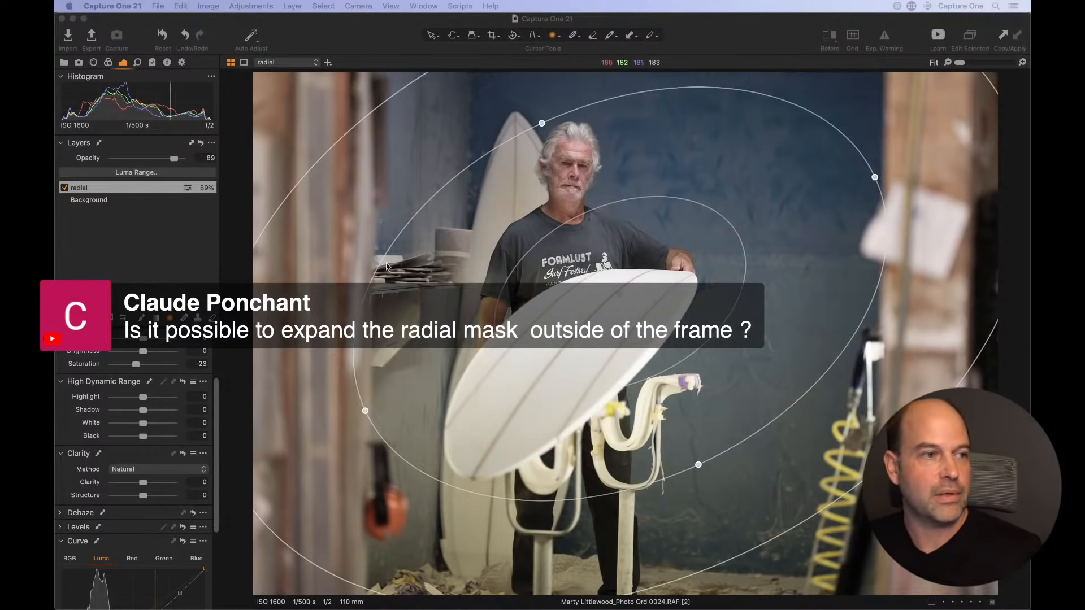
click(150, 235)
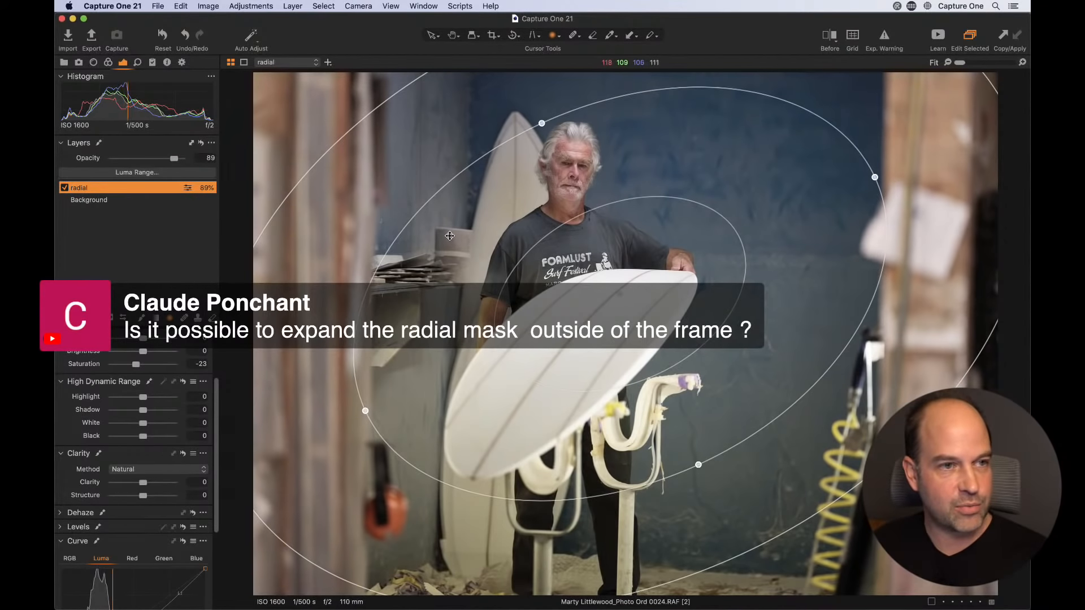
- Show the margin around the photo temporarily to inspect how the radial mask extends beyond the frame
click(245, 64)
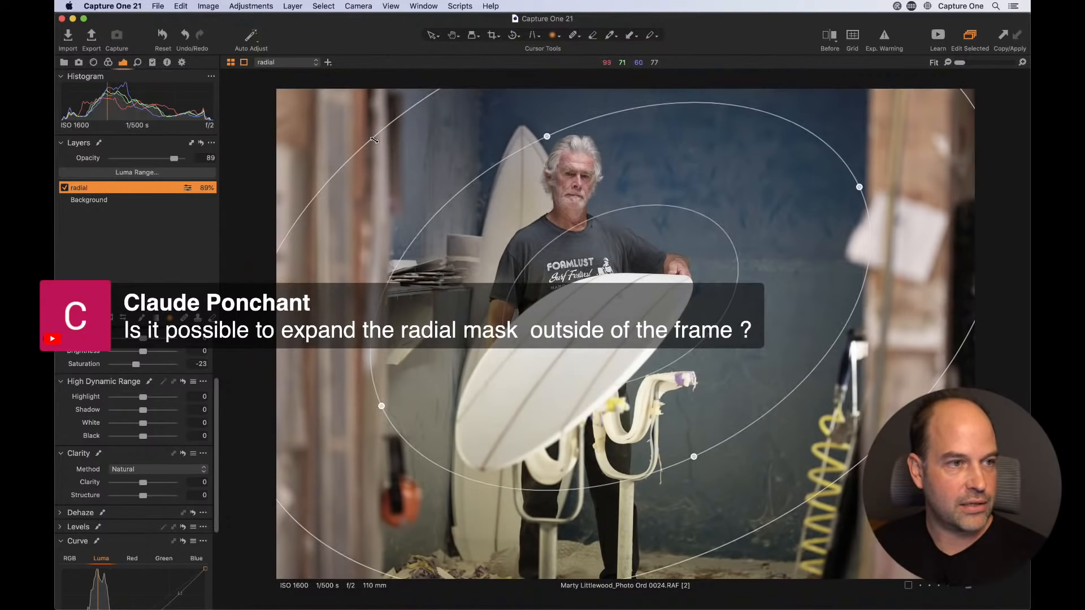
mouse_move(374, 140)
mouse_down()
mouse_move(175, 52)
mouse_move(149, 25)
mouse_move(417, 173)
mouse_move(363, 140)
mouse_up()
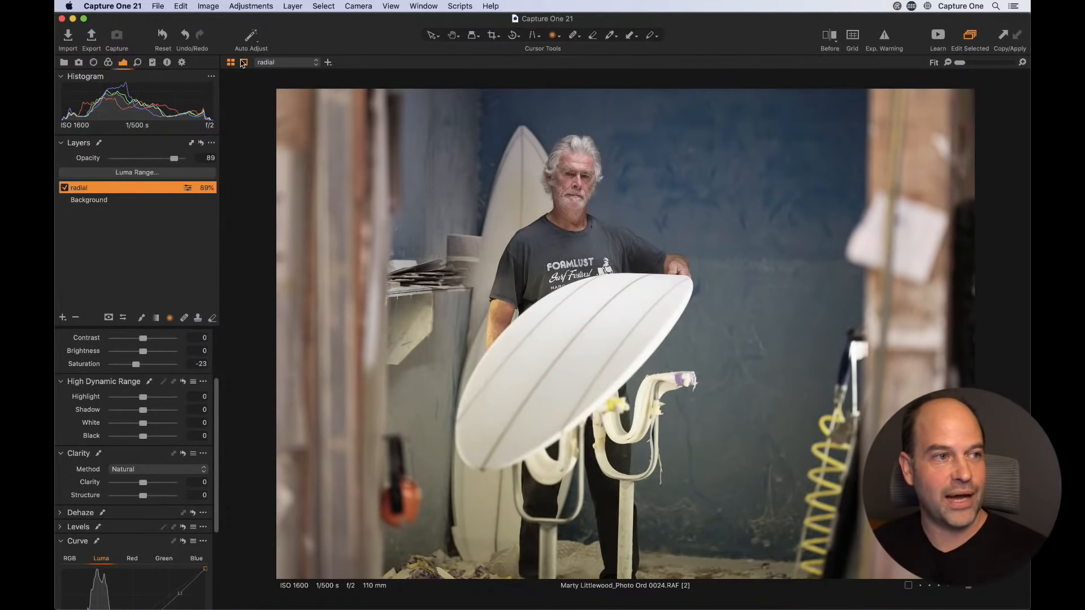
click(243, 63)
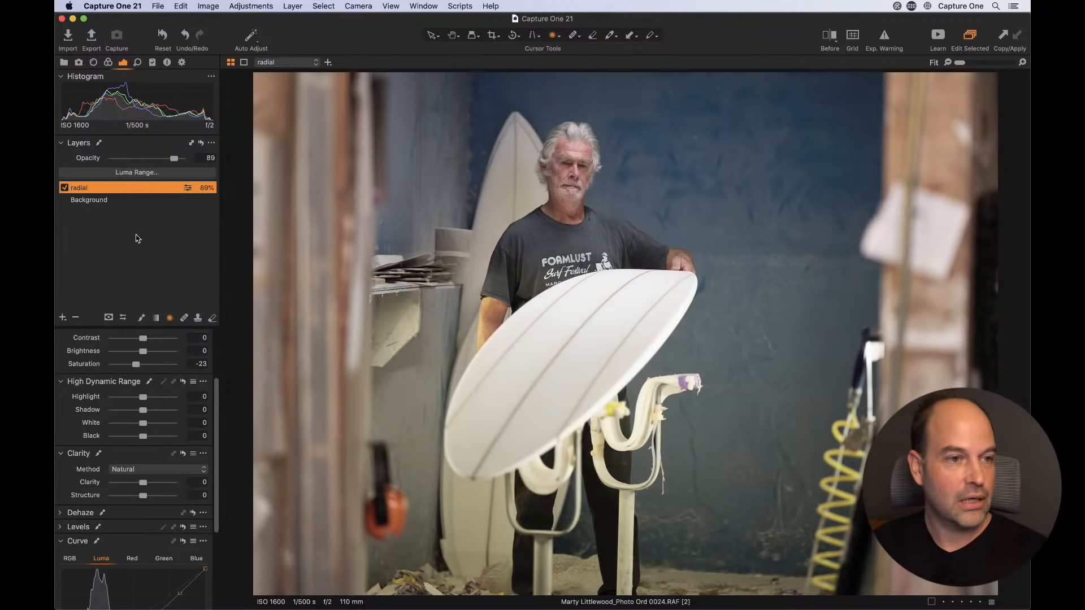
- Add a new filled adjustment layer above the radial layer and check its mask coverage around the man's face
key(h)
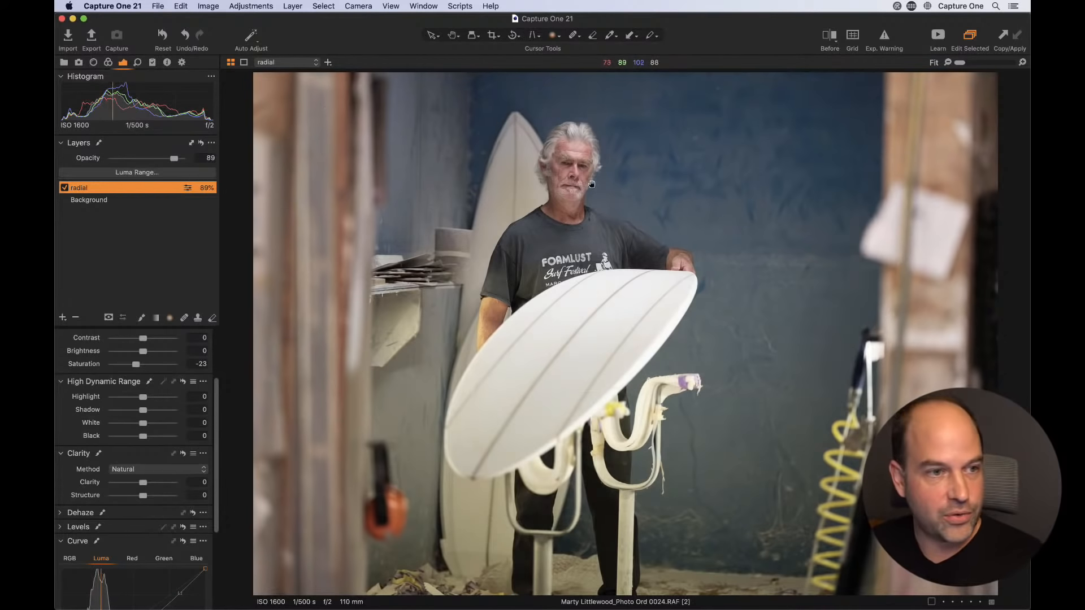
double_click(585, 194)
key(super+plus)
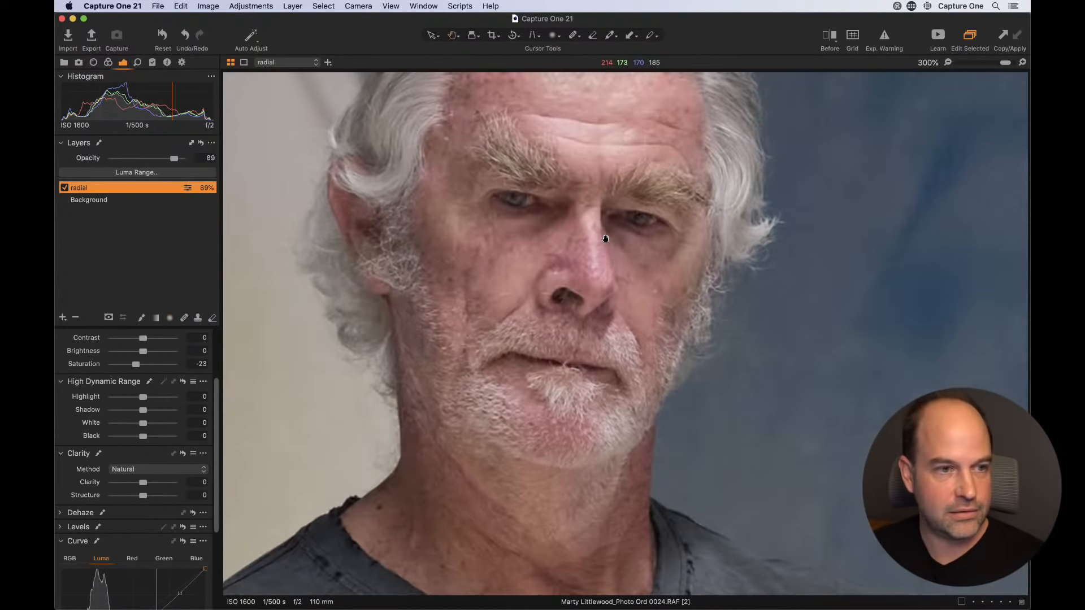
drag(605, 239, 543, 309)
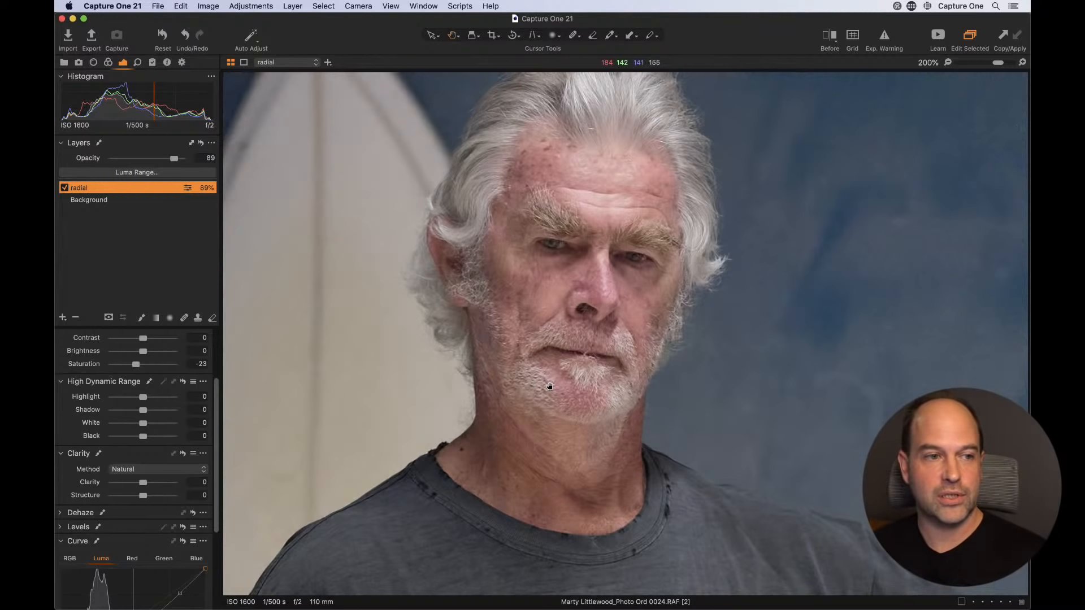
click(62, 319)
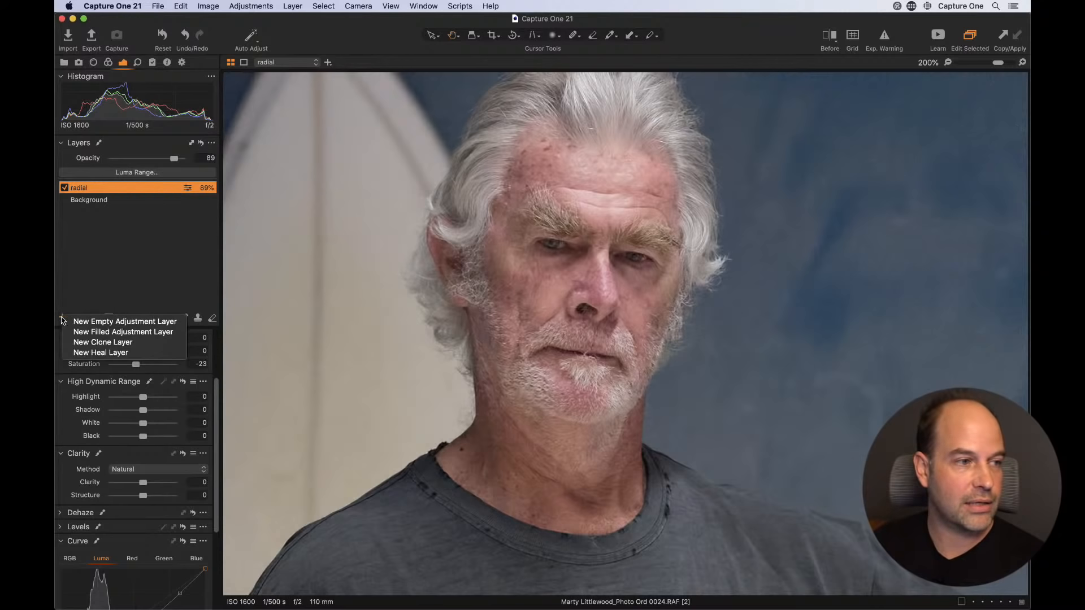
click(80, 334)
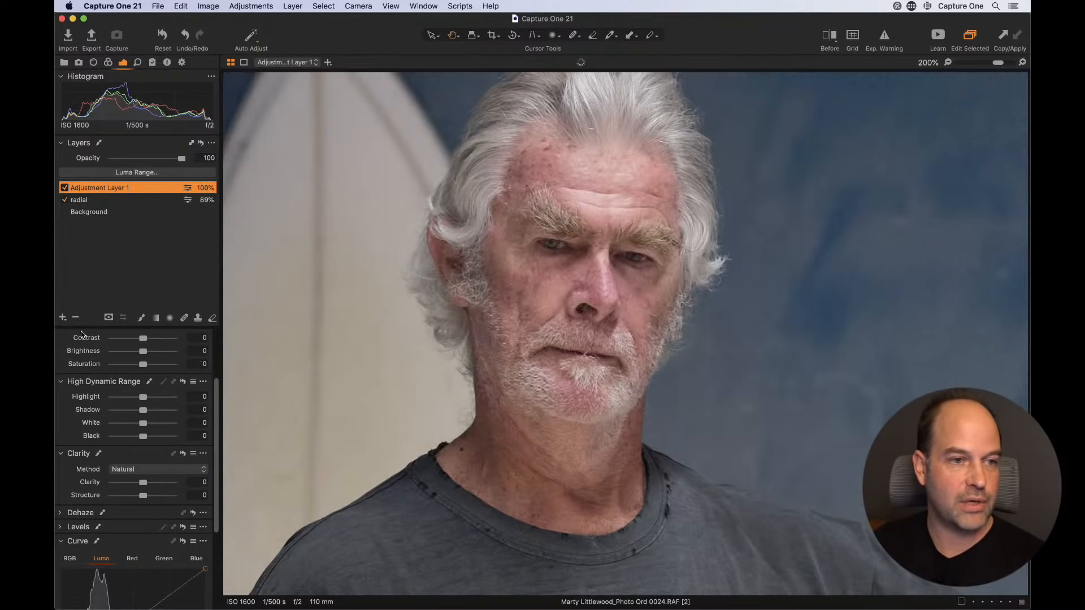
key(m)
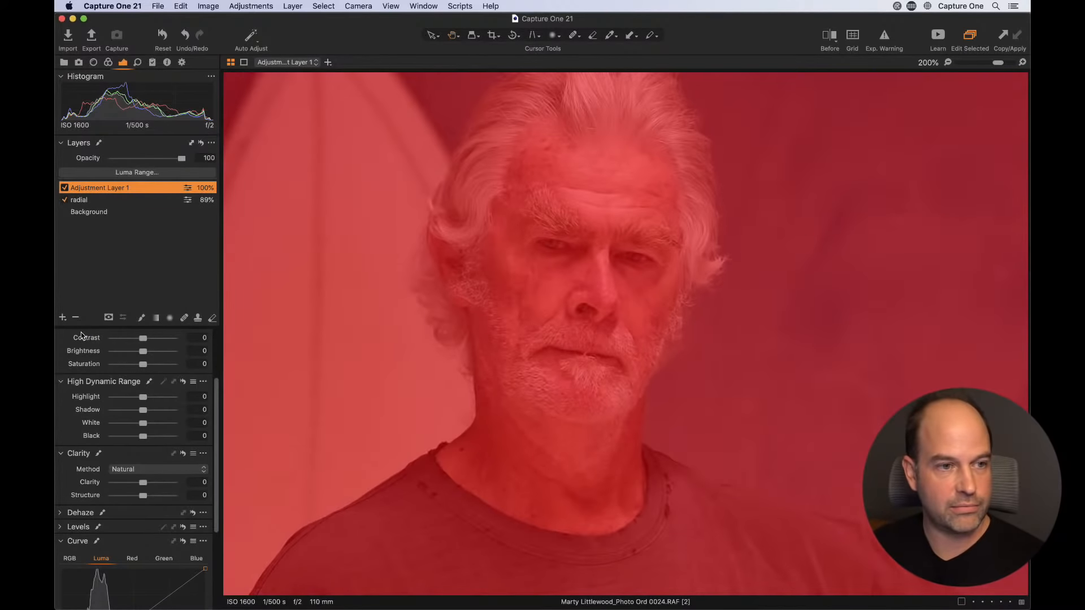
key(m)
key(m)
key(m)
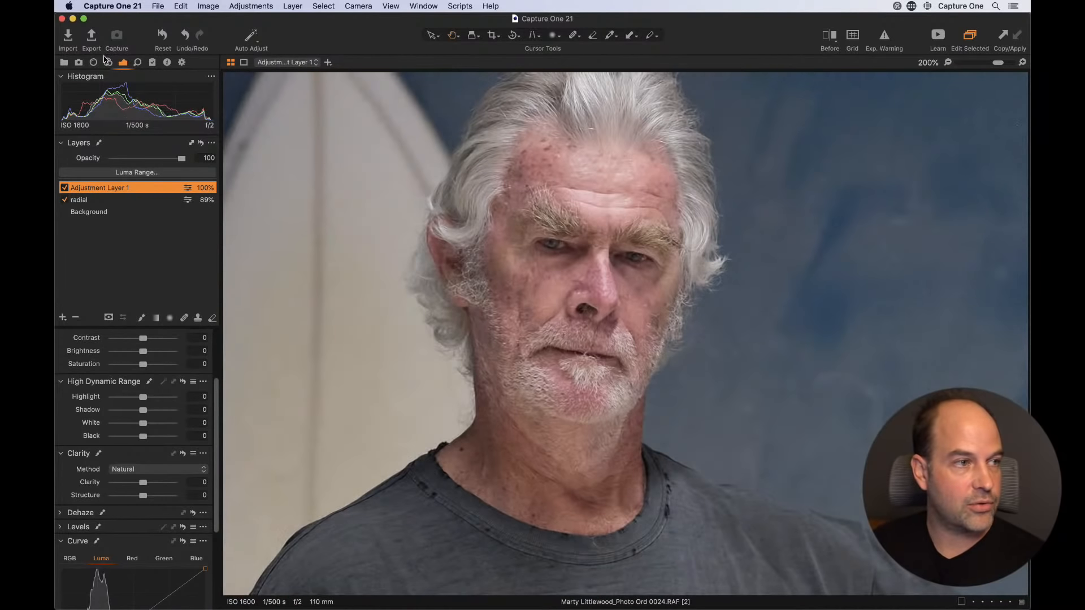
- Sample the skin colour from the man's neck for a Skin Tone correction in the Color Editor
click(108, 62)
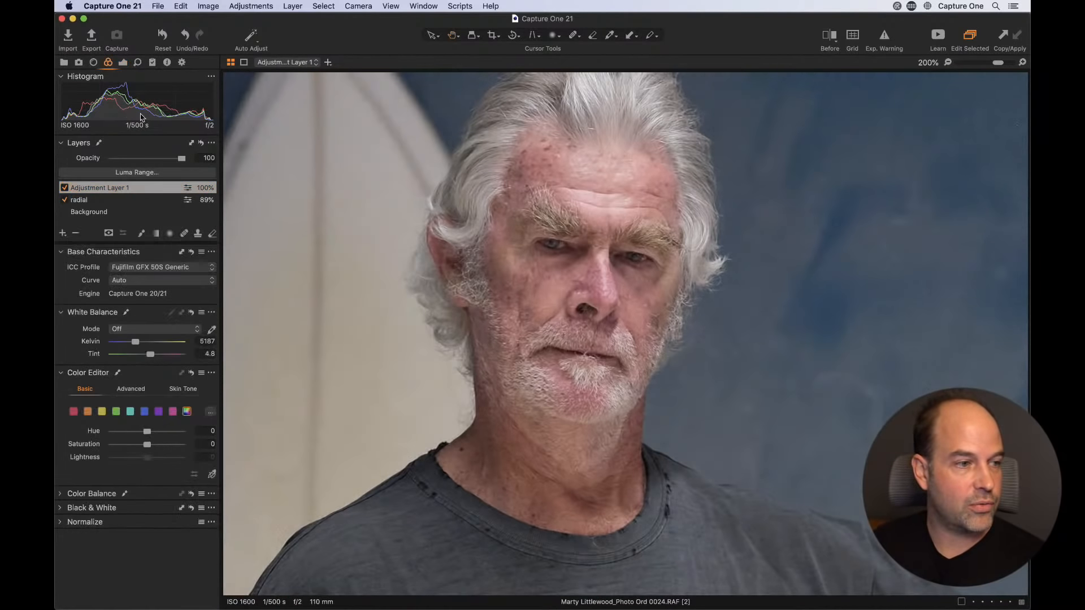
click(180, 390)
scroll(198, 398, down, 5)
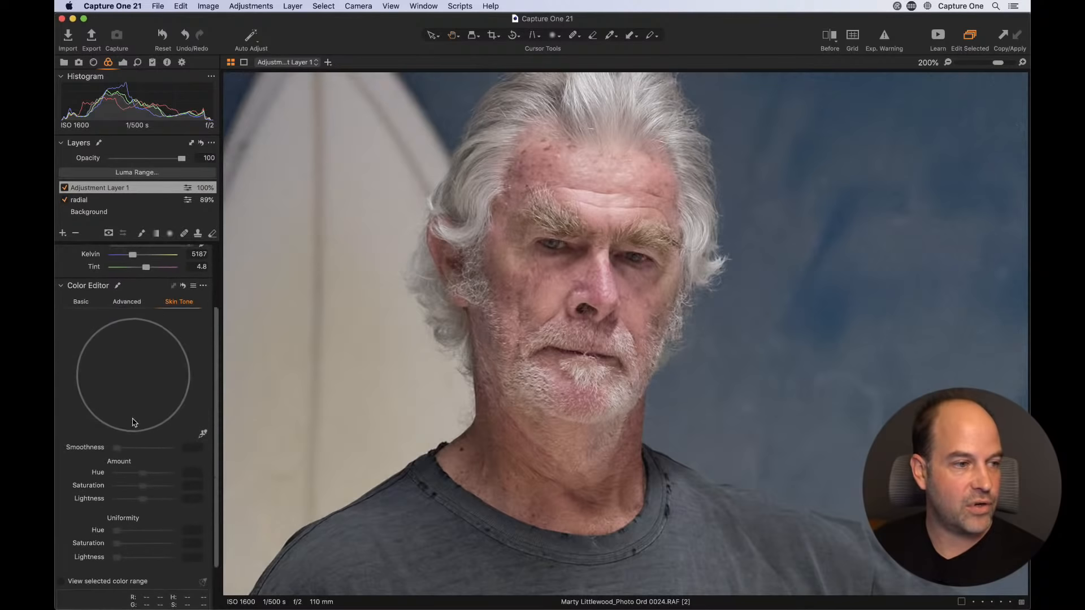
click(204, 400)
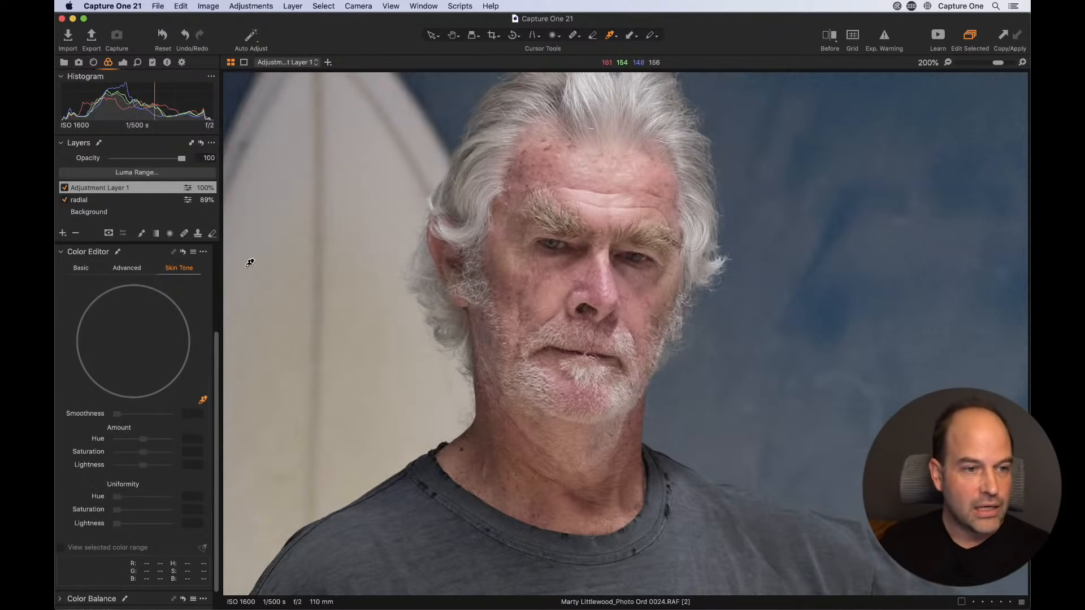
click(550, 431)
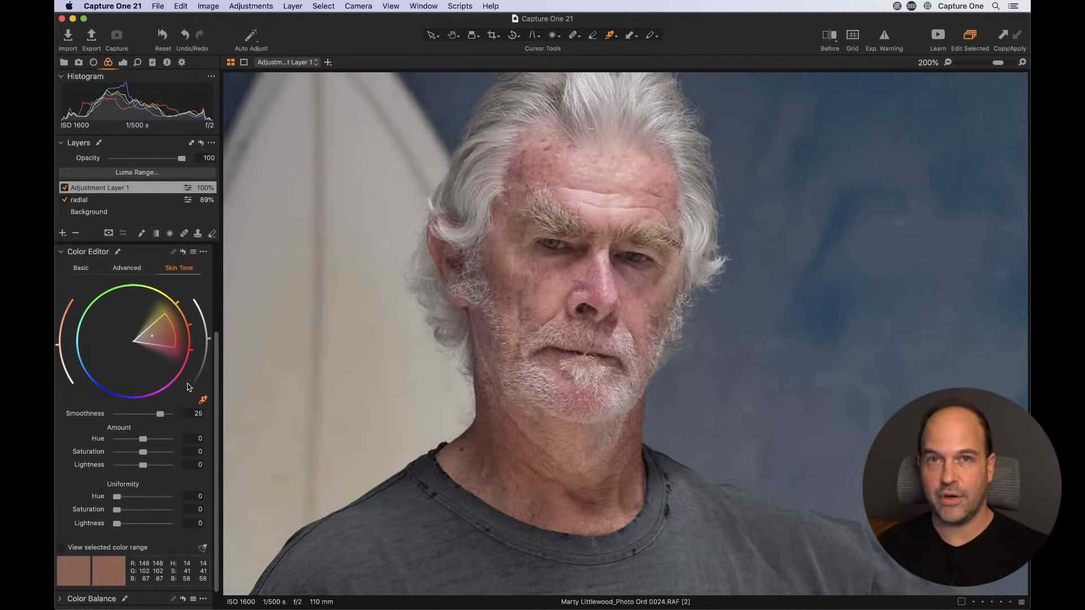
- Widen the picked skin tone range towards both yellow and magenta on the colour wheel
drag(173, 327, 186, 364)
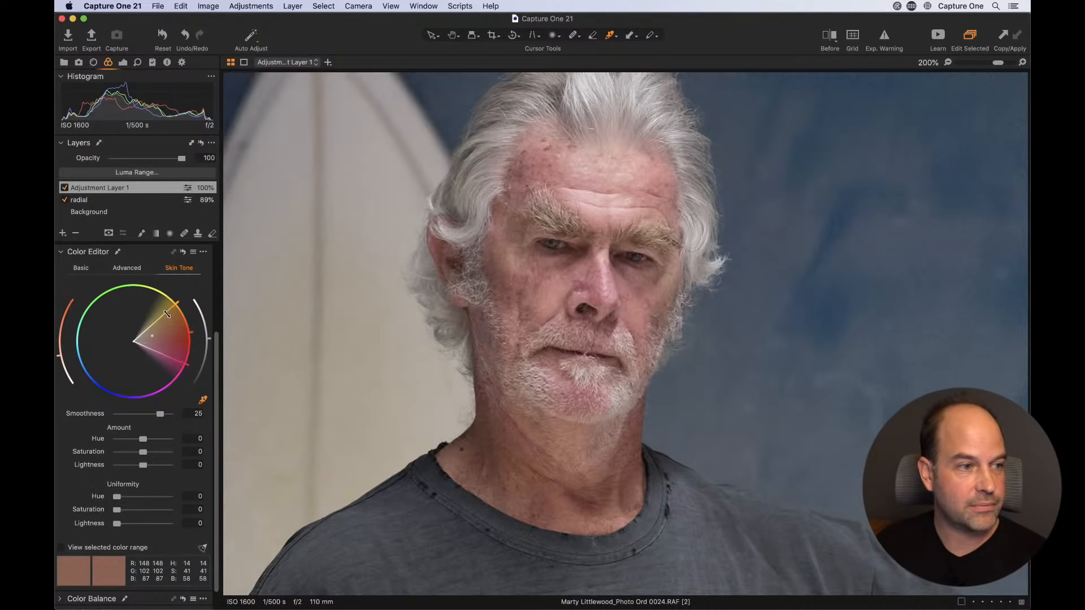
drag(168, 314, 160, 308)
drag(175, 358, 179, 368)
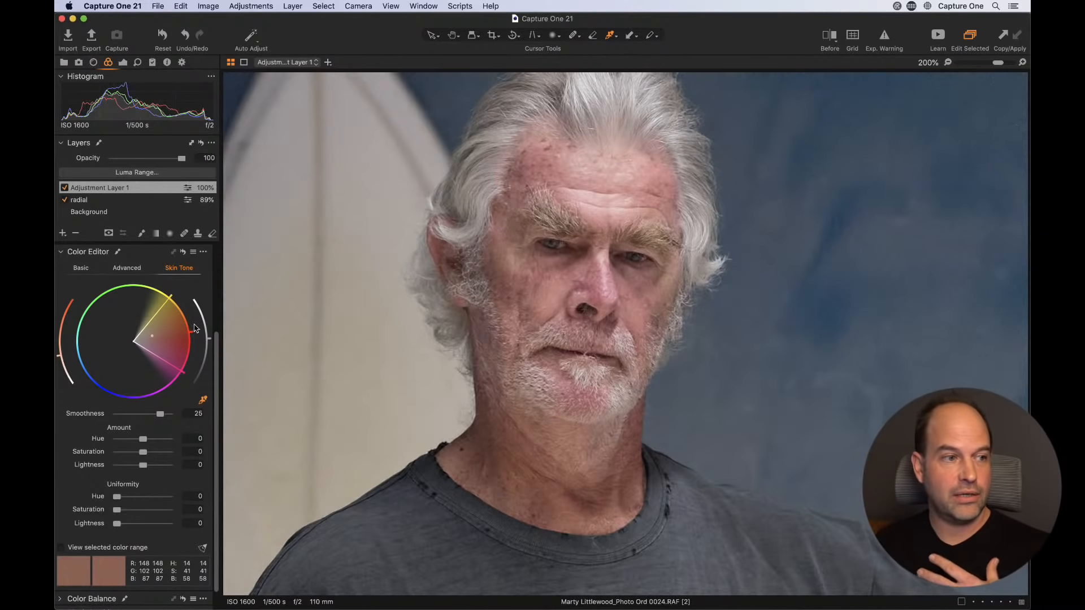
- Set the skin tone Uniformity to Hue 100 and Saturation 67.4, and compare the whole photo with the layer off and on
drag(118, 497, 169, 497)
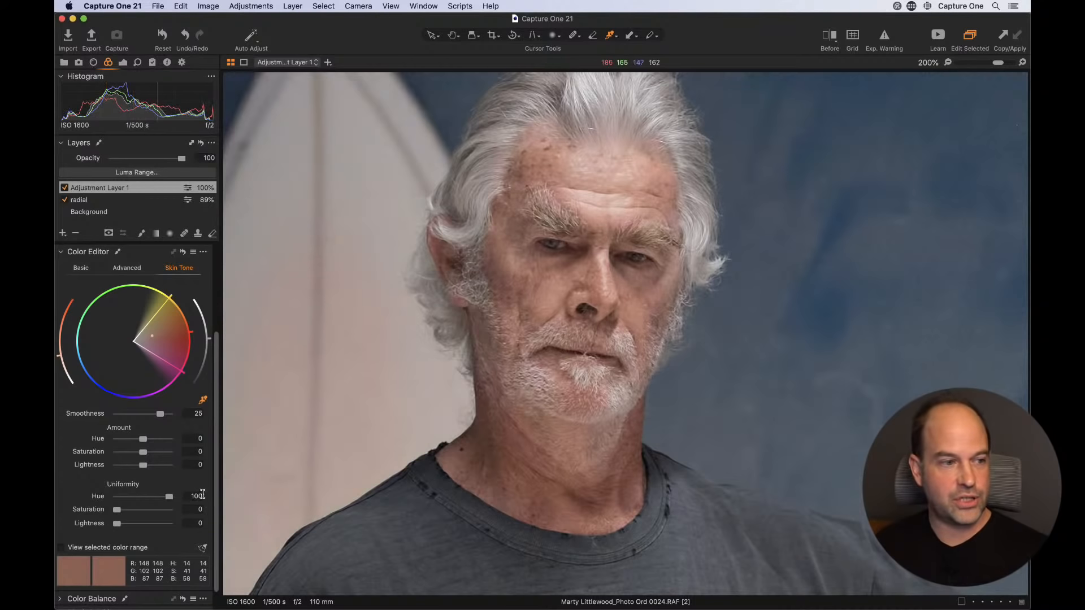
mouse_move(117, 509)
mouse_down()
mouse_move(195, 523)
mouse_move(106, 527)
mouse_up()
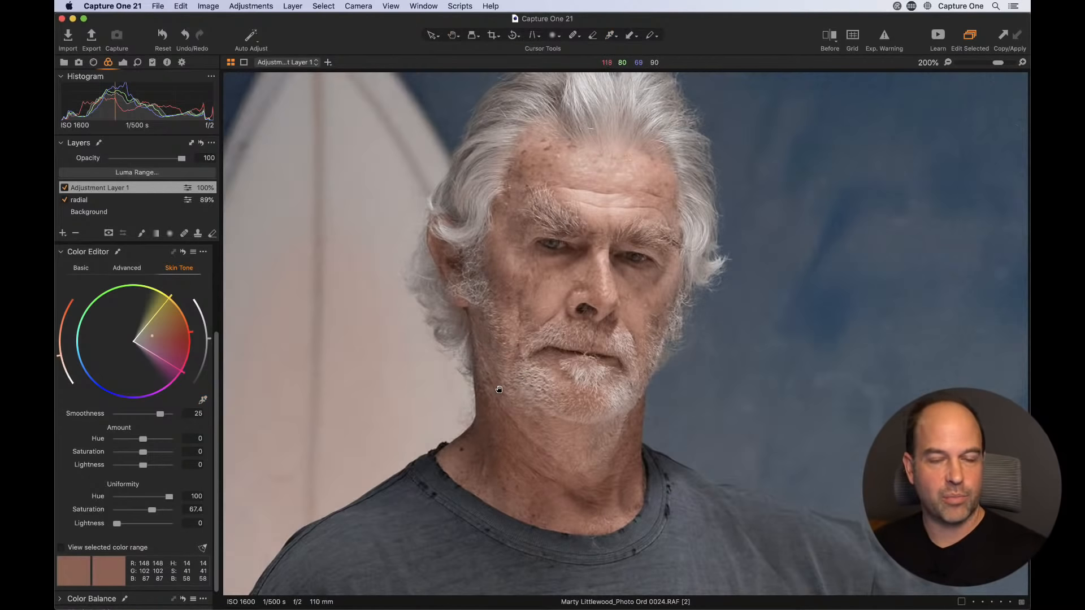
key(super+0)
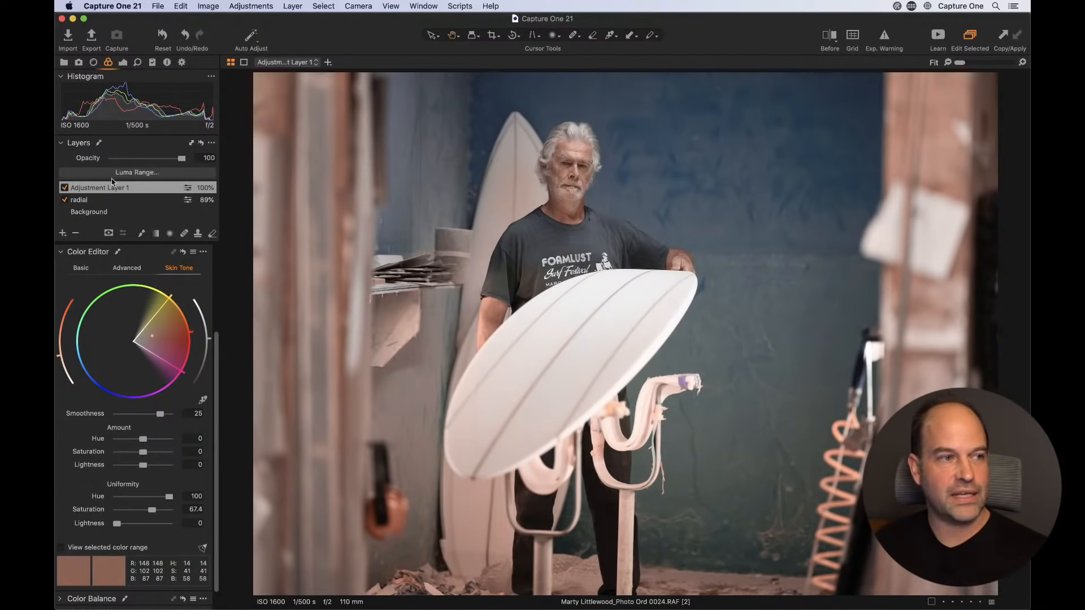
click(64, 188)
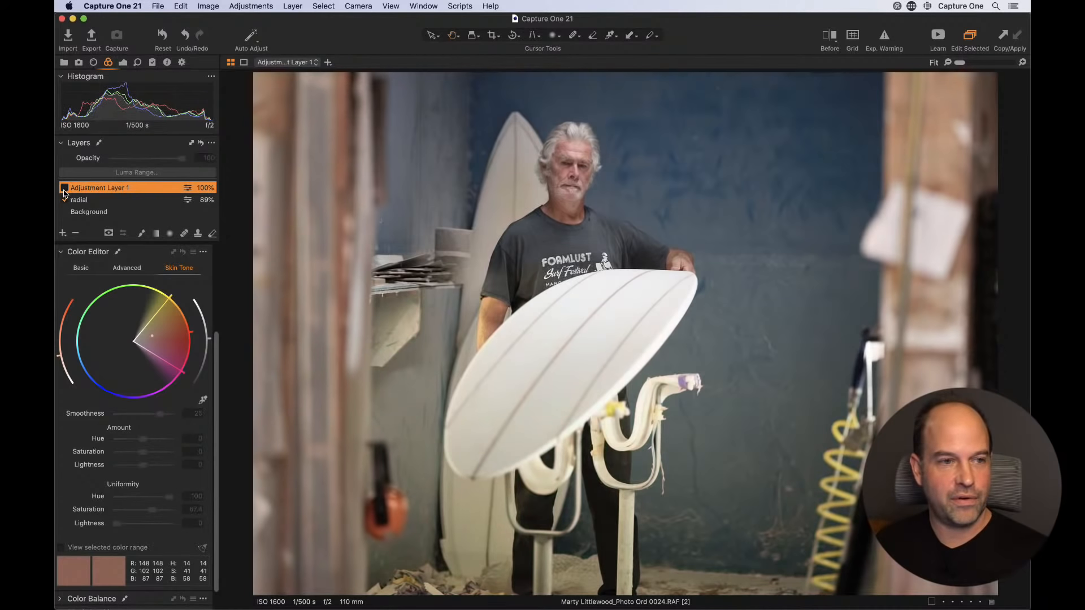
click(64, 187)
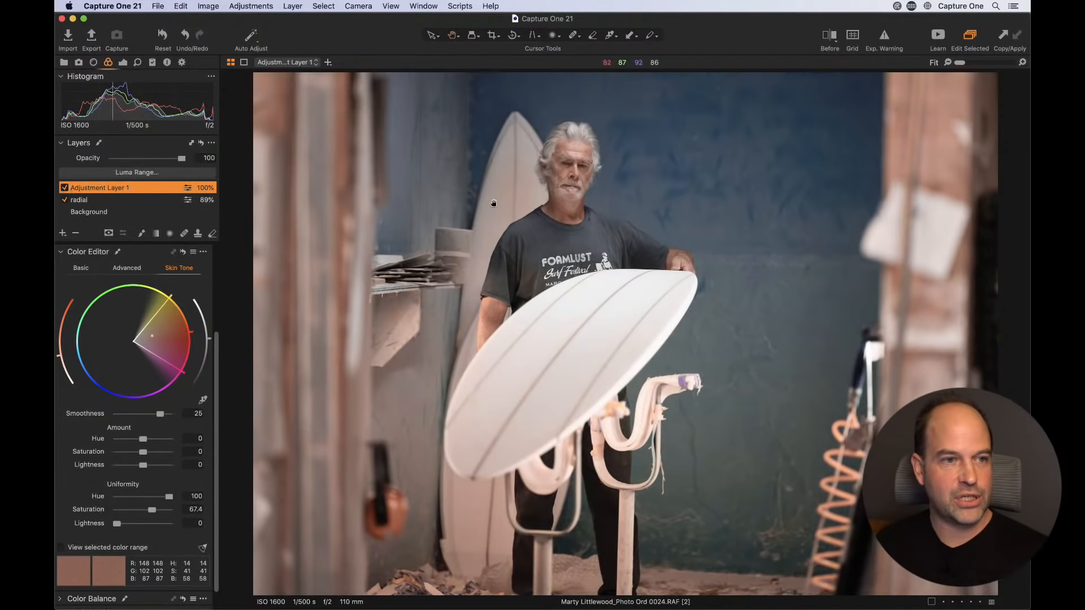
- Clear the mask of the skin tone adjustment layer so the correction no longer covers the whole photo
click(588, 232)
scroll(580, 234, up, 4)
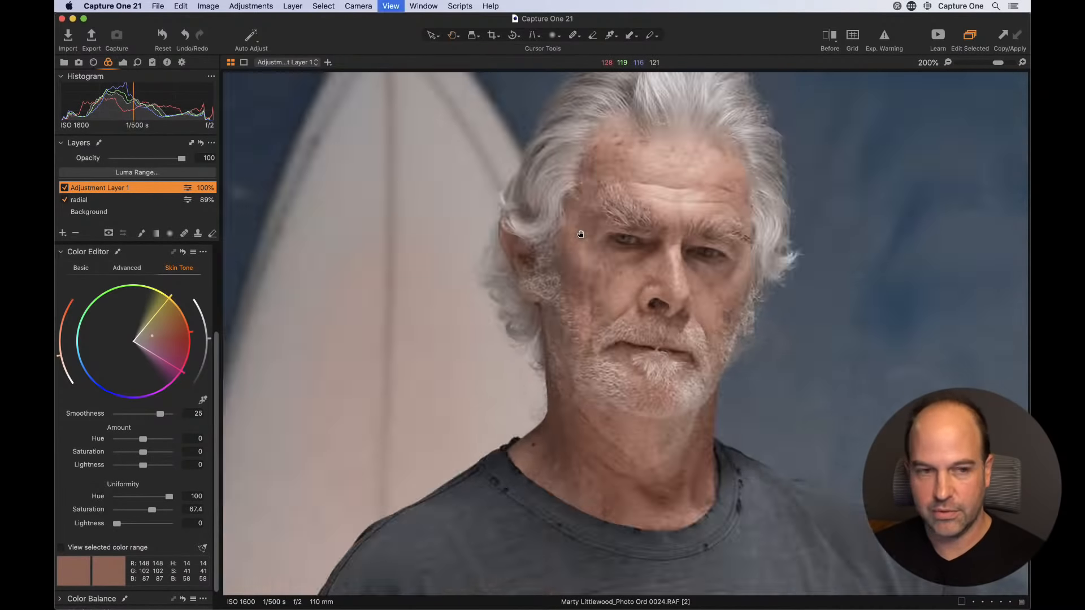
right_click(115, 190)
click(126, 191)
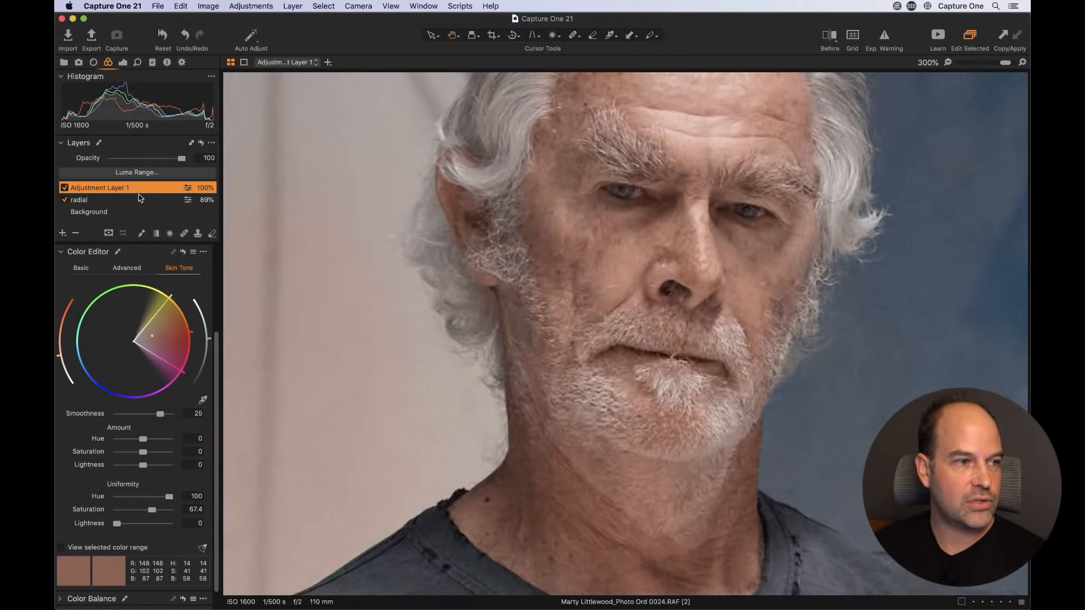
- Choose the mask drawing brush and reduce its size to suit the man's face
click(142, 234)
right_click(624, 296)
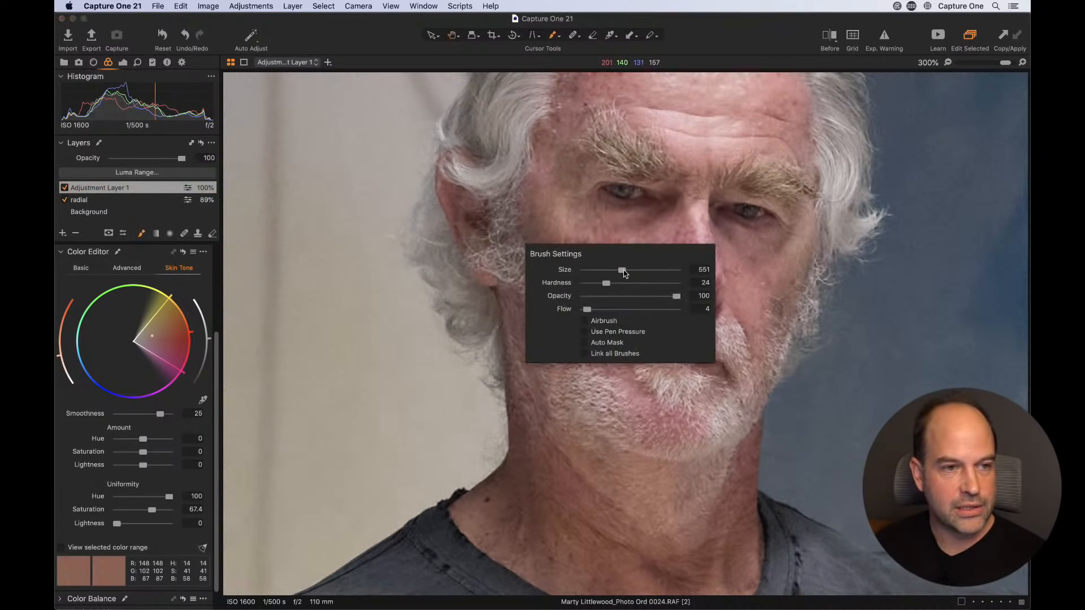
drag(624, 270, 603, 270)
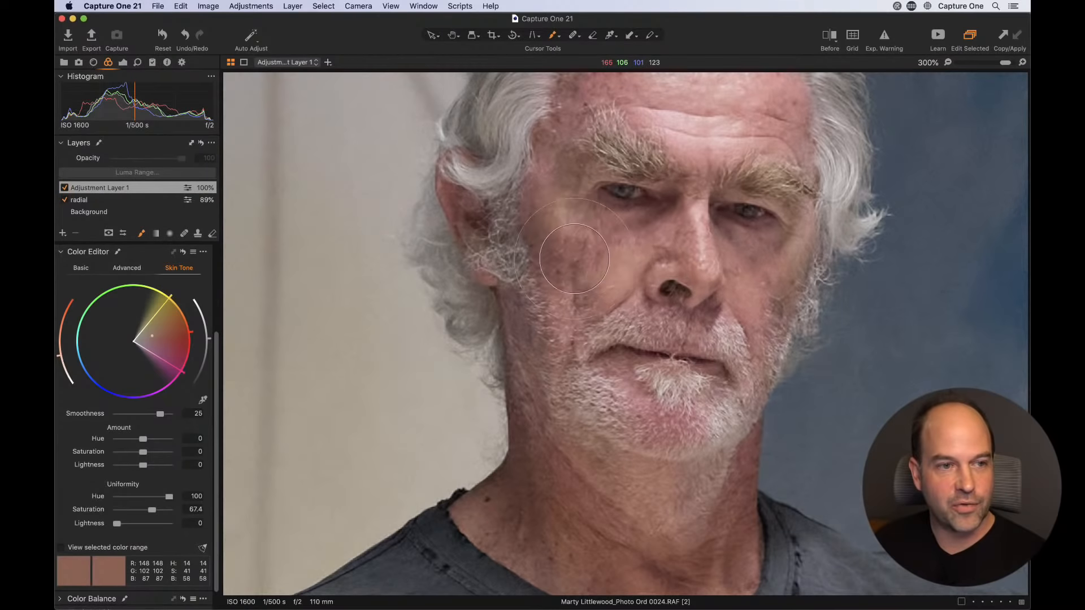
- Paint the skin tone layer's mask over the man's face, forehead and neck, and compare the skin with the layer off and on
click(783, 301)
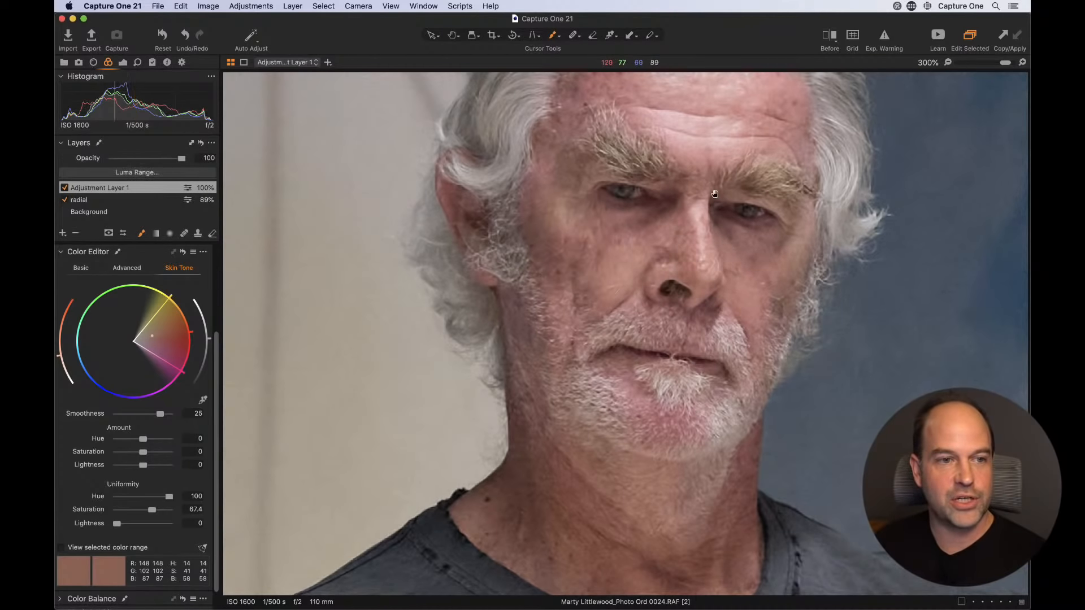
drag(715, 194, 601, 368)
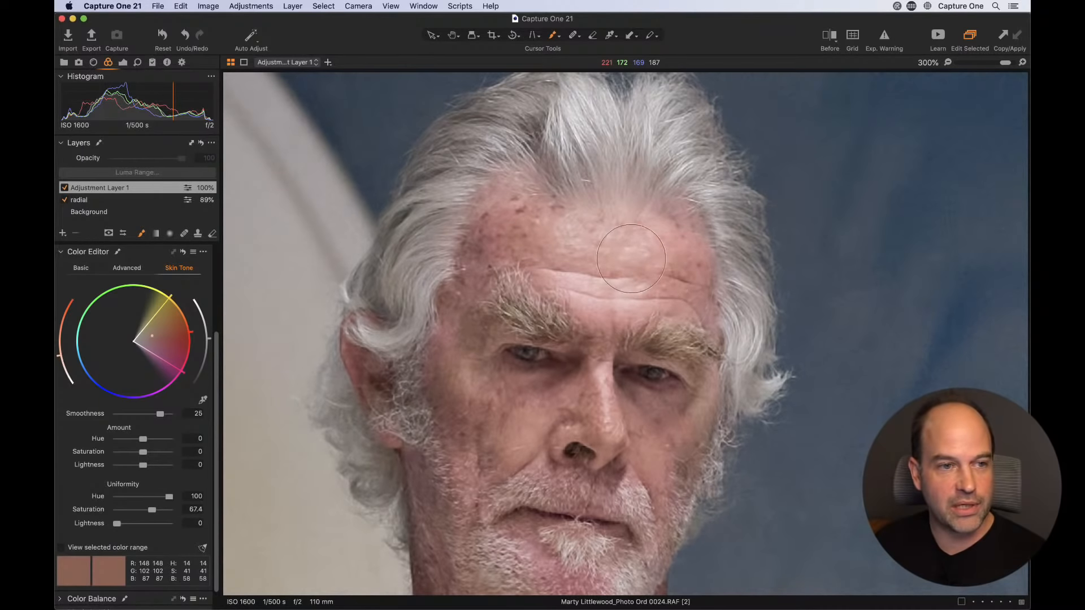
drag(563, 363, 617, 162)
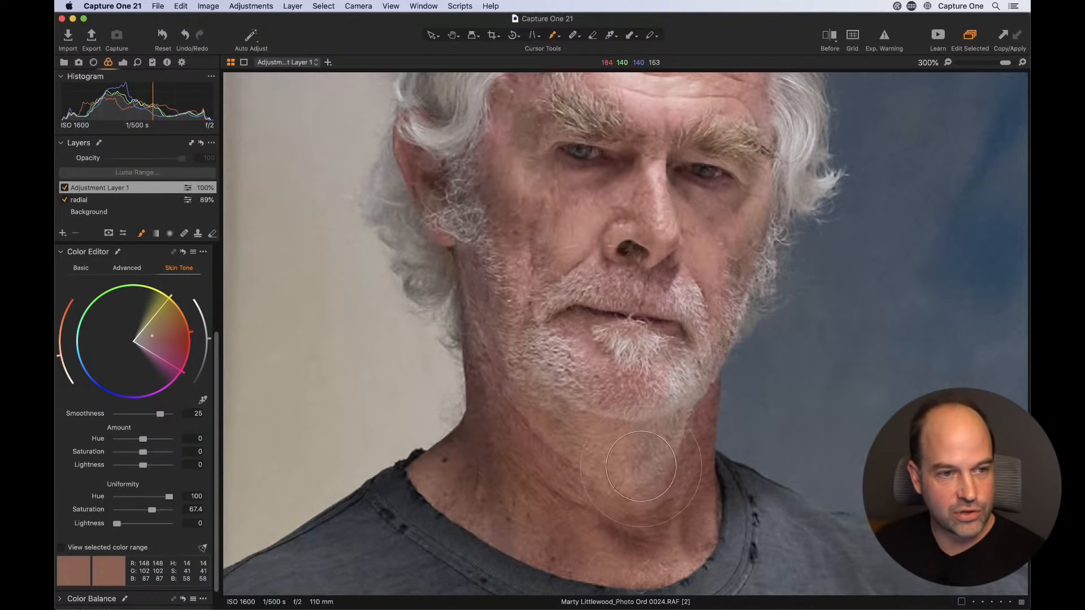
mouse_move(682, 252)
mouse_down()
mouse_move(705, 235)
mouse_move(564, 204)
mouse_move(706, 225)
mouse_up()
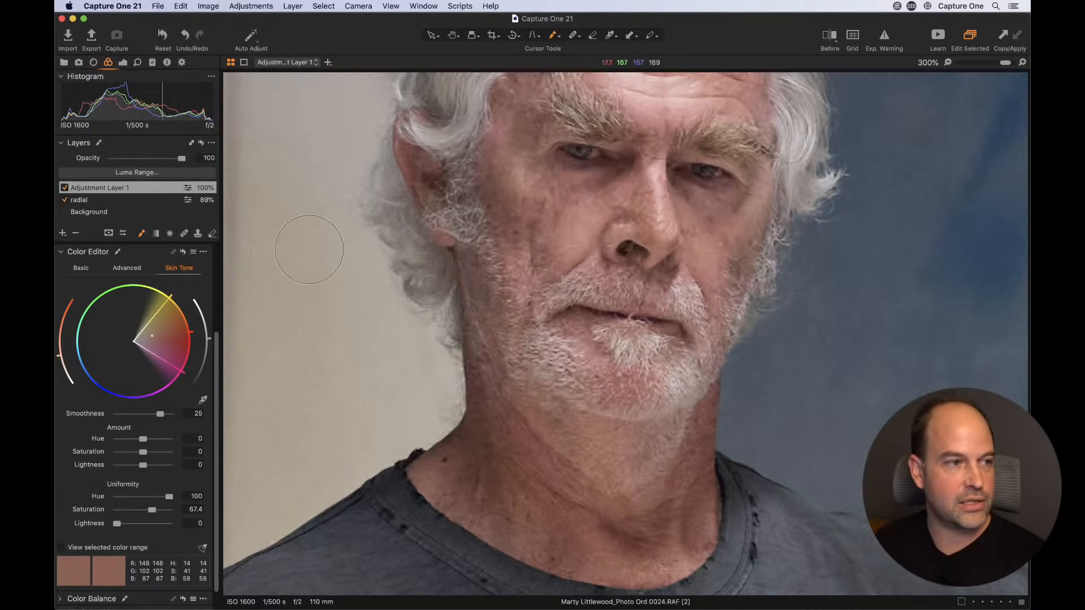
click(64, 188)
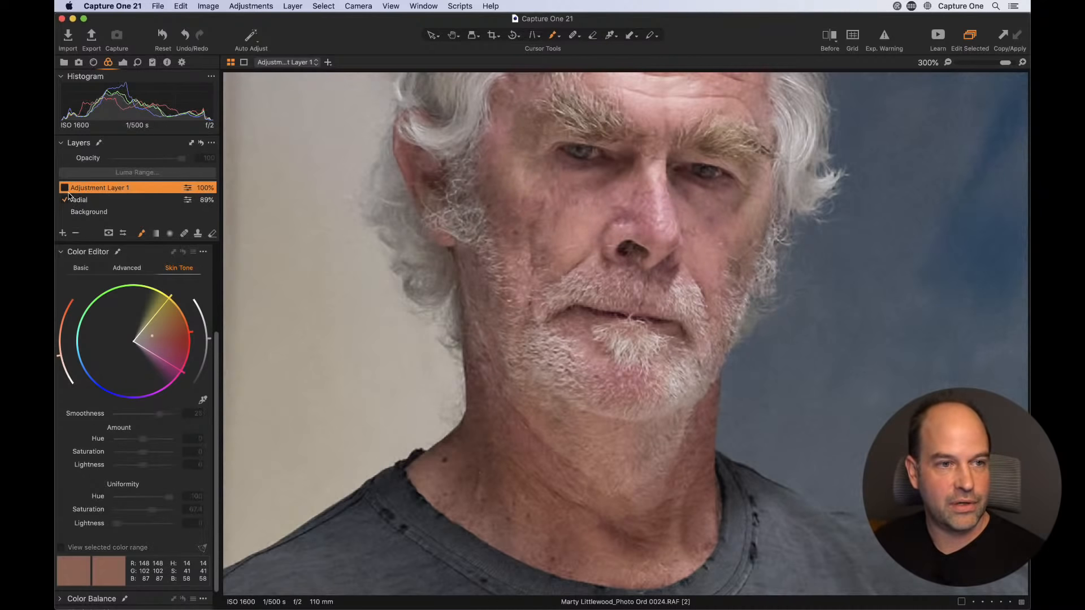
click(65, 189)
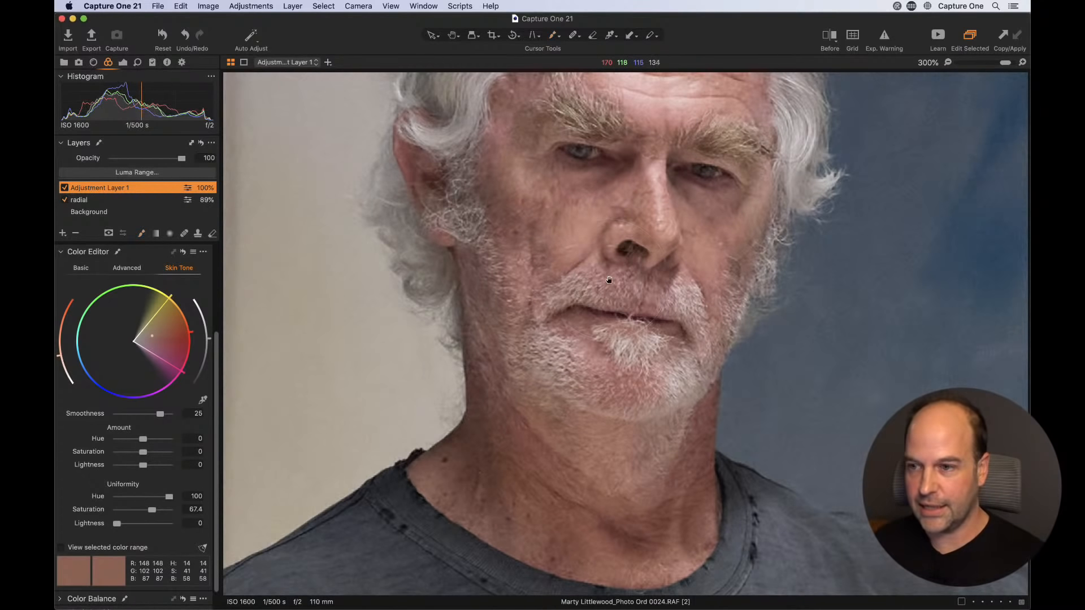
- Fit the whole surfboard photo in view and compare it with the original using the split before/after view
double_click(510, 331)
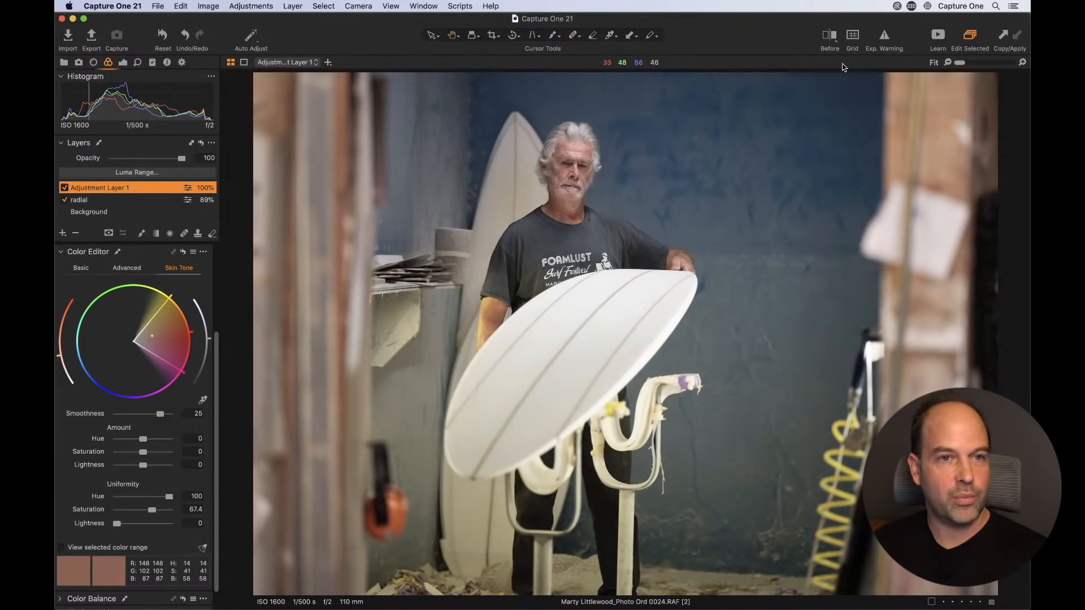
click(829, 37)
drag(617, 332, 597, 305)
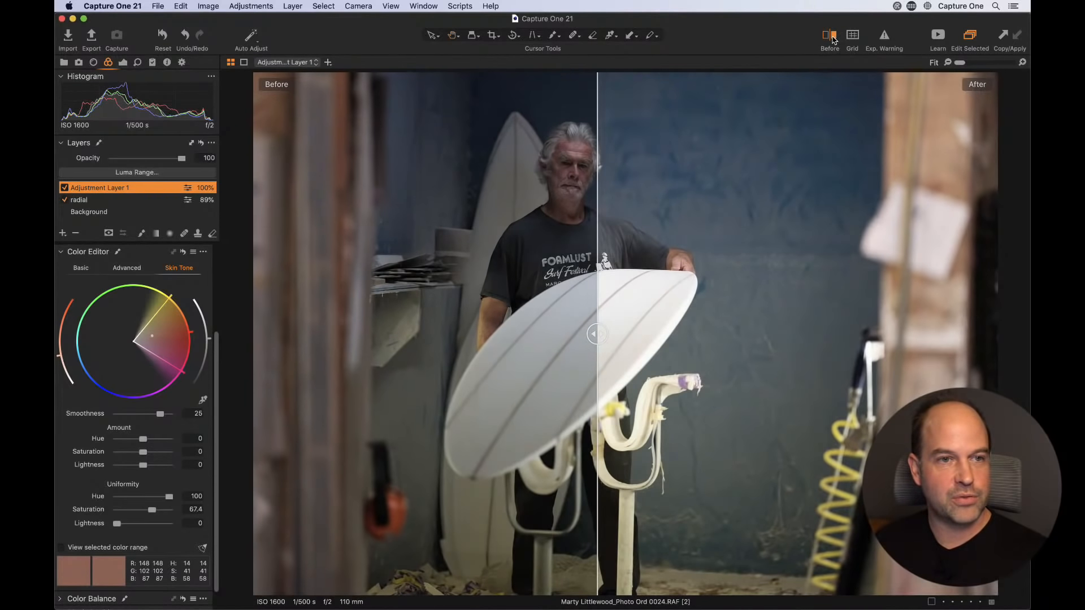
click(834, 39)
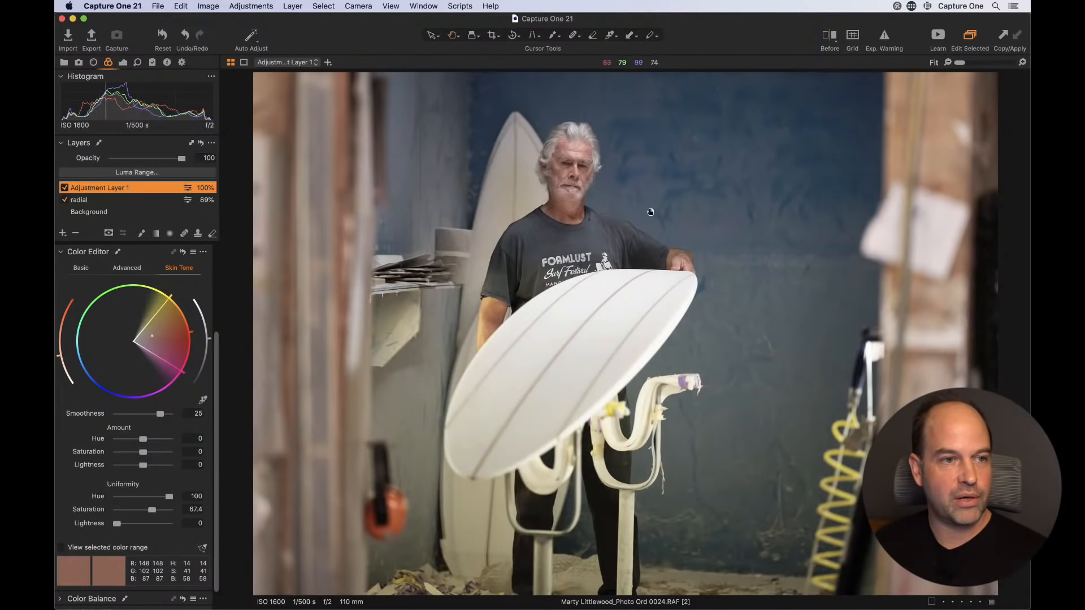
click(201, 144)
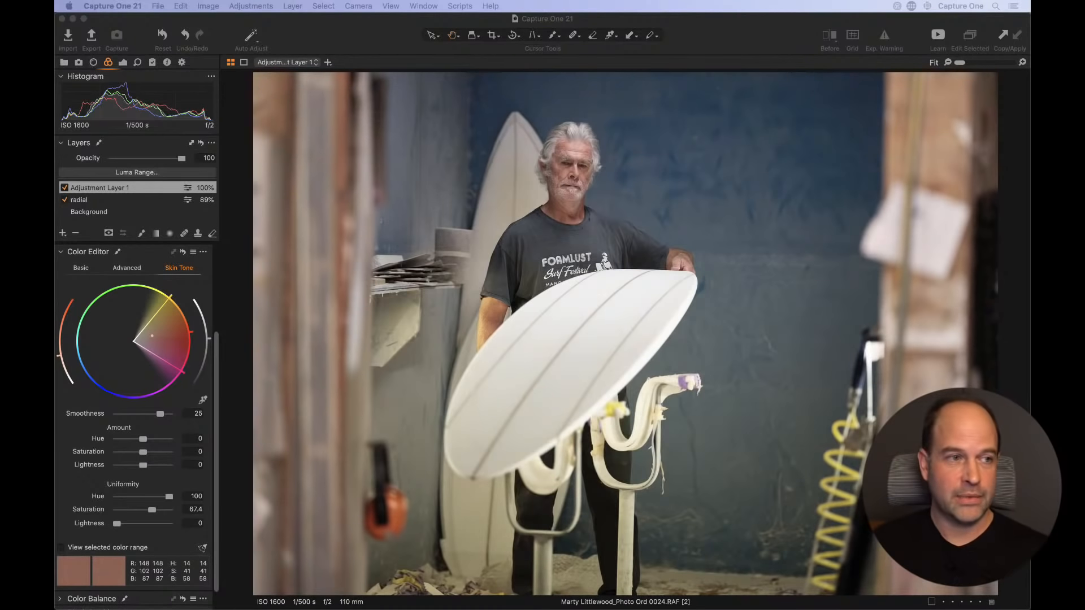
click(246, 272)
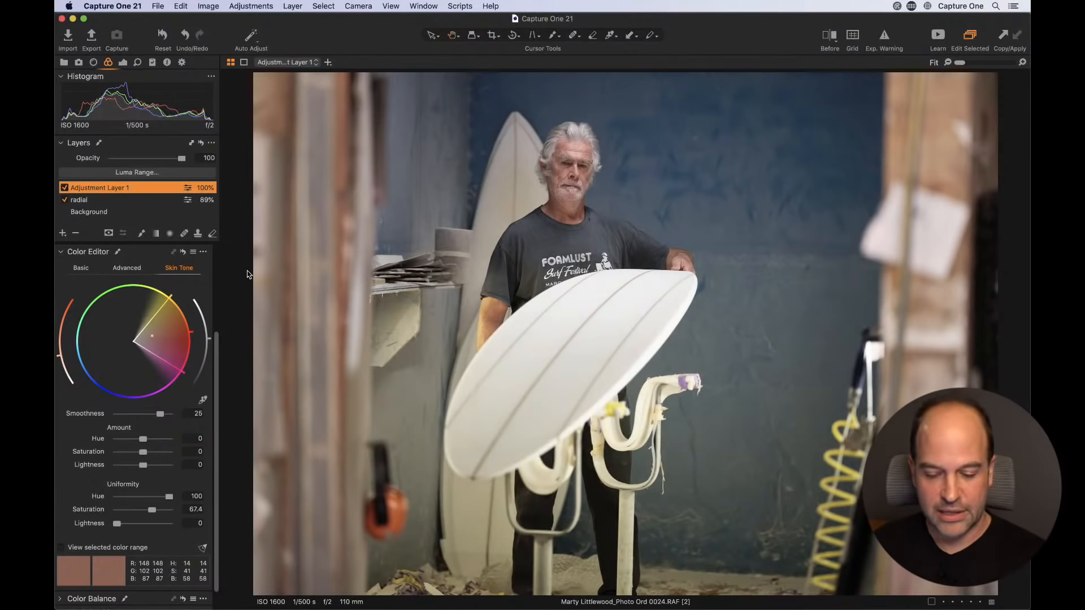
- Open the yellow-tagged close-up portrait and compare the cheek and nose at 100% with the Skin Tone layer off and on
key(g)
double_click(354, 514)
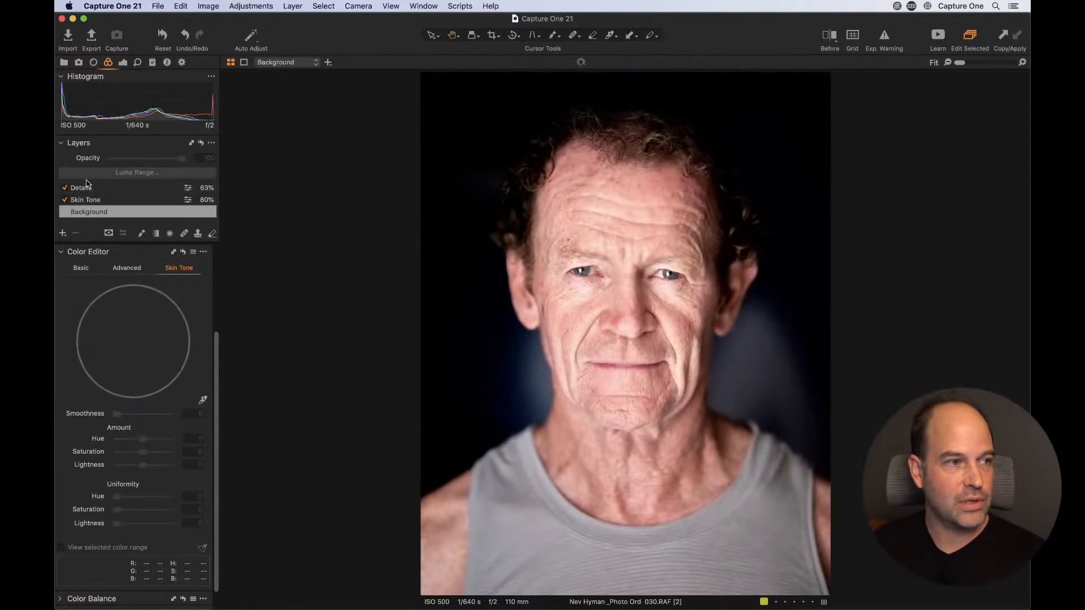
double_click(648, 326)
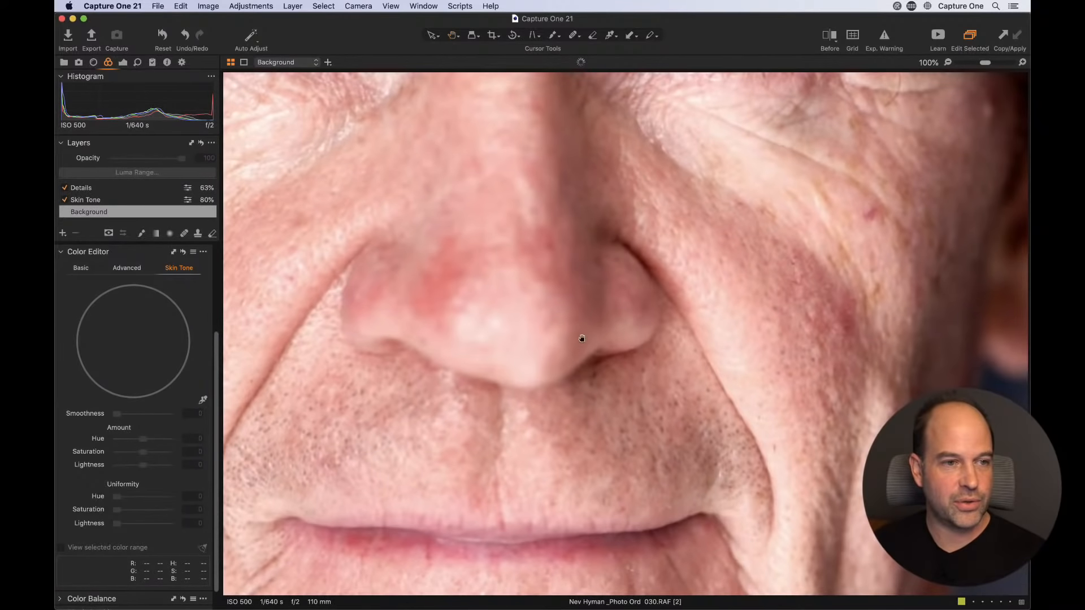
drag(582, 339, 811, 357)
click(65, 200)
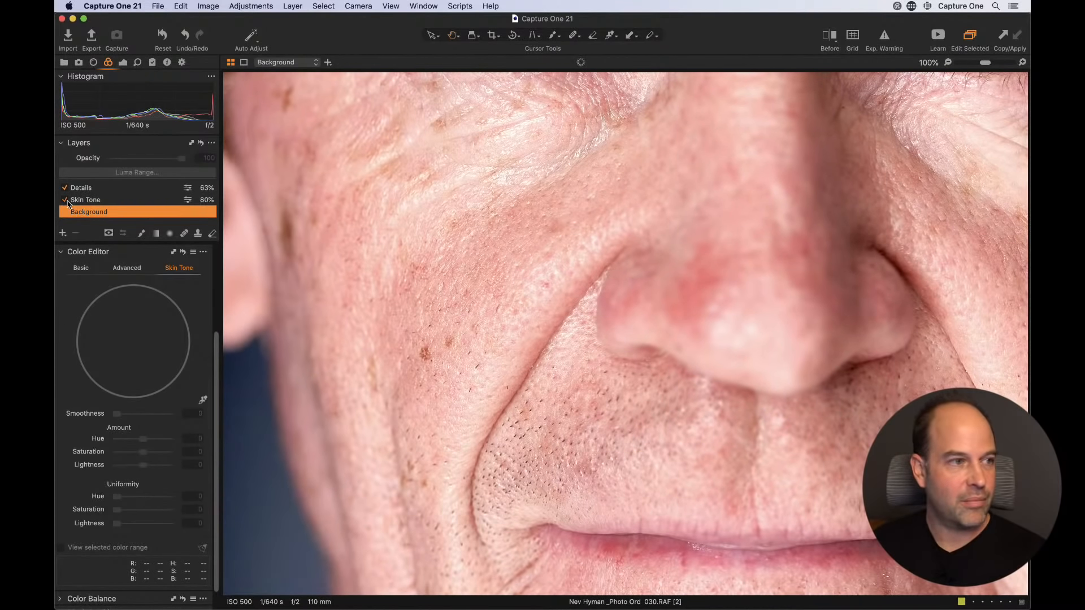
click(64, 200)
- Compare the close-up skin with the Details layer off and on, and return to the whole portrait
click(82, 188)
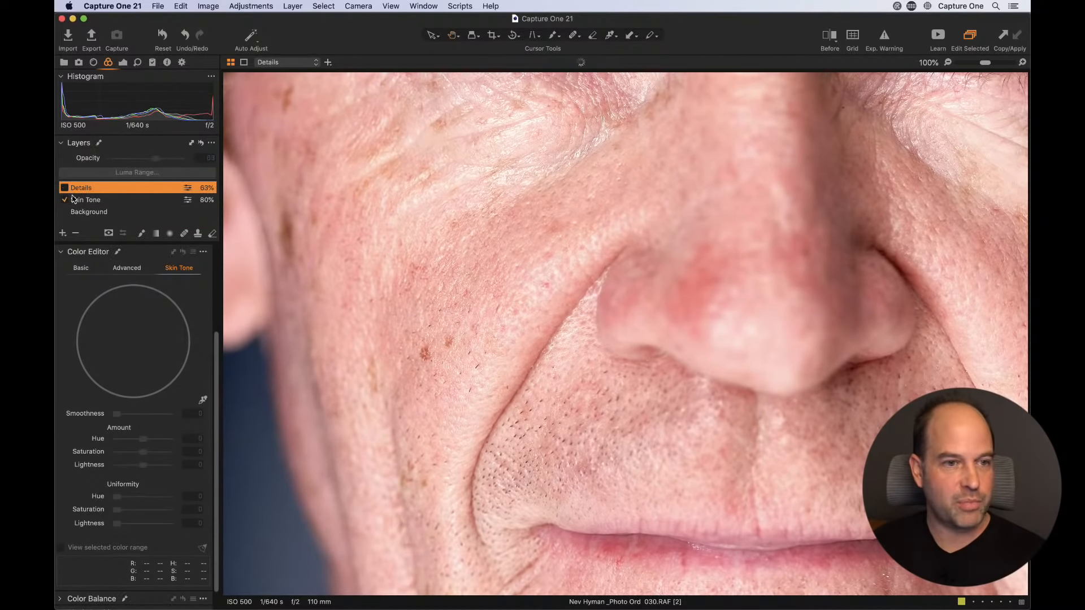
click(65, 188)
click(65, 188)
key(super+0)
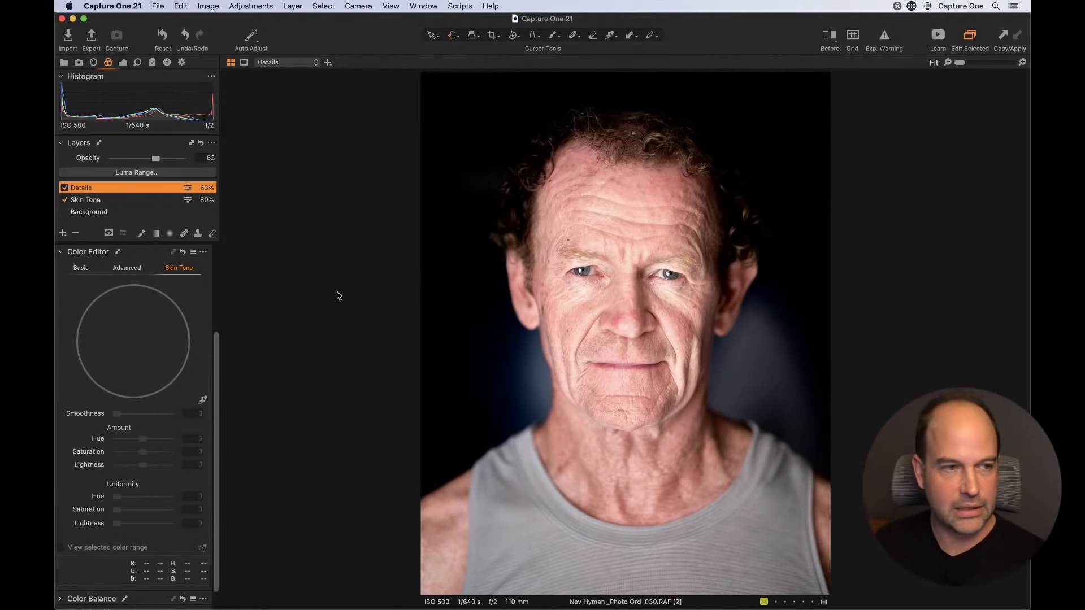
- Return to the thumbnails and show the Heal and Clone album from the library
key(g)
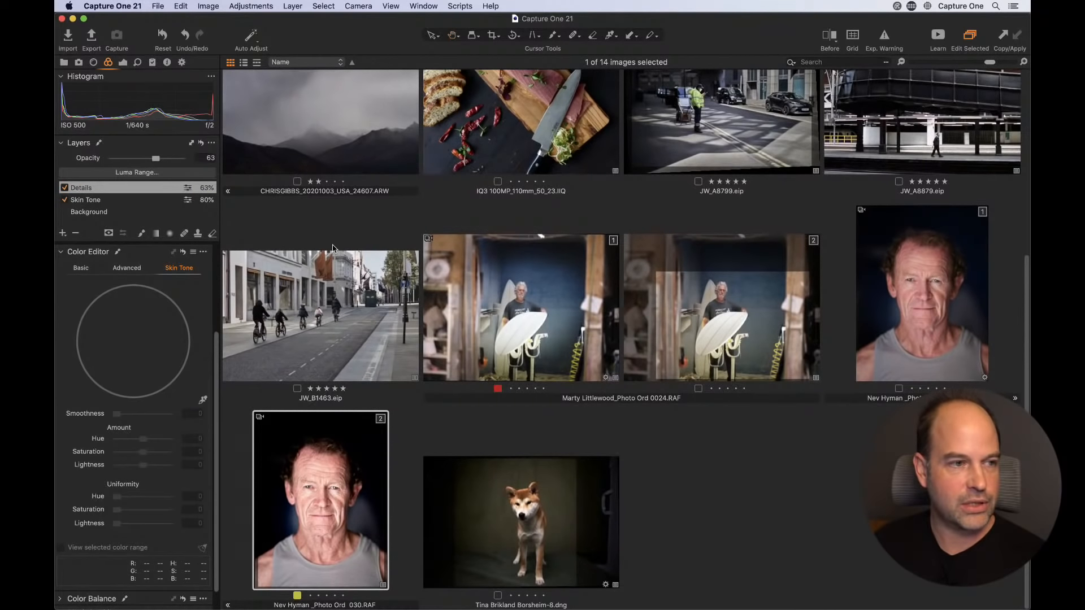
scroll(335, 255, up, 3)
click(64, 62)
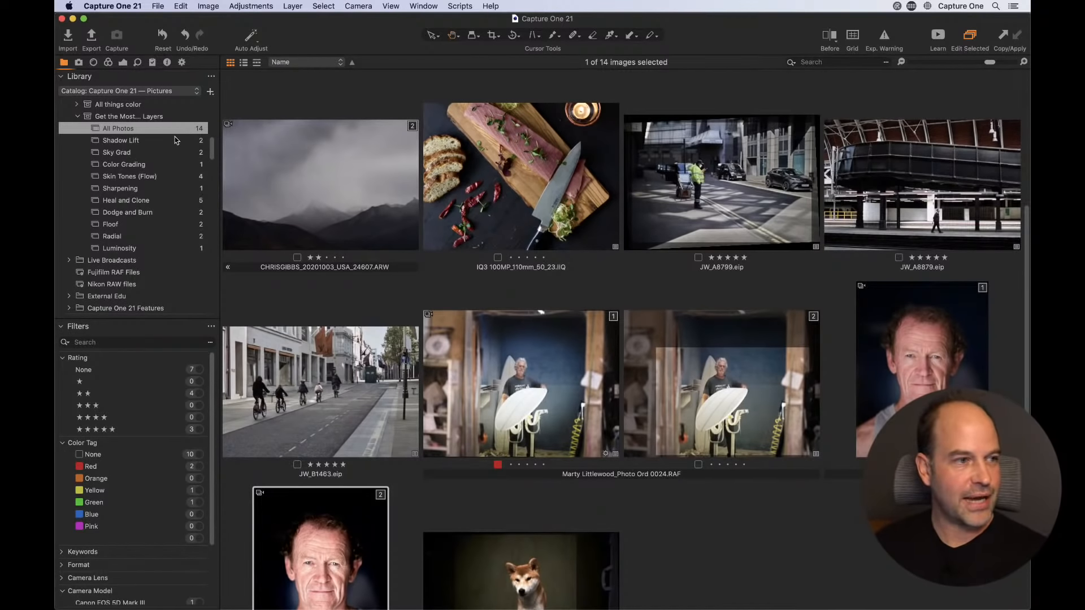
click(148, 200)
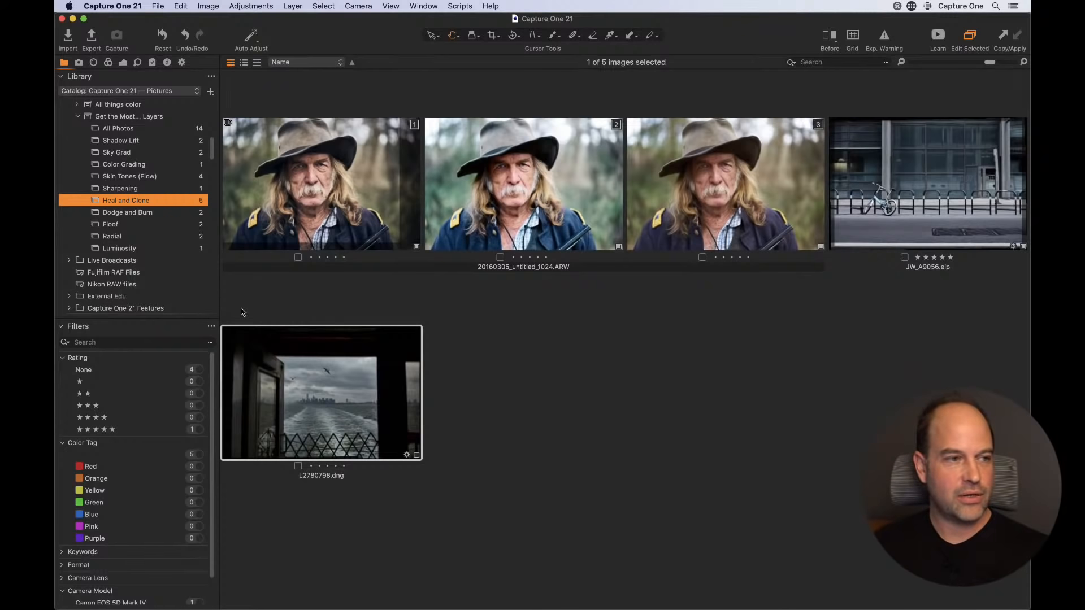
- Open L2780798.dng with the exposure tools and reset its layers, removing the existing clone and heal layers
click(124, 64)
double_click(354, 372)
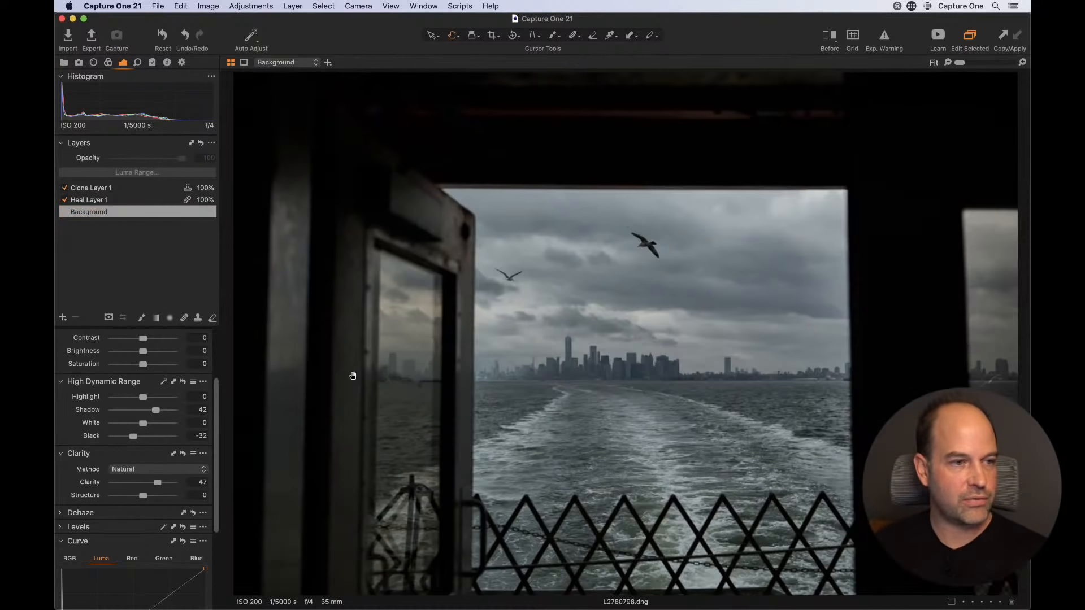
click(201, 144)
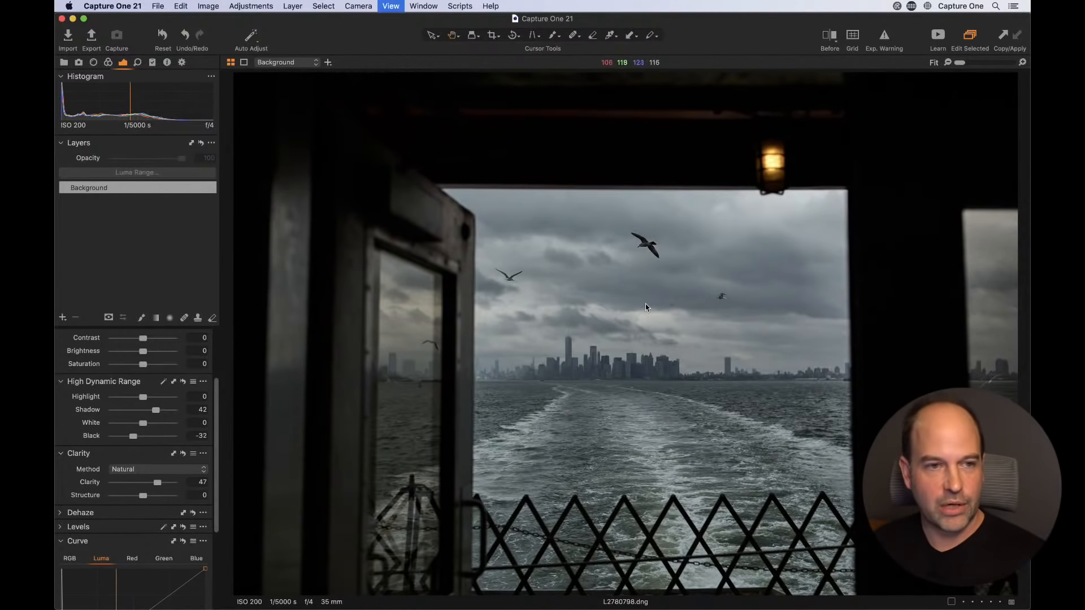
- Look briefly at the bicycle photo JW_A9056.eip and return to the album's thumbnails
key(alt+super+v)
double_click(895, 265)
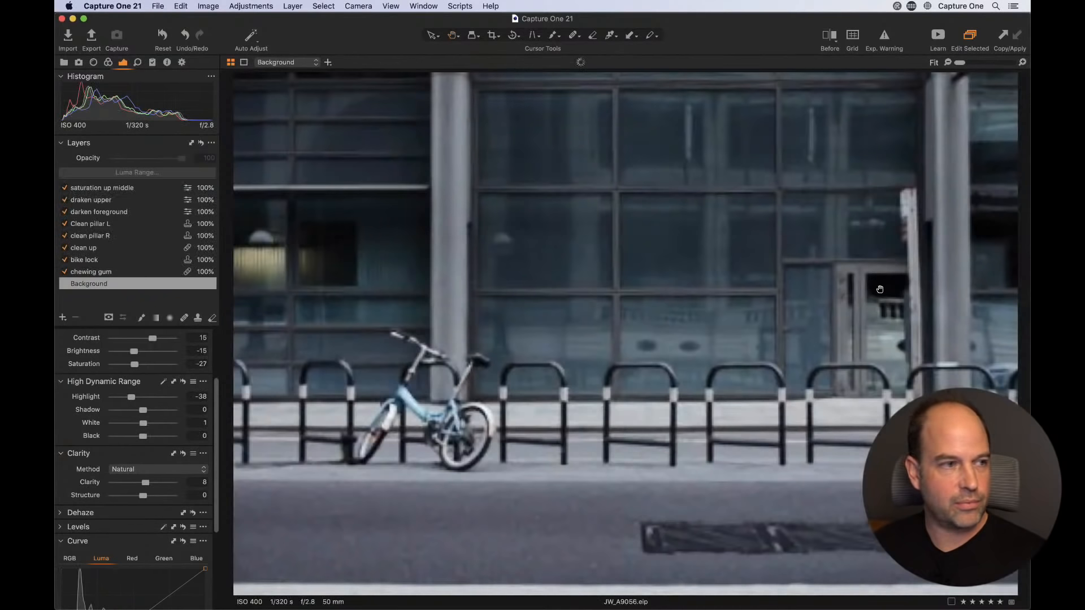
key(alt+super+v)
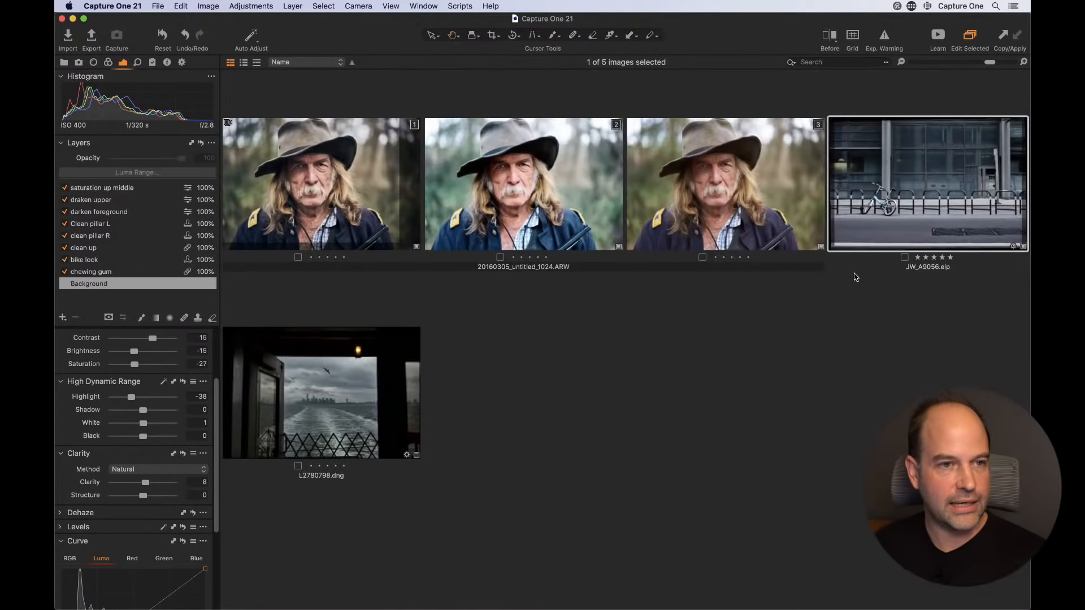
- Reopen L2780798.dng and heal away the small bird below and right of the large gull, using a Heal brush of size 46
double_click(363, 370)
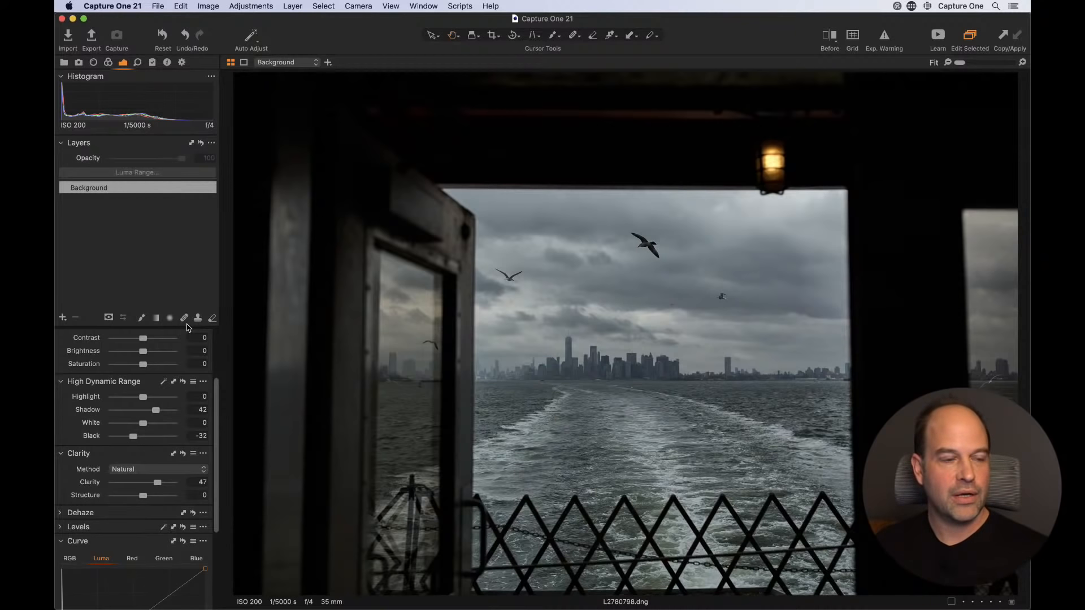
click(720, 303)
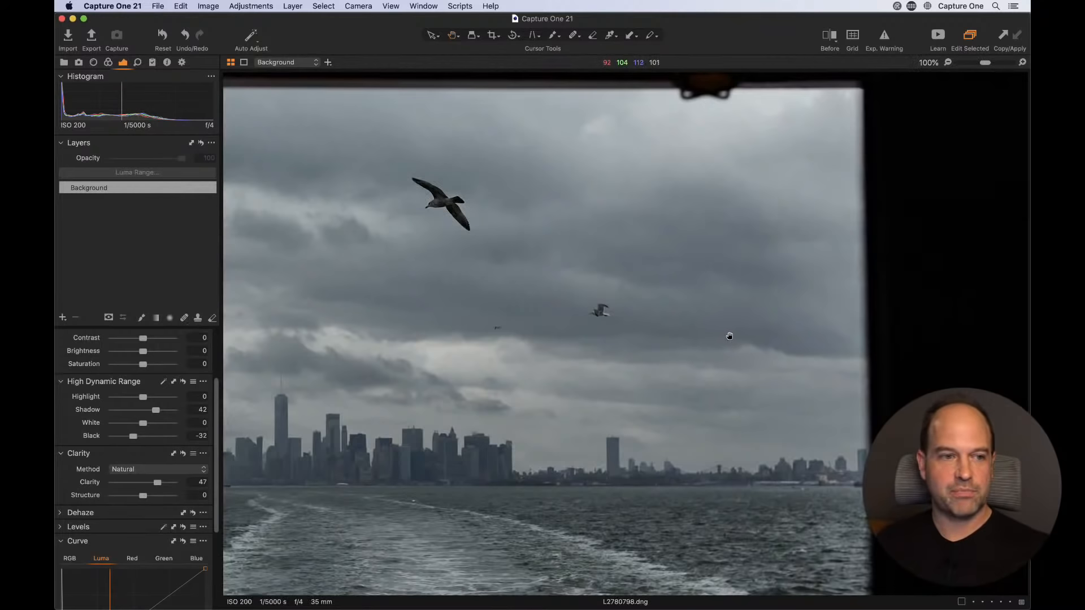
drag(639, 316, 650, 261)
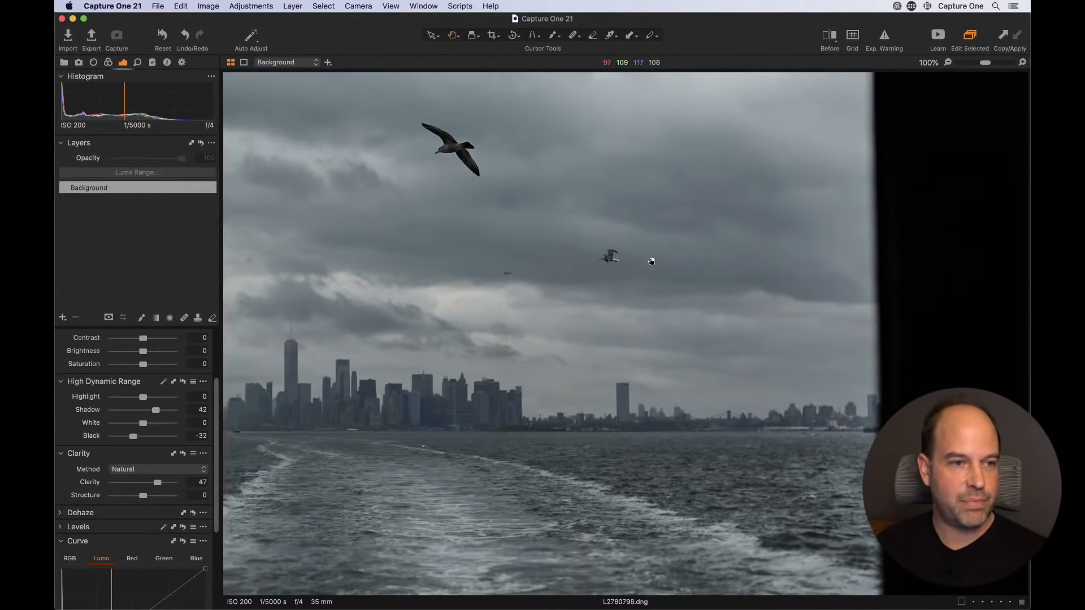
click(186, 319)
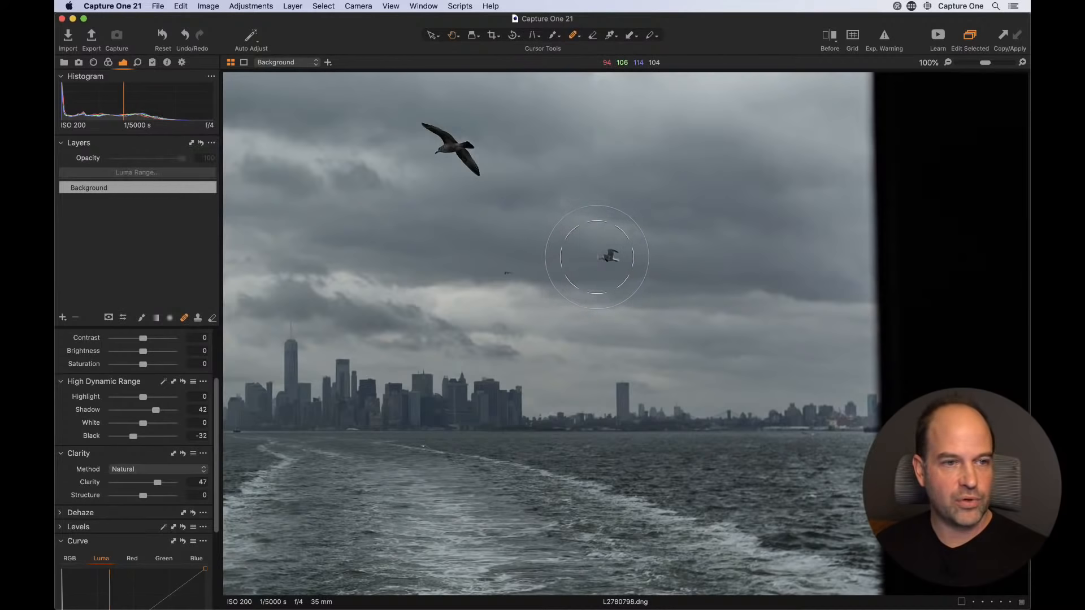
right_click(701, 202)
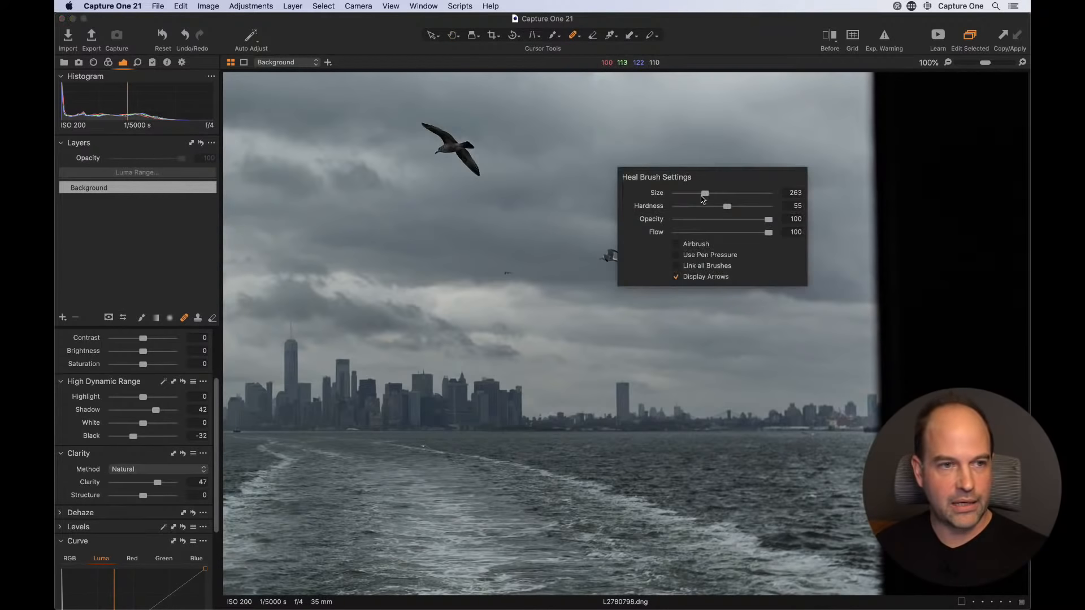
drag(706, 195, 689, 194)
click(606, 252)
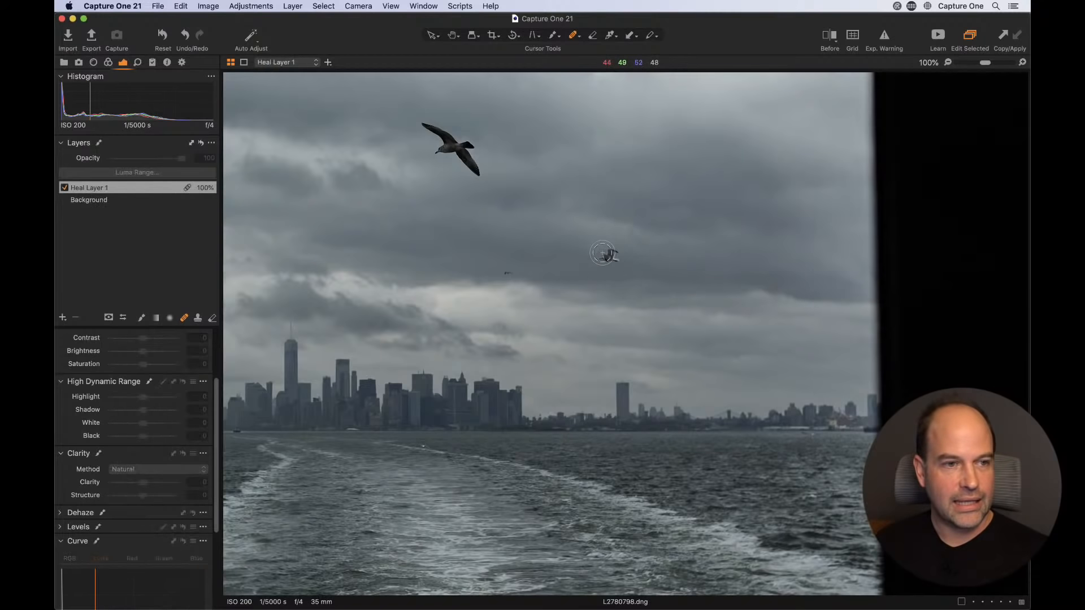
mouse_move(606, 250)
mouse_down()
mouse_move(611, 261)
mouse_move(607, 250)
mouse_up()
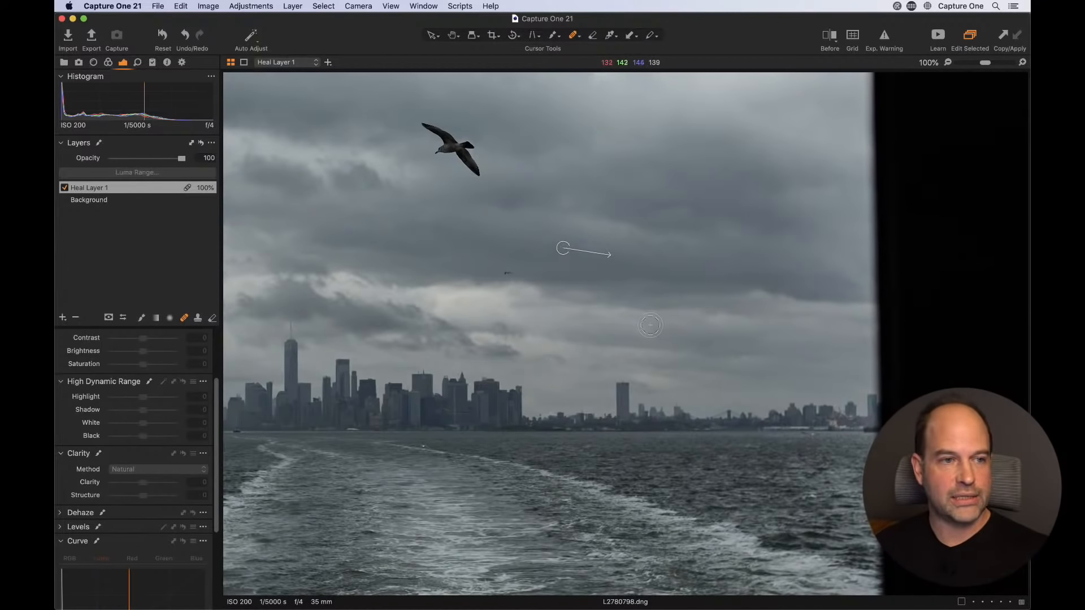
- Reduce the Heal brush size further and paint over the tiny distant bird and the gull near the door frame
right_click(471, 243)
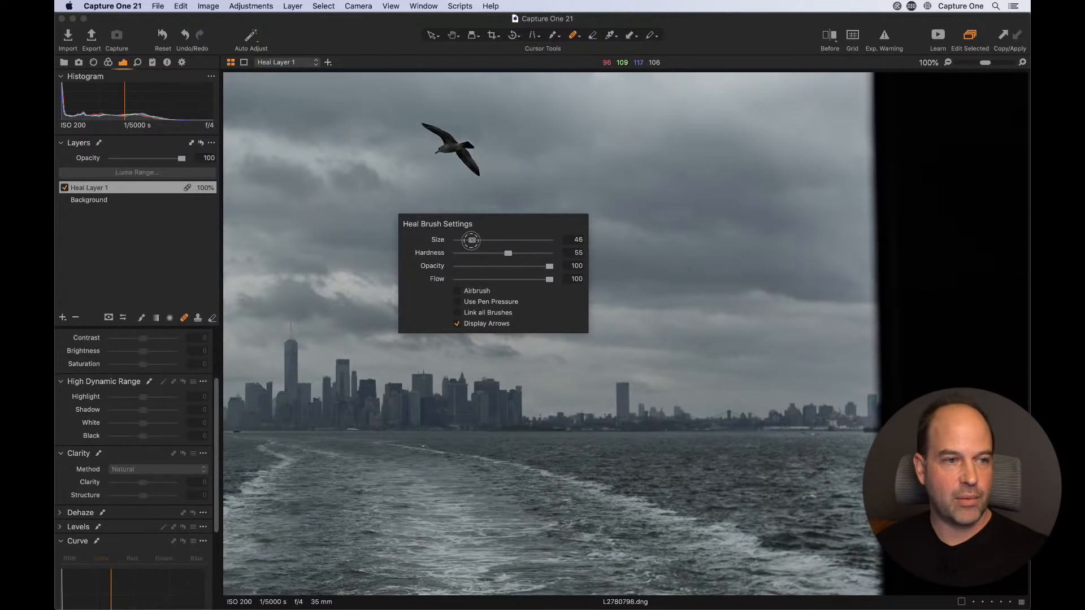
drag(471, 240, 463, 240)
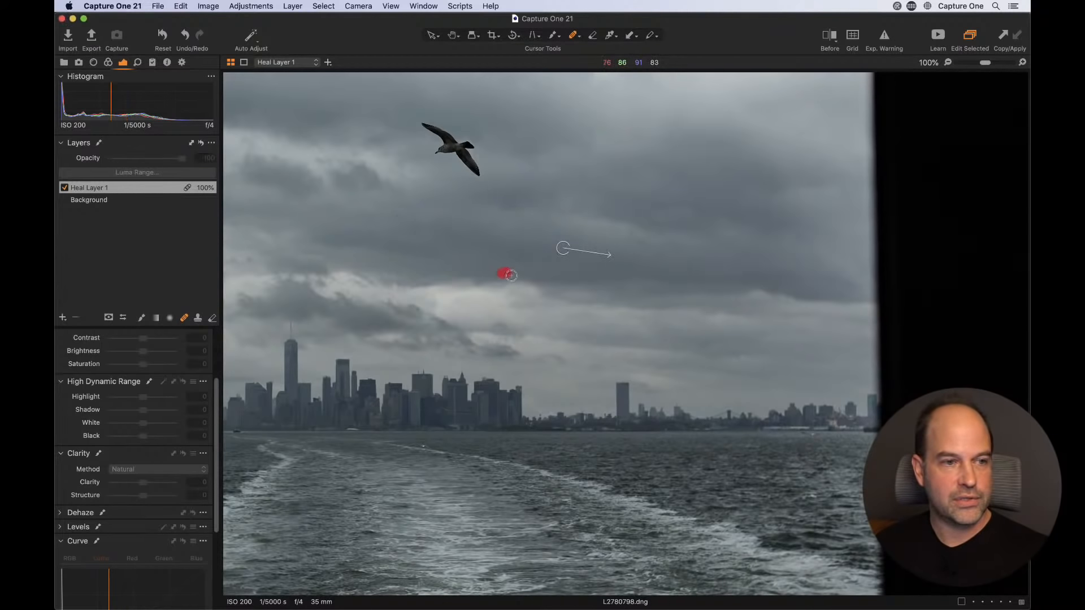
click(508, 274)
drag(400, 310, 763, 334)
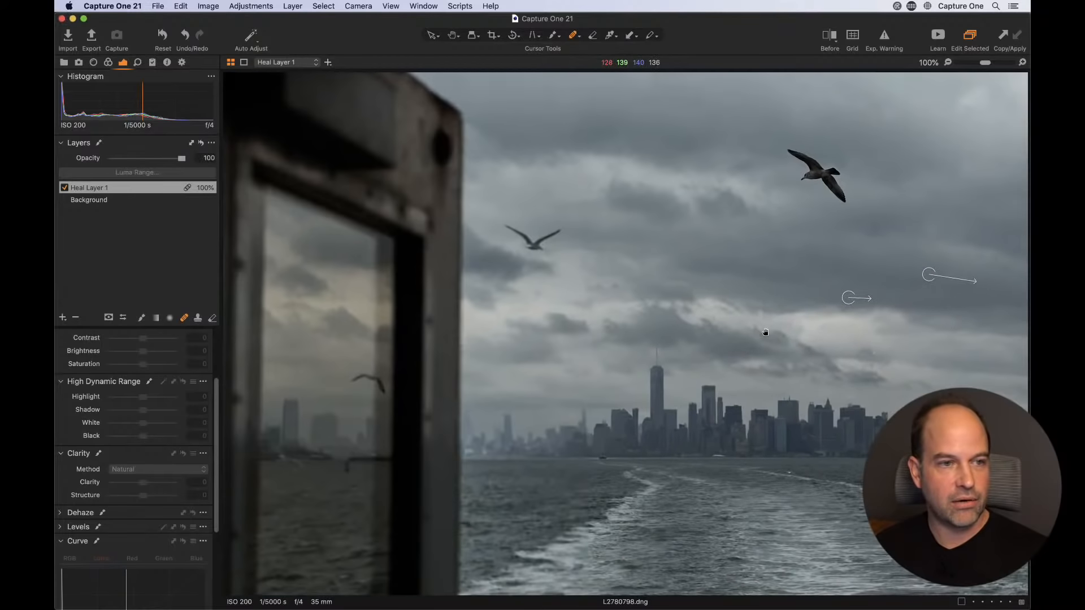
drag(500, 225, 525, 238)
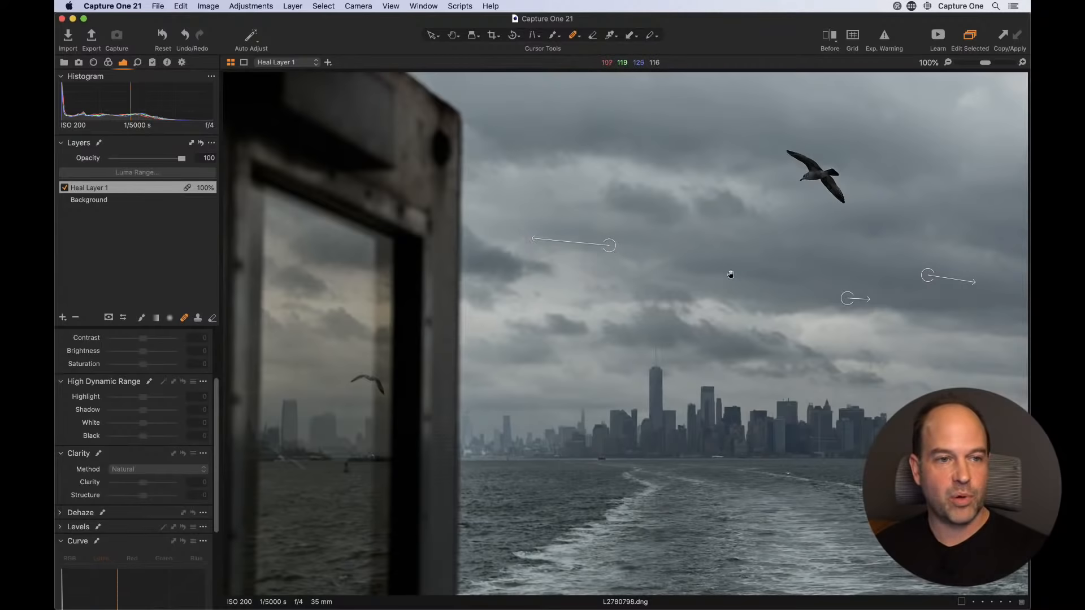
- Move the source point of the heal near the door frame farther away across the sky, and check the healed area
mouse_move(729, 274)
mouse_down()
mouse_move(484, 308)
mouse_move(574, 279)
mouse_up()
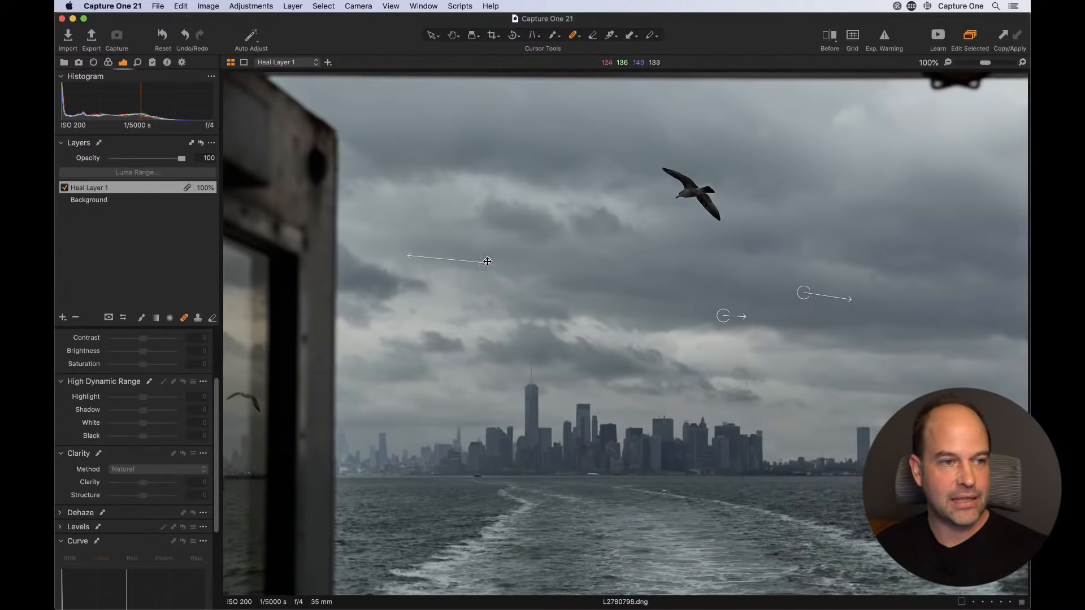
mouse_move(487, 261)
mouse_down()
mouse_move(491, 294)
mouse_move(586, 254)
mouse_up()
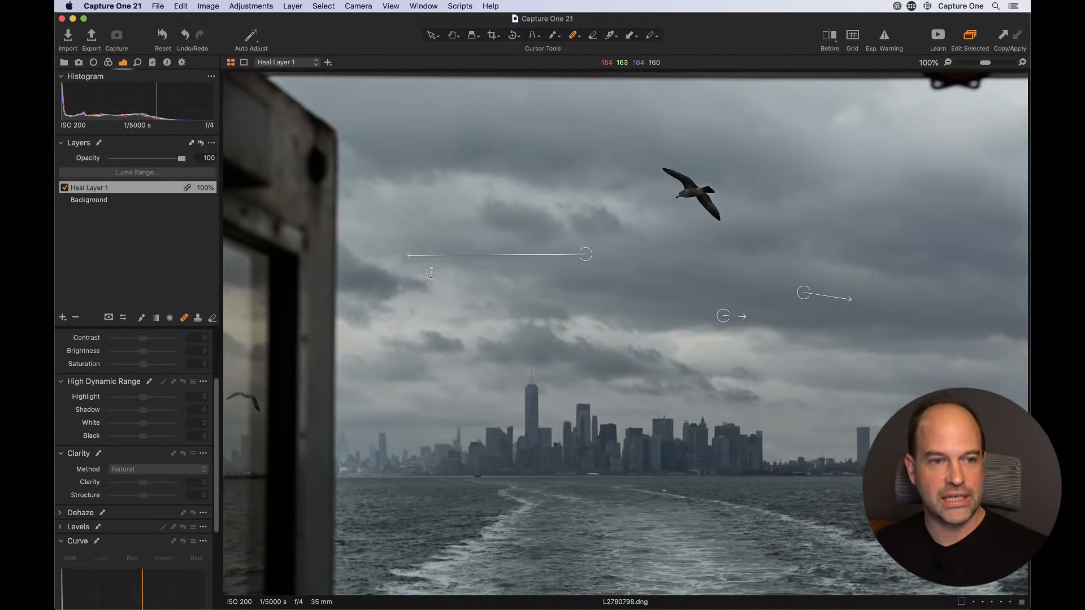
mouse_move(627, 287)
mouse_down()
mouse_move(526, 307)
mouse_move(547, 279)
mouse_move(604, 246)
mouse_up()
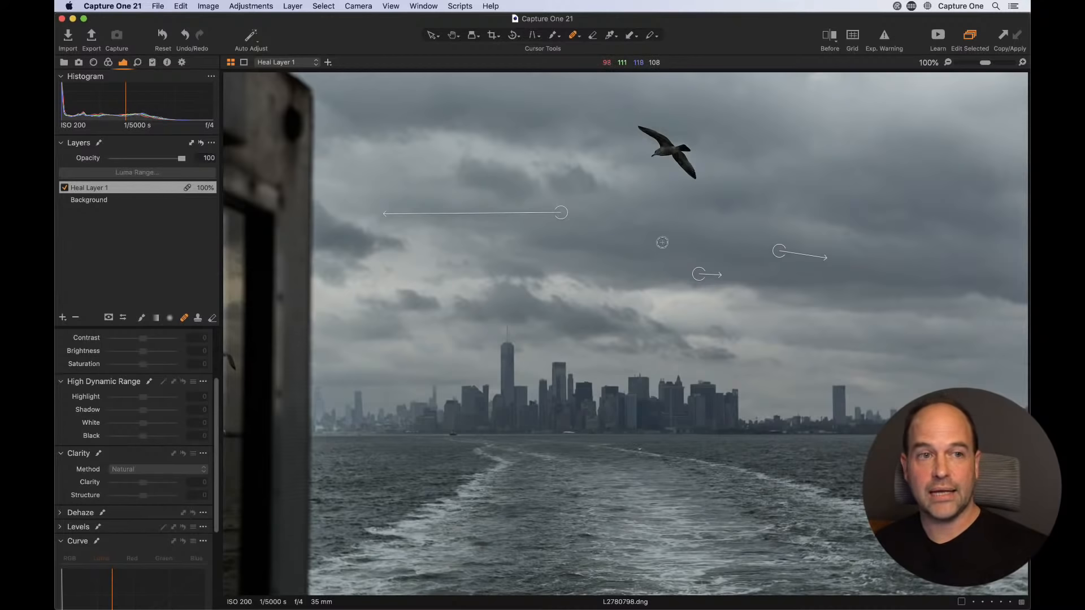
scroll(673, 260, right, 5)
scroll(672, 260, up, 3)
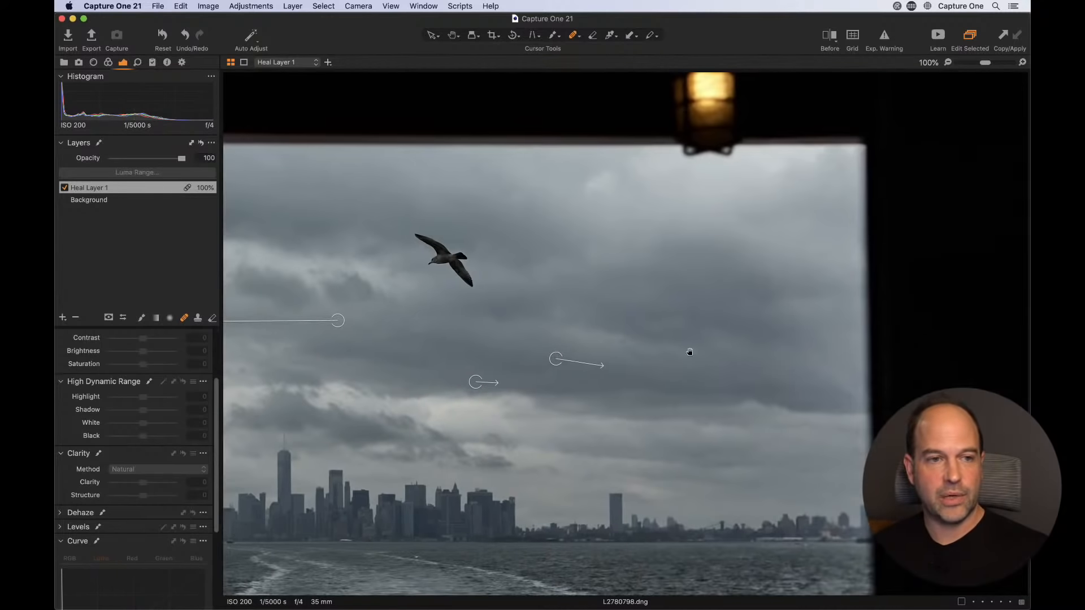
- Return to the album and open the bicycle photo JW_A9056.eip with the Pan tool, fitted whole in the viewer
key(super+alt+v)
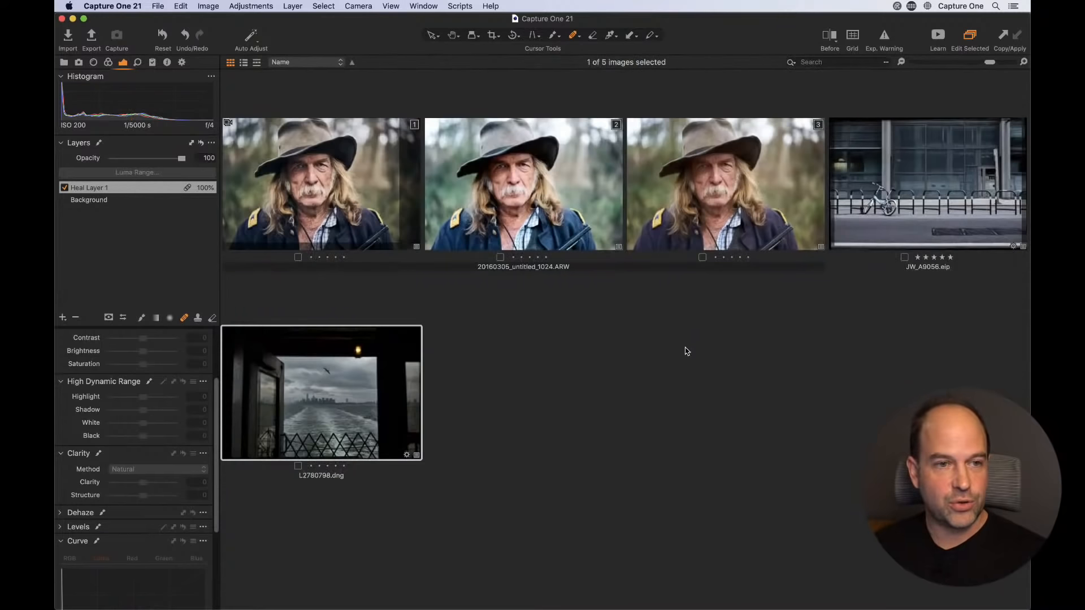
click(917, 211)
key(super+alt+v)
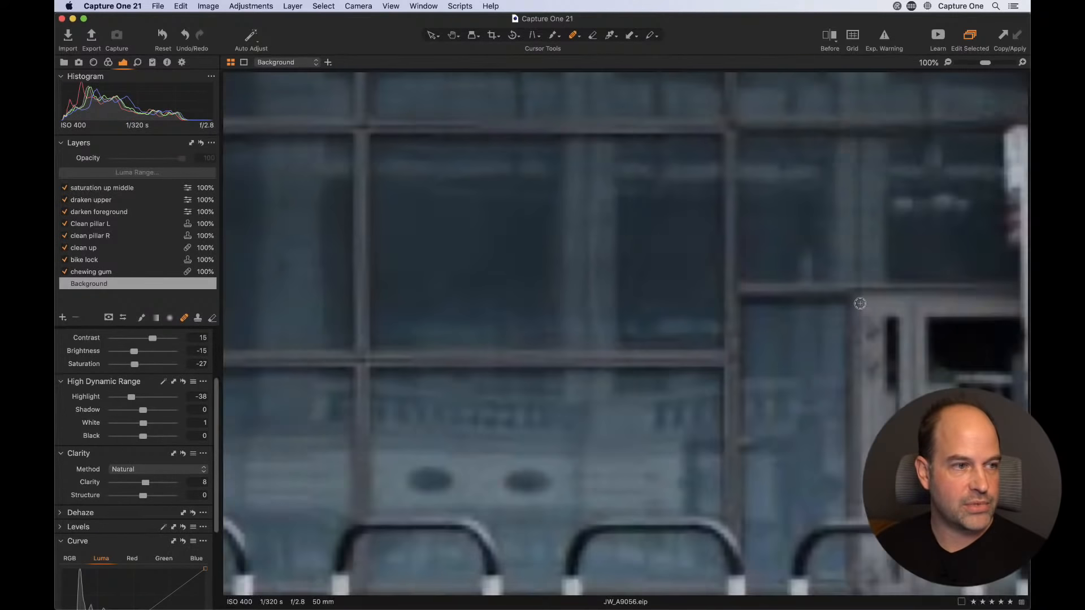
key(h)
double_click(692, 371)
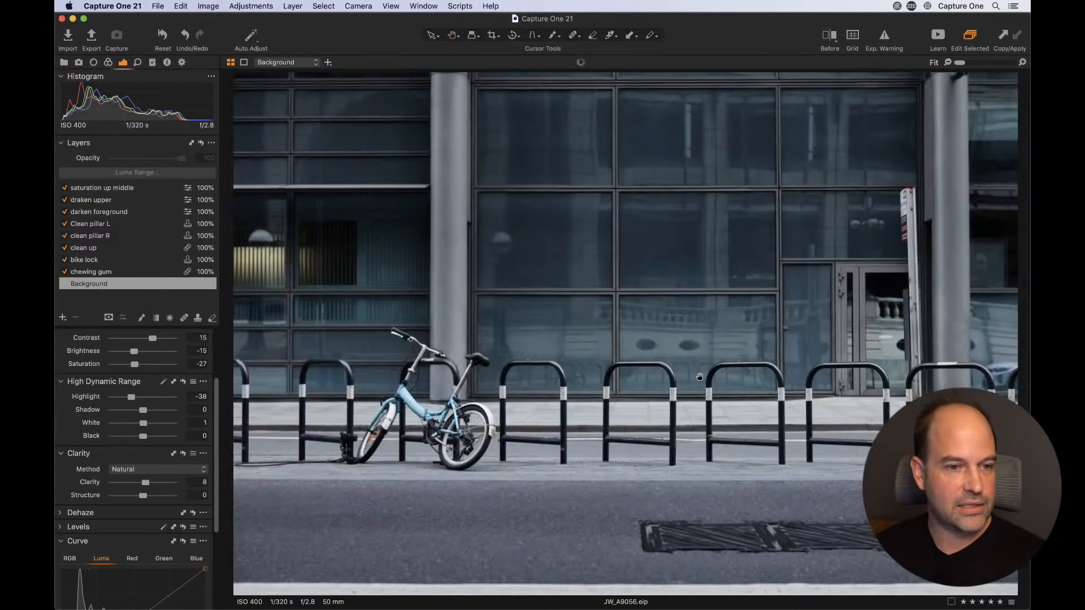
- Delete the chewing gum and clean up layers from the bicycle photo
click(107, 273)
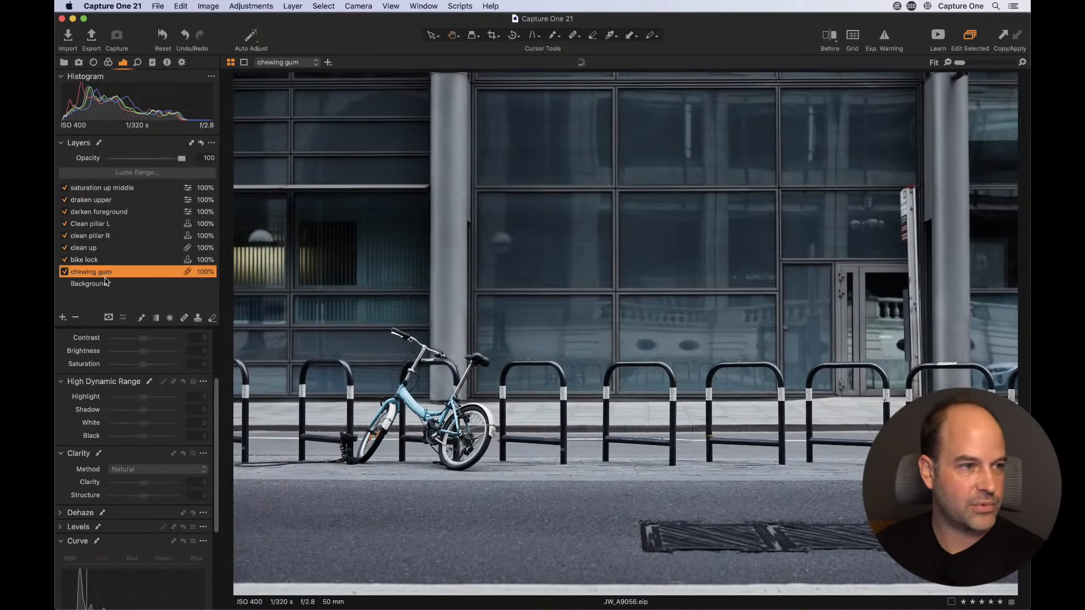
click(77, 320)
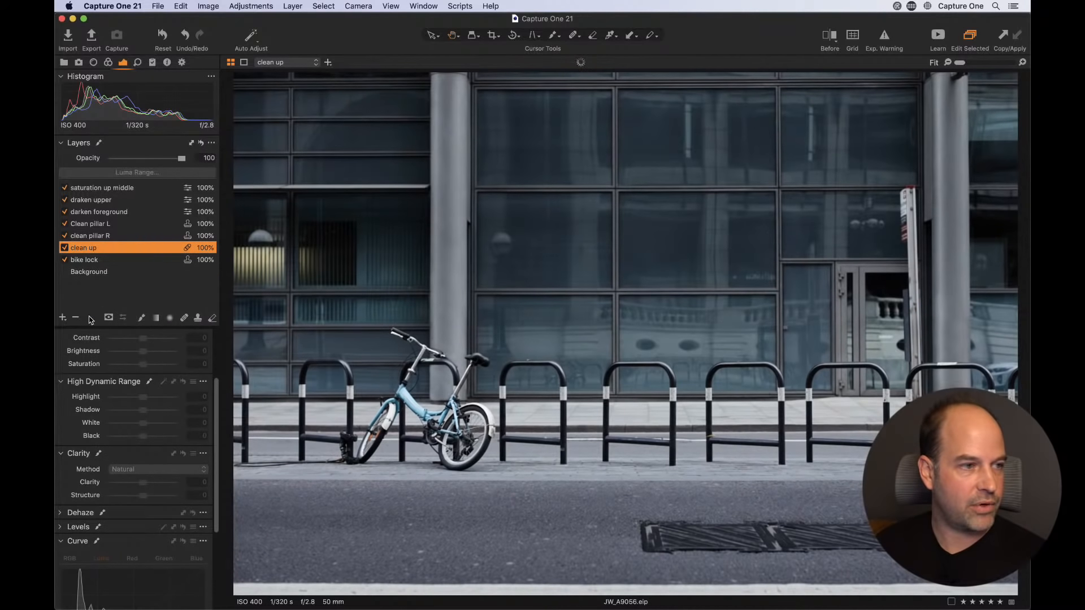
click(76, 320)
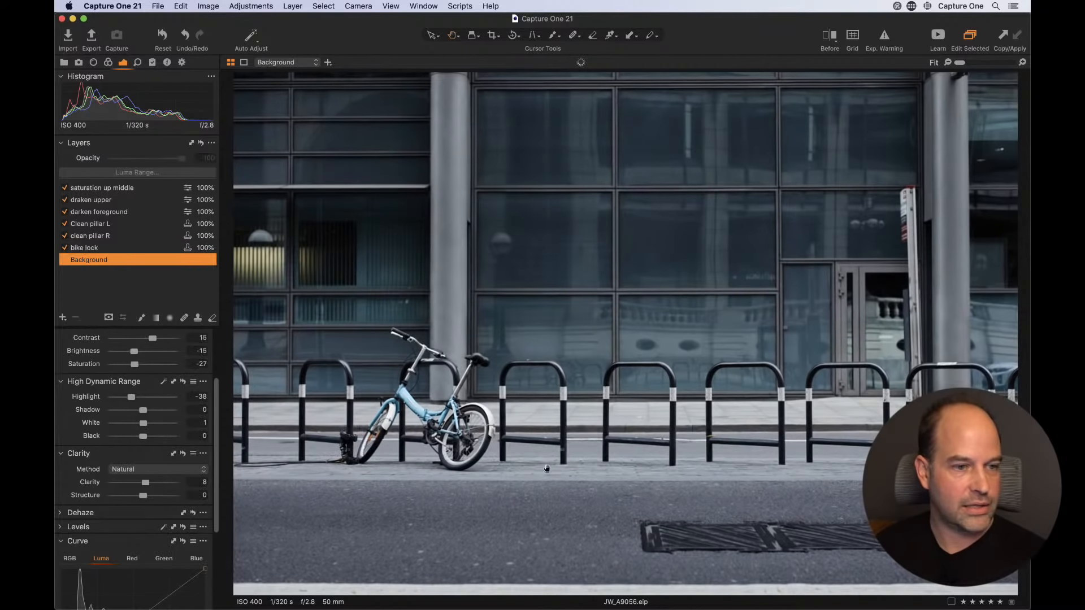
- Heal the first chewing gum spot on the asphalt below the racks at 100% view, on a new heal layer
double_click(545, 534)
drag(495, 509, 390, 461)
drag(804, 452, 636, 462)
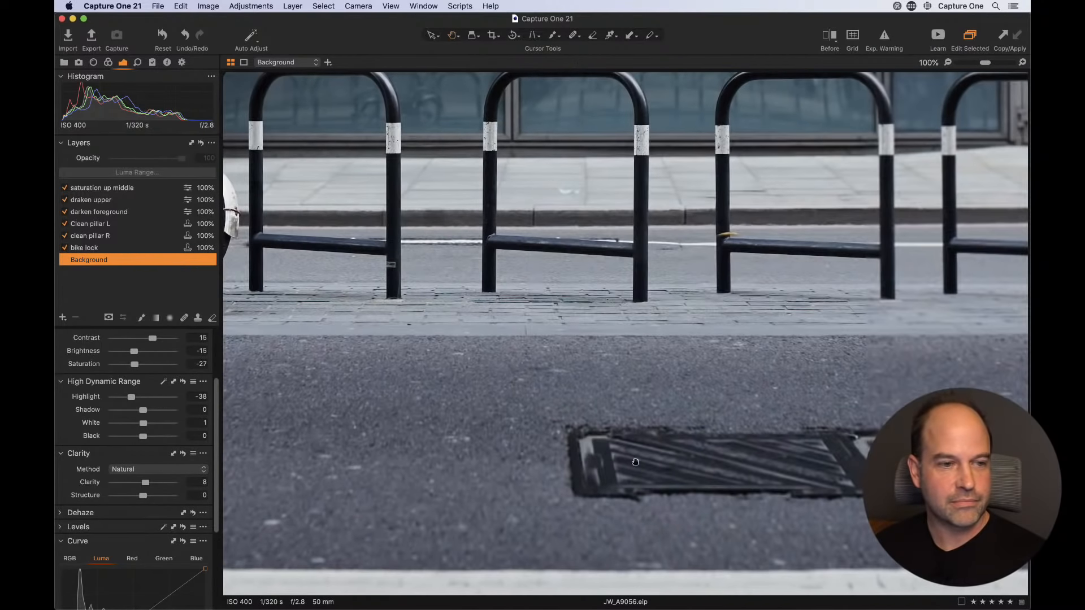
drag(471, 469, 711, 453)
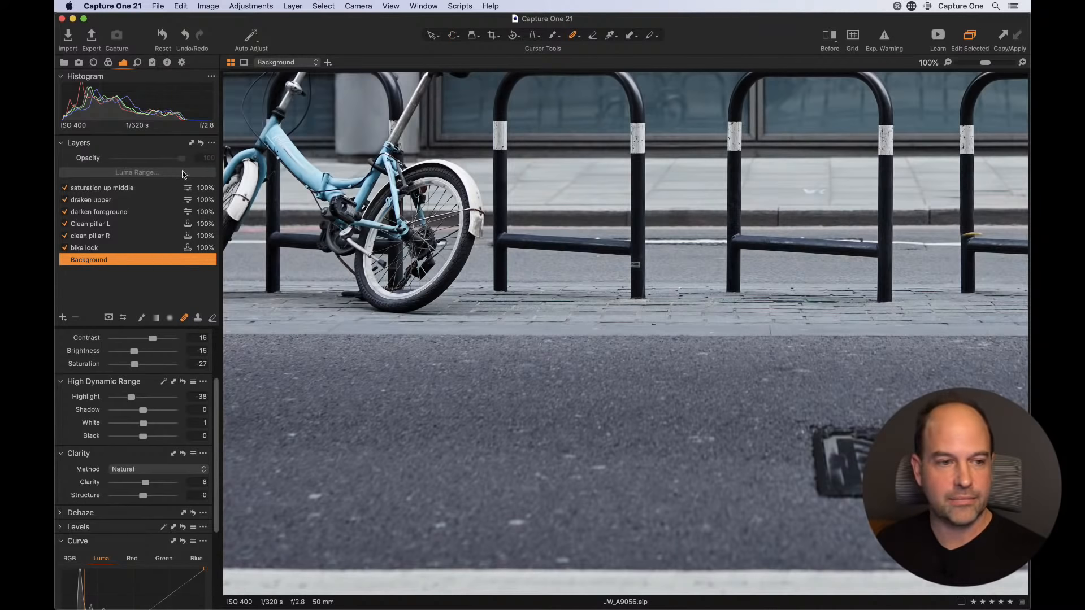
click(574, 456)
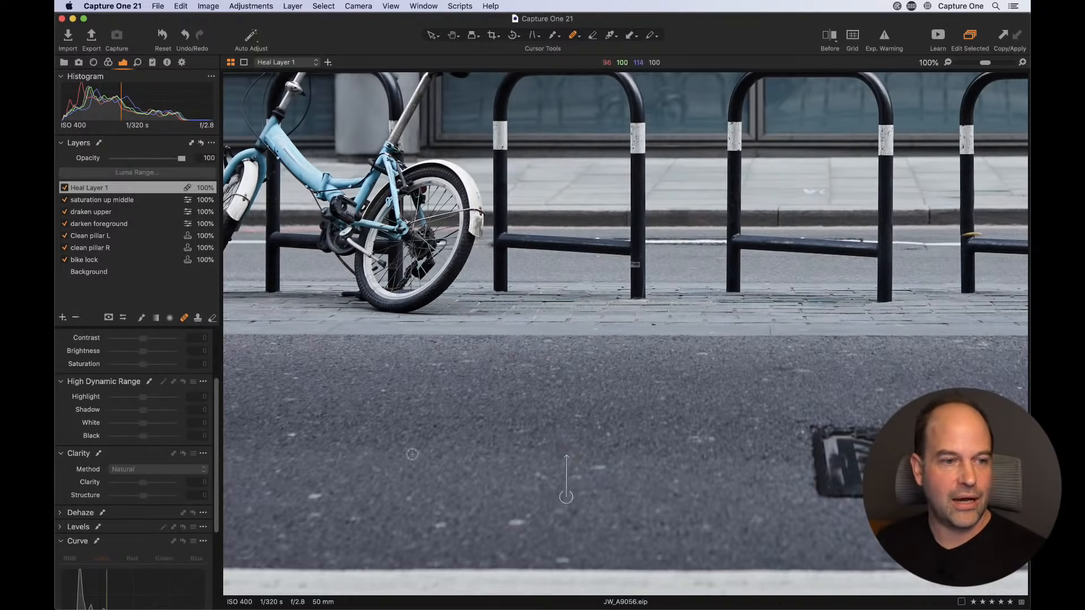
- Heal two more chewing gum spots on the road in front of the bicycle
scroll(411, 453, down, 2)
drag(427, 450, 585, 413)
scroll(524, 507, down, 1)
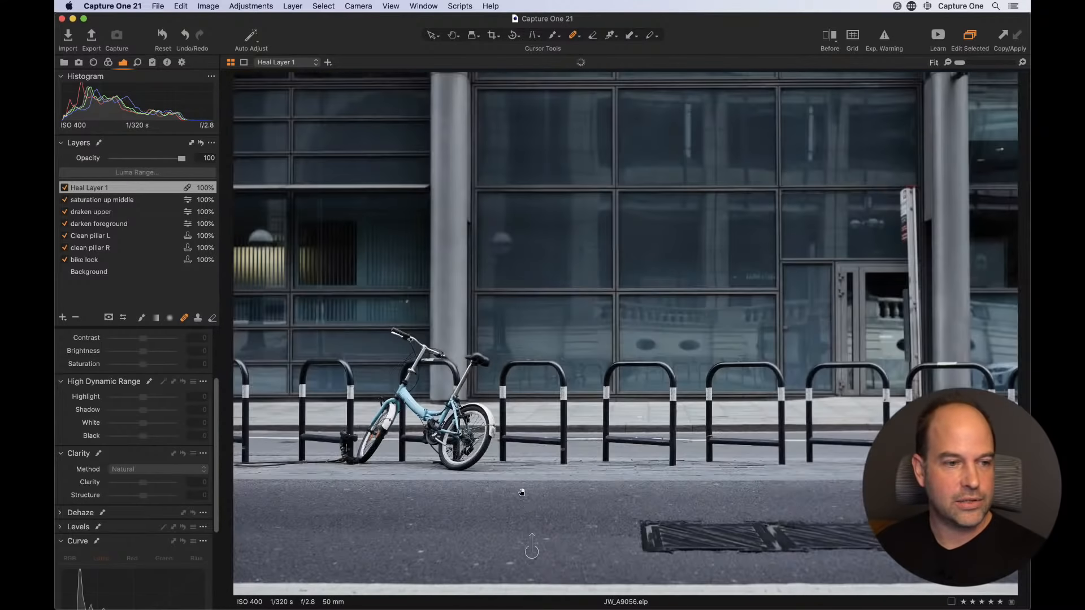
scroll(492, 534, up, 3)
click(438, 433)
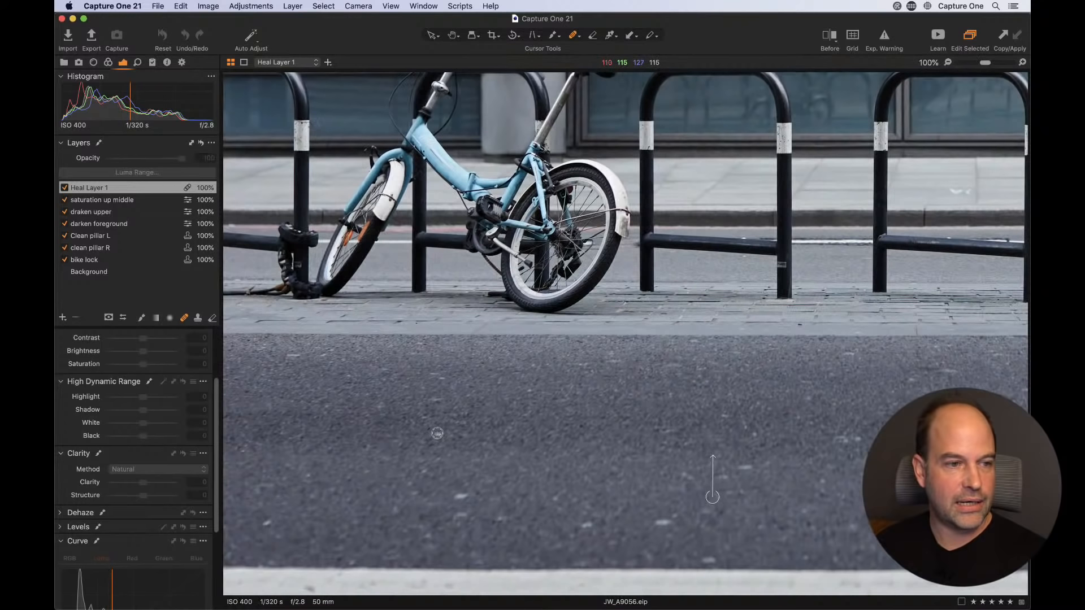
drag(457, 496, 470, 495)
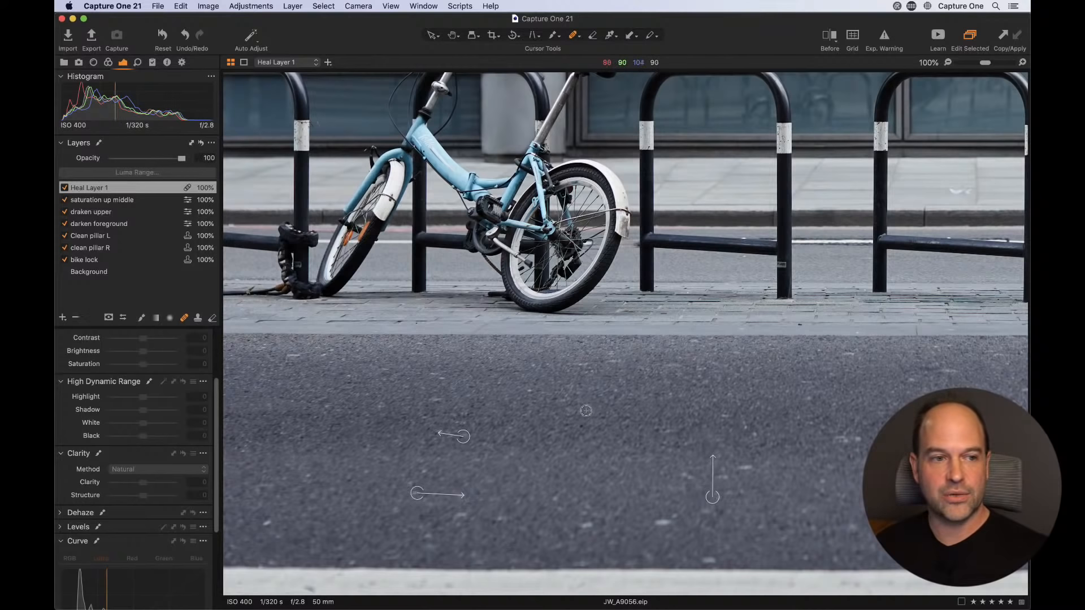
- Adjust the Heal brush and heal more light gum spots across the road, from the kerb edge to the white line
right_click(583, 382)
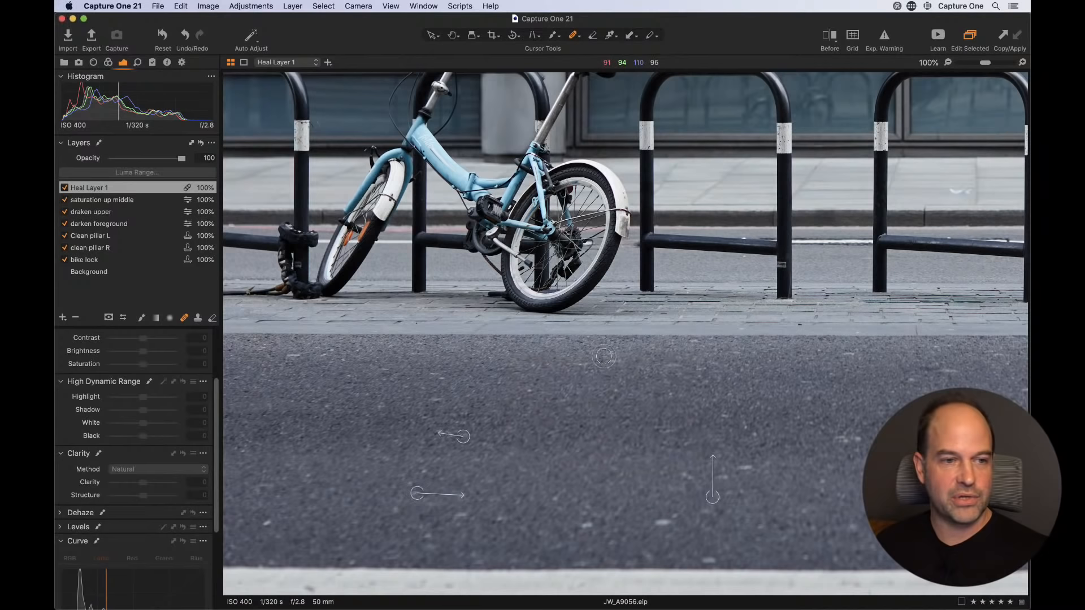
click(722, 415)
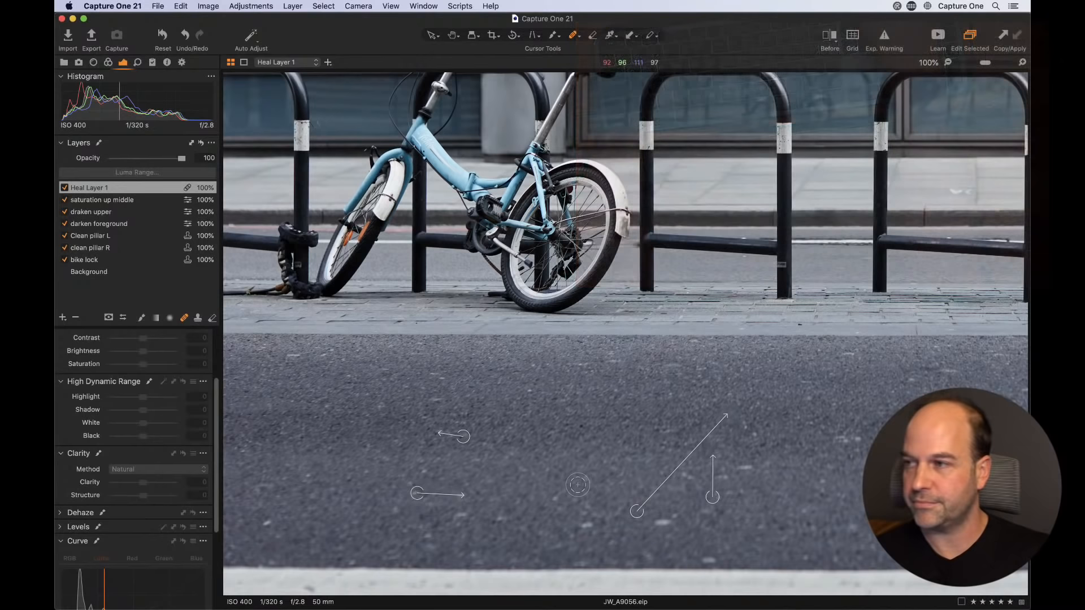
mouse_move(575, 500)
ctrl+alt+mouse_down()
mouse_move(563, 501)
mouse_move(585, 533)
ctrl+alt+mouse_up()
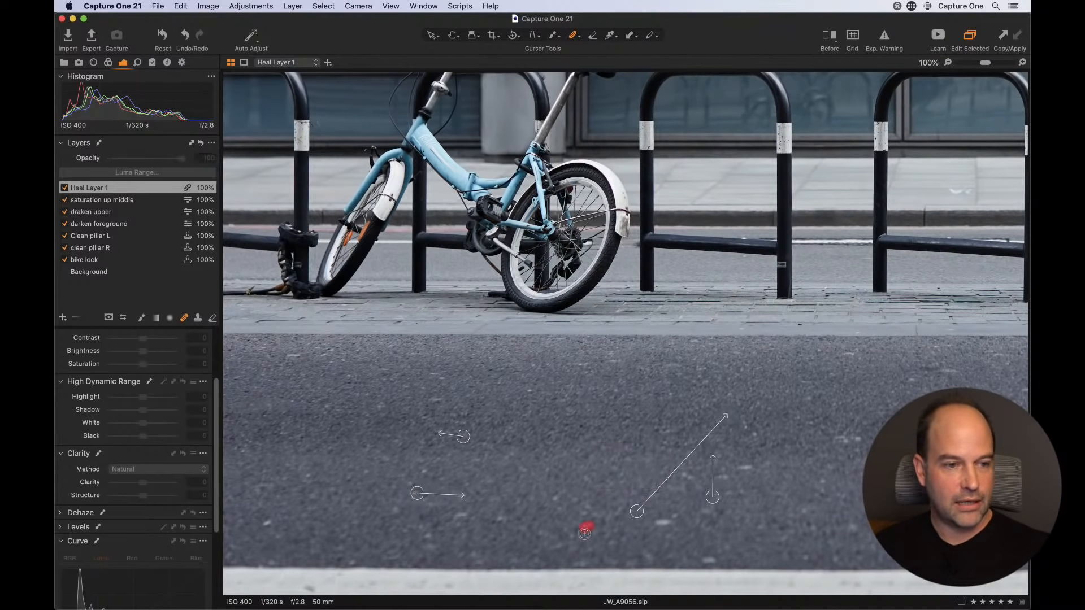
drag(271, 521, 265, 524)
ctrl+alt+drag(315, 373, 295, 359)
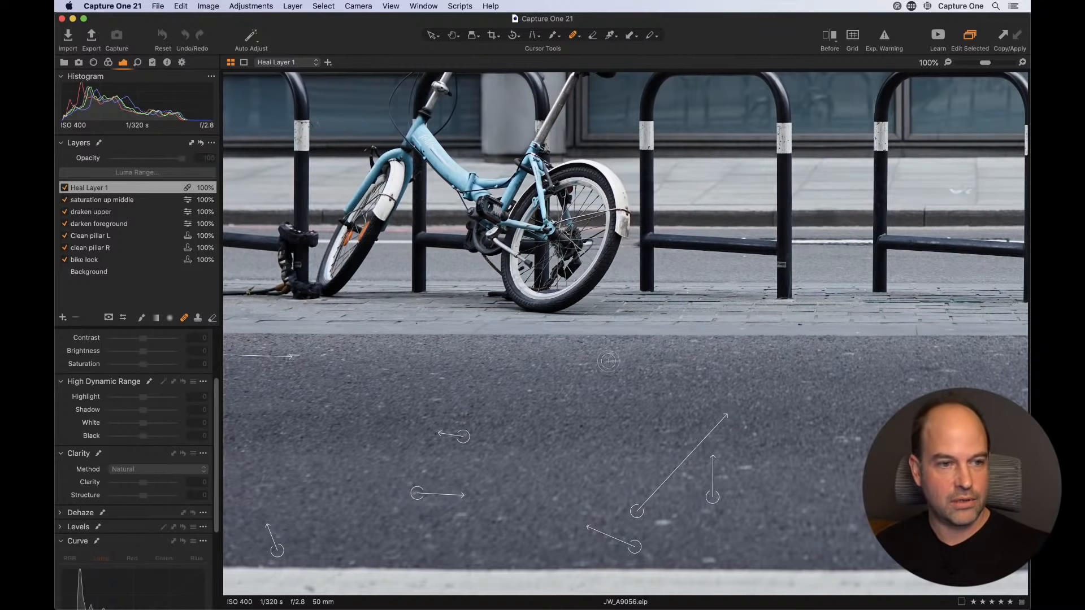
drag(609, 361, 631, 359)
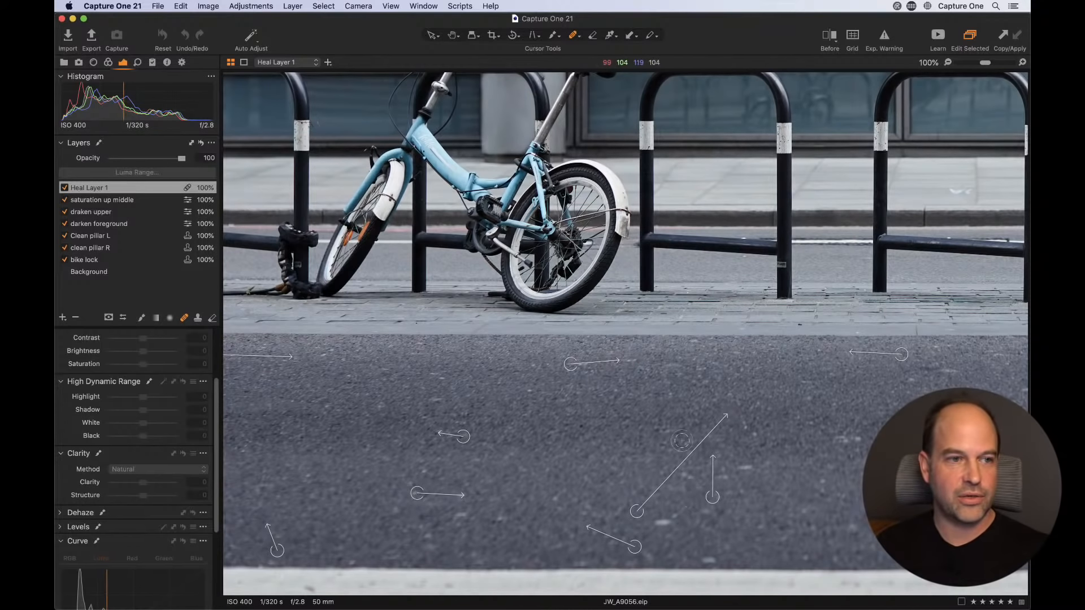
key(space)
mouse_move(769, 446)
mouse_down()
mouse_move(394, 419)
mouse_move(575, 414)
mouse_up()
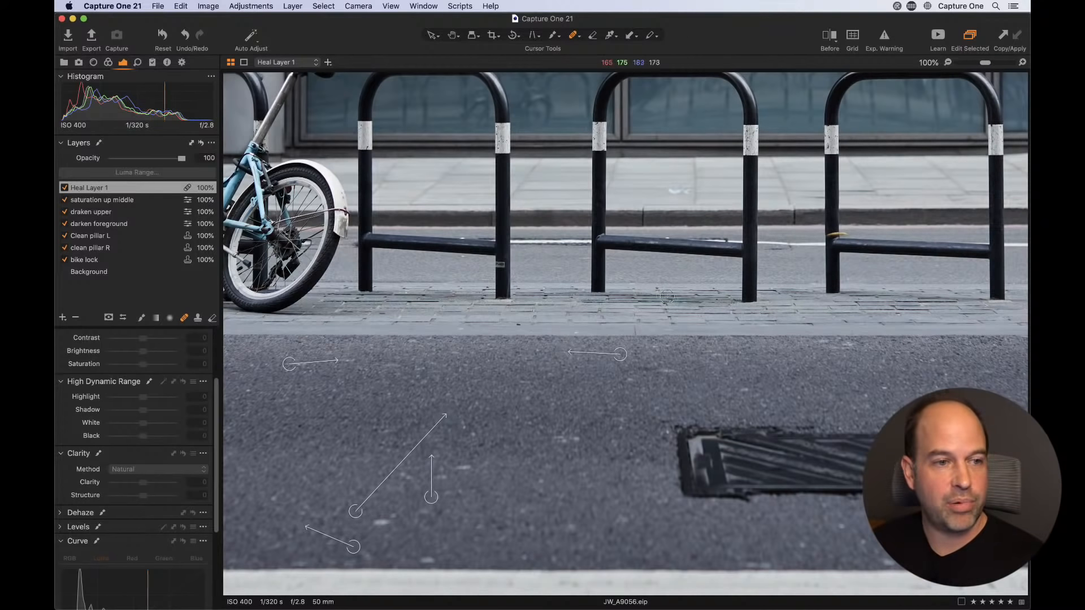
- Return to the album, open variant 2 of the hat portrait and delete its Clone Layer 1
key(super+alt+v)
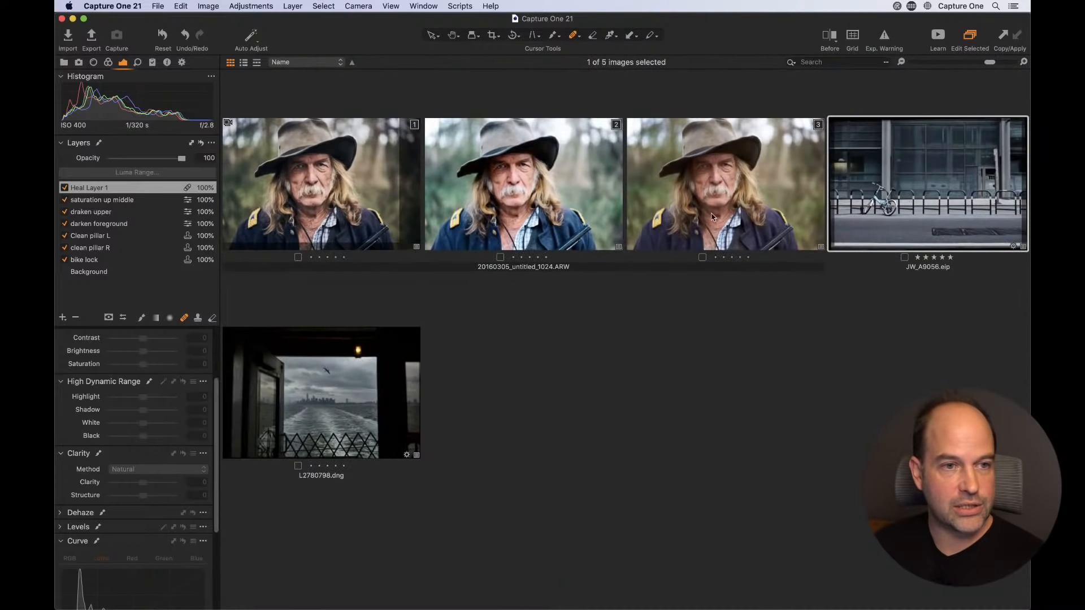
click(715, 229)
double_click(571, 213)
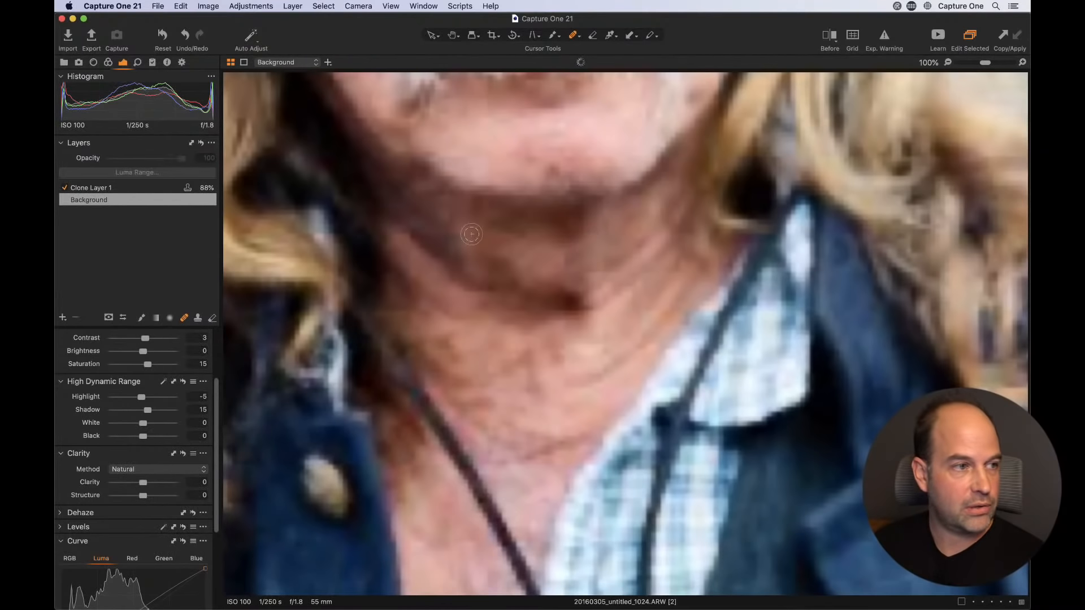
click(134, 189)
click(74, 318)
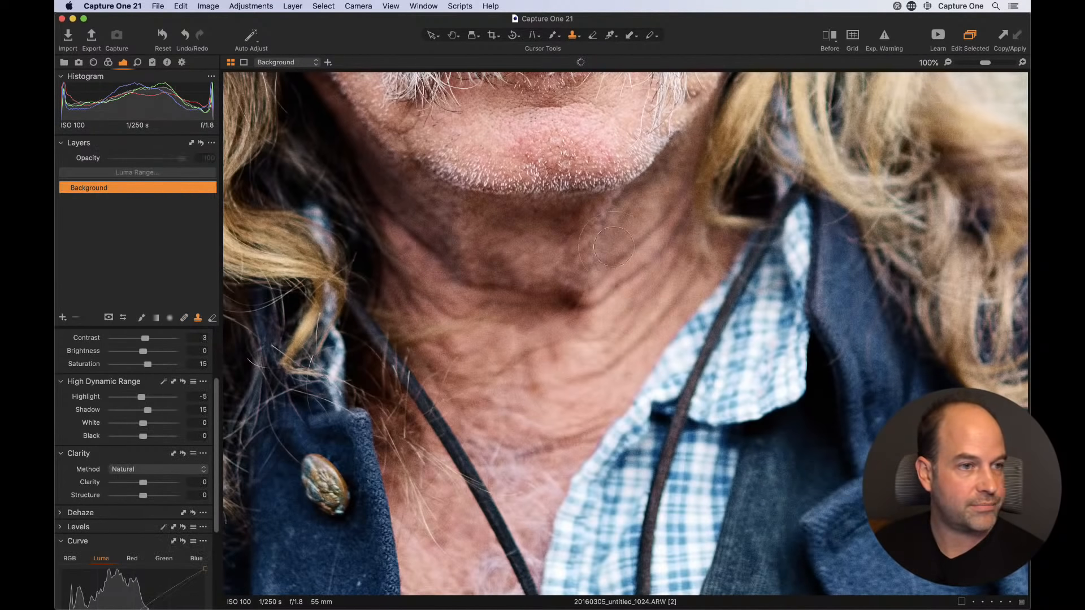
- Examine the man's eyes and face at zoom levels between 50% and 200%
scroll(565, 164, up, 10)
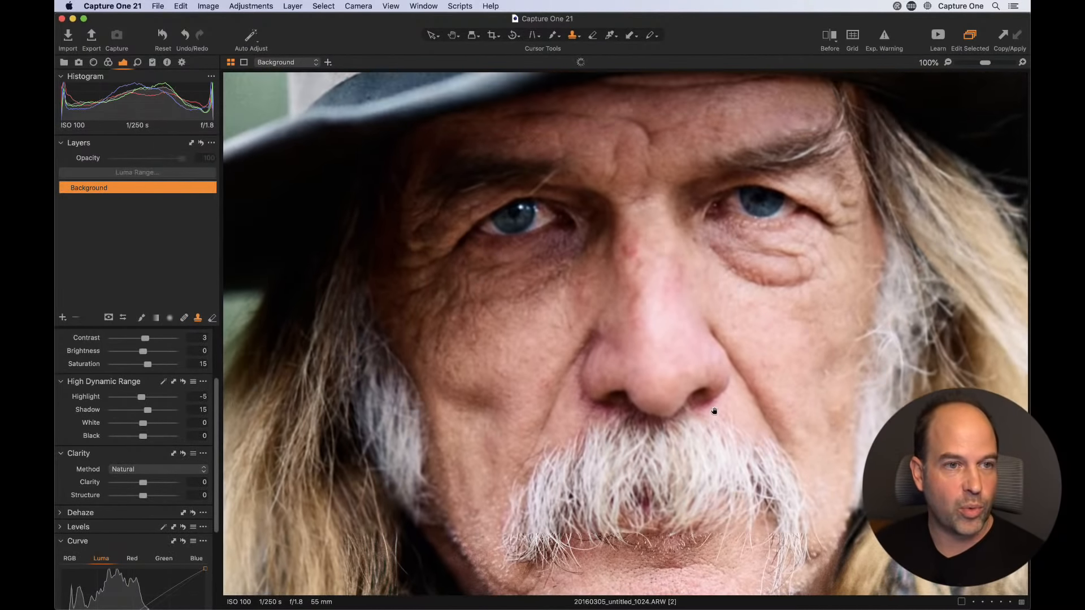
key(super+plus)
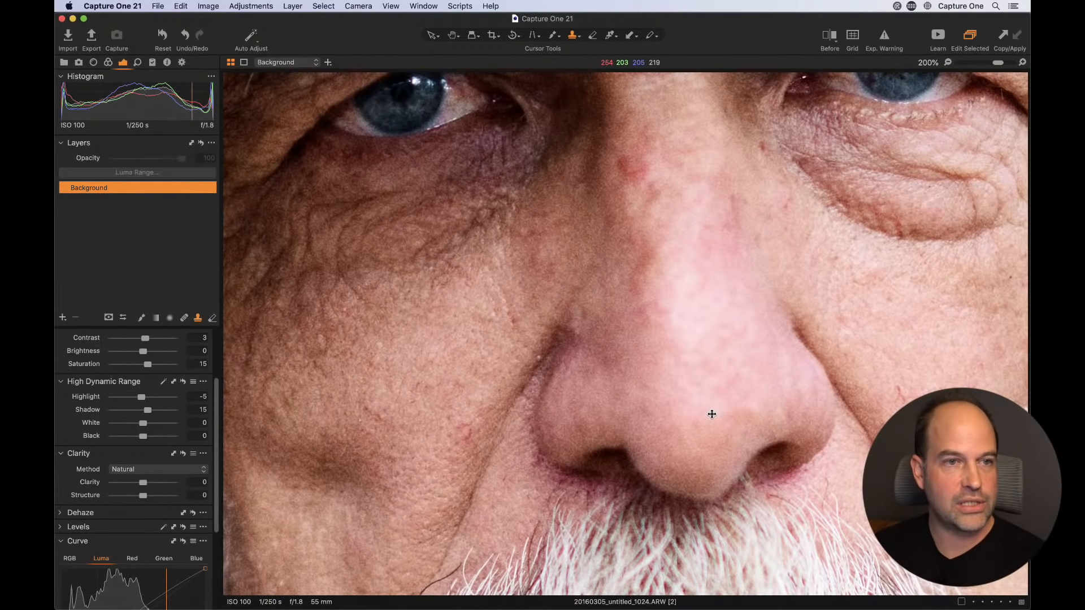
key(super+minus)
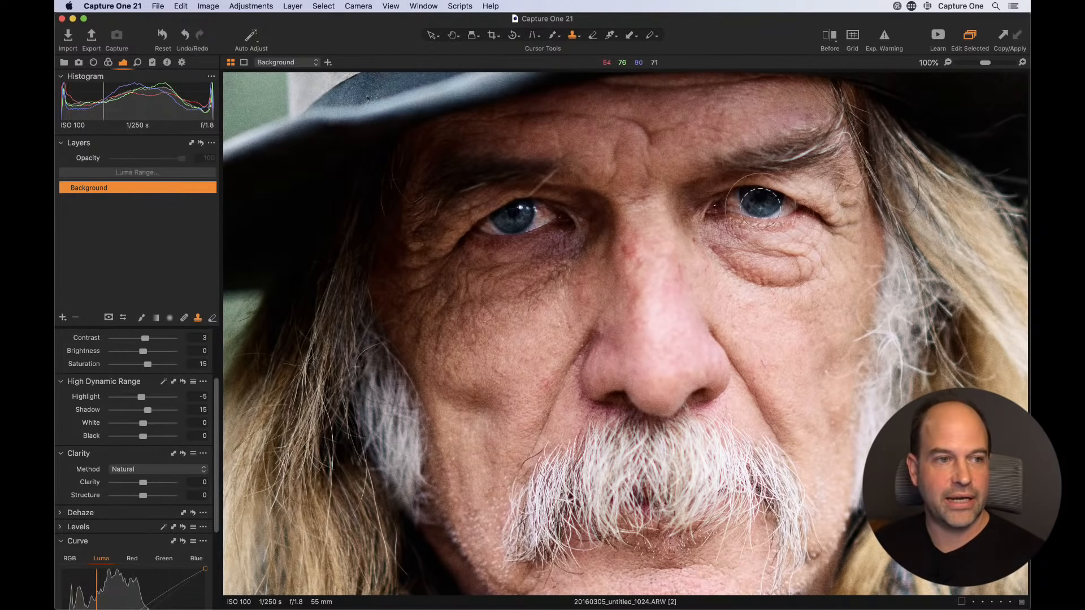
key(super+minus)
key(super+minus)
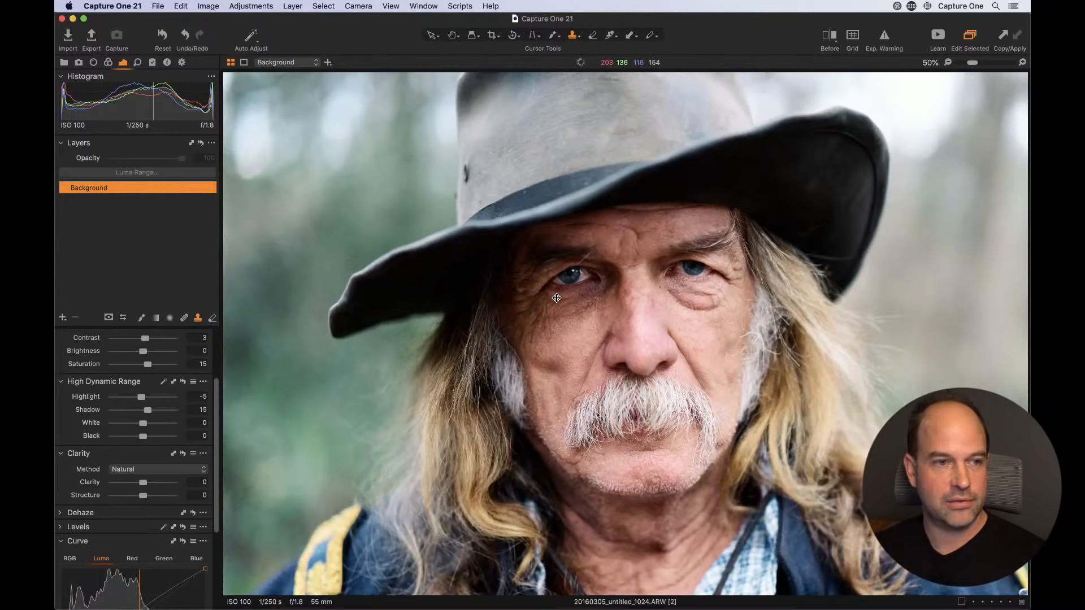
key(super+plus)
key(super+plus)
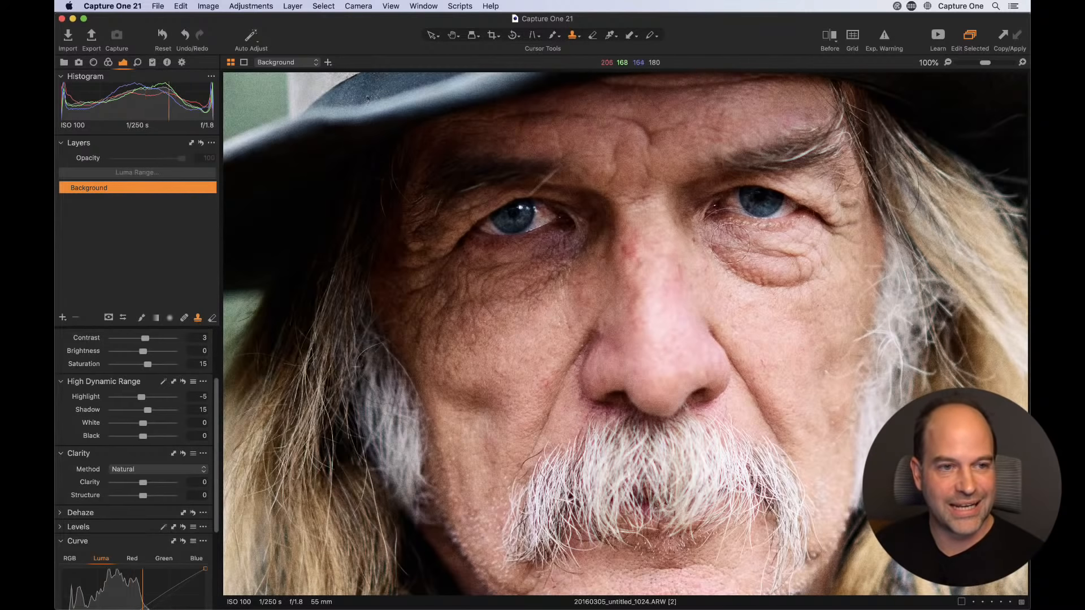
- Set the Clone brush to size 59 and flow 27
right_click(680, 262)
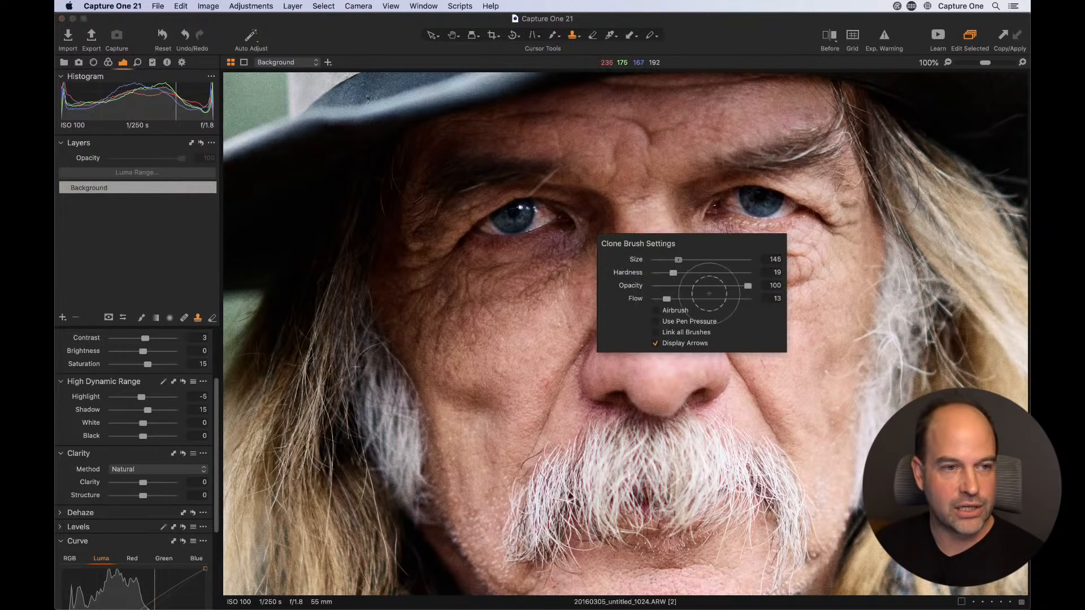
drag(678, 260, 672, 260)
drag(667, 298, 681, 297)
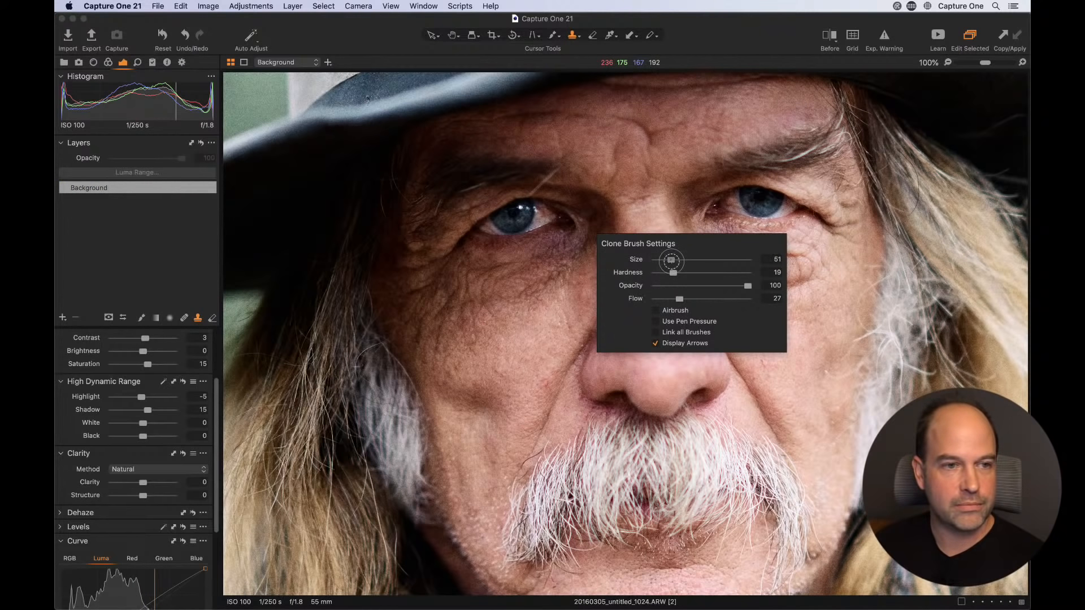
drag(670, 260, 672, 260)
key(super+plus)
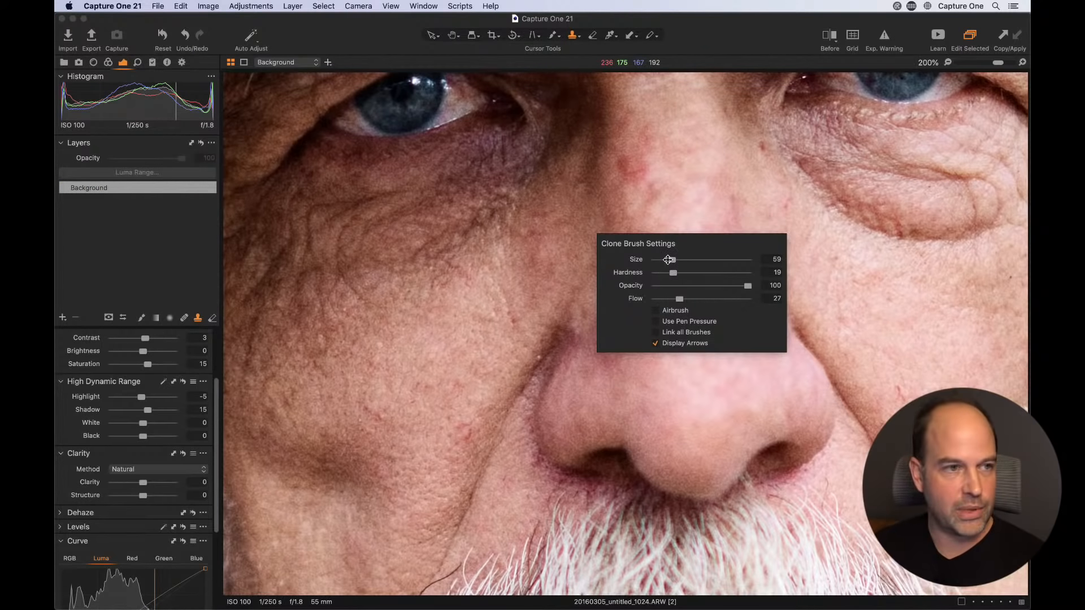
- Sample the bright catchlight in the eye beneath the stray brow hair as clone source, and reduce the Clone brush size to 25
mouse_move(677, 154)
mouse_down()
mouse_move(667, 436)
mouse_move(646, 389)
mouse_up()
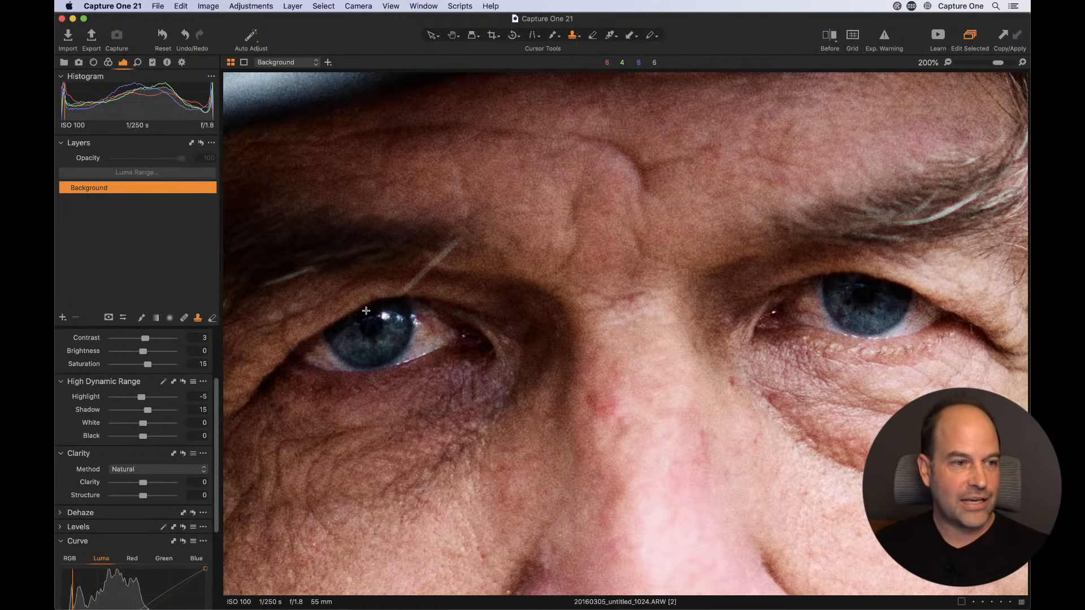
alt+click(386, 315)
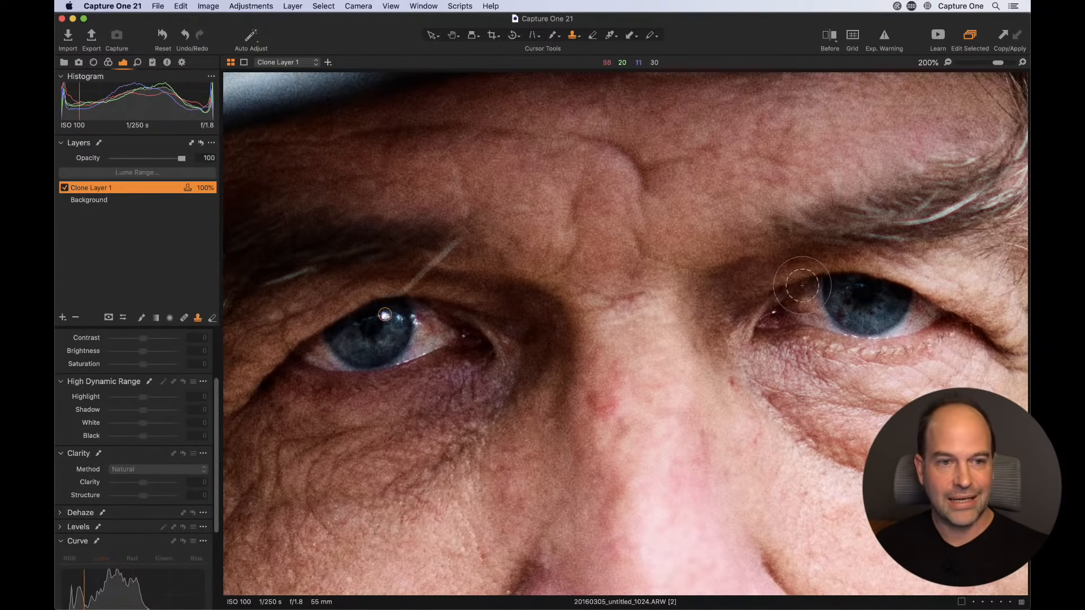
right_click(869, 288)
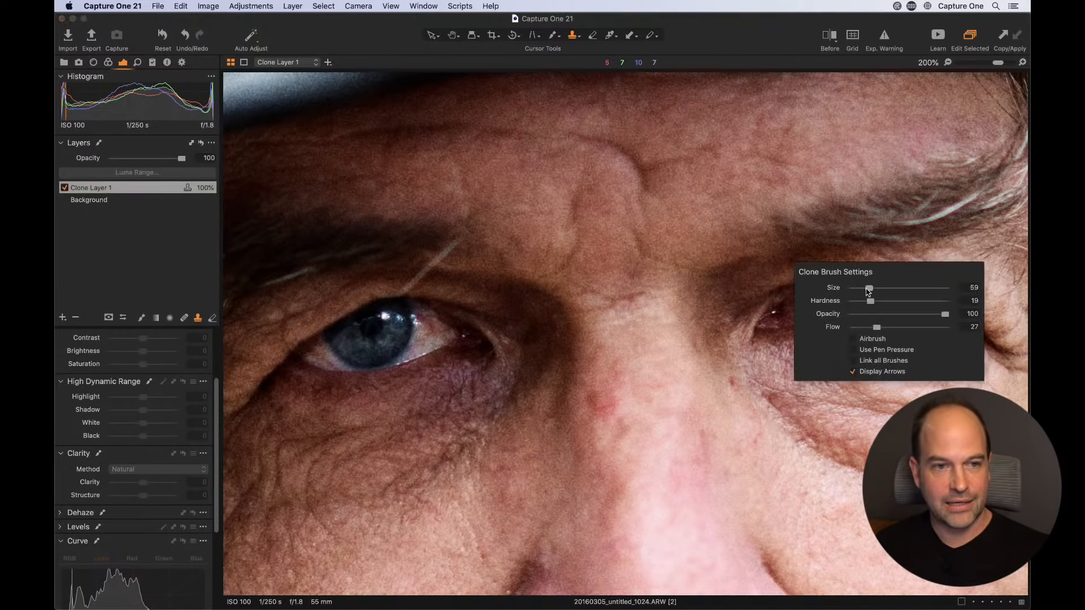
drag(864, 288, 859, 288)
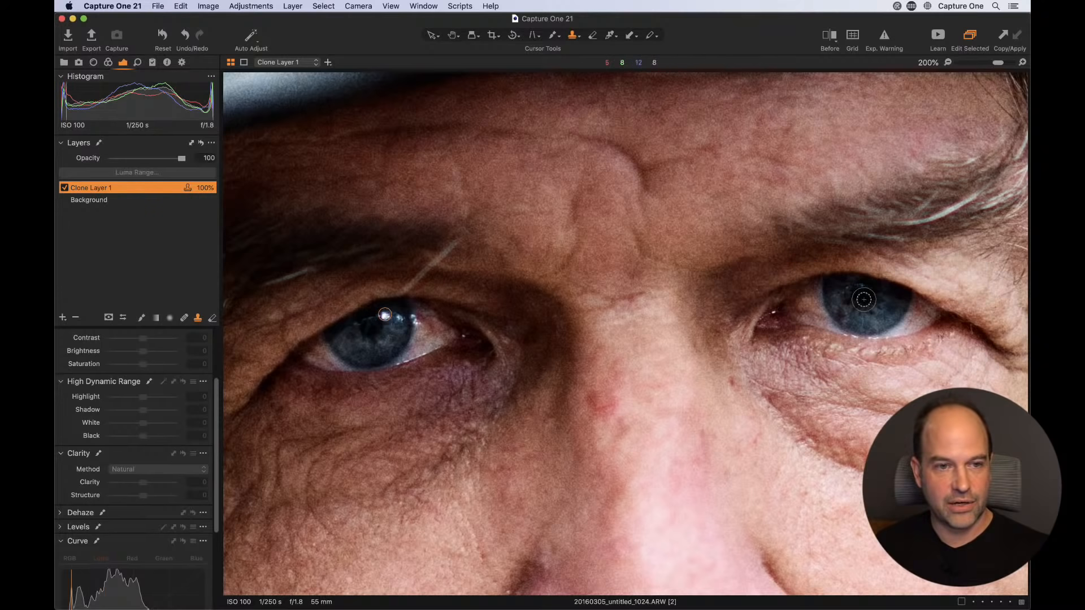
- Lower the Clone brush flow to about 22 and paint the sampled catchlight onto the upper iris of the other eye
right_click(859, 310)
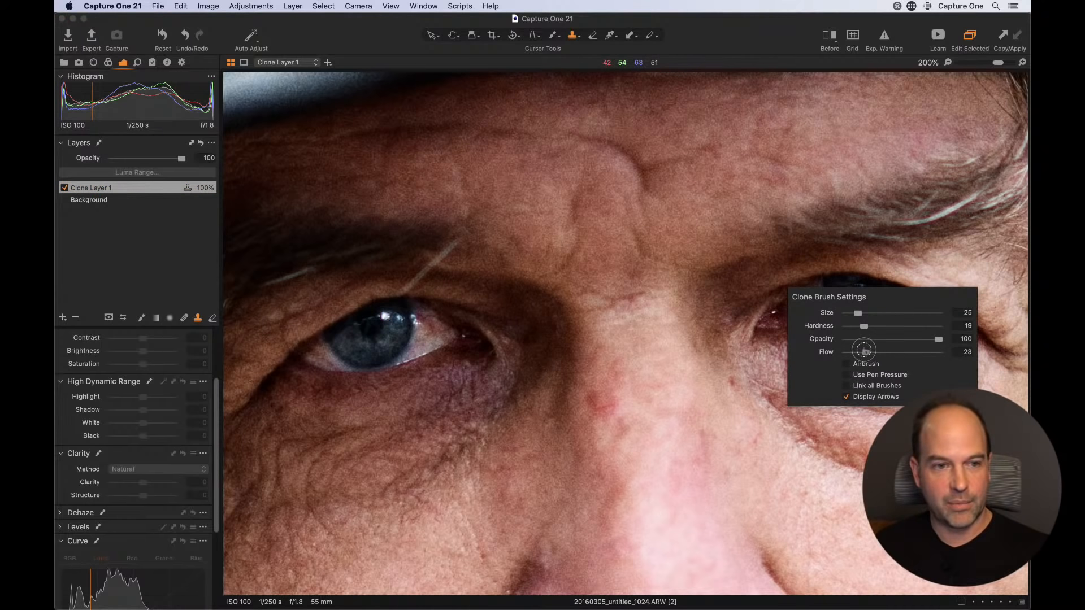
click(836, 262)
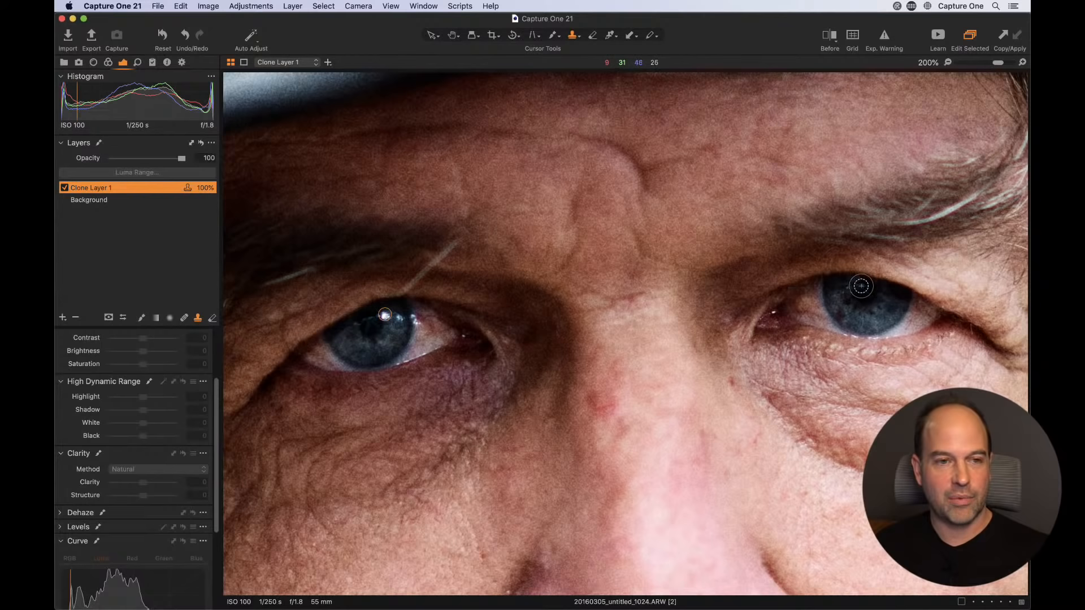
drag(871, 283, 872, 284)
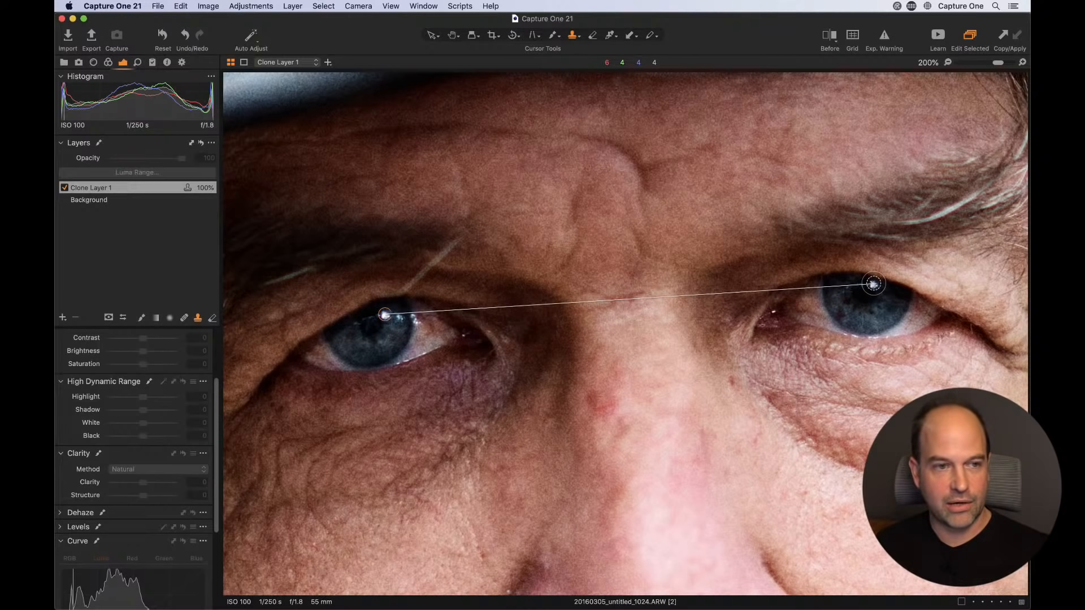
drag(874, 283, 873, 284)
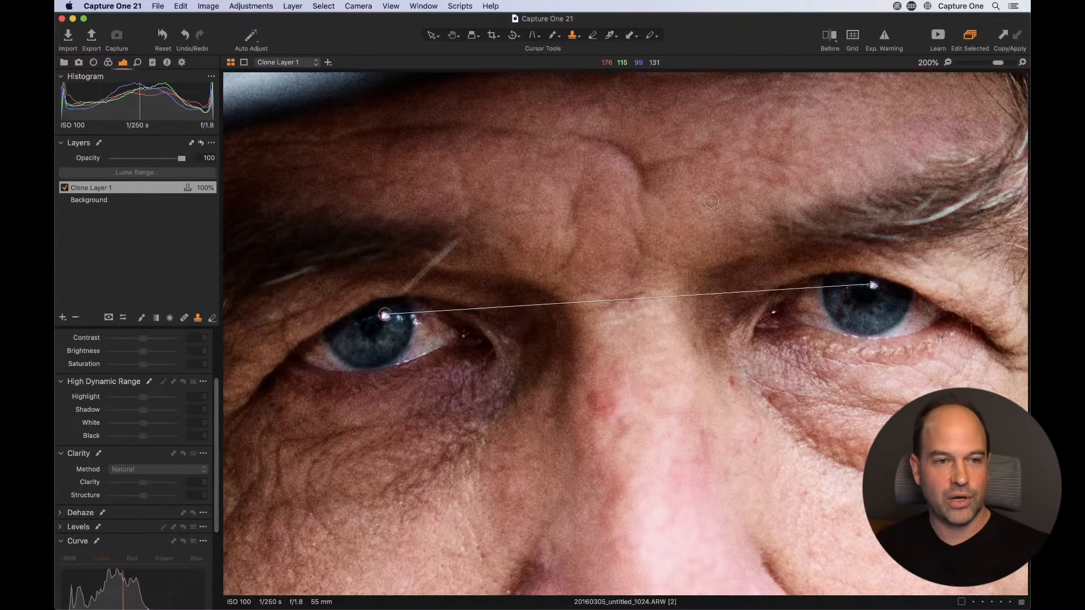
- Turn off the Clone brush's arrow display, touch up the catchlight, and lower Clone Layer 1's opacity to 87
right_click(711, 209)
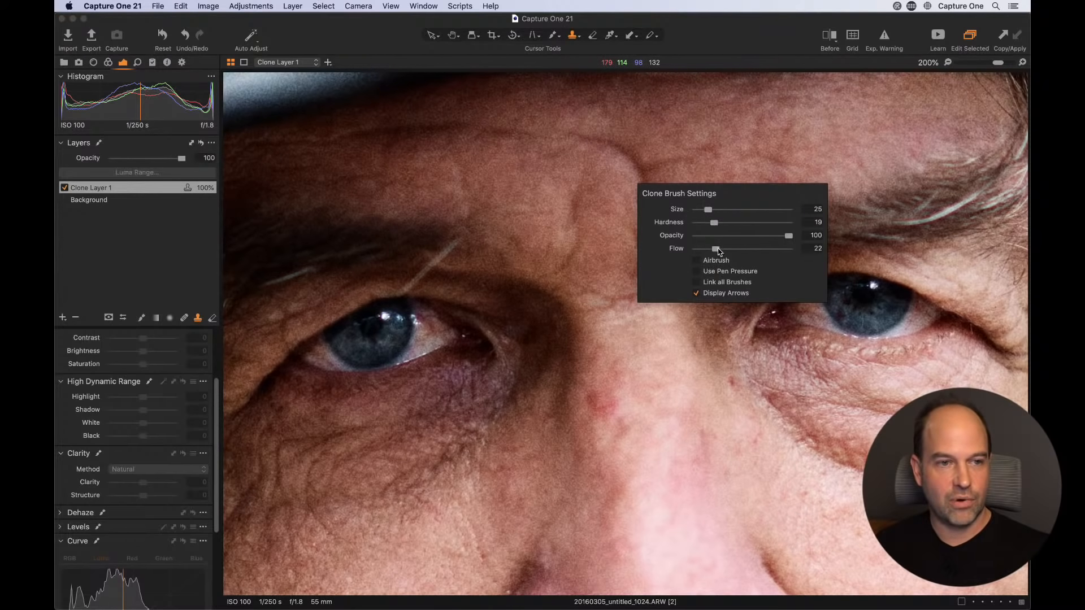
click(696, 295)
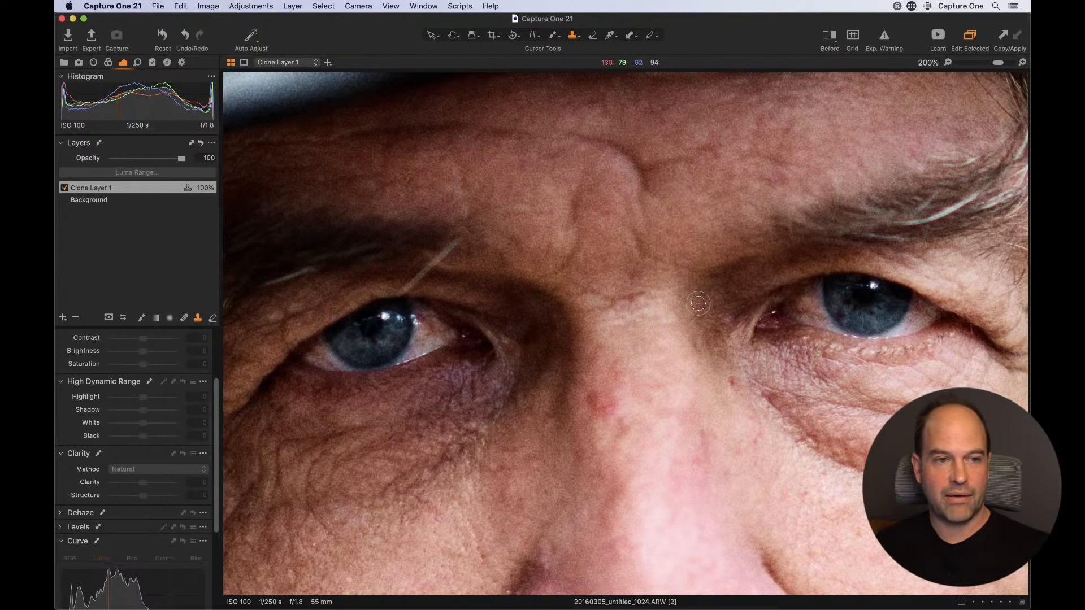
click(872, 286)
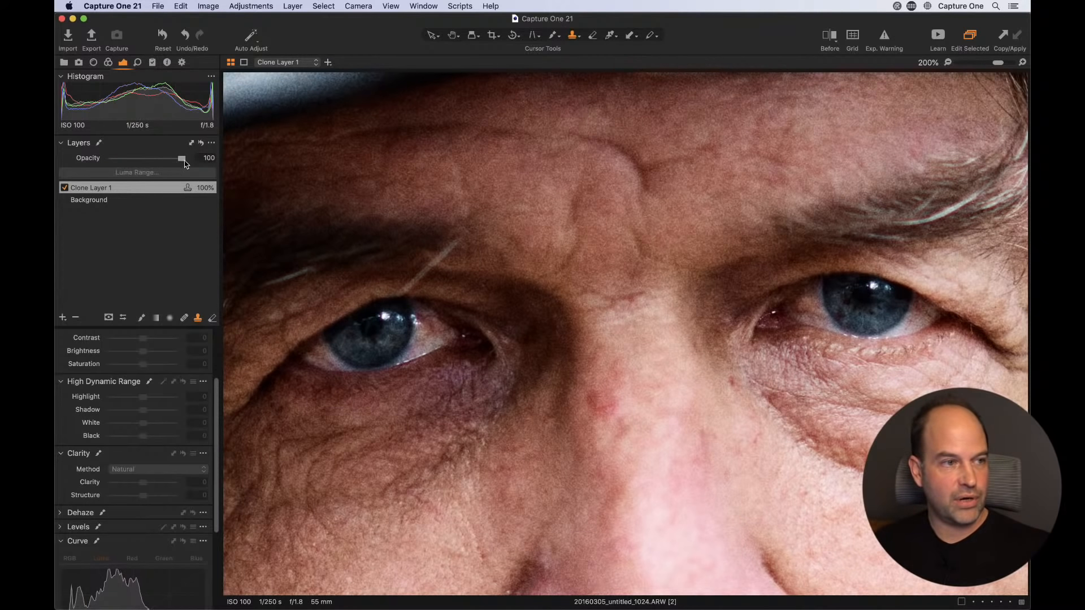
mouse_move(185, 164)
mouse_down()
mouse_move(95, 162)
mouse_move(196, 163)
mouse_move(169, 160)
mouse_up()
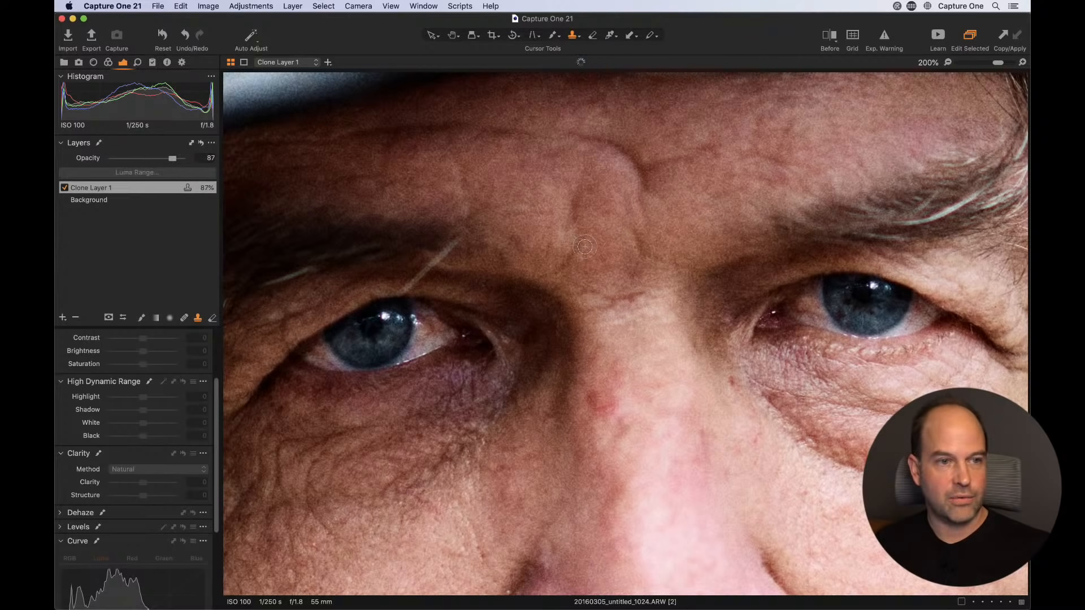
key(h)
double_click(588, 287)
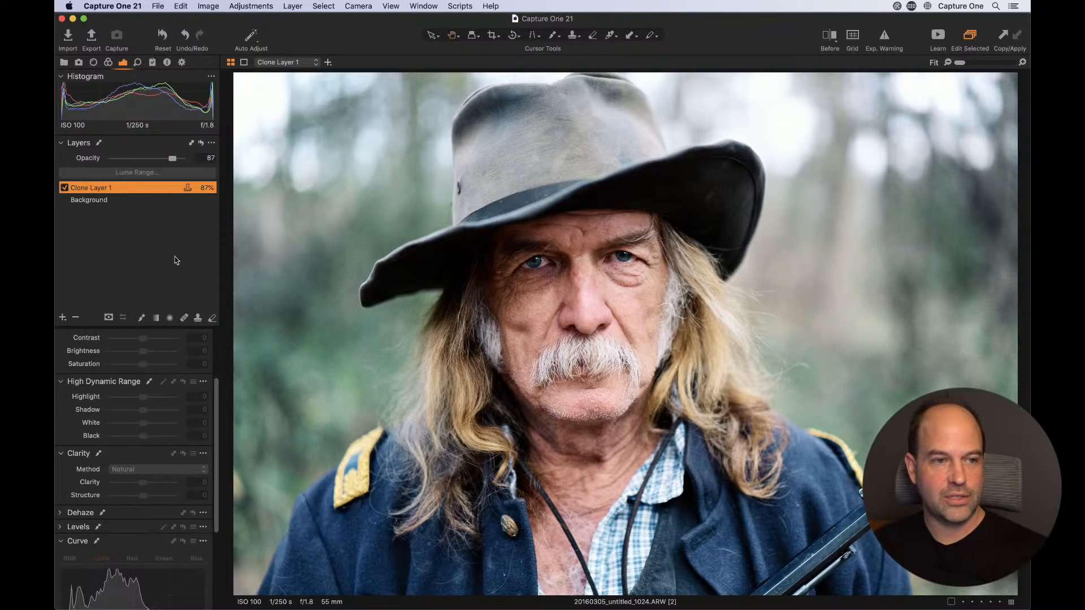
- Open L2780798.dng from the thumbnails and view the lit lamp above the window at 100%
key(g)
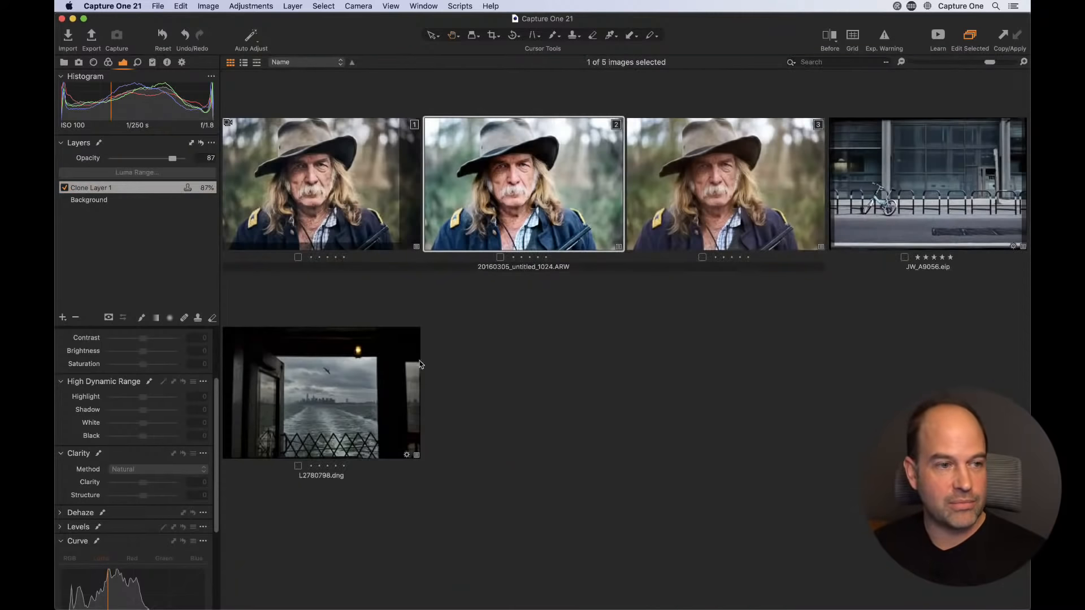
double_click(362, 374)
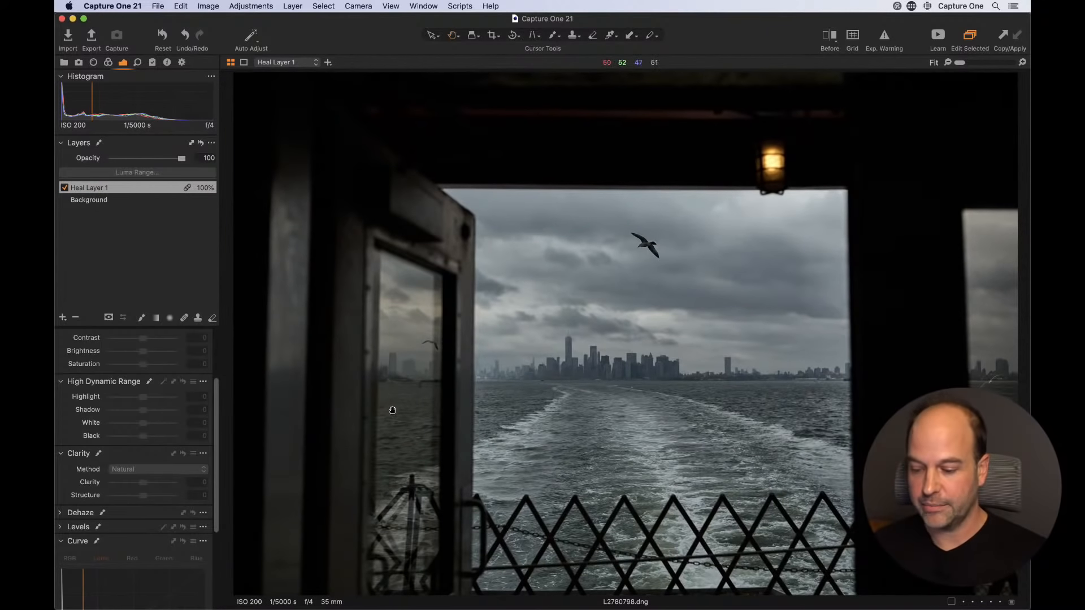
click(398, 408)
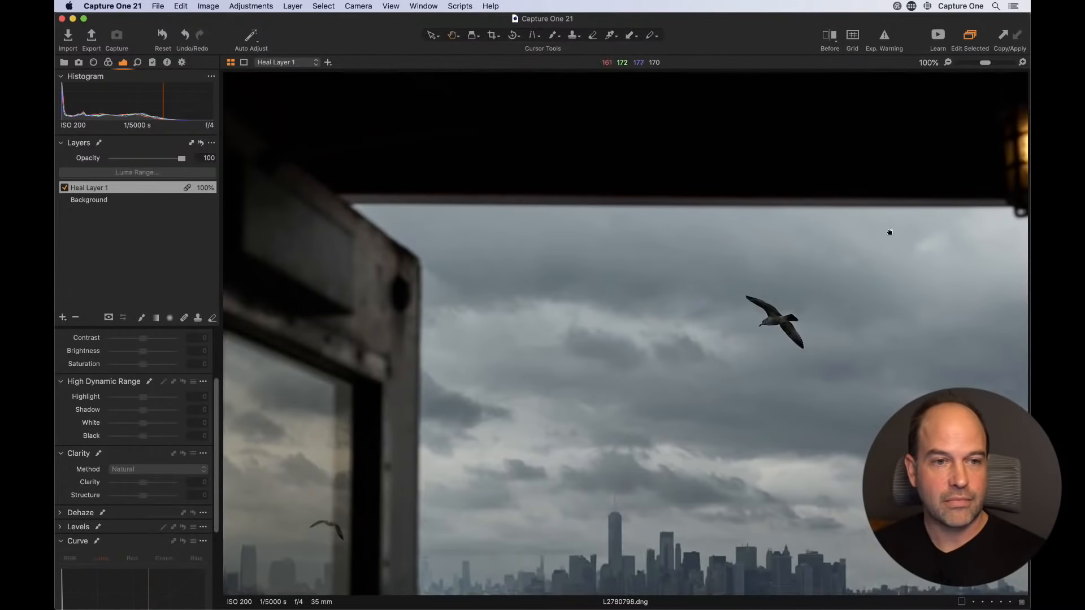
drag(887, 232, 547, 344)
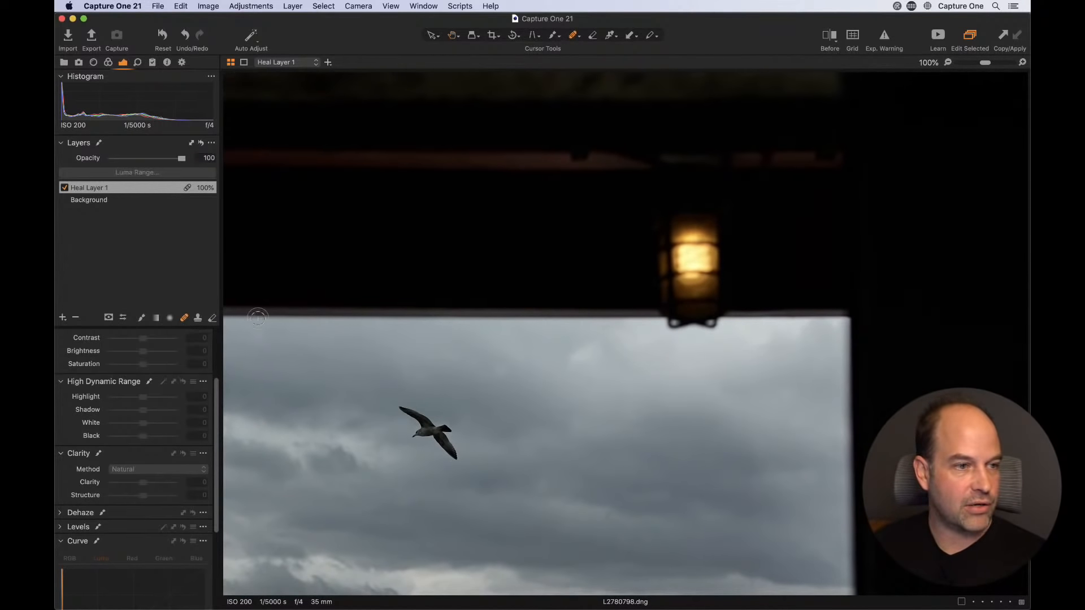
- Set the Heal brush size to 205 and paint over the lit lamp down to the window's upper edge
right_click(598, 259)
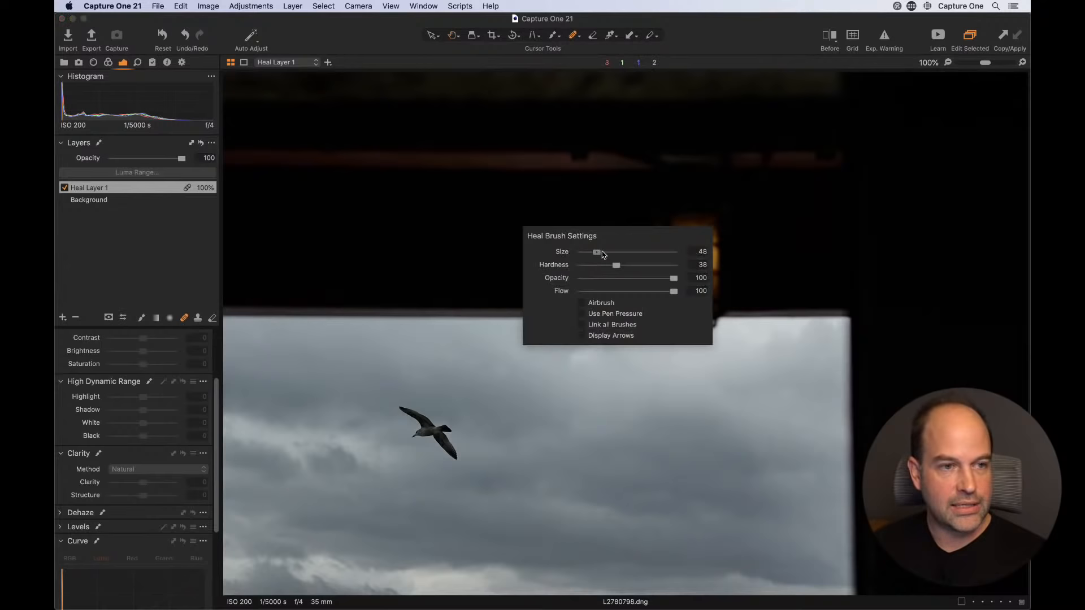
drag(598, 252, 605, 252)
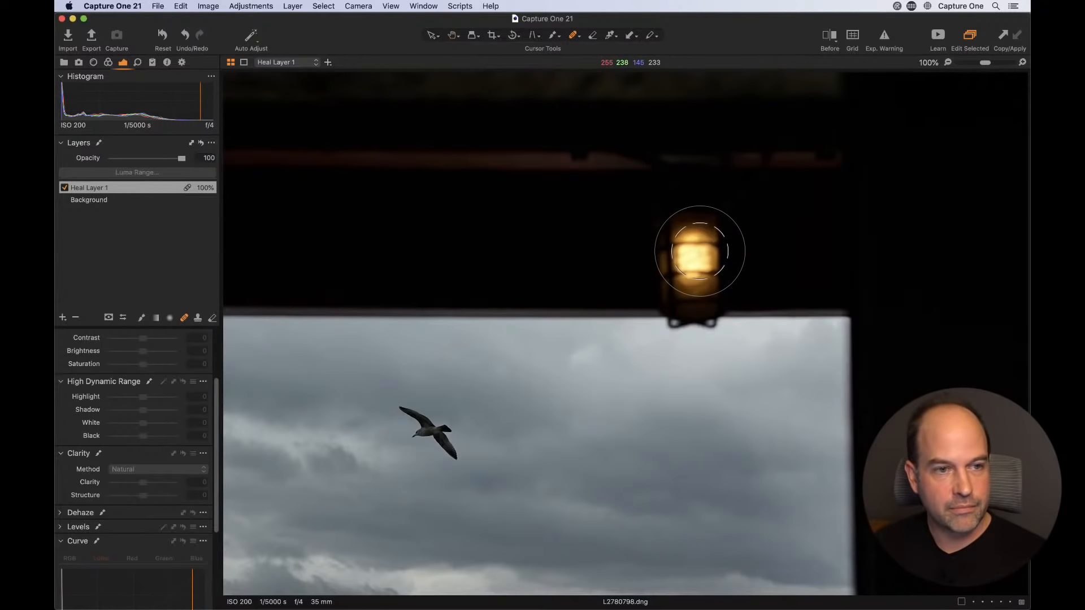
mouse_move(699, 251)
mouse_down()
mouse_move(702, 277)
mouse_move(663, 294)
mouse_move(677, 316)
mouse_move(713, 313)
mouse_move(697, 218)
mouse_move(666, 214)
mouse_move(659, 228)
mouse_move(702, 310)
mouse_up()
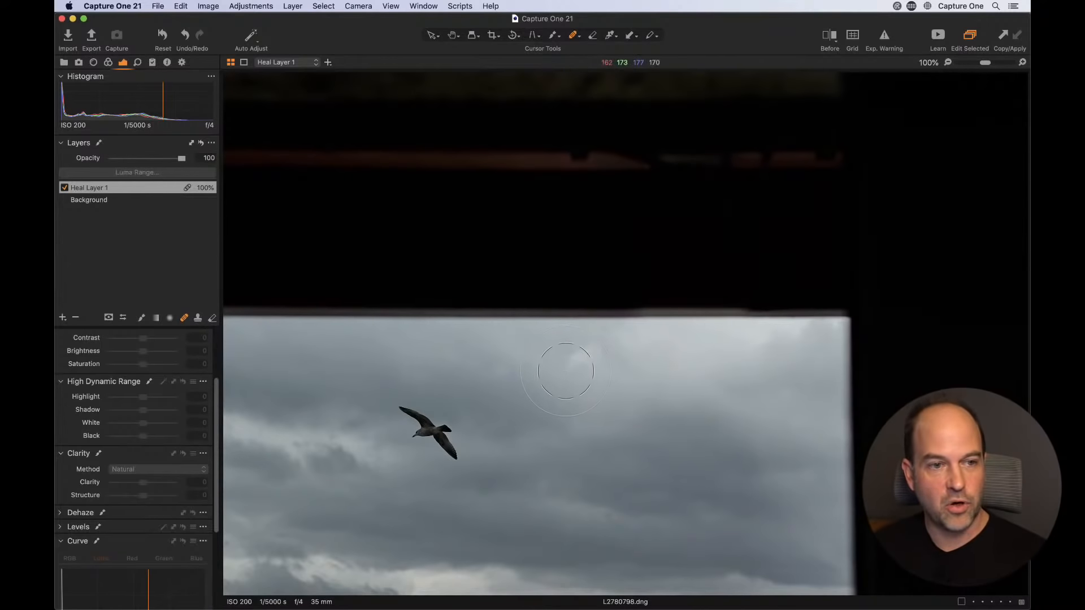
- Turn on the Heal brush's arrow display and reposition the source point of the lamp's healing spot slightly
right_click(523, 415)
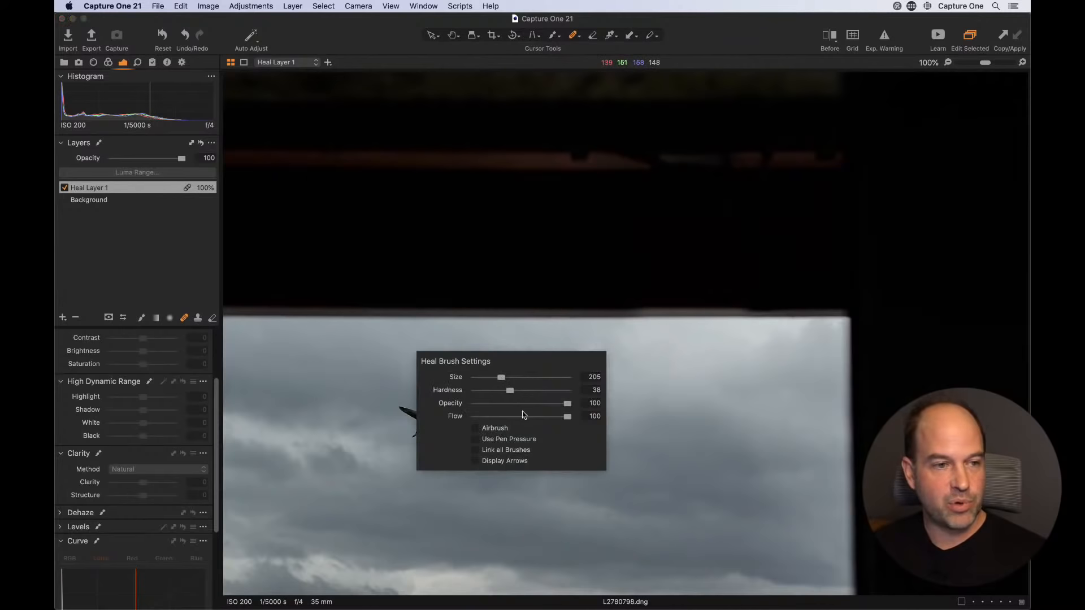
click(489, 463)
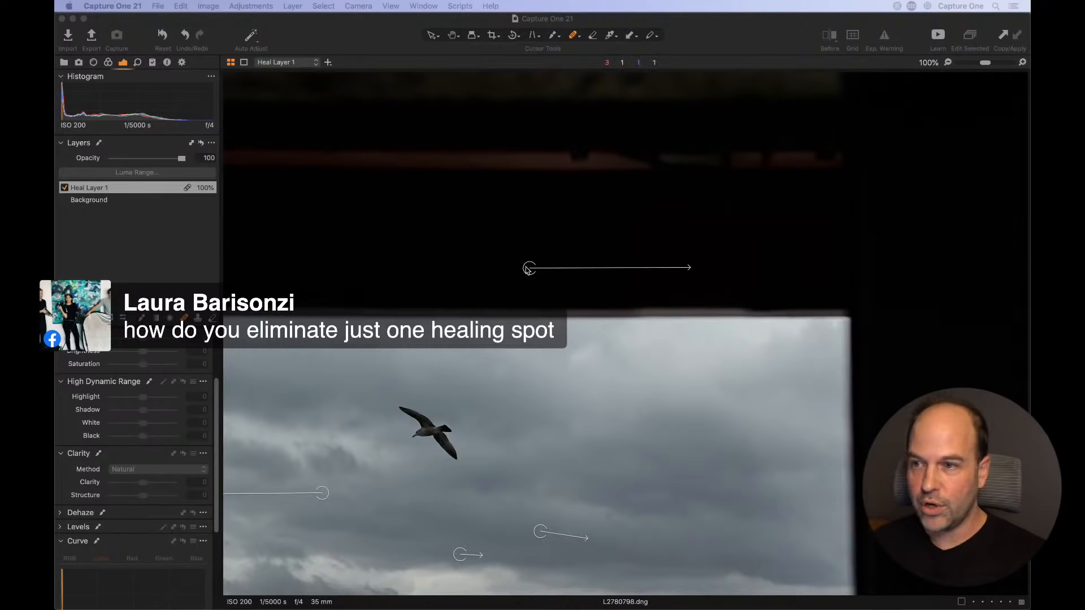
click(528, 271)
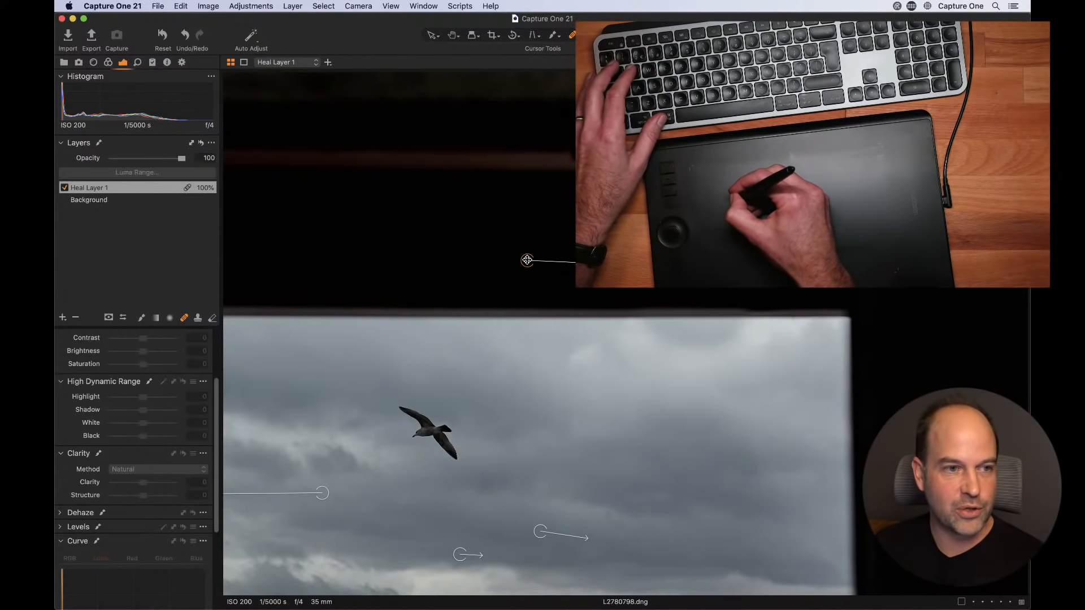
drag(527, 260, 524, 270)
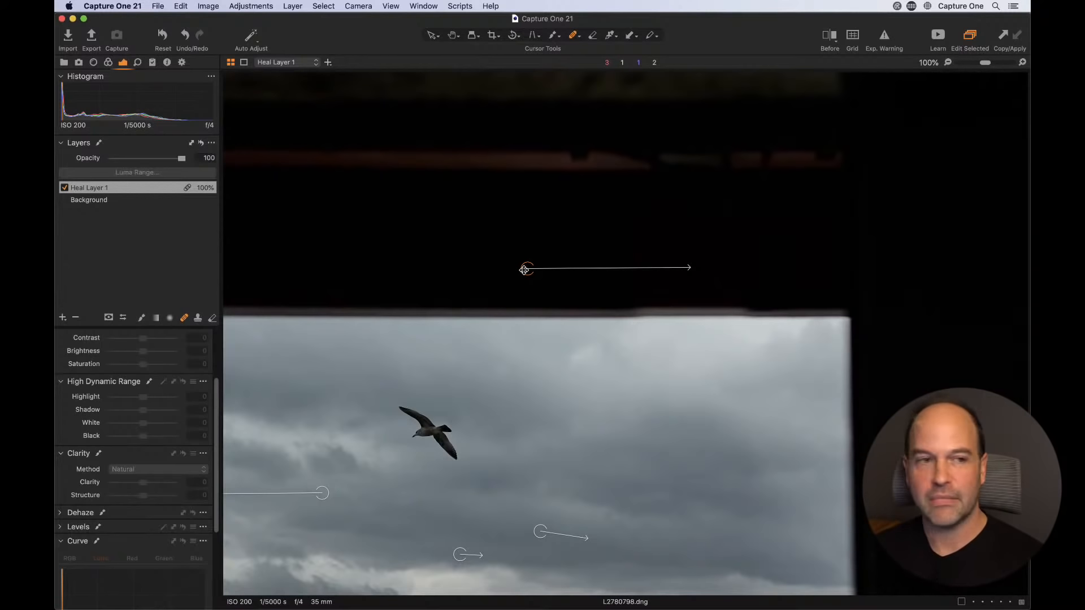
drag(523, 271, 520, 267)
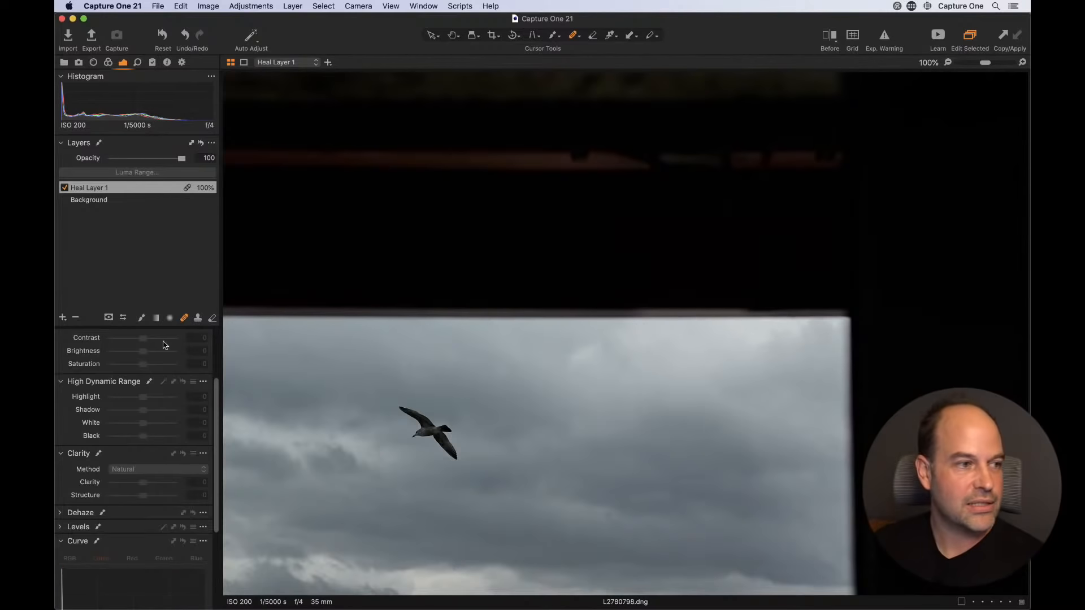
- Delete Heal Layer 1 and set the Clone brush size to 138
click(77, 319)
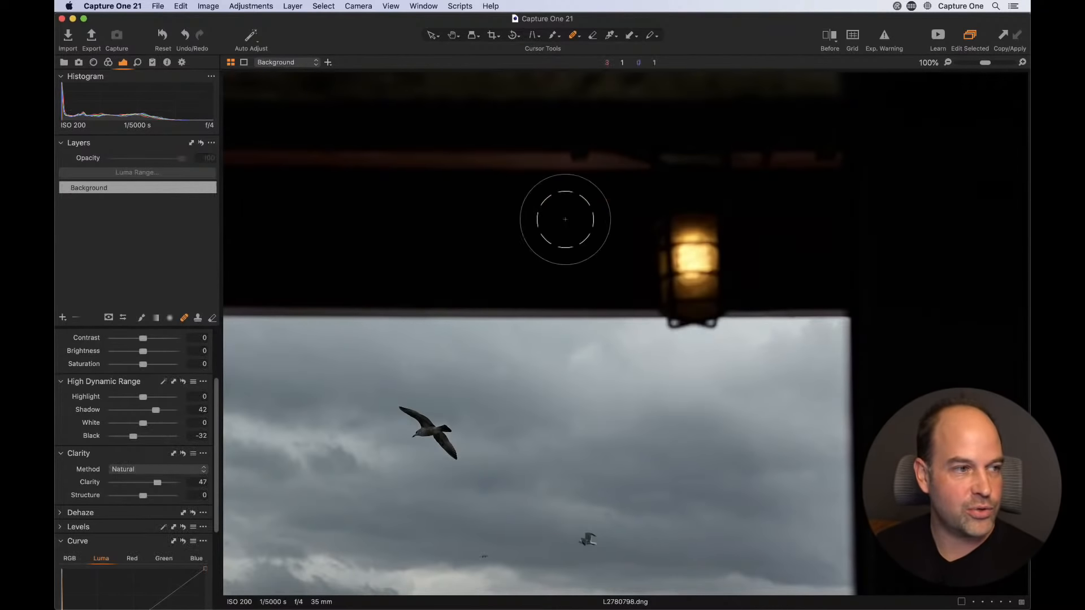
click(198, 318)
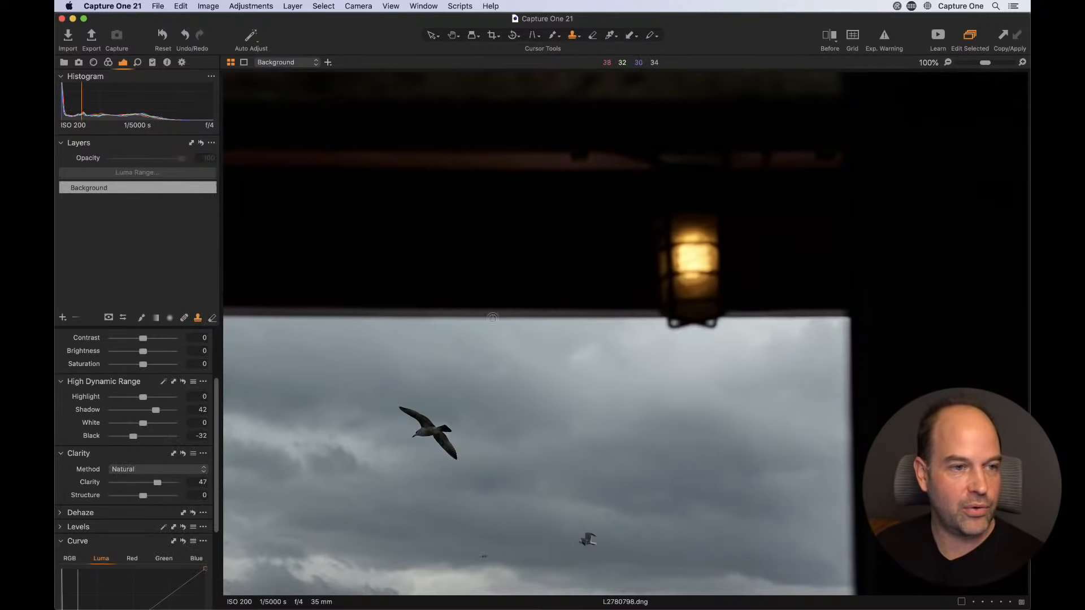
right_click(473, 272)
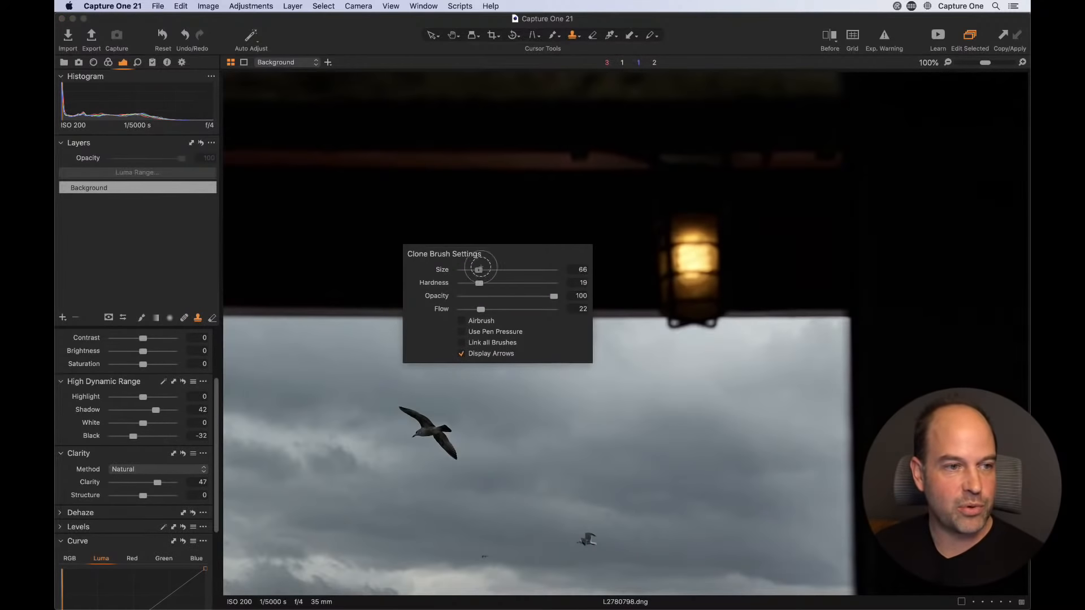
drag(479, 270, 484, 270)
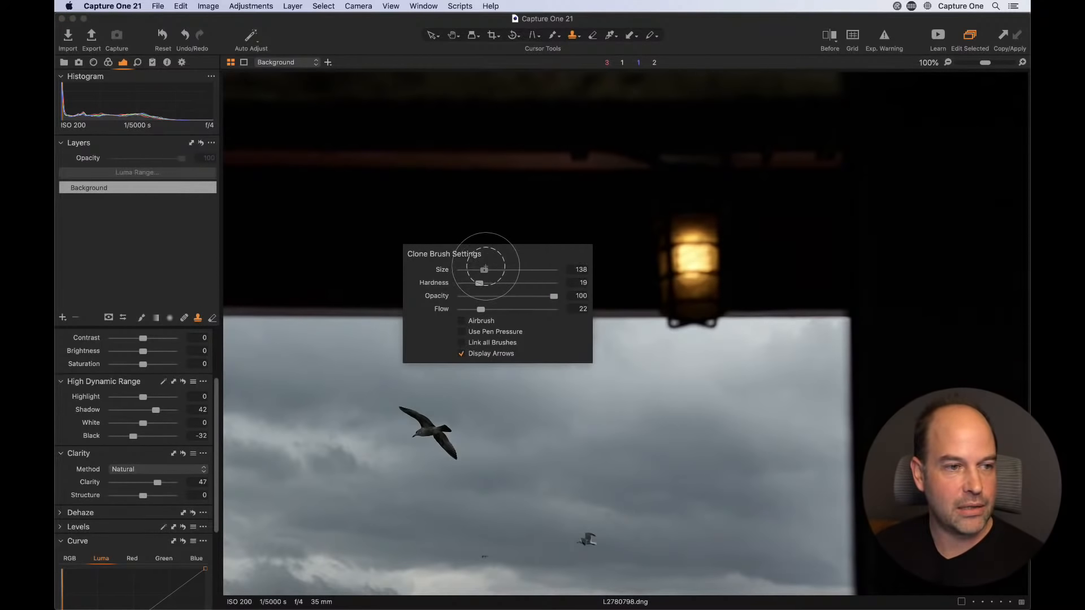
click(474, 201)
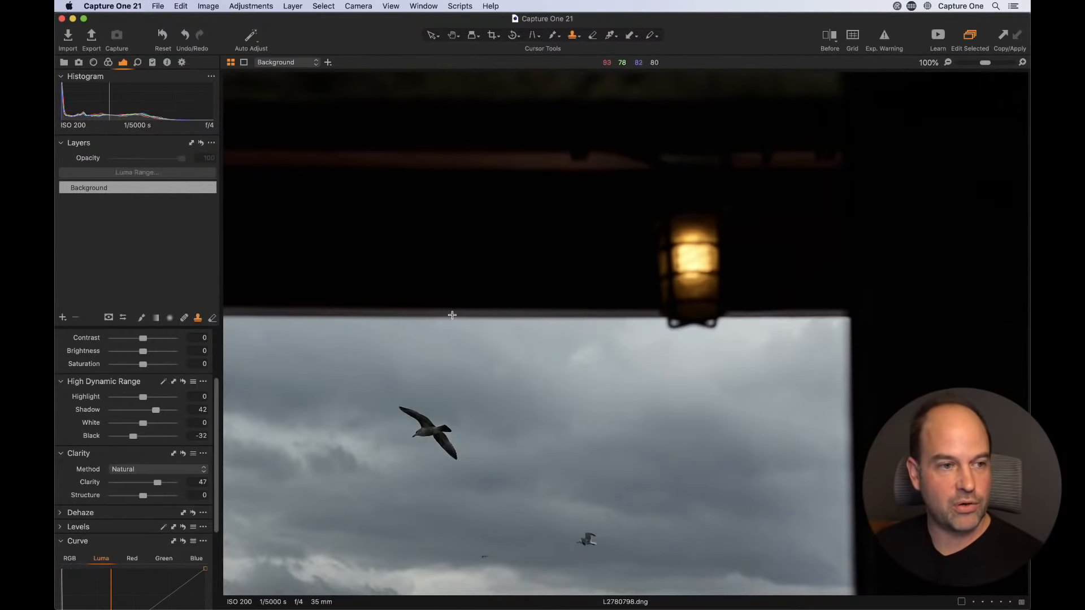
- Sample the window's upper edge above the flying bird as clone source and paint over the lit lamp
alt+click(449, 315)
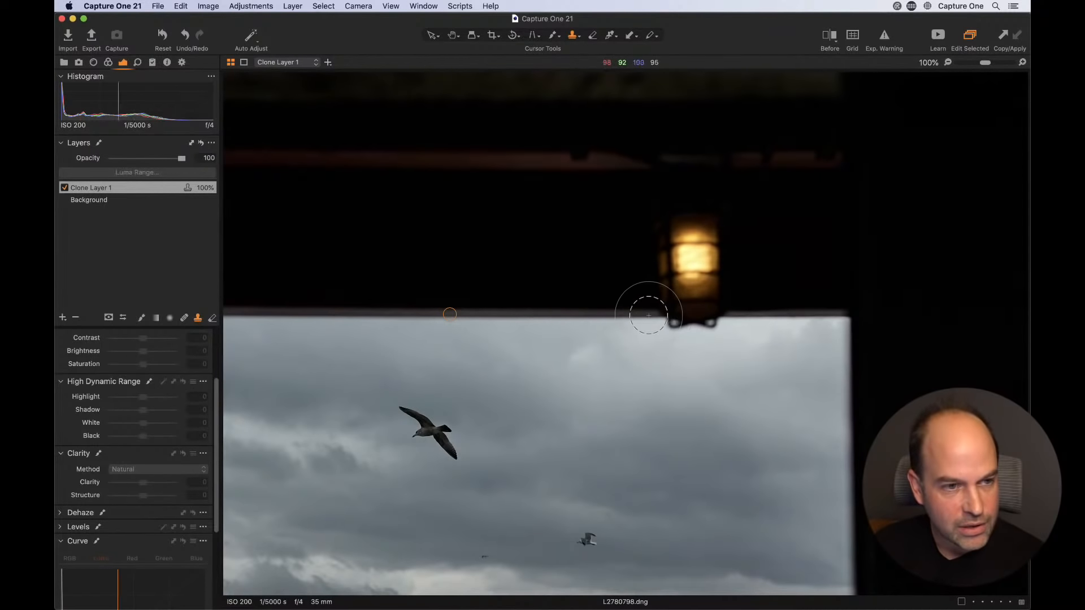
mouse_move(655, 318)
mouse_down()
mouse_move(684, 319)
mouse_move(688, 330)
mouse_move(690, 314)
mouse_move(676, 302)
mouse_up()
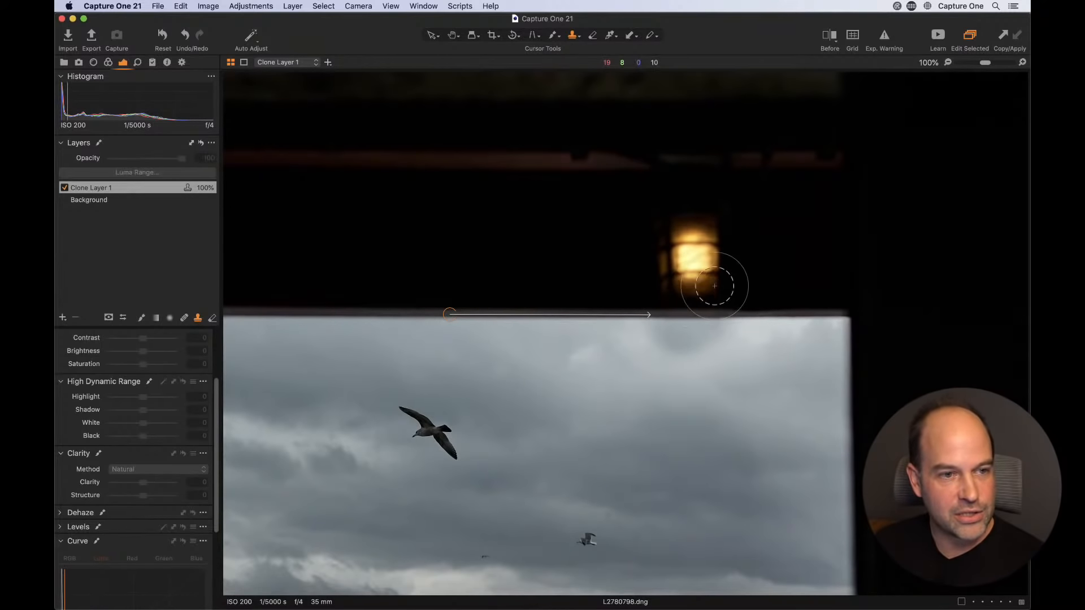
mouse_move(687, 266)
mouse_down()
mouse_move(662, 265)
mouse_move(714, 251)
mouse_move(688, 229)
mouse_move(704, 250)
mouse_move(691, 266)
mouse_move(687, 242)
mouse_up()
drag(690, 245, 685, 267)
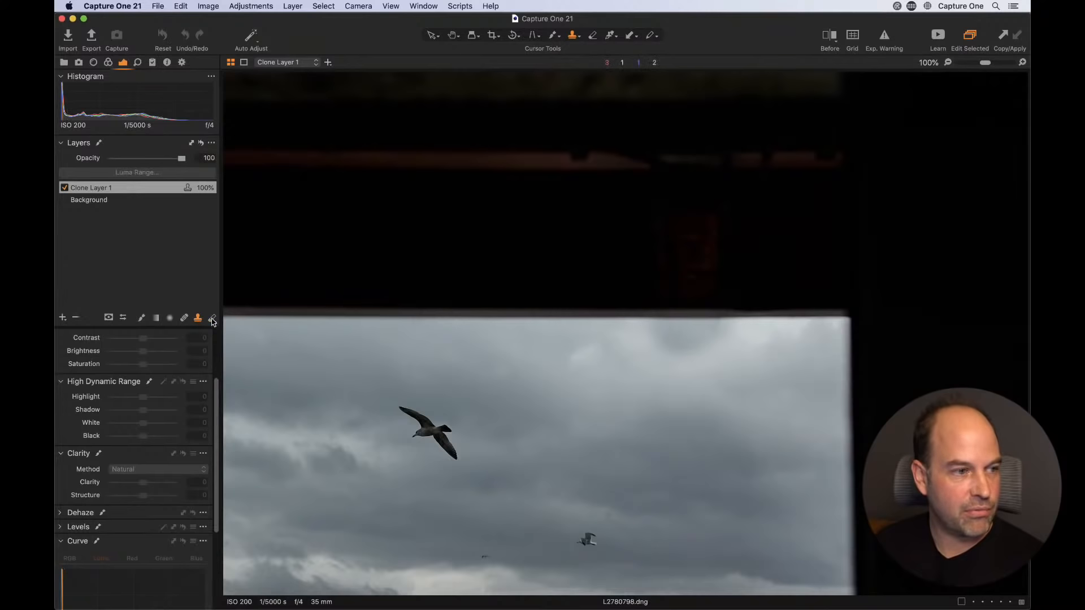
- Erase the stray cloning from the sky below the removed lamp, re-clone the window edge there, and fit the photo to view
key(e)
right_click(684, 400)
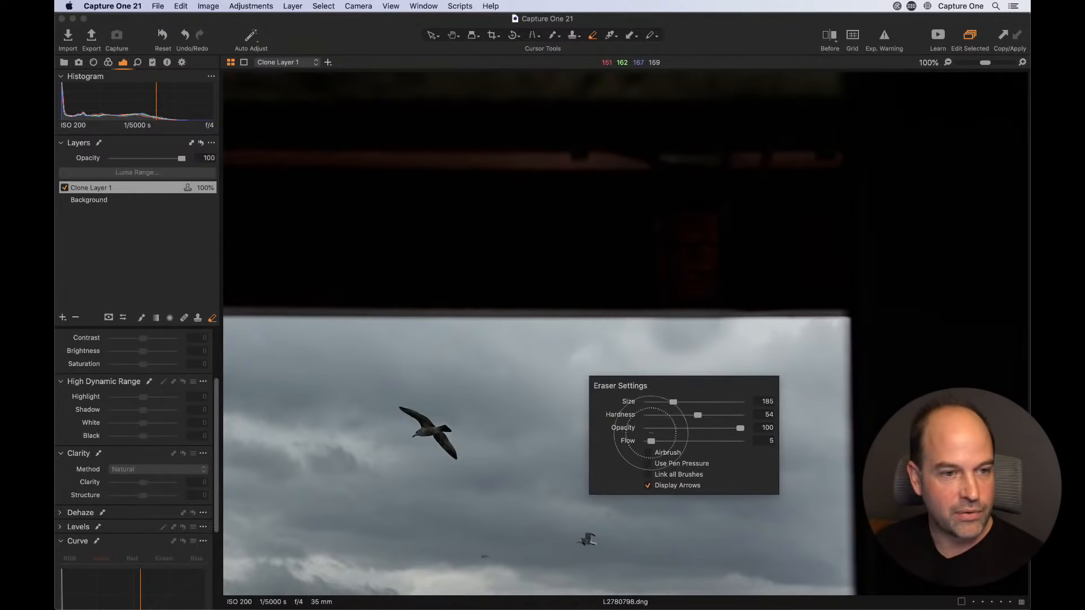
mouse_move(726, 343)
mouse_down()
mouse_move(737, 359)
mouse_move(758, 348)
mouse_move(664, 350)
mouse_move(672, 362)
mouse_up()
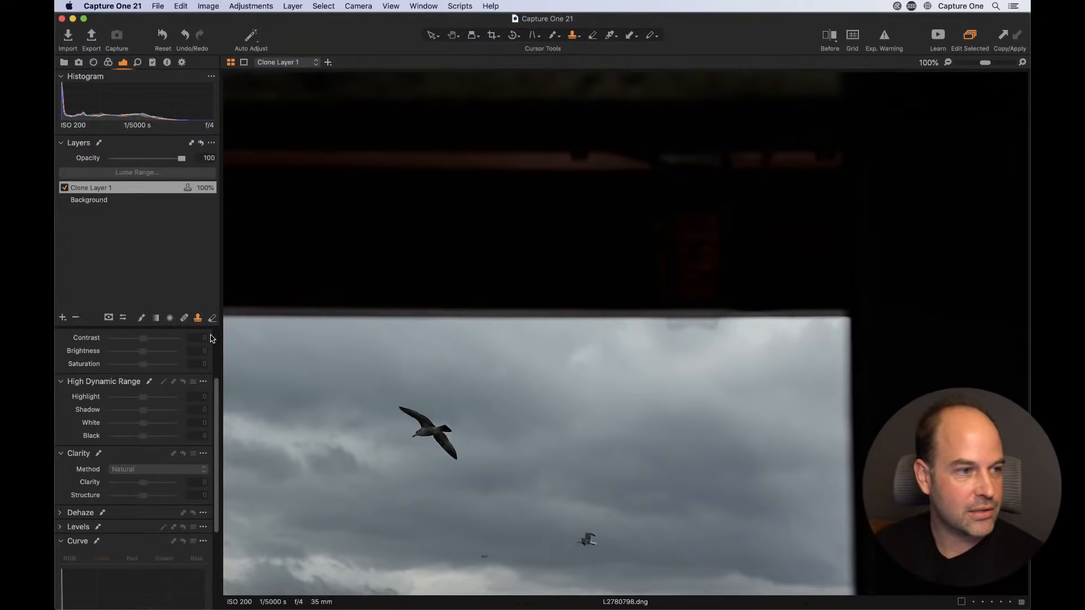
drag(671, 321, 714, 322)
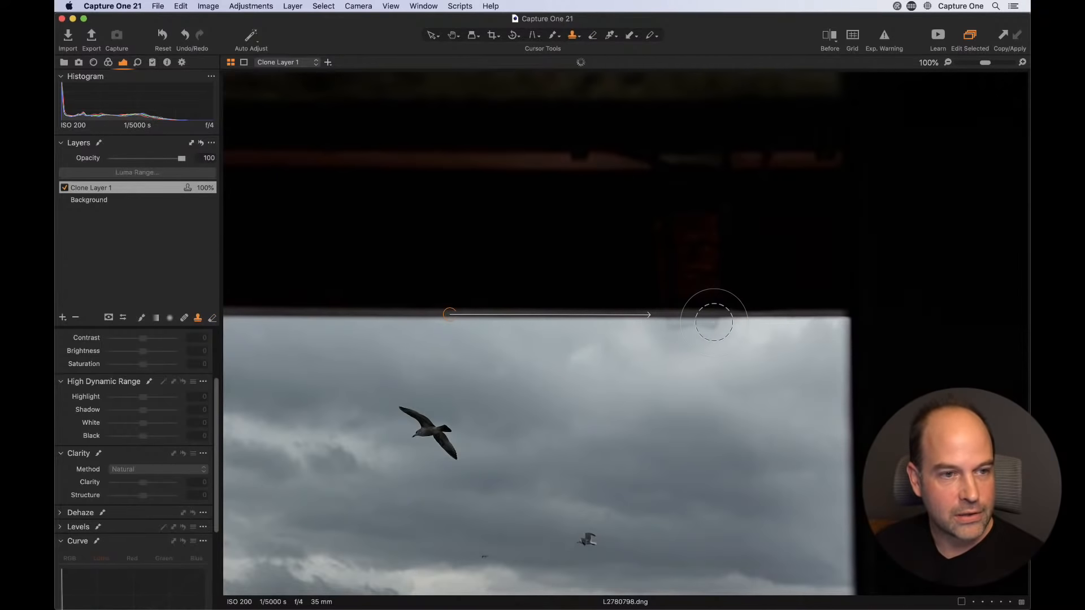
mouse_move(647, 317)
mouse_down()
mouse_move(716, 322)
mouse_move(680, 323)
mouse_up()
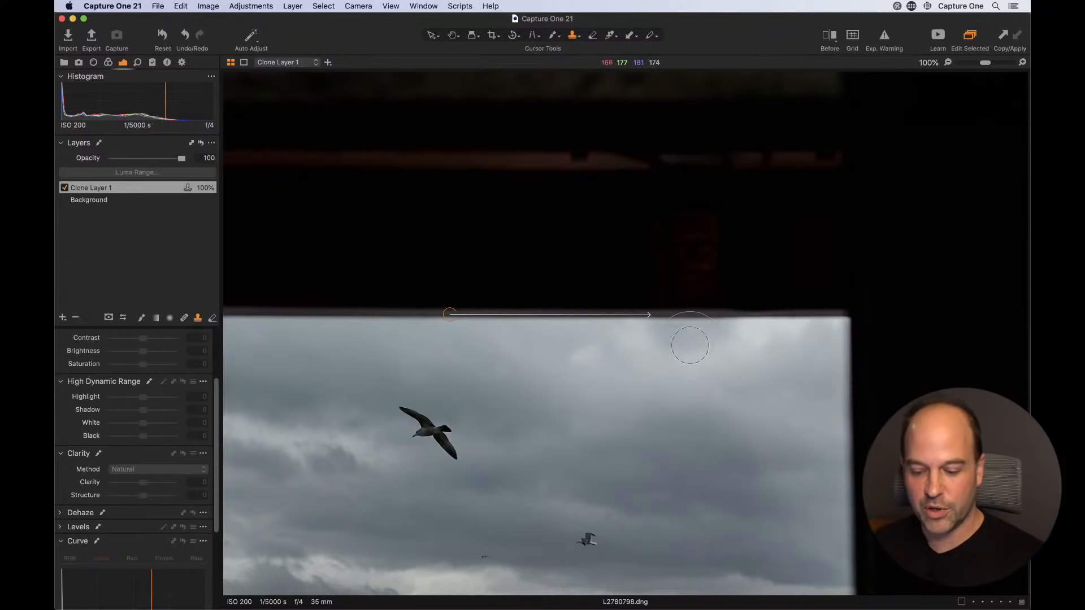
key(h)
double_click(628, 349)
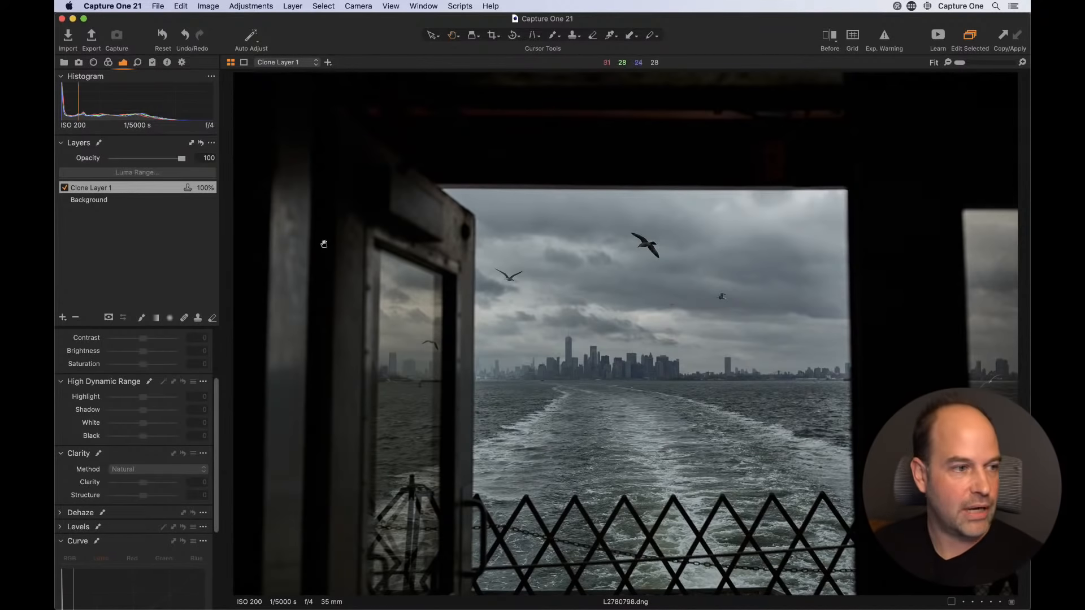
- Return to the thumbnails and browse the Dodge and Burn and Floof albums in the library
click(153, 257)
key(alt+super+v)
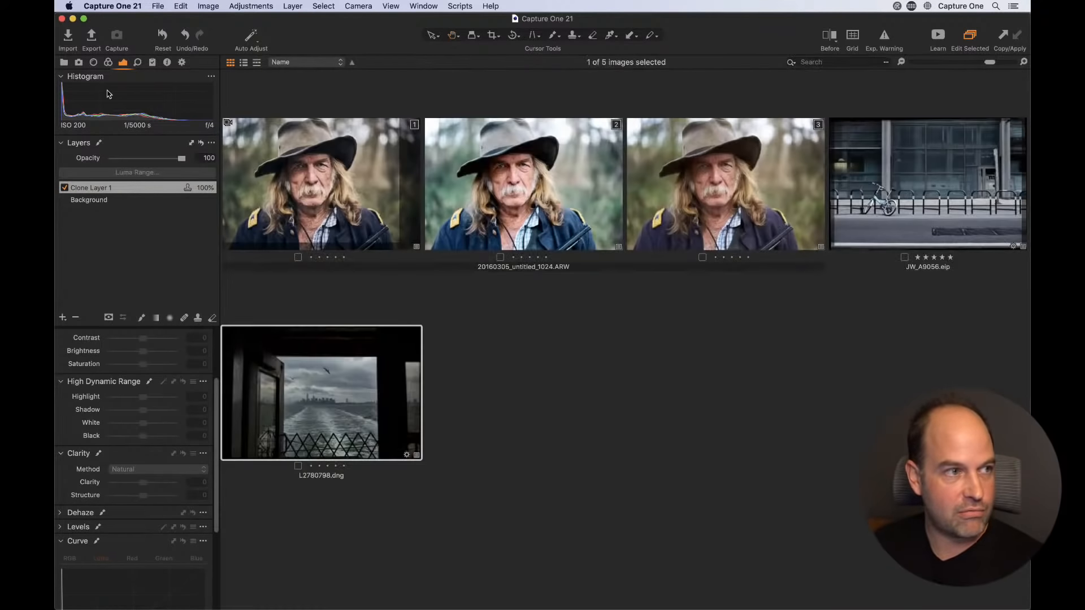
click(63, 63)
click(150, 215)
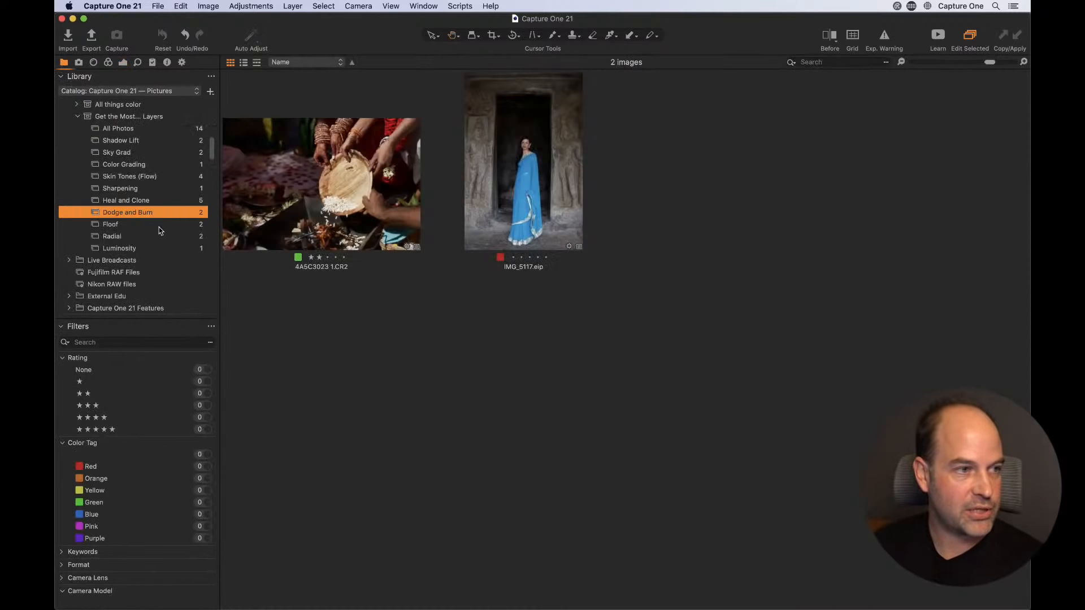
click(141, 228)
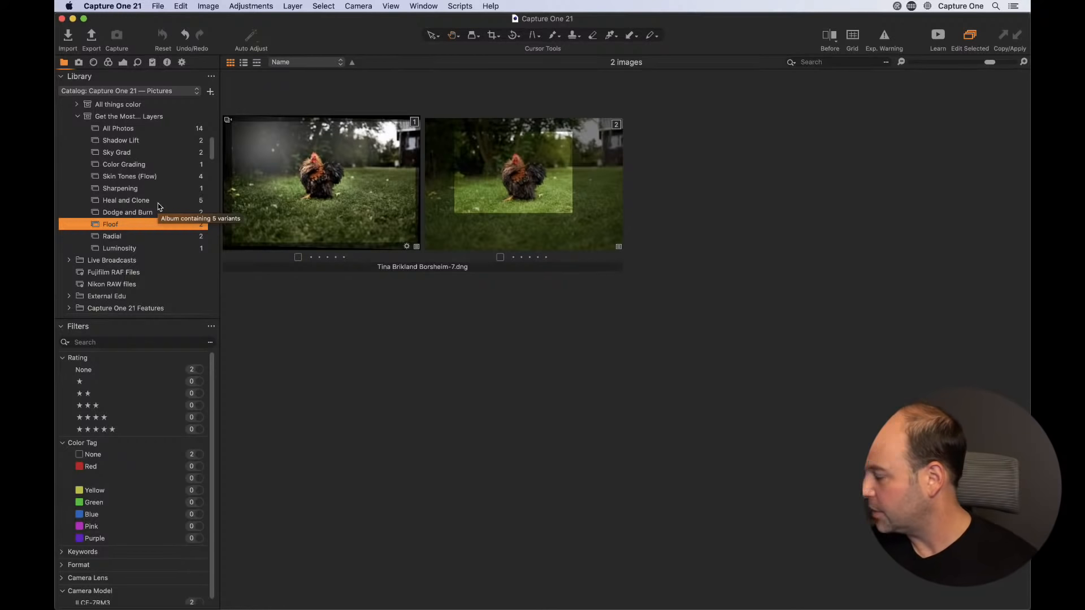
- Search the keyboard shortcut editor's commands for "layer", review the layer commands available for shortcuts, and close the editor
click(424, 344)
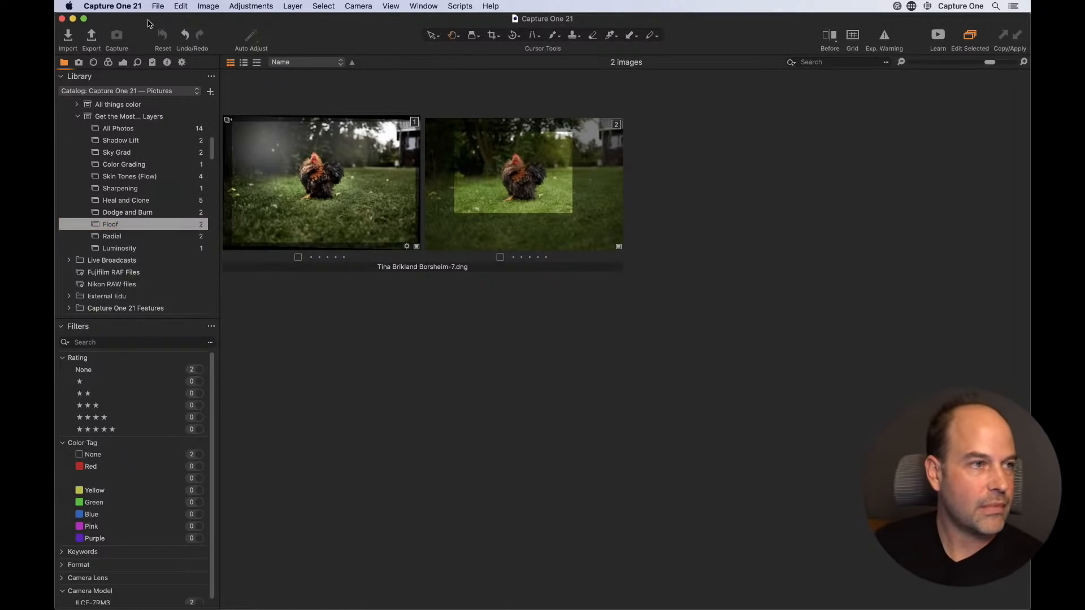
click(183, 6)
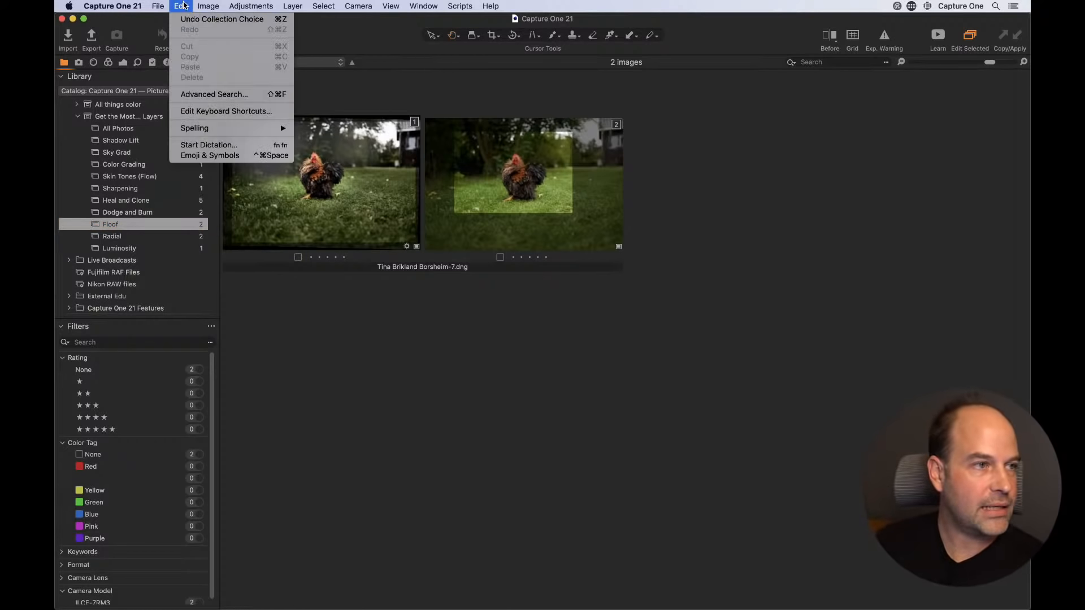
click(203, 113)
drag(235, 69, 602, 152)
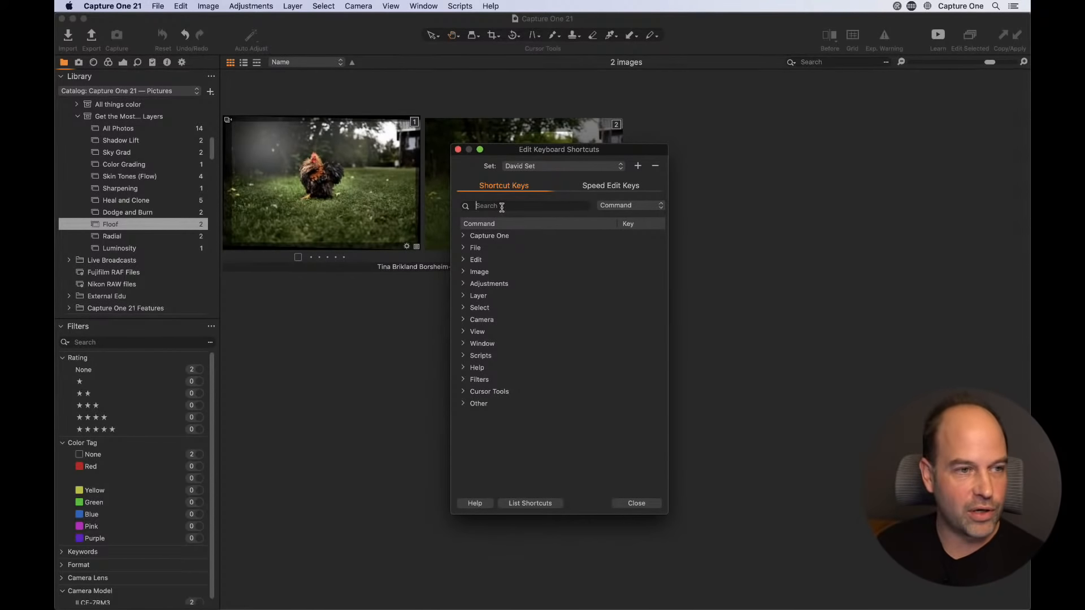
text(layer)
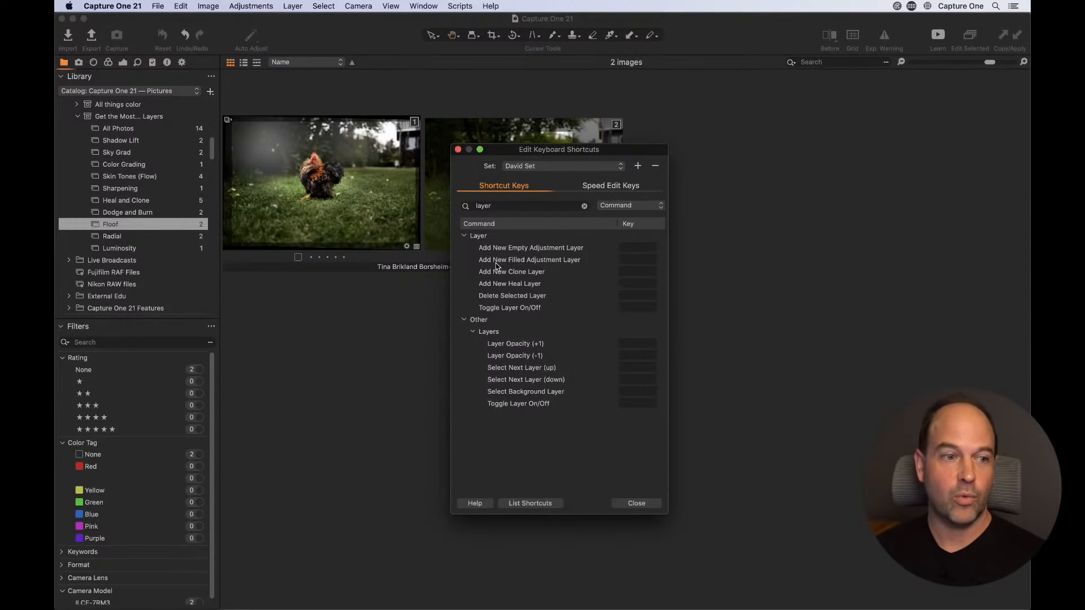
click(635, 502)
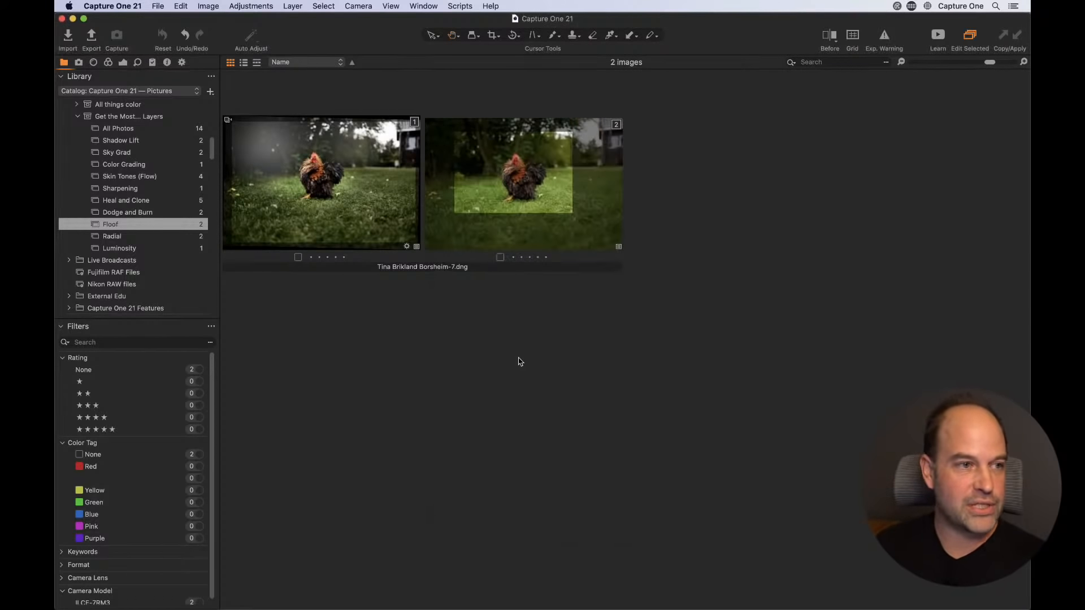
- Open the first chicken photo to view its layers and the new-layer options, and return to the library thumbnails
double_click(276, 166)
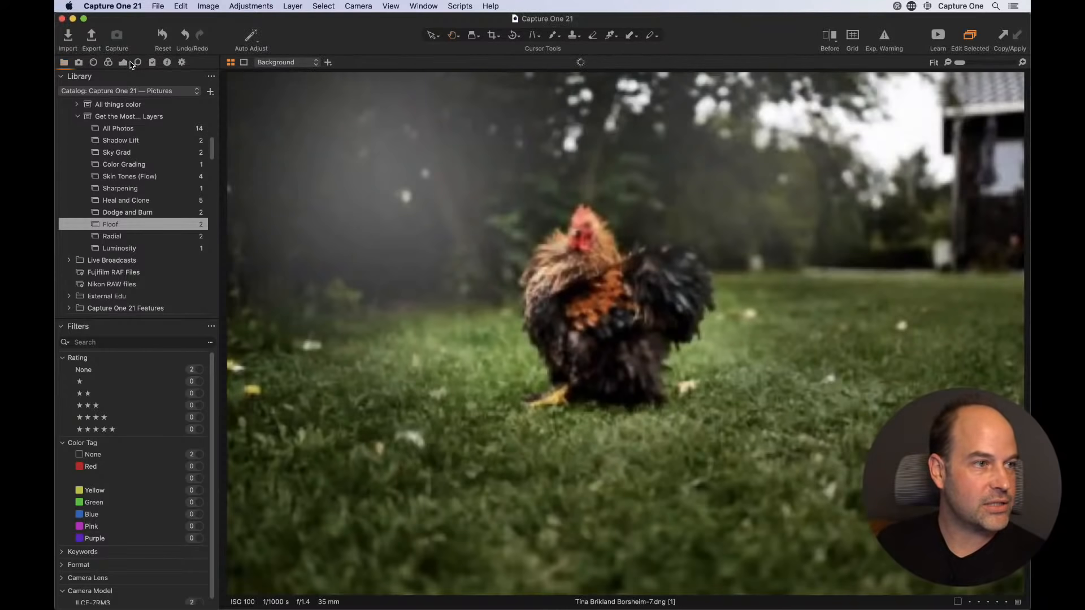
click(125, 63)
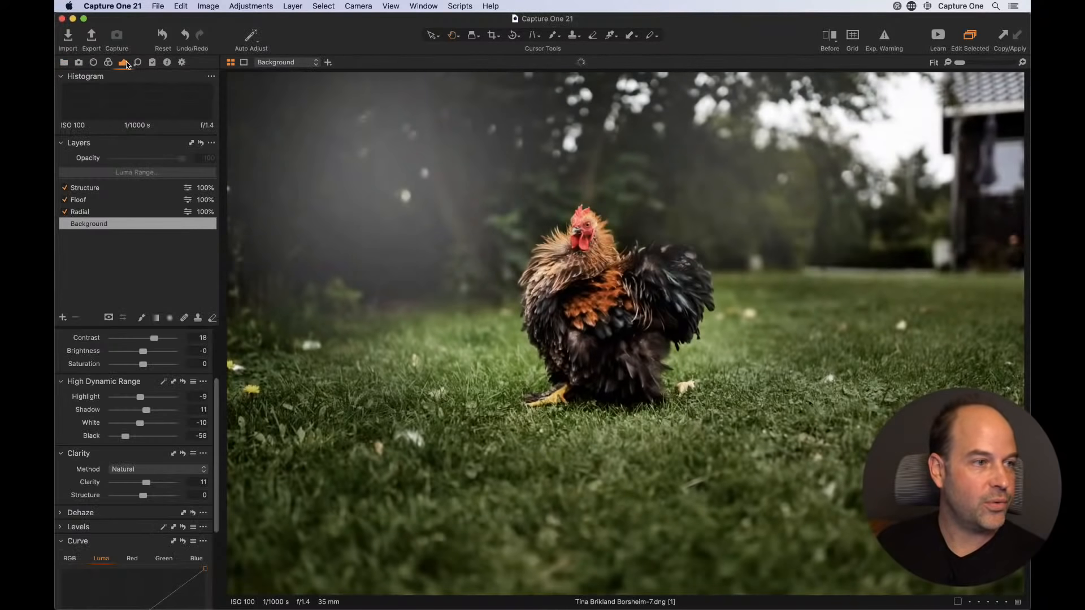
click(63, 317)
click(125, 259)
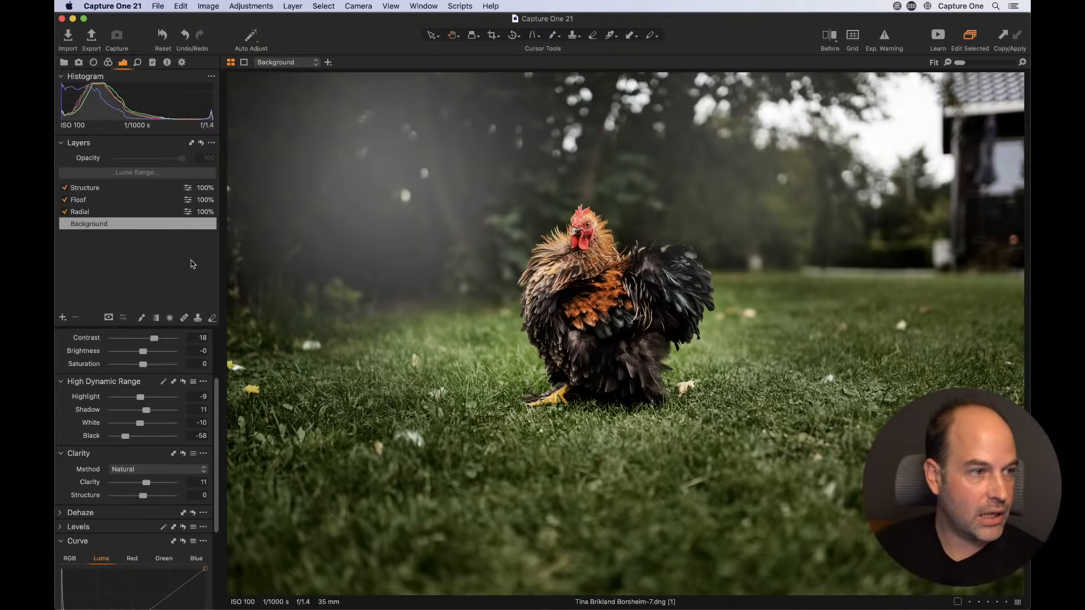
key(g)
click(64, 62)
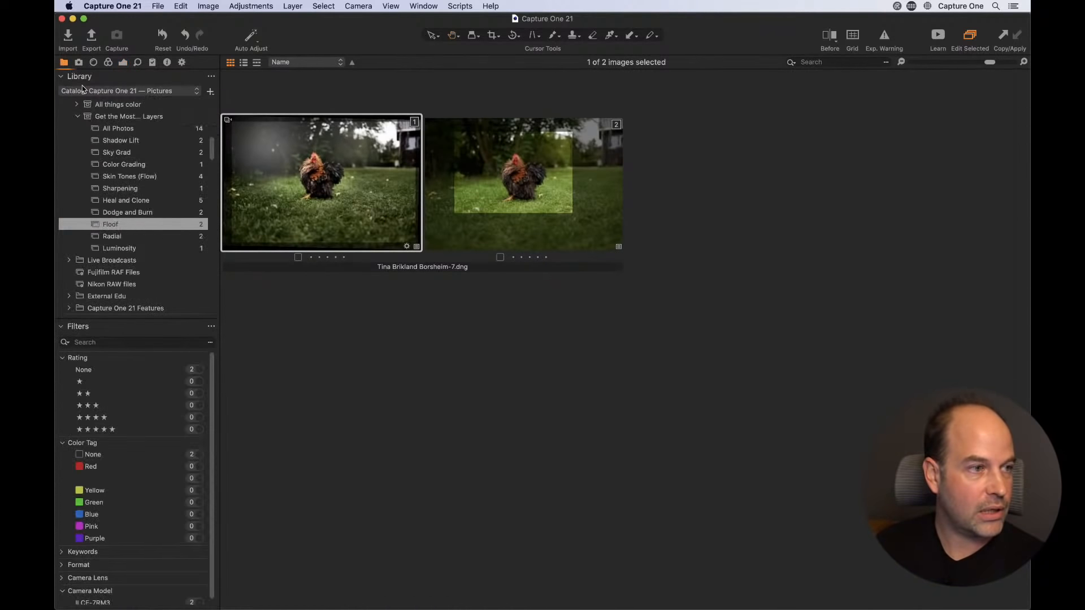
- Browse the library albums from All Photos through Heal and Clone
click(141, 129)
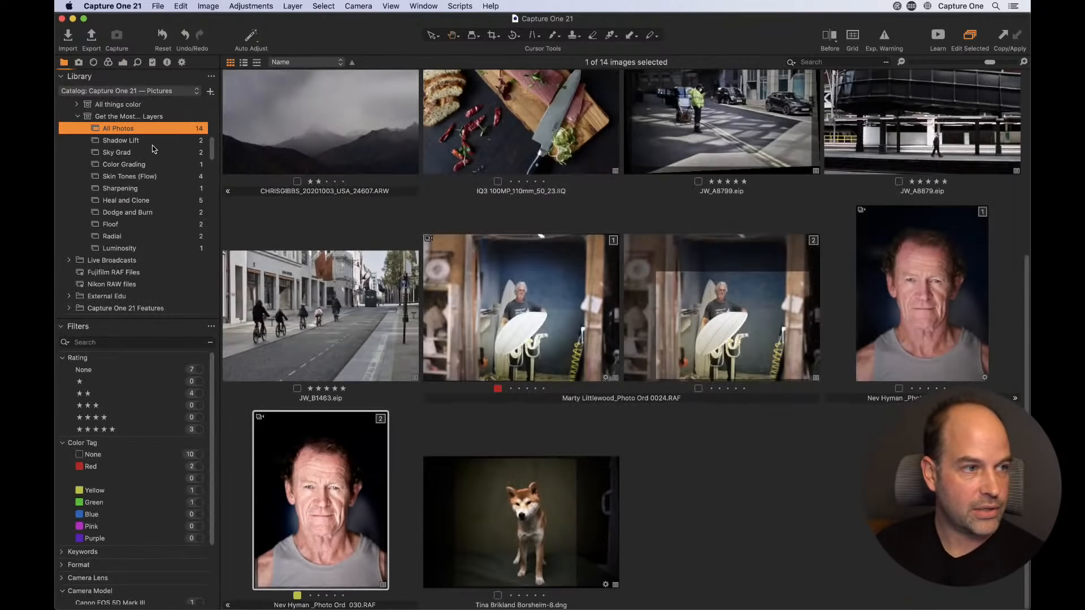
click(142, 141)
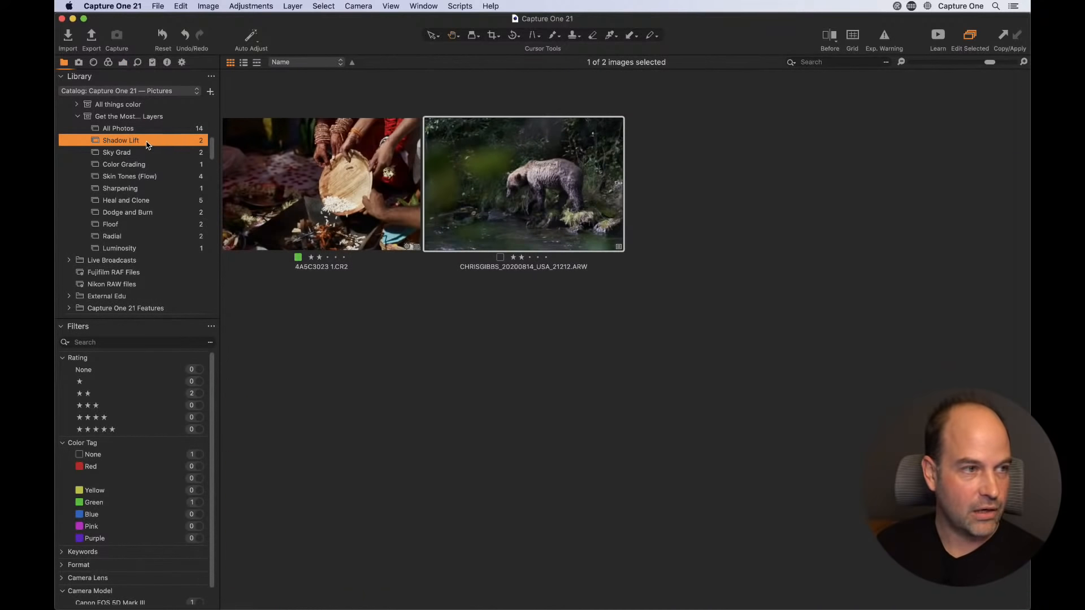
click(149, 153)
click(148, 167)
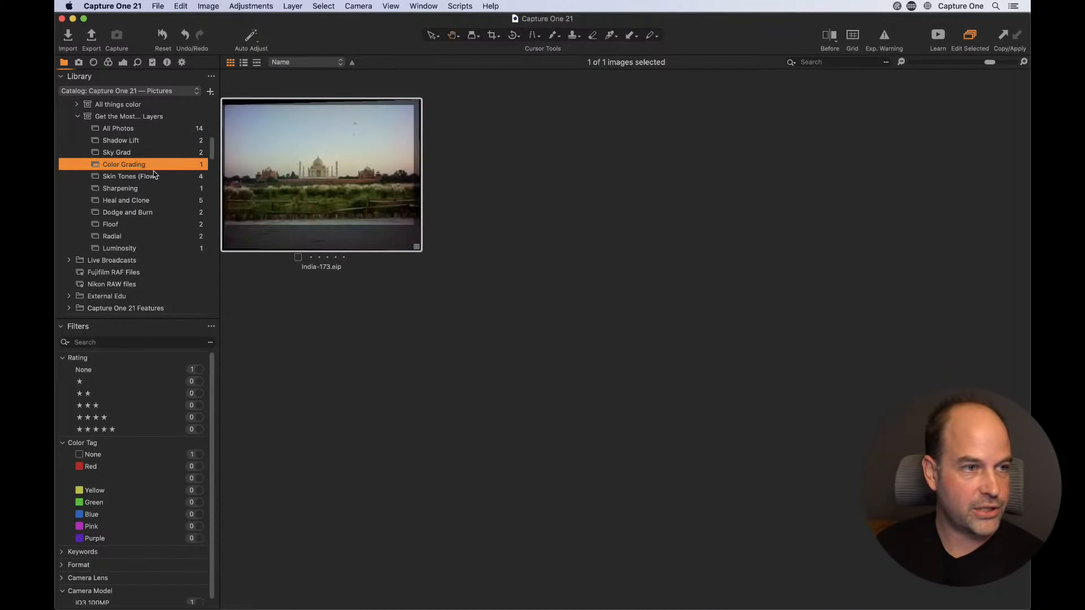
click(156, 178)
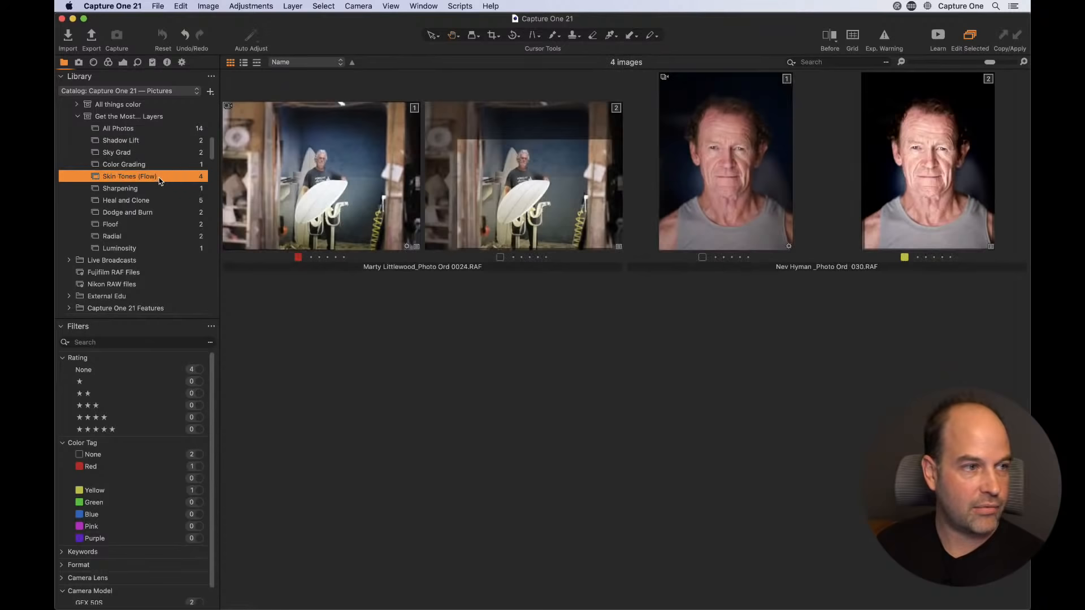
click(151, 190)
click(148, 202)
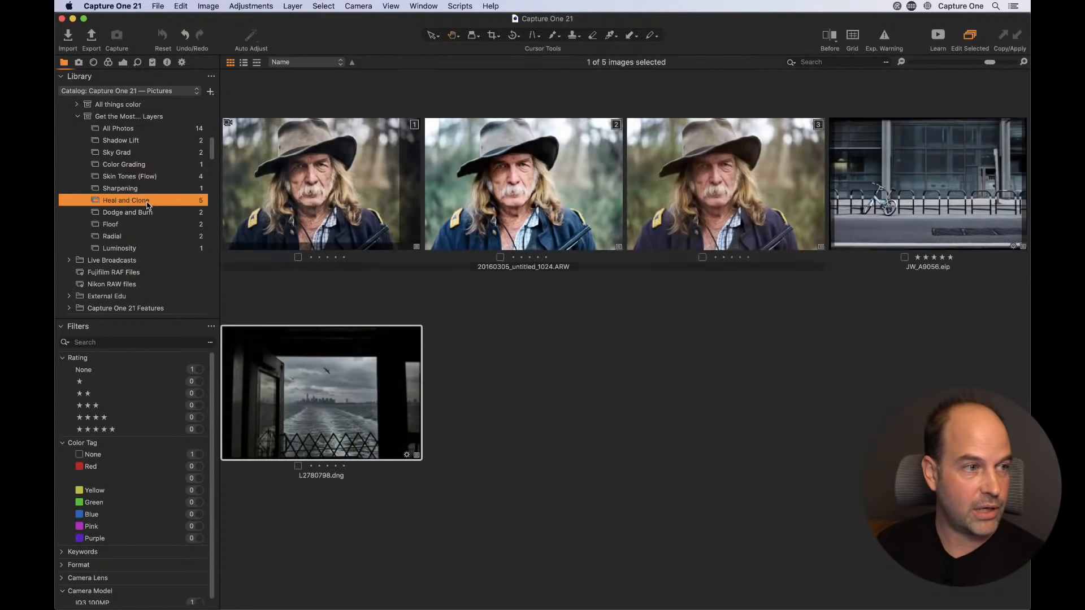
- Open IMG_5117.eip from the Dodge and Burn album in the viewer with its layers and exposure adjustments shown
click(161, 214)
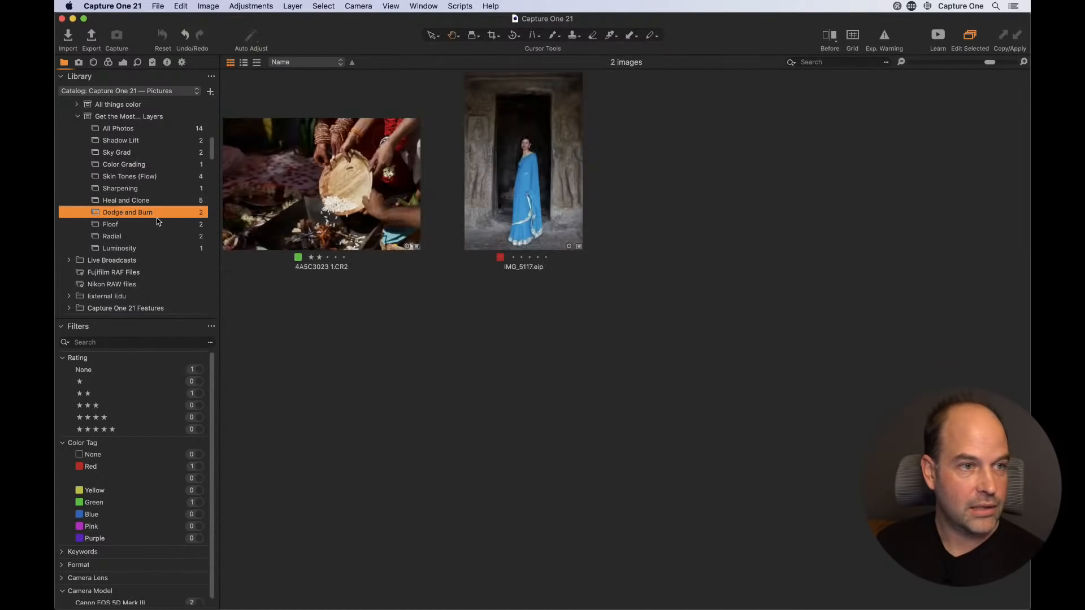
click(536, 204)
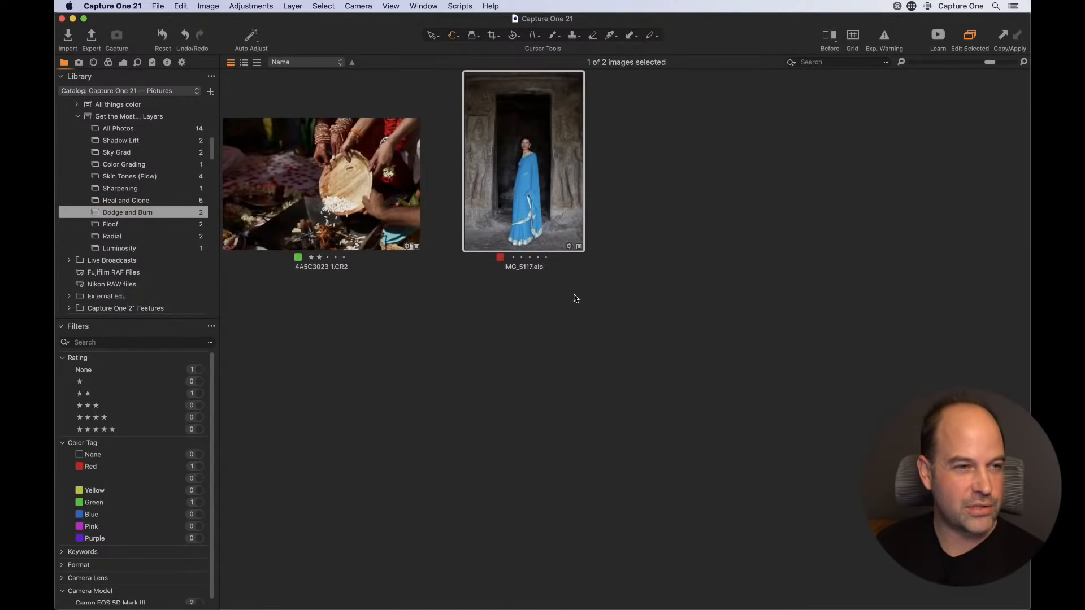
key(g)
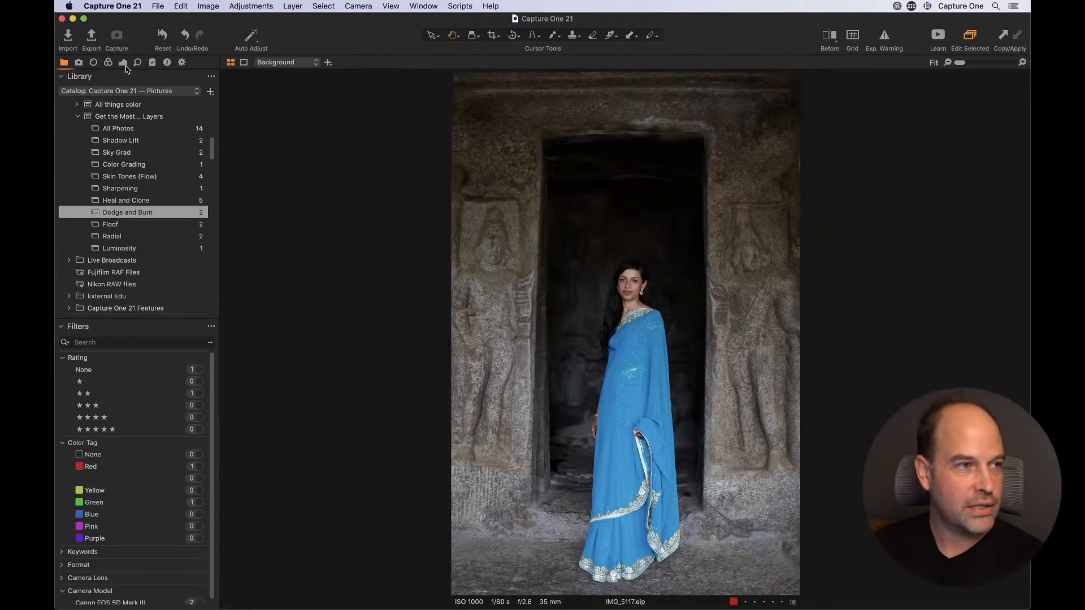
click(123, 62)
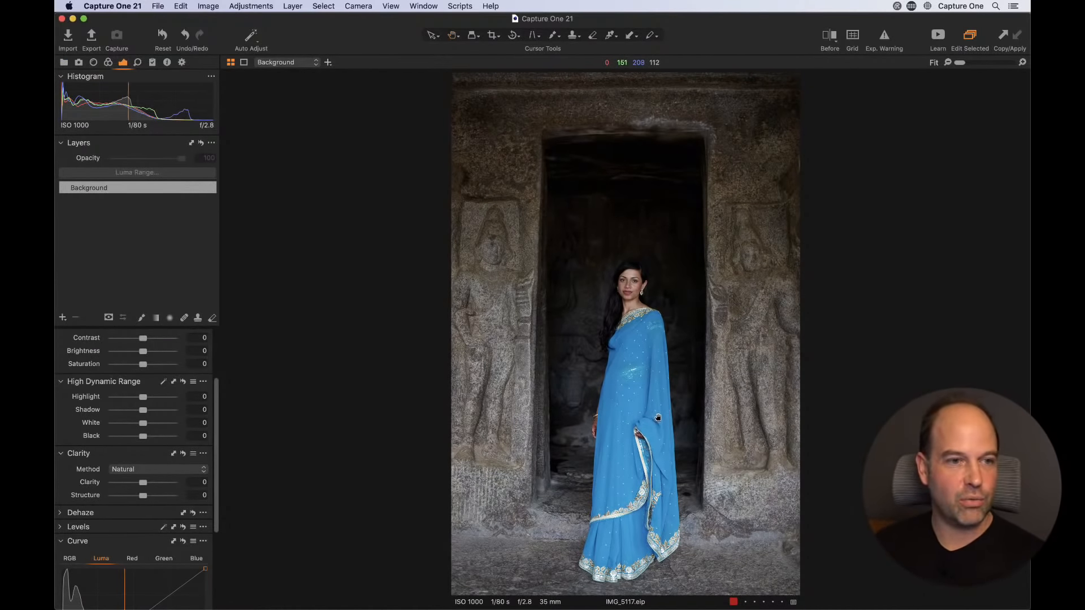
- Draw a linear gradient mask over the stone wall beside the doorway, tighten its falloff, and hide the mask overlay
click(157, 318)
drag(456, 331, 711, 336)
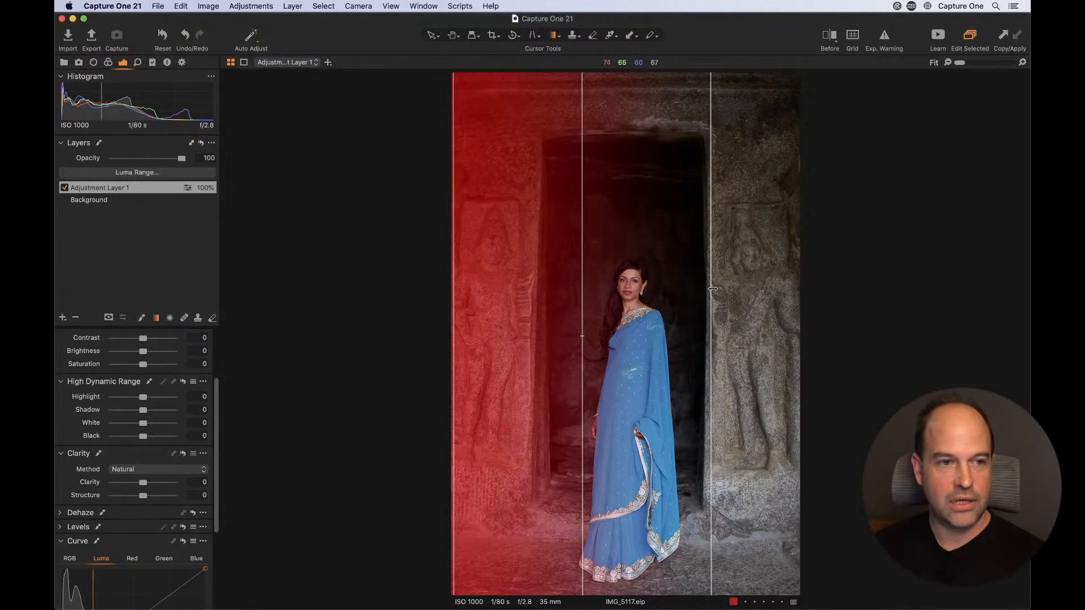
drag(709, 289, 582, 285)
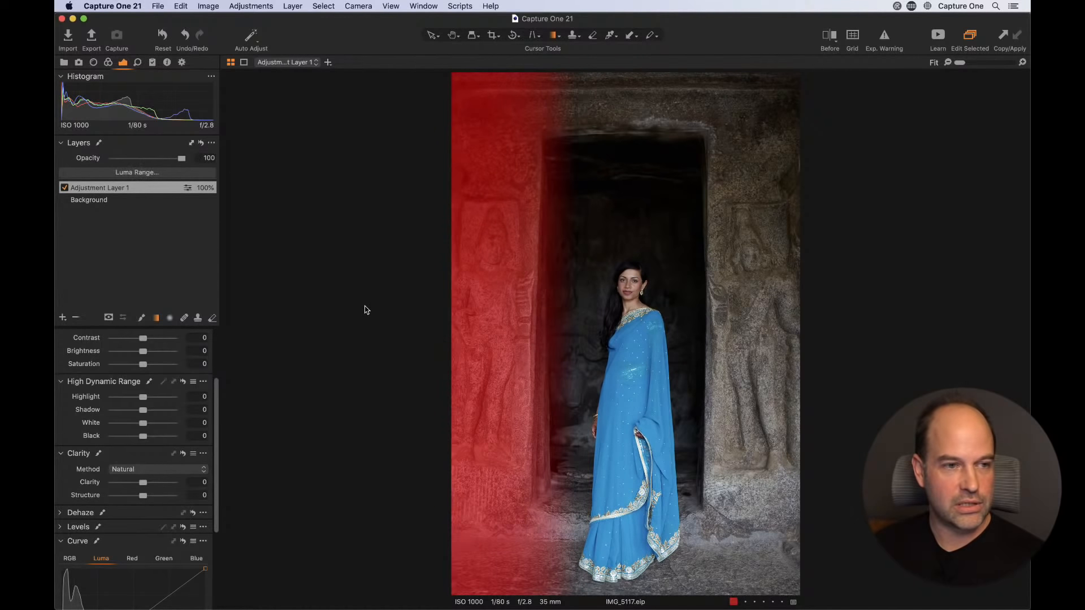
key(m)
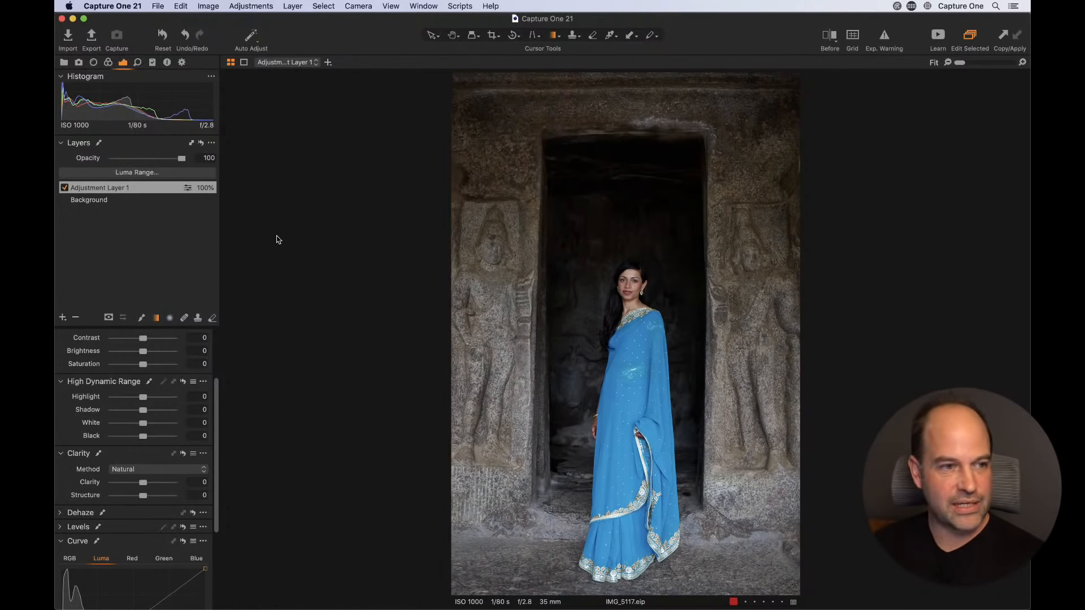
- Try darkening the gradient-masked wall with Highlight -34 and Brightness -12, and delete the gradient layer
scroll(144, 339, up, 3)
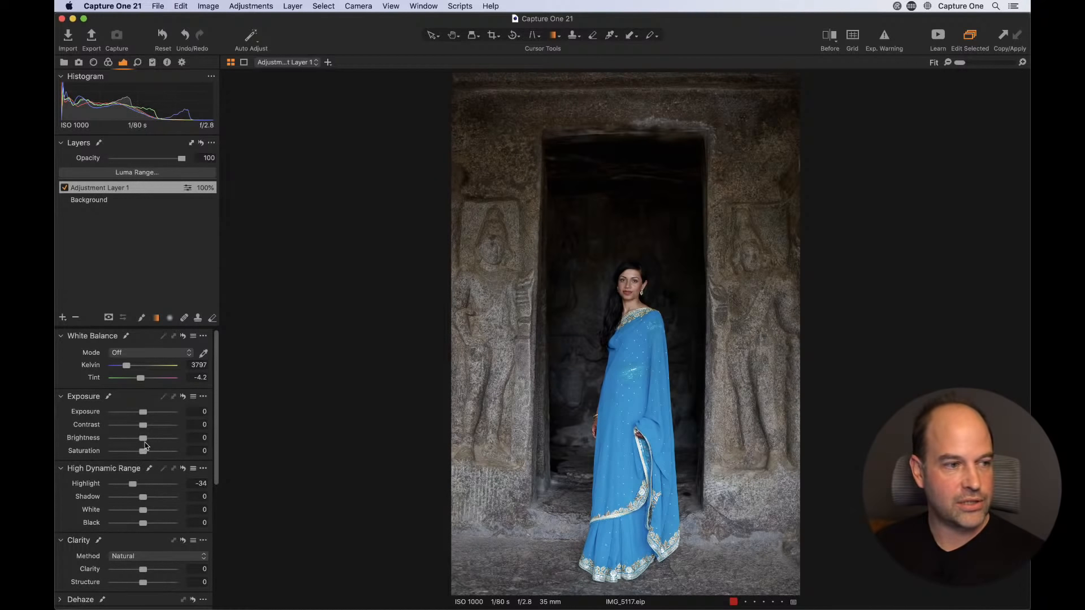
drag(144, 440, 135, 440)
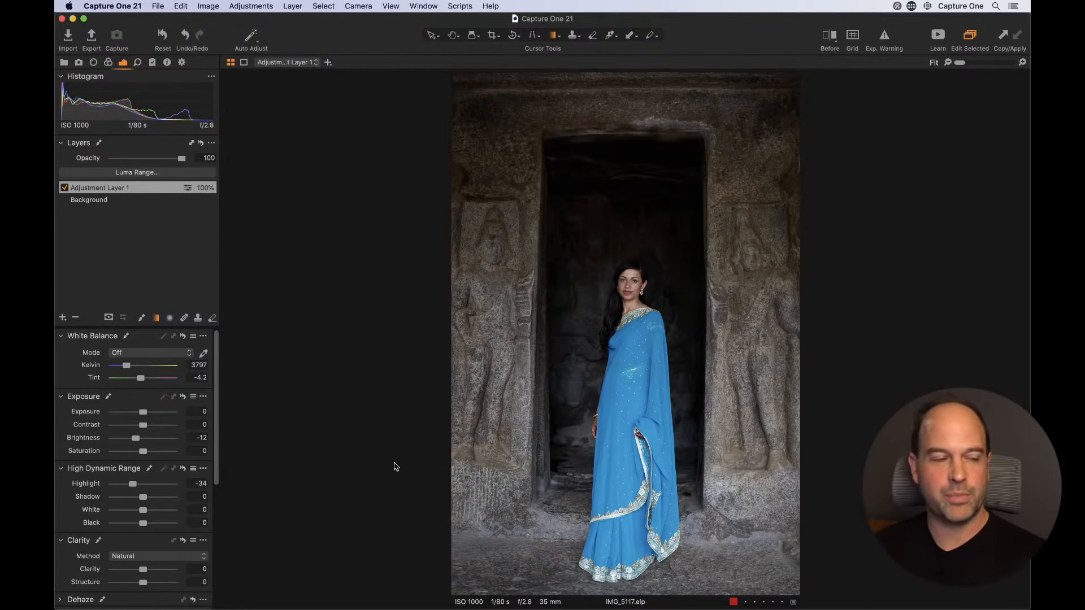
click(76, 319)
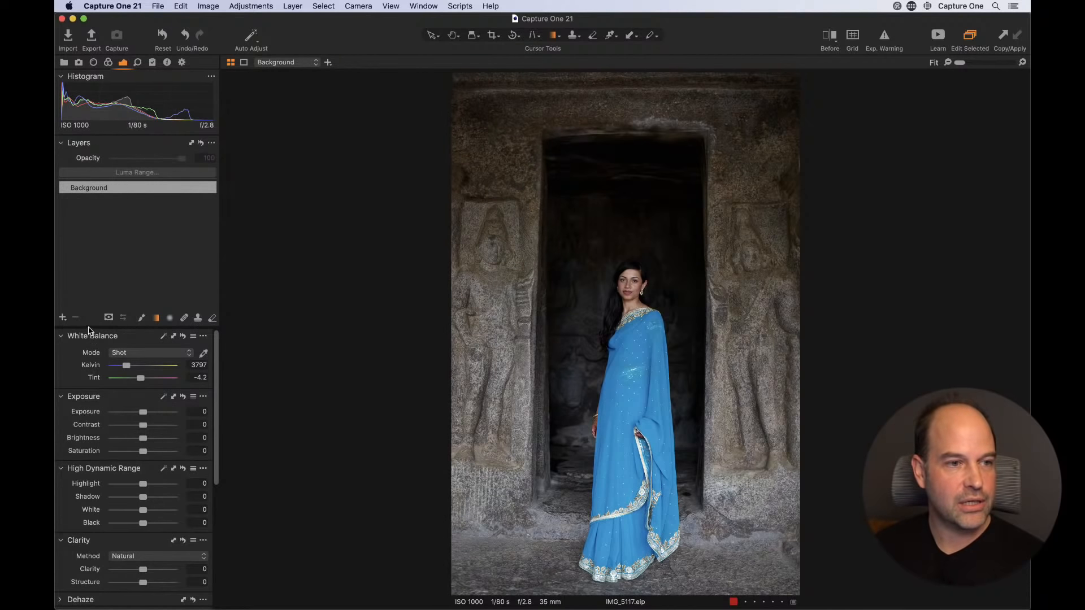
- Add a new filled adjustment layer and toggle its mask overlay on and off to check the coverage
click(62, 318)
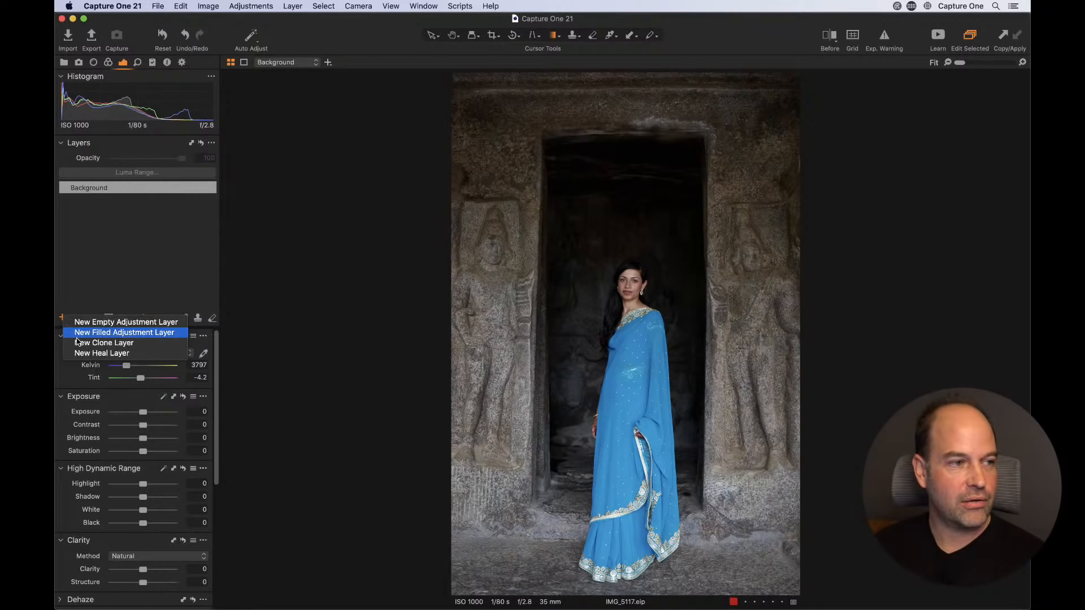
click(78, 335)
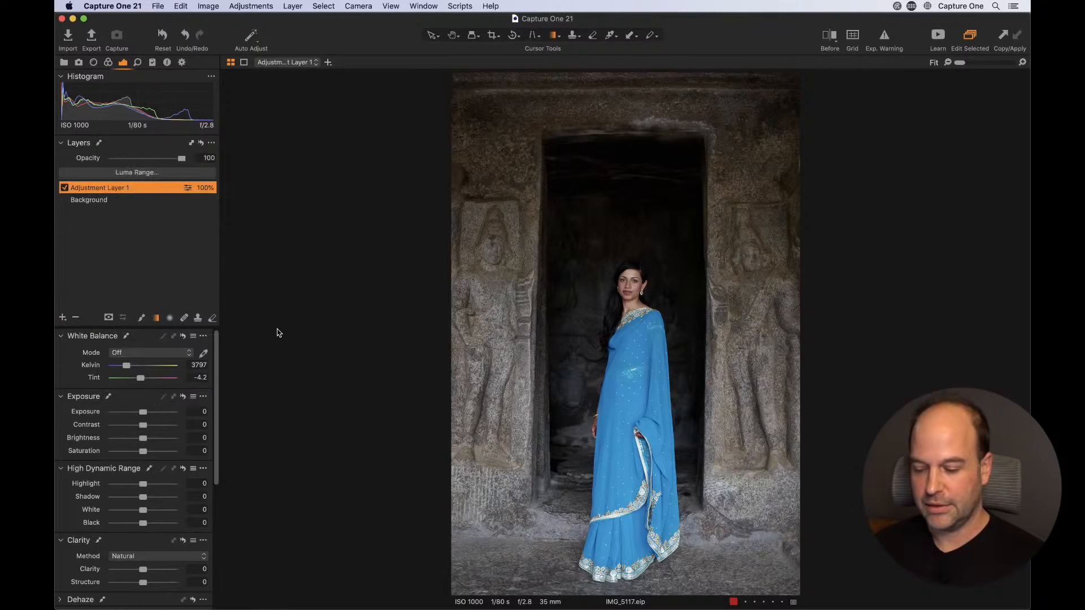
key(m)
key(m)
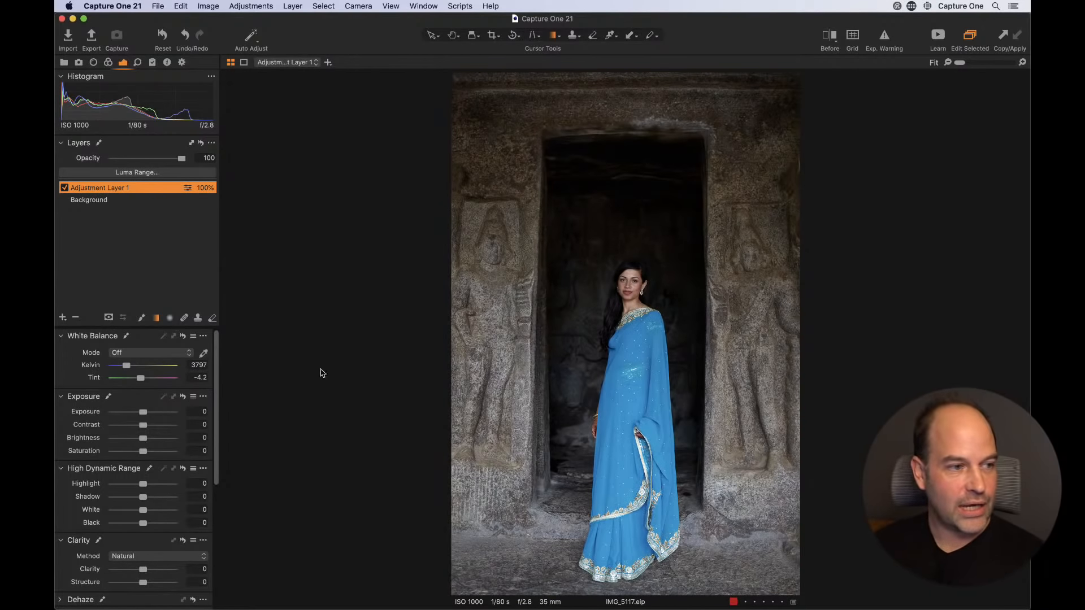
- Set the filled layer's Brightness to -14, Highlight to -27 and Black to 27
drag(144, 442, 134, 438)
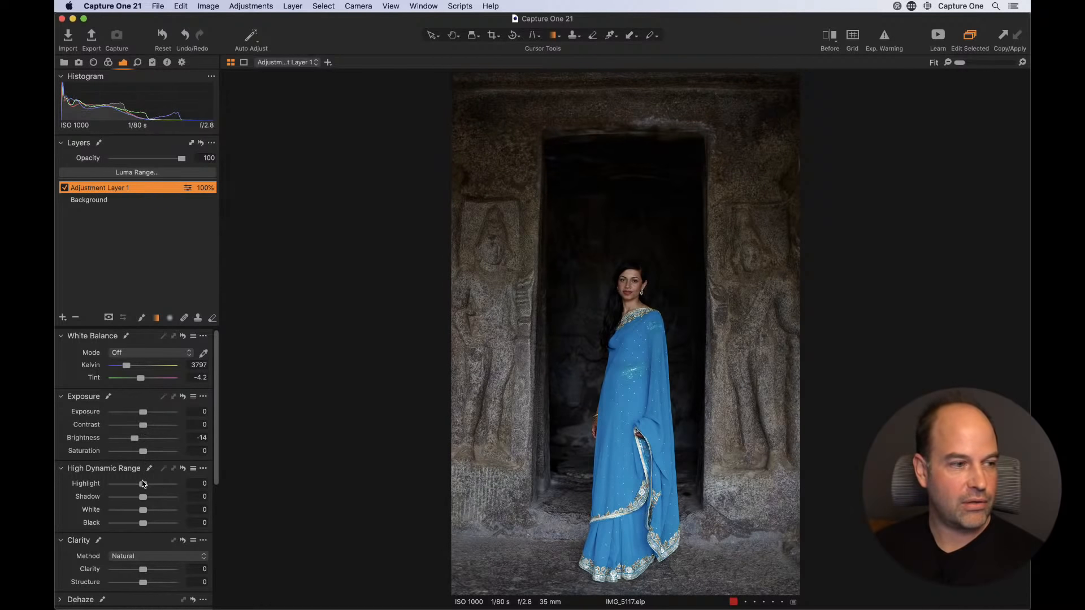
drag(143, 484, 133, 489)
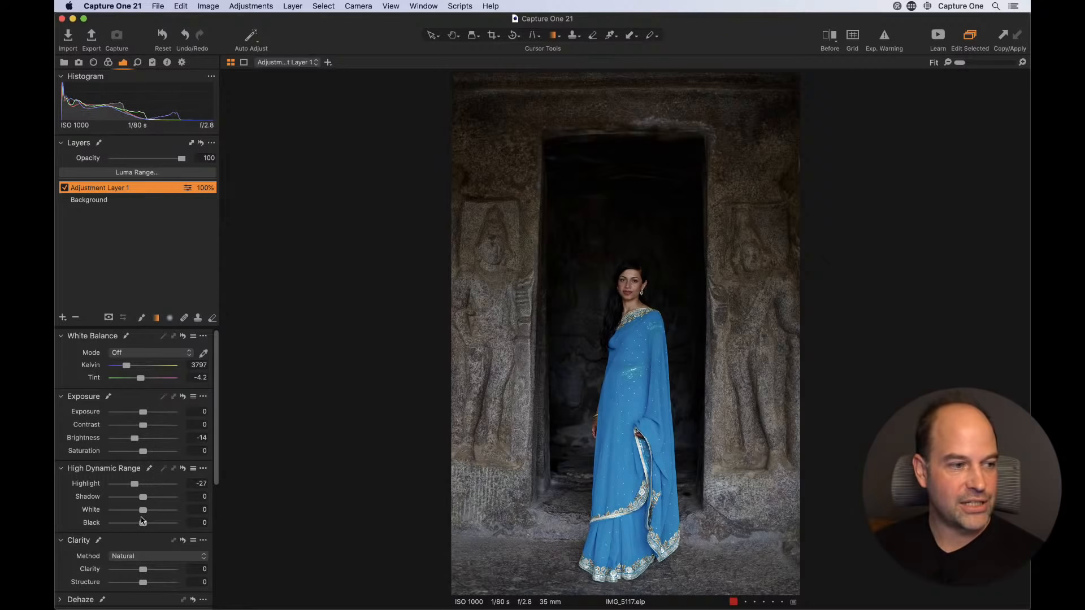
drag(143, 496, 152, 525)
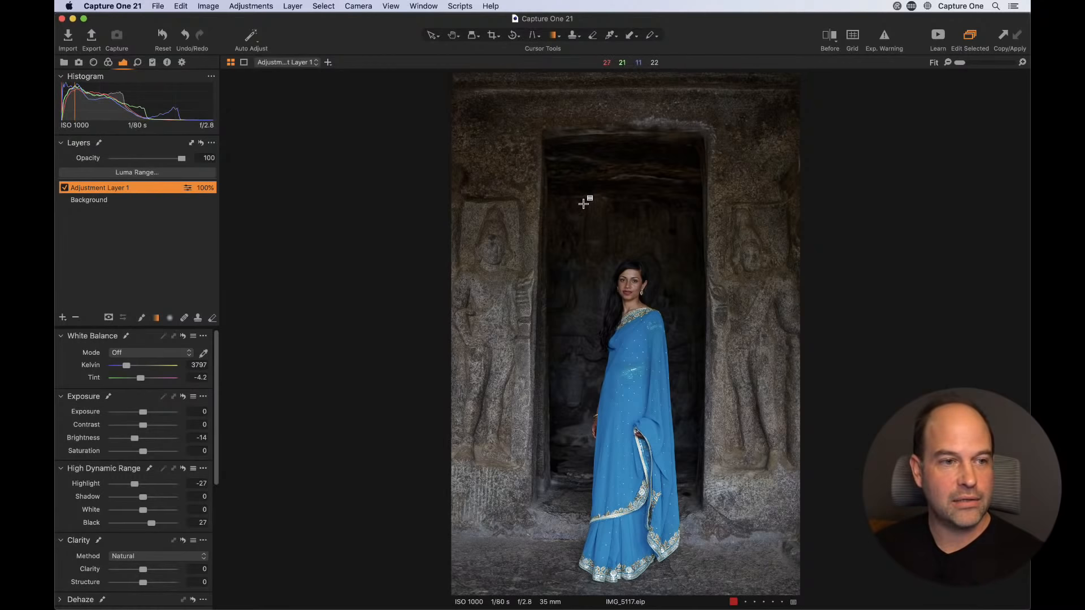
- Clear the adjustment layer's mask and brush the darkening onto the stone walls and floor around the woman
right_click(112, 195)
click(127, 196)
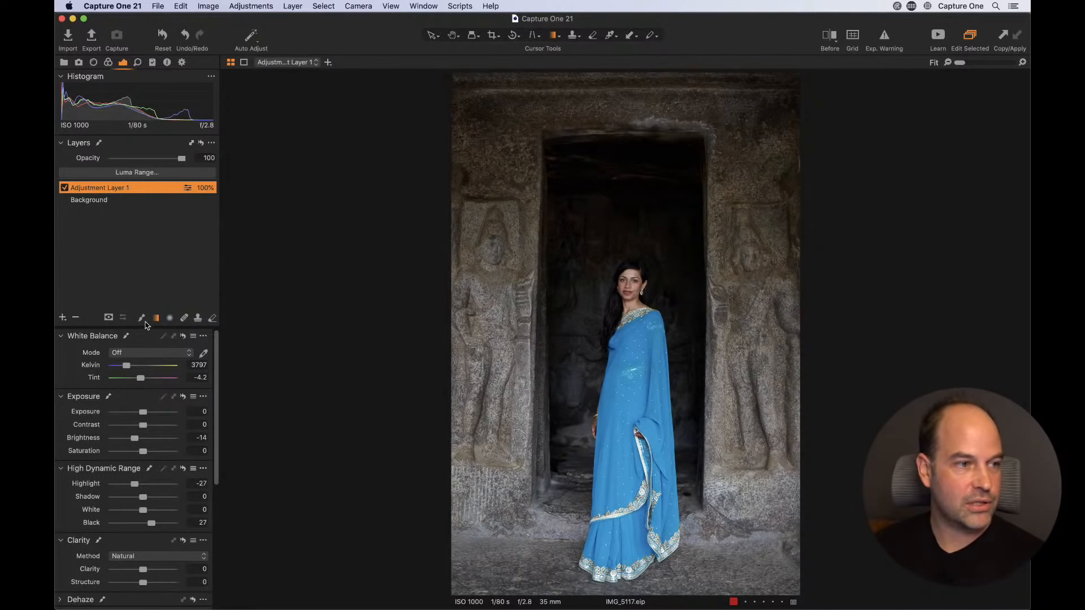
right_click(536, 261)
mouse_move(540, 261)
mouse_down()
mouse_move(562, 260)
mouse_move(530, 274)
mouse_move(524, 300)
mouse_up()
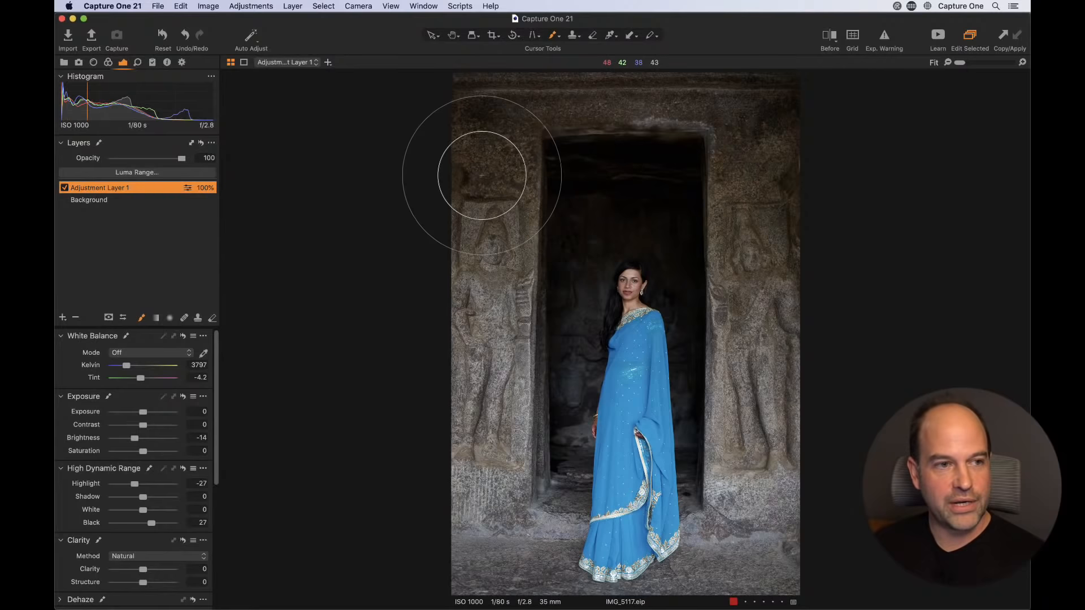
mouse_move(493, 263)
mouse_down()
mouse_move(500, 467)
mouse_move(477, 222)
mouse_move(496, 294)
mouse_move(497, 275)
mouse_move(481, 260)
mouse_move(488, 450)
mouse_move(537, 524)
mouse_move(485, 388)
mouse_move(493, 218)
mouse_move(475, 512)
mouse_move(506, 525)
mouse_move(483, 240)
mouse_move(492, 166)
mouse_move(476, 283)
mouse_move(529, 547)
mouse_move(498, 551)
mouse_move(729, 536)
mouse_move(755, 523)
mouse_move(571, 559)
mouse_move(496, 537)
mouse_move(503, 552)
mouse_move(616, 544)
mouse_up()
mouse_move(491, 543)
mouse_down()
mouse_move(481, 531)
mouse_move(490, 193)
mouse_move(618, 109)
mouse_move(674, 97)
mouse_up()
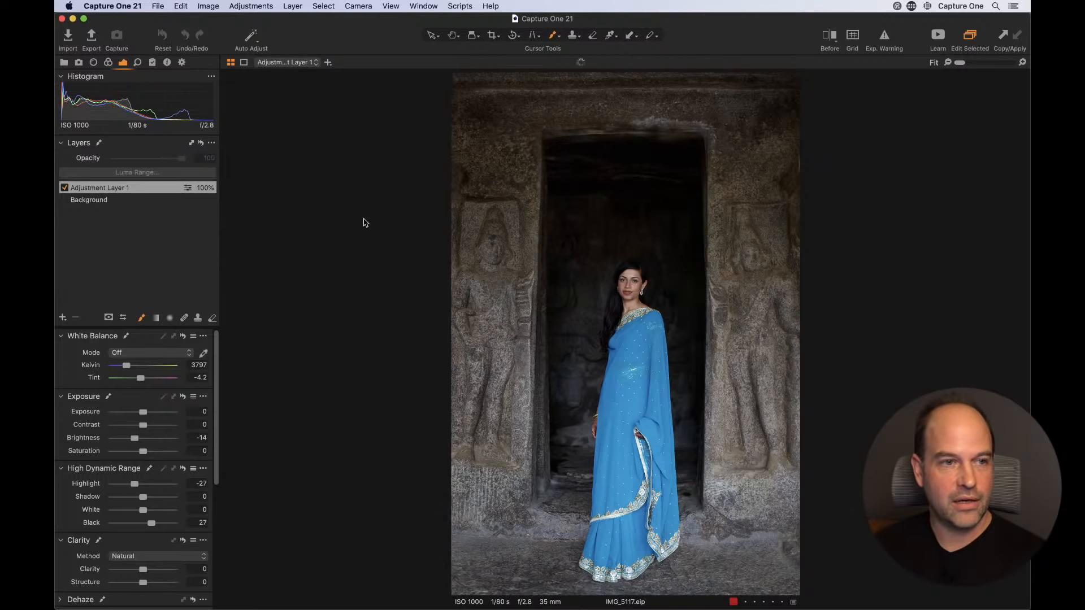
- Toggle Adjustment Layer 1 off and on to compare the photo with and without the brushed darkening
click(67, 191)
click(66, 190)
click(65, 189)
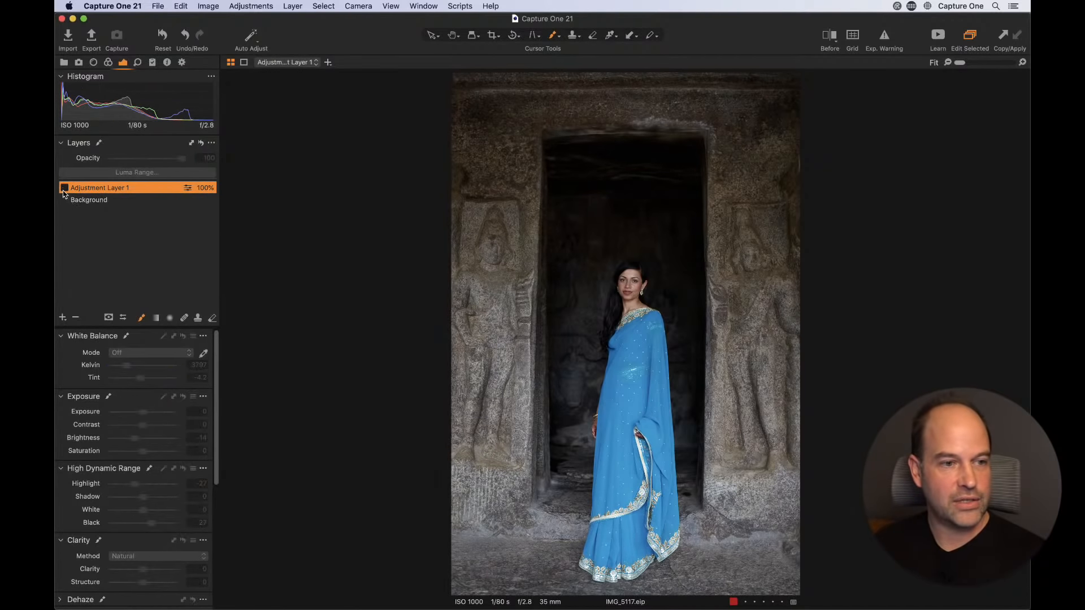
click(65, 190)
click(65, 189)
click(62, 190)
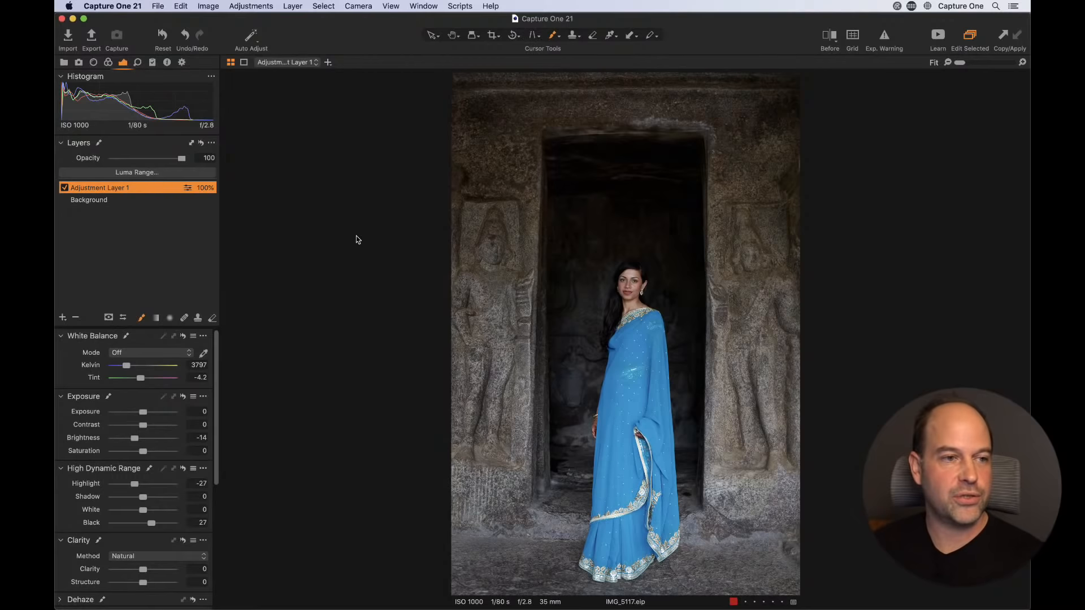
- Open the beach photo from the Luminosity album in the single-image view
key(alt+super+v)
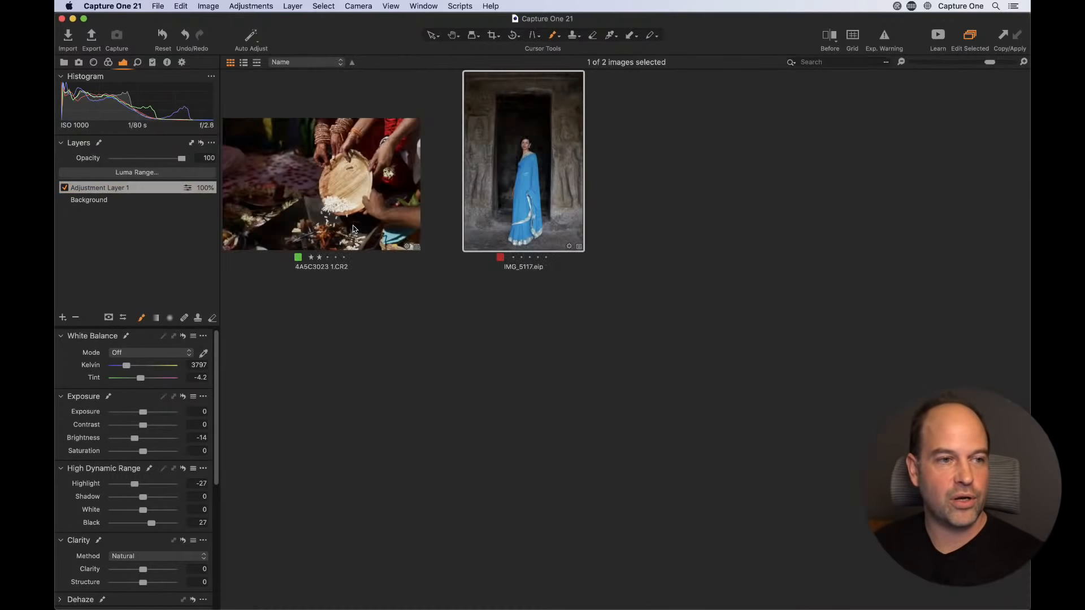
click(64, 63)
click(124, 252)
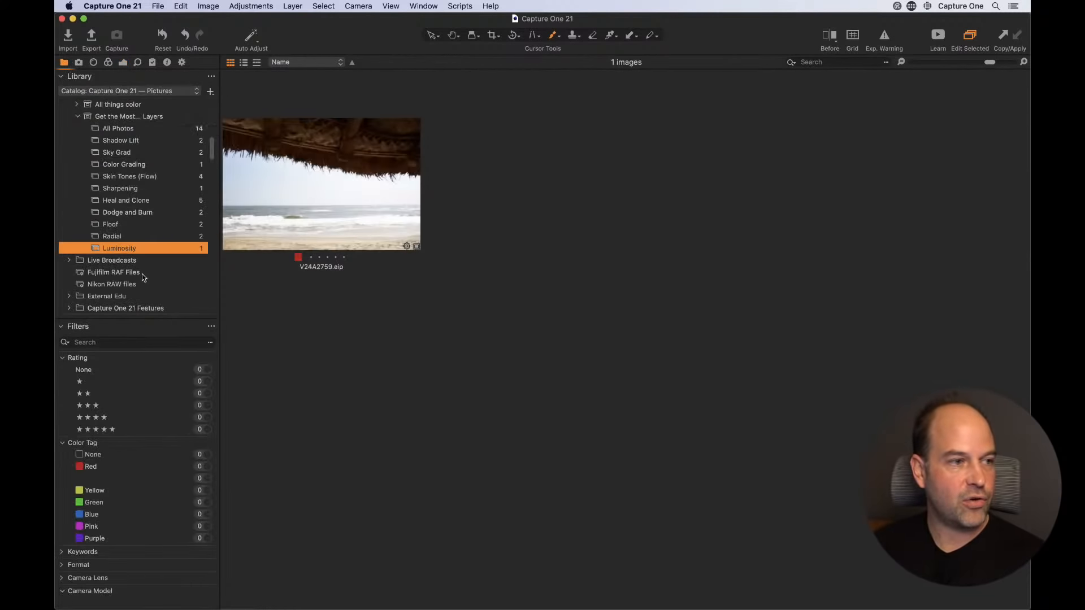
key(alt+super+v)
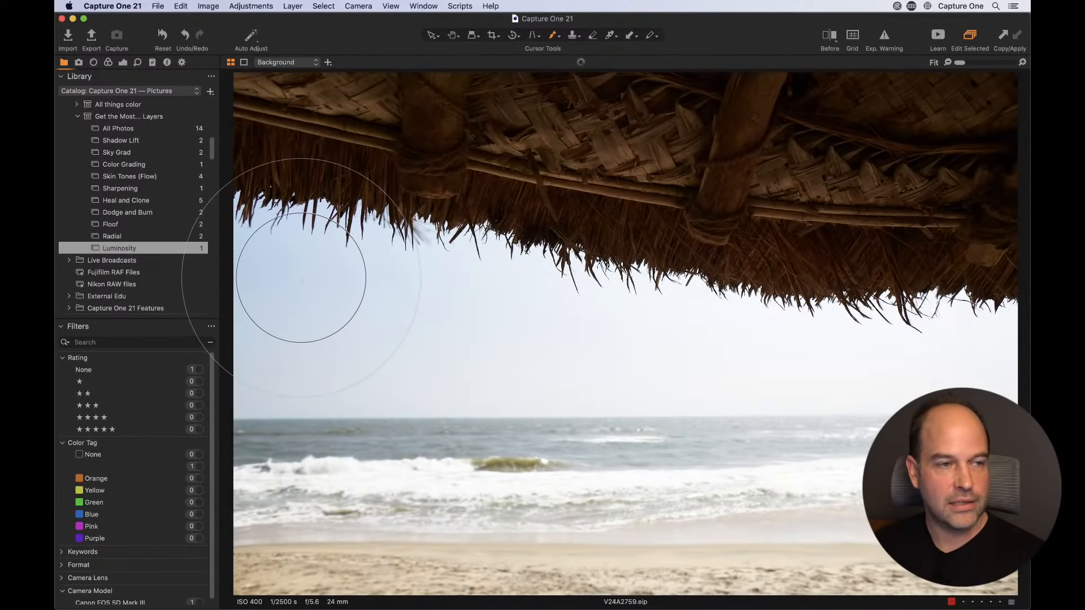
- Delete the existing Adjustment Layer 1 from the beach photo, leaving only the Background layer
click(123, 63)
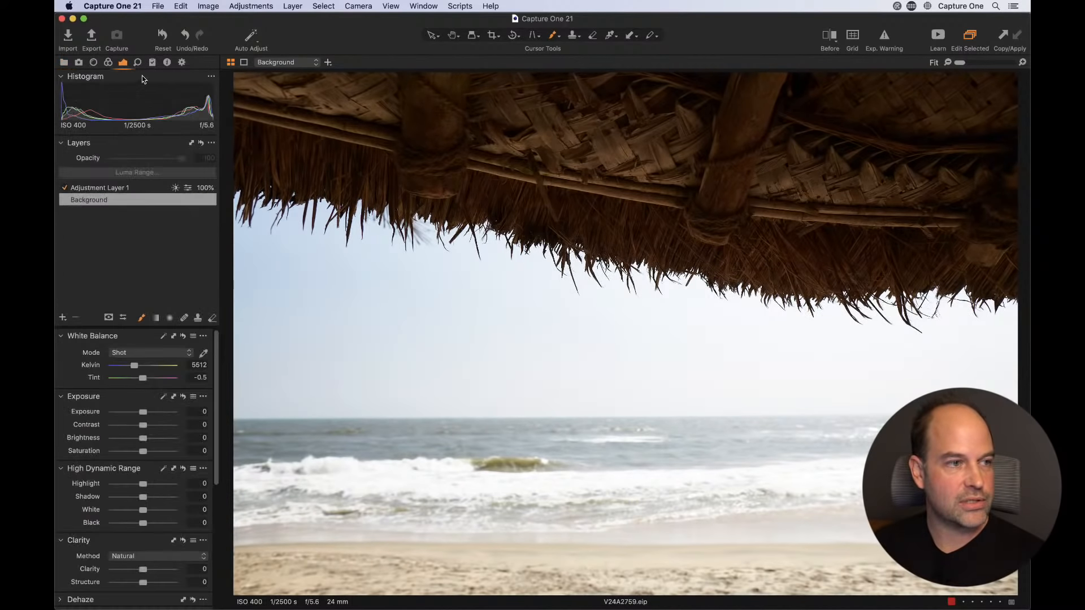
click(98, 189)
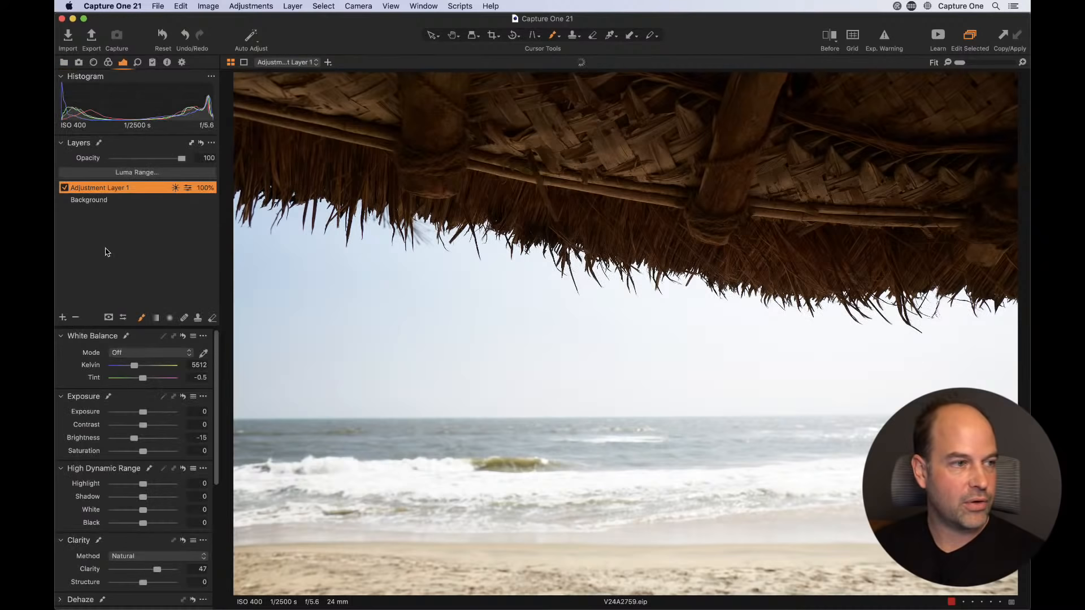
click(77, 319)
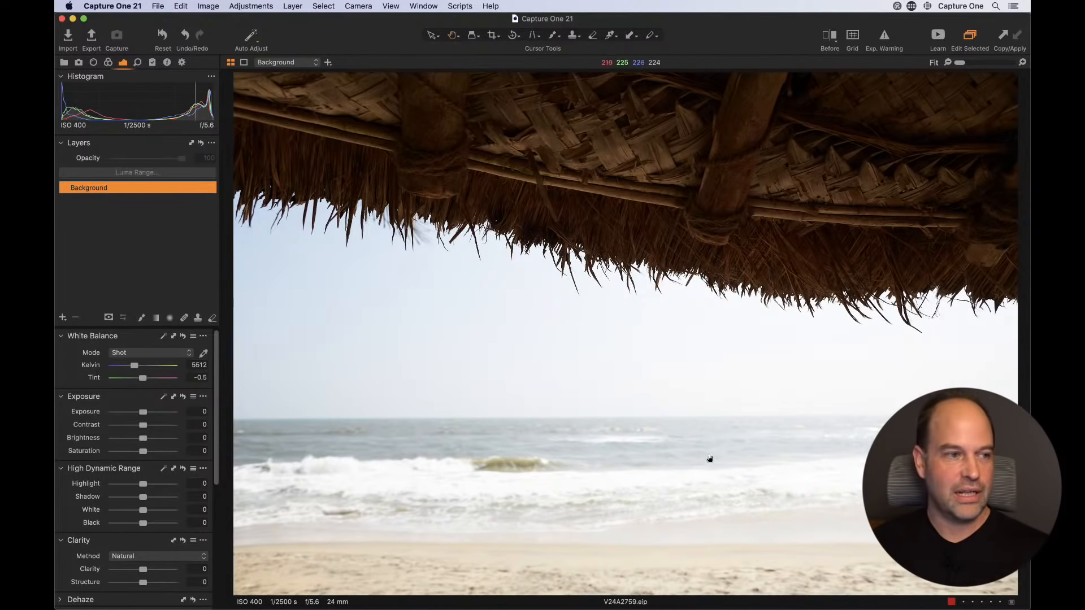
- Try Brightness, Exposure and Highlight changes on the Background layer, resetting each one to 0
drag(149, 440, 161, 413)
double_click(158, 438)
double_click(160, 413)
mouse_move(144, 484)
mouse_down()
mouse_move(128, 483)
mouse_move(158, 484)
mouse_move(140, 486)
mouse_up()
double_click(141, 484)
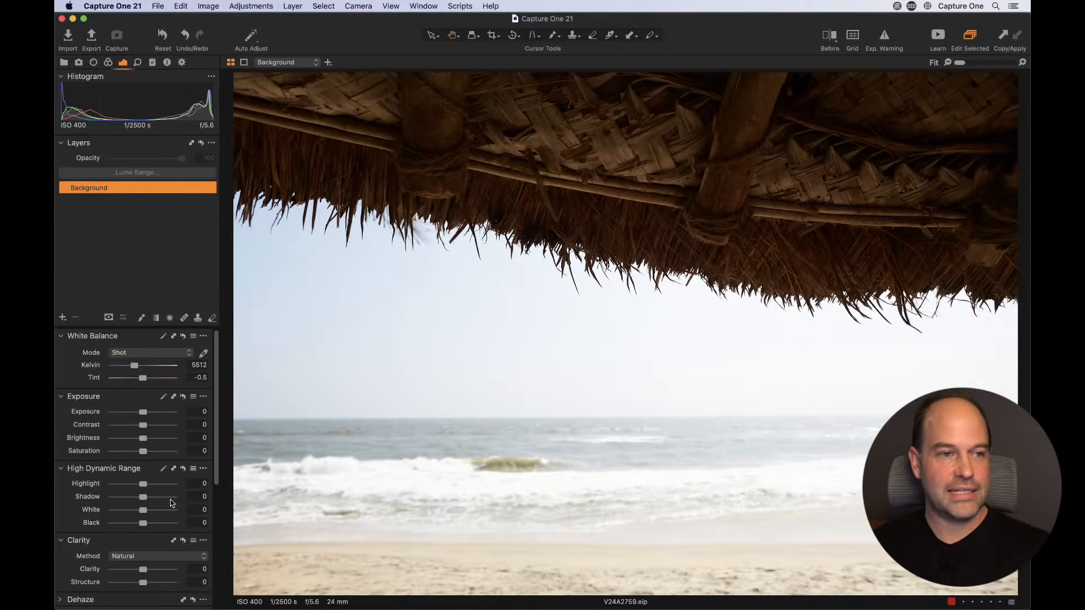
- Inspect the thatched roof's fringe against the sky at 100%, and return to the full photo
double_click(502, 231)
drag(466, 317, 591, 288)
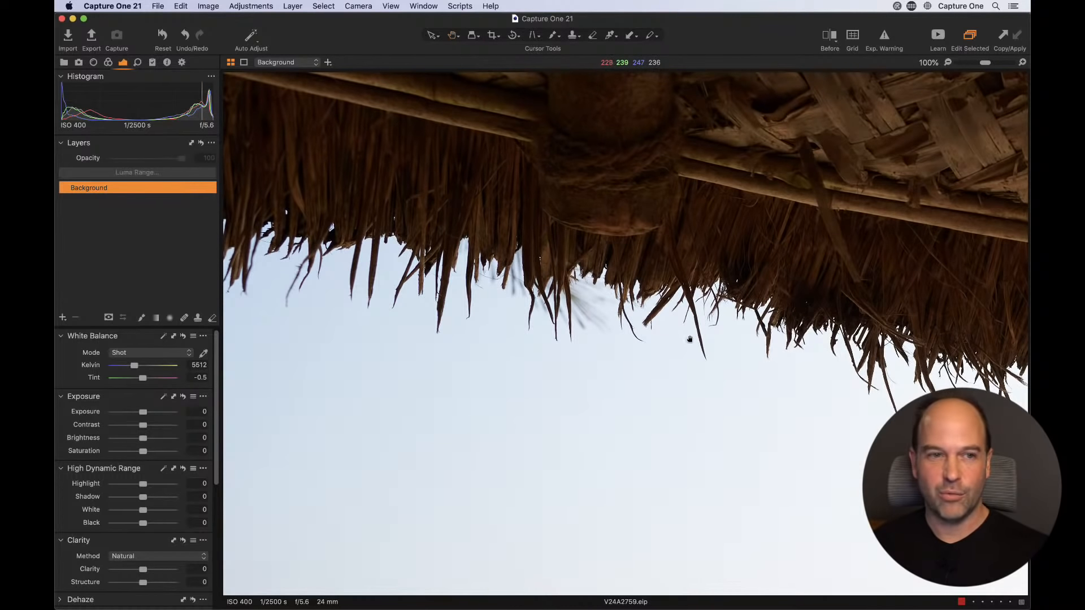
double_click(682, 308)
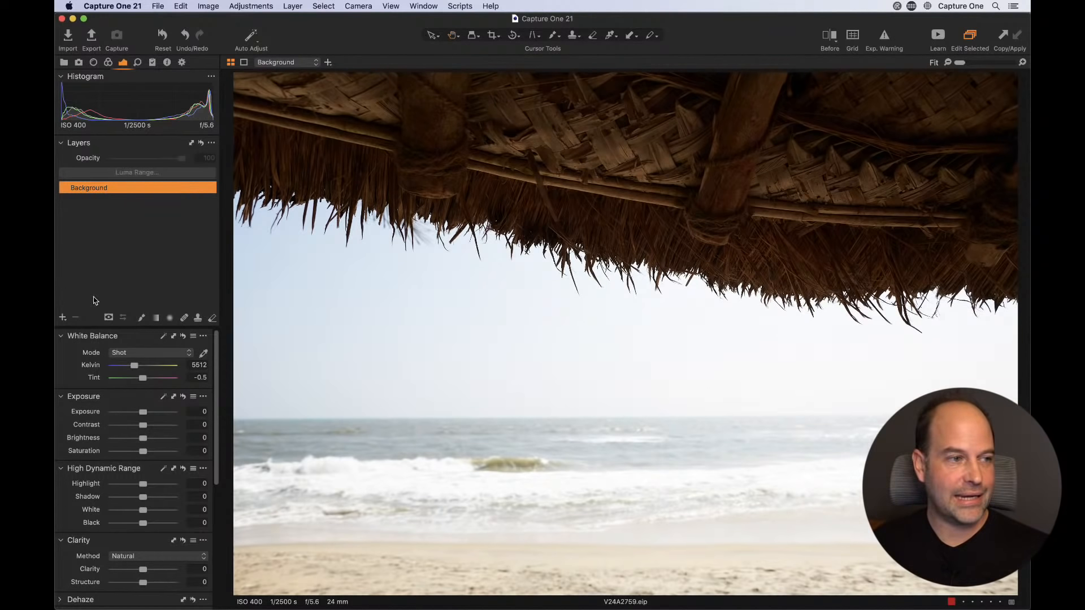
- Add a new filled adjustment layer to the beach photo and display its mask in grayscale
click(63, 318)
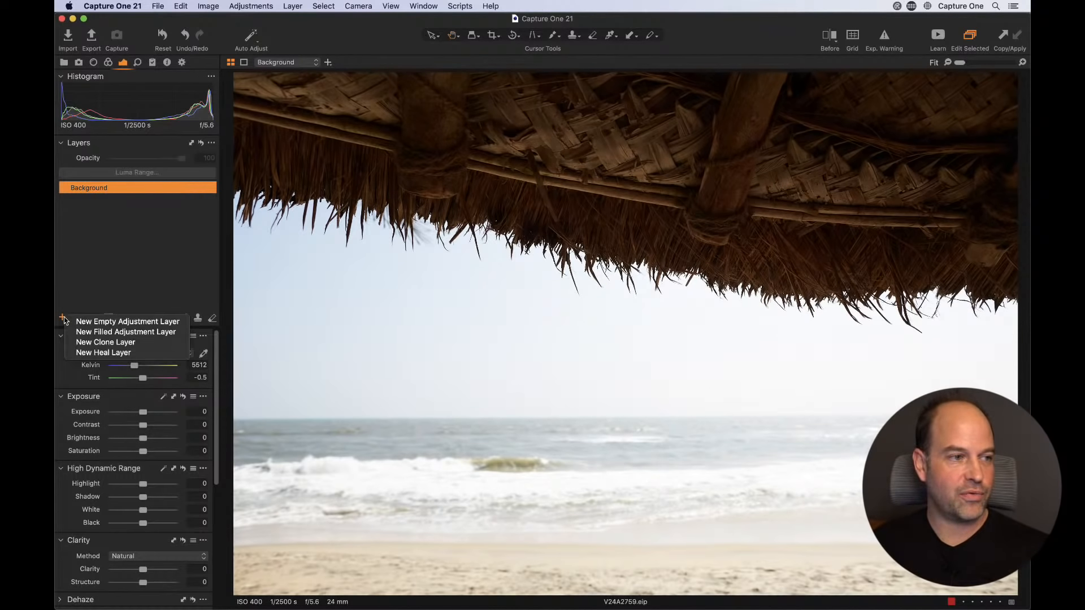
click(87, 335)
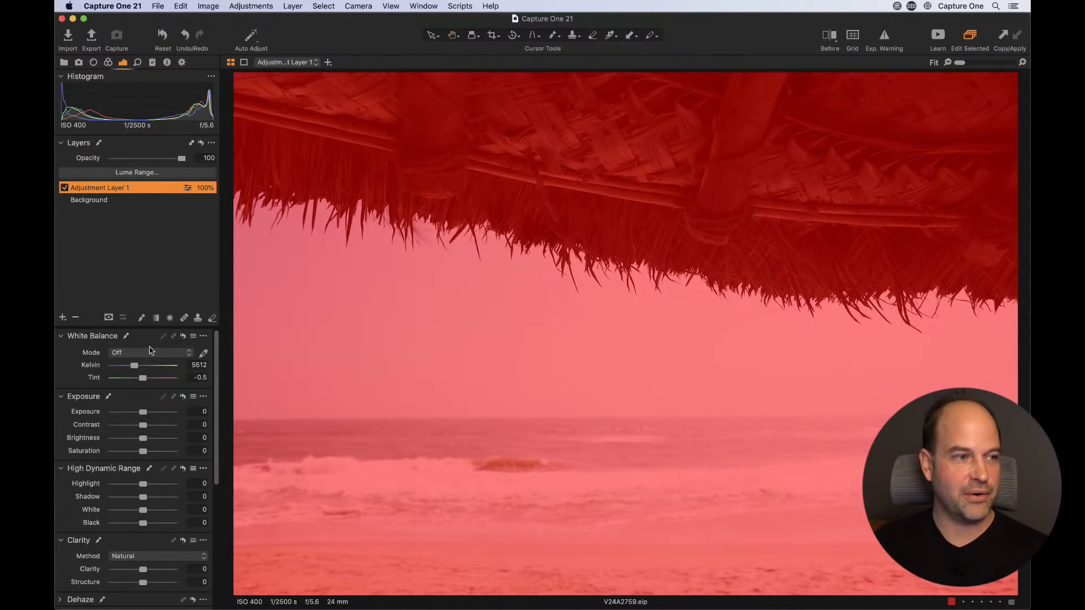
click(109, 318)
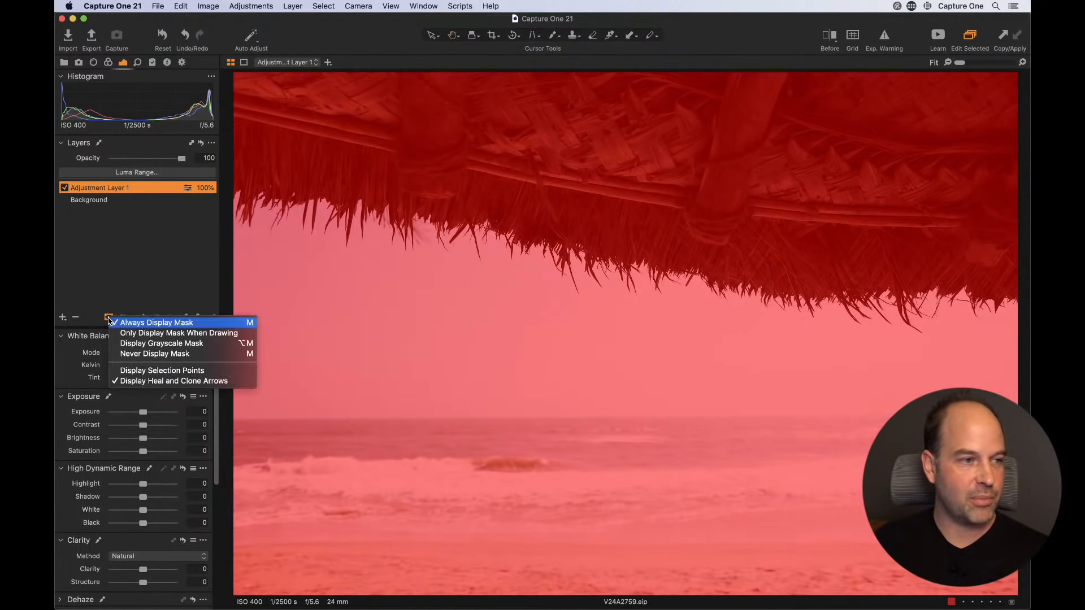
click(116, 350)
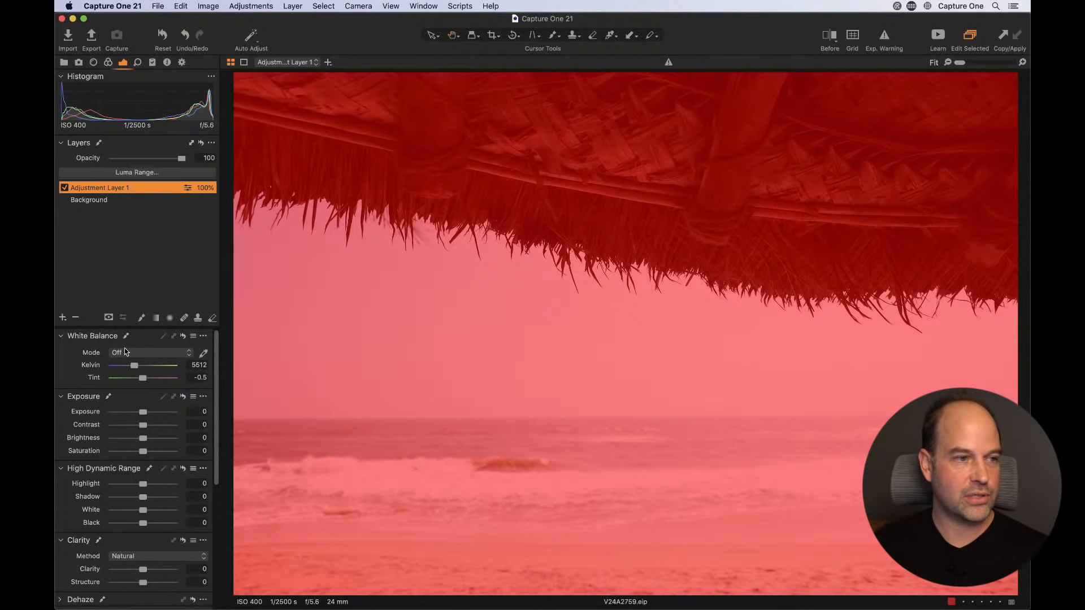
click(109, 318)
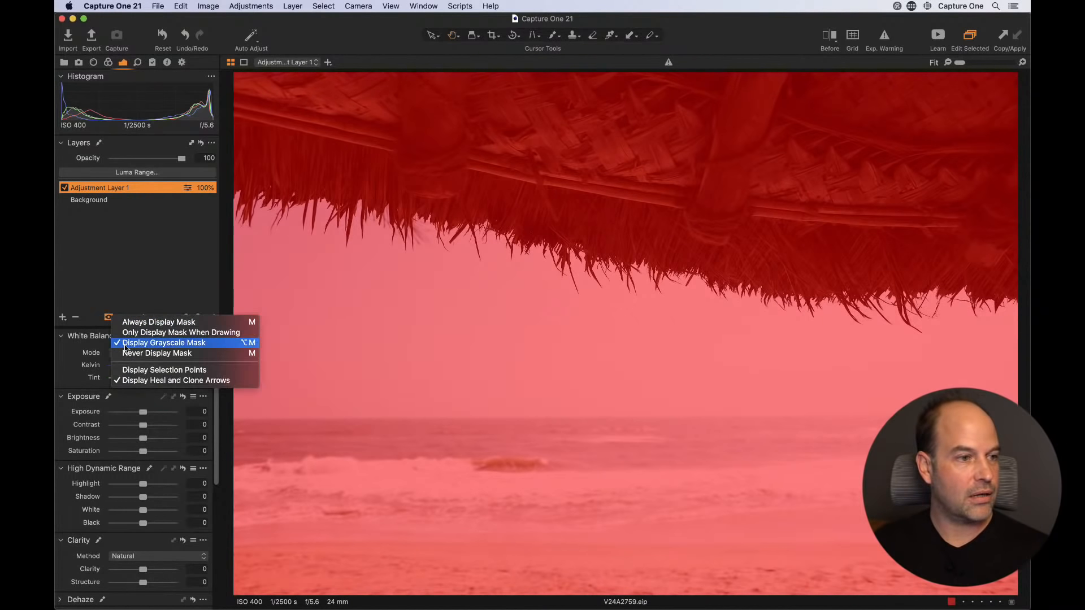
click(124, 341)
click(108, 317)
click(120, 349)
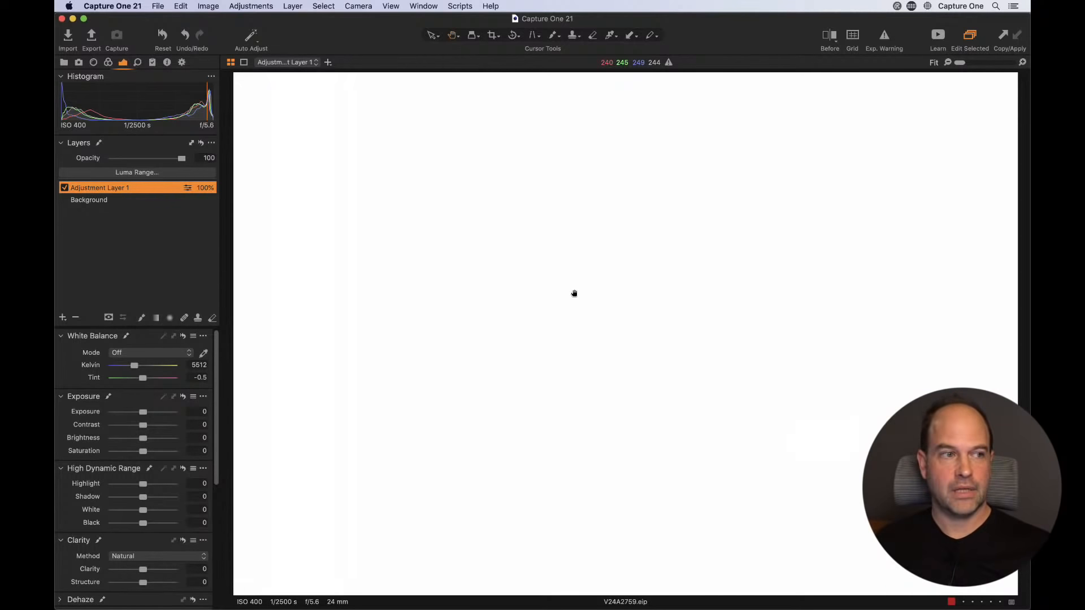
- Apply a Luma Range of 124 to 255 with falloff 104 to 255, masking out the dark thatched roof
click(154, 173)
drag(453, 120, 461, 133)
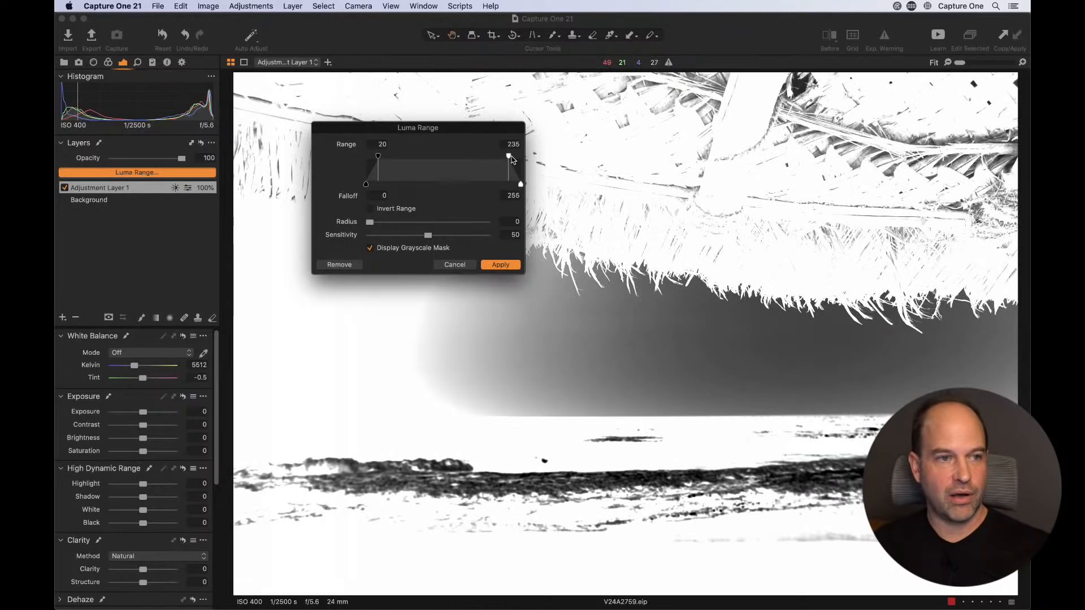
drag(509, 156, 520, 156)
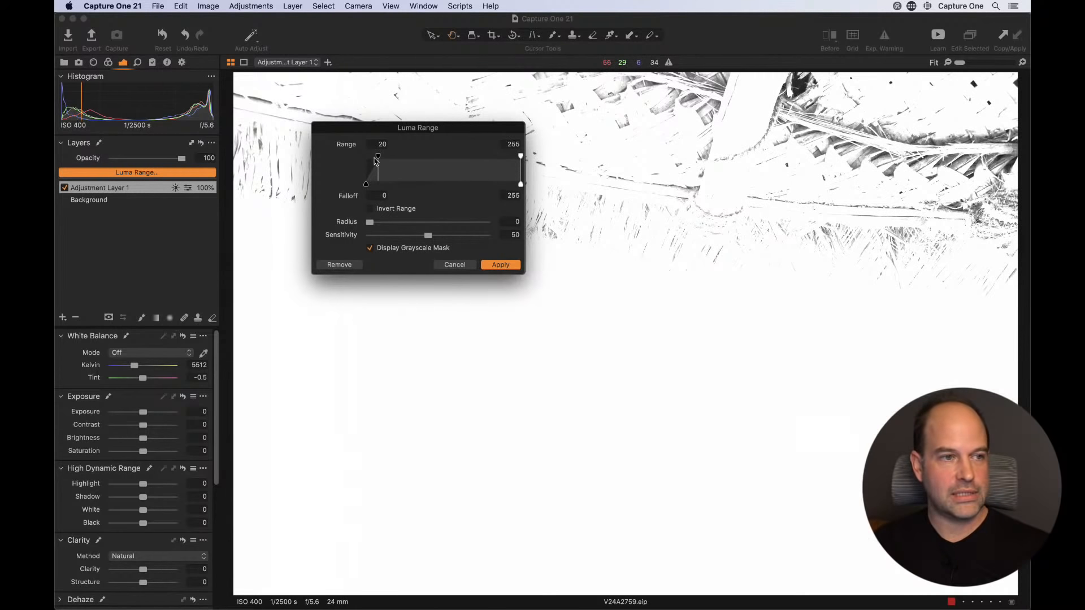
drag(380, 156, 403, 156)
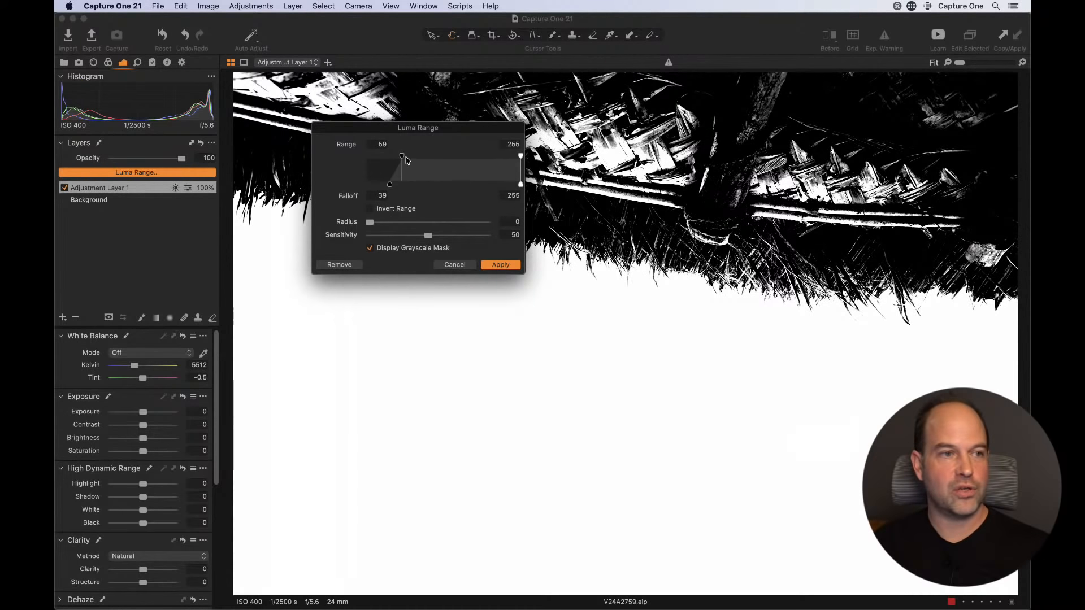
mouse_move(401, 156)
mouse_down()
mouse_move(477, 157)
mouse_move(443, 157)
mouse_up()
click(501, 266)
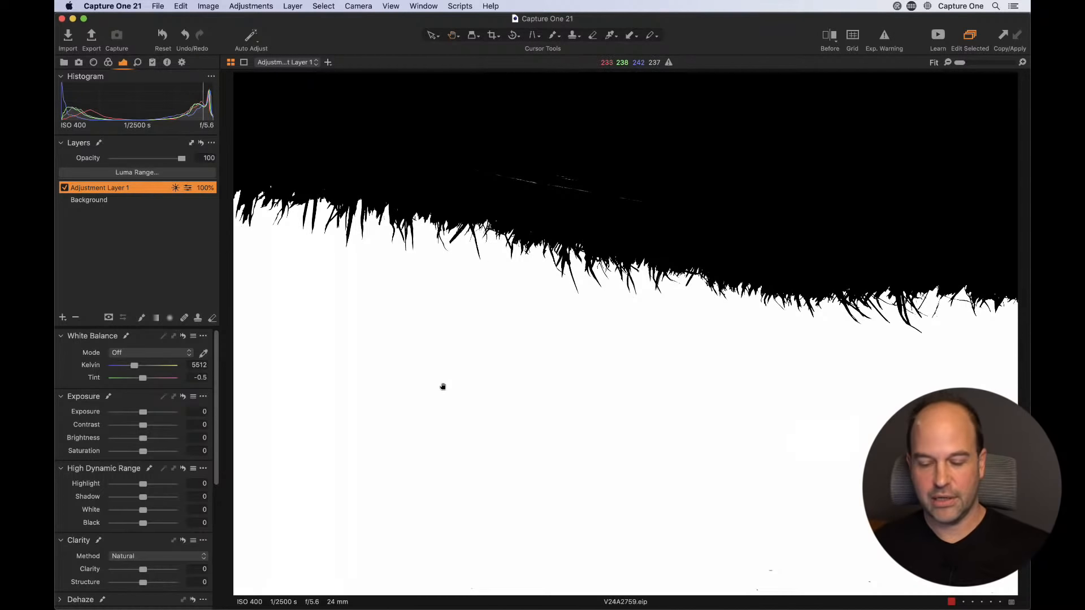
- Toggle the grayscale and red mask displays to check the mask's coverage, ending with the mask hidden
key(alt+m)
key(alt+m)
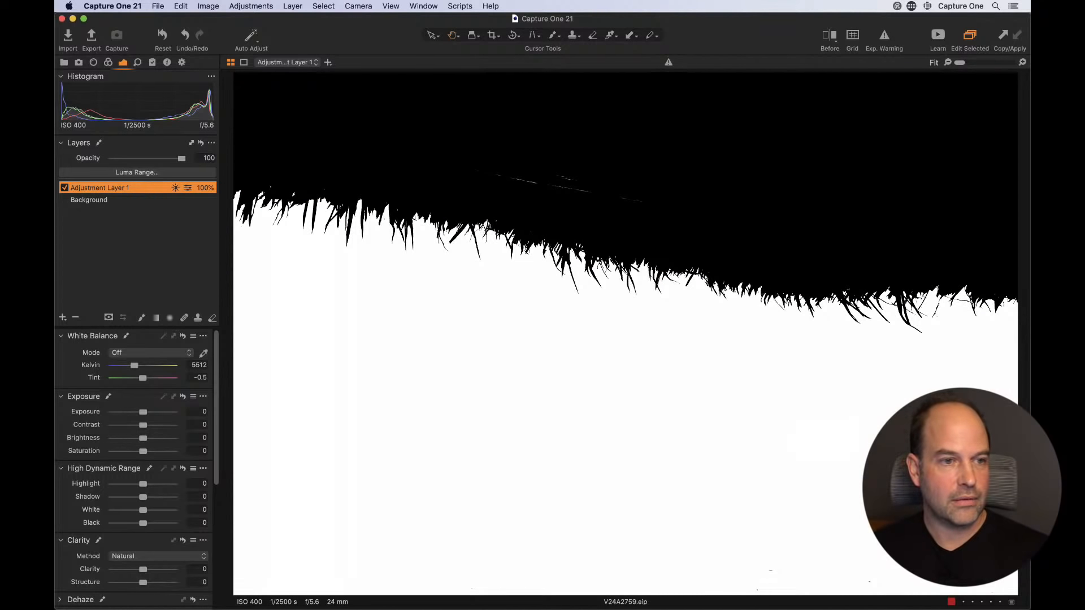
click(450, 308)
click(456, 313)
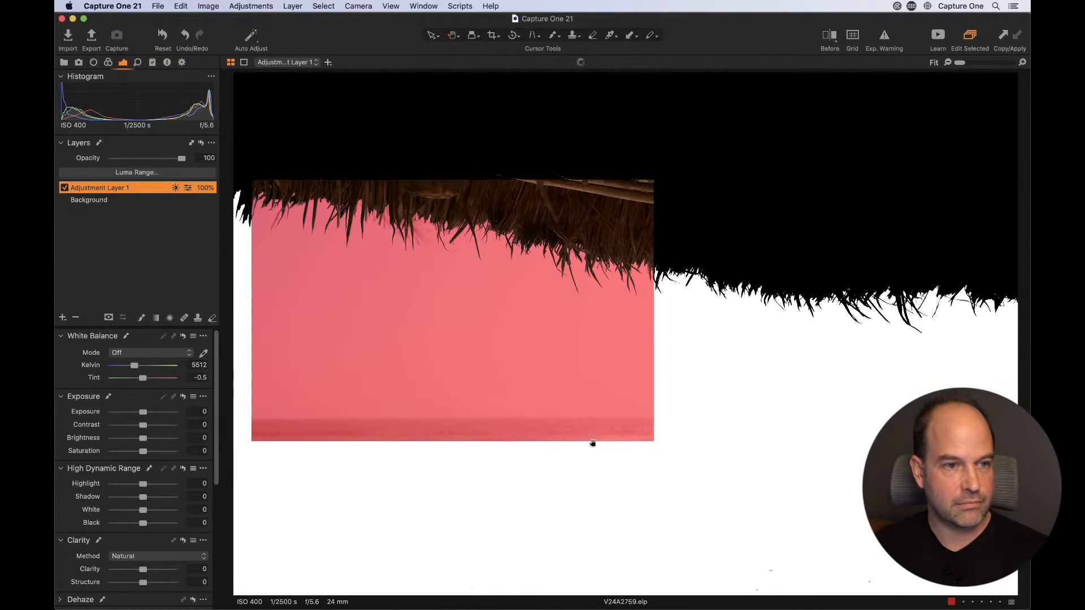
key(m)
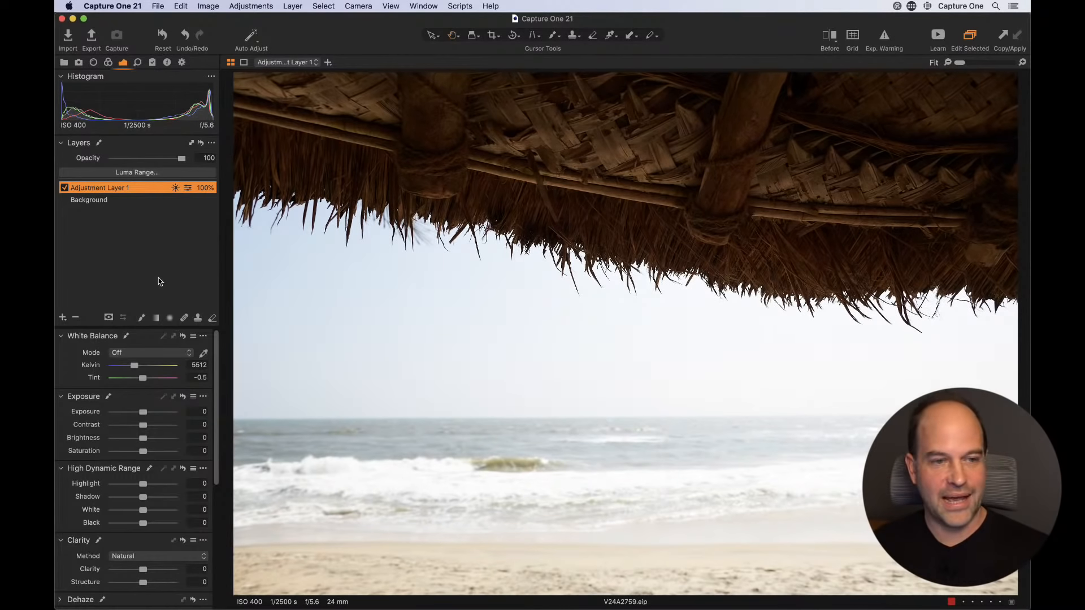
key(m)
key(m)
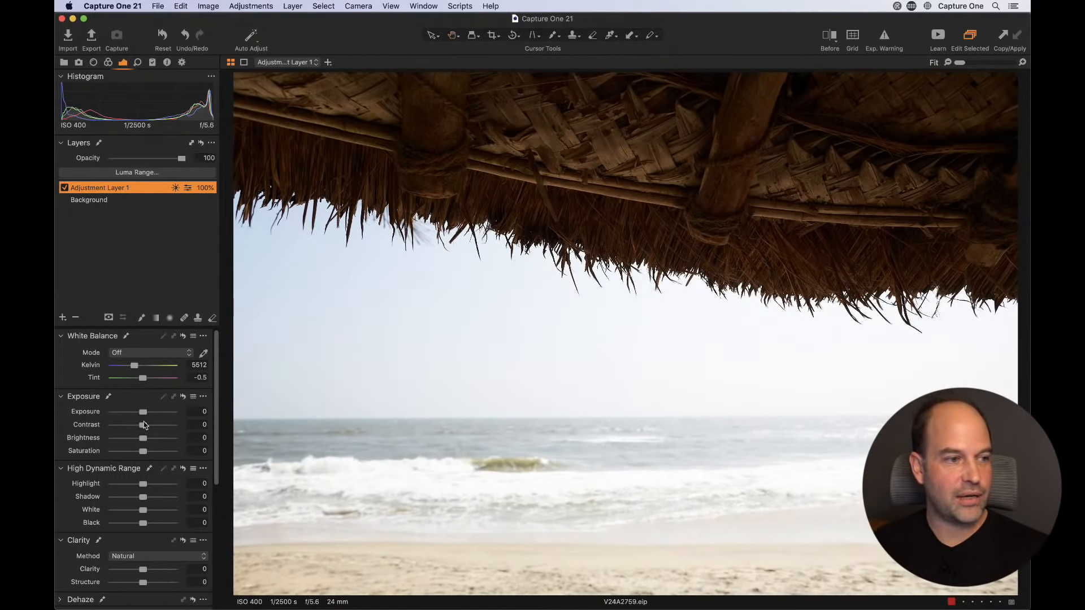
- Set the masked layer's Contrast to 24, Highlight to -14 and Clarity to 39
drag(142, 426, 153, 428)
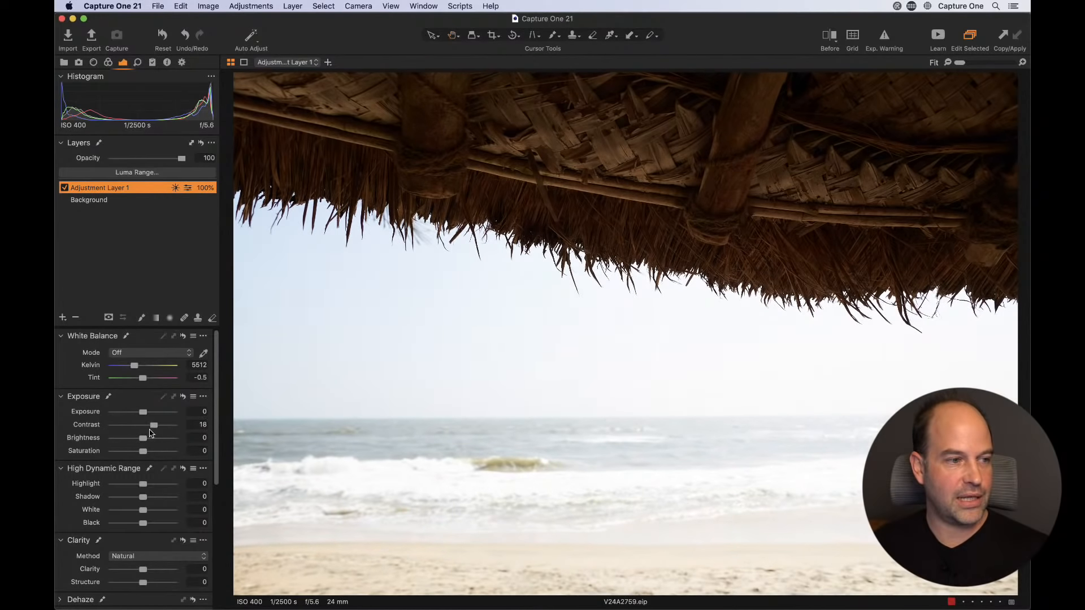
drag(142, 486, 138, 485)
drag(154, 425, 159, 425)
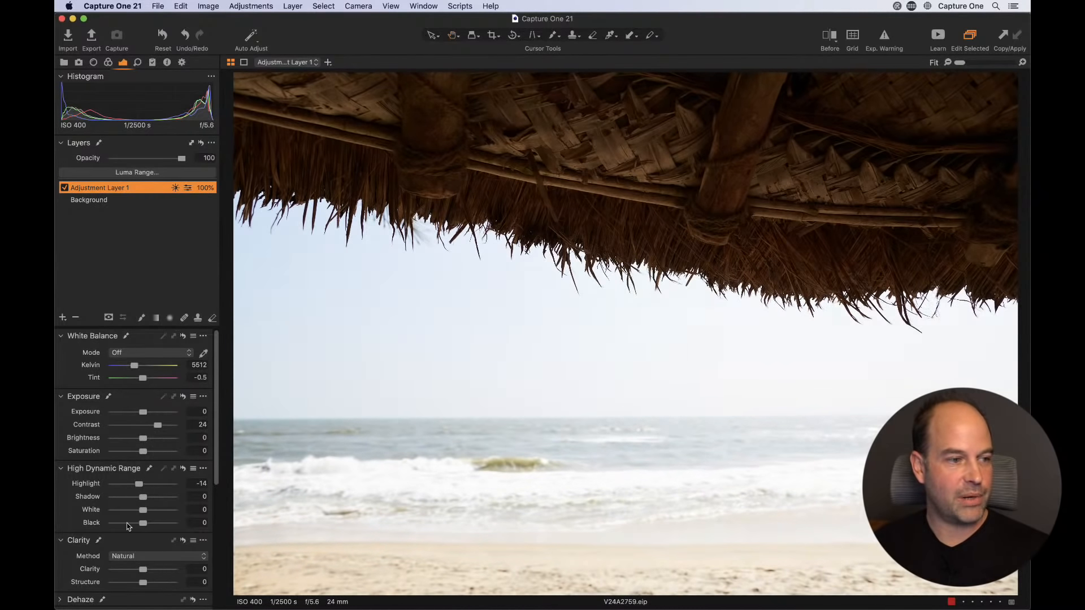
scroll(125, 541, down, 3)
drag(143, 482, 156, 485)
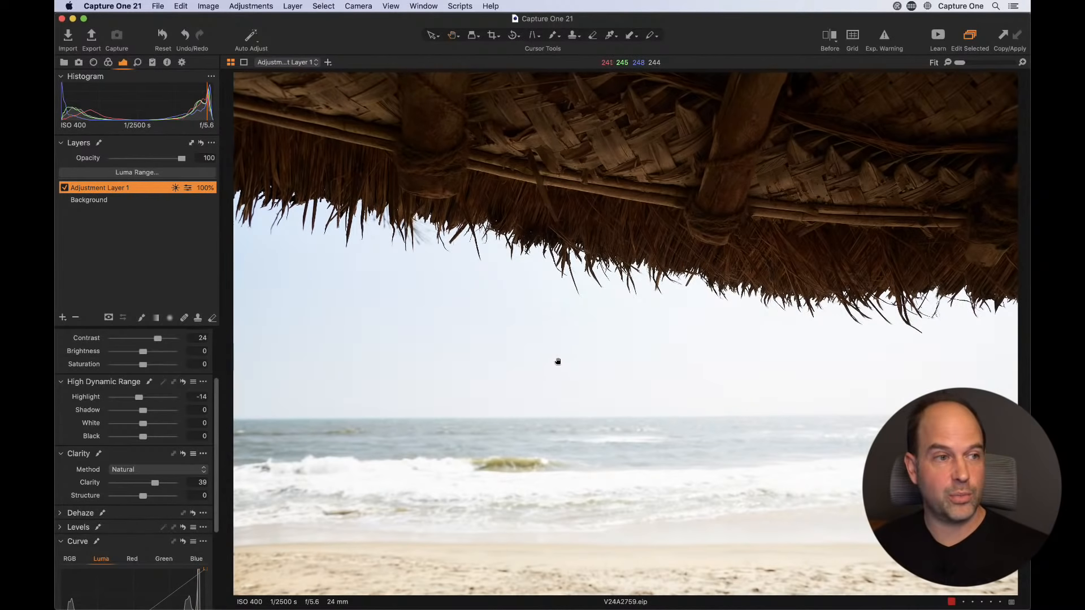
- Examine the grayscale mask's edges along the thatch fringe at up to 300% magnification
click(550, 338)
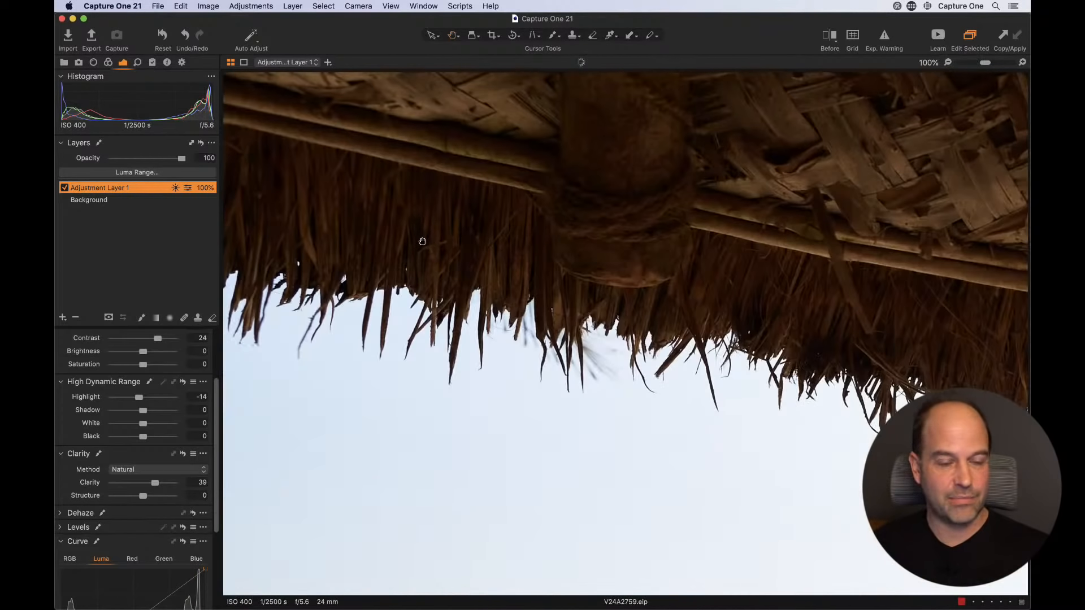
key(alt+m)
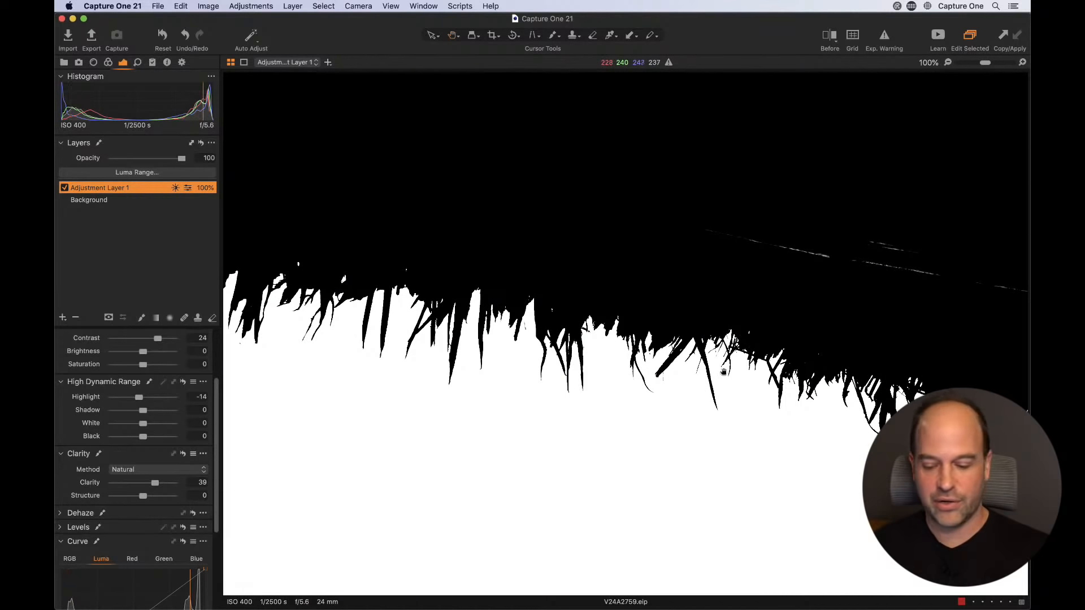
key(super+plus)
key(super+plus)
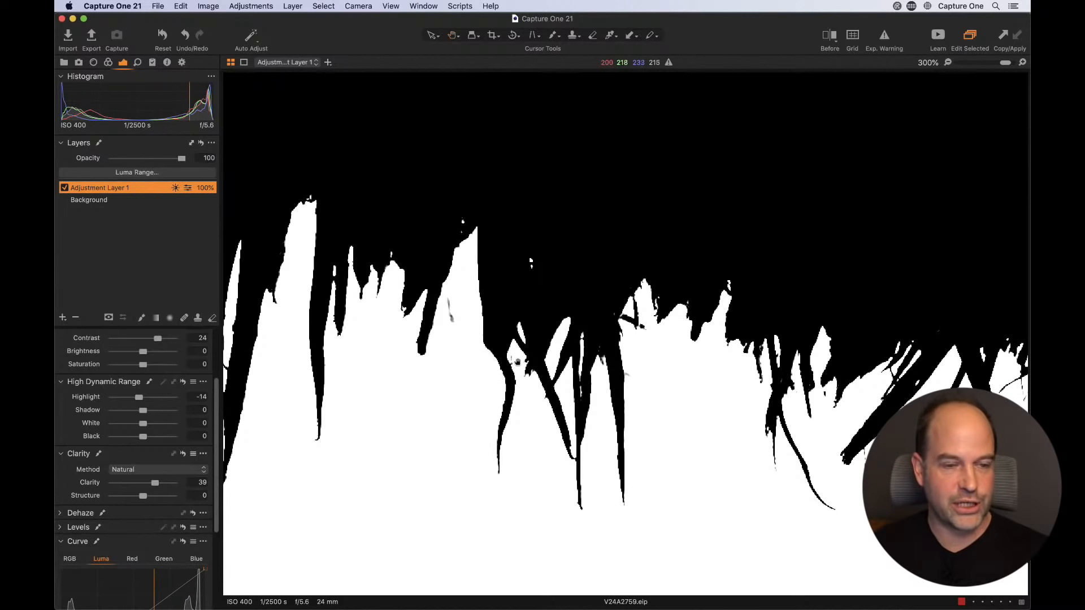
key(super+minus)
key(super+minus)
key(super+plus)
key(super+plus)
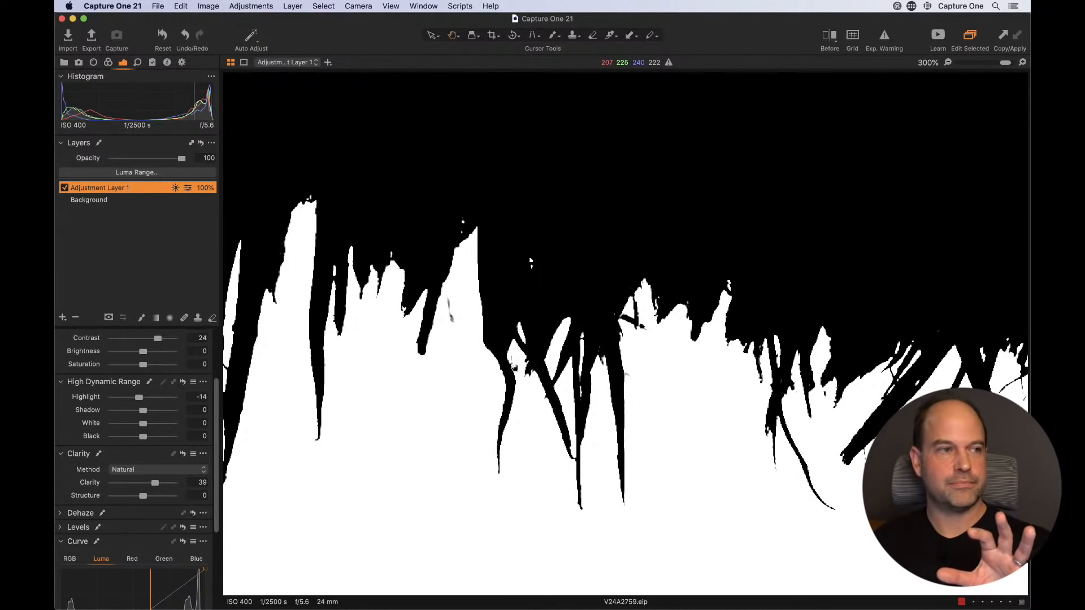
- Refine the layer's Luma Range mask edges with Radius 26.8 and Sensitivity 80, and apply the settings
click(137, 173)
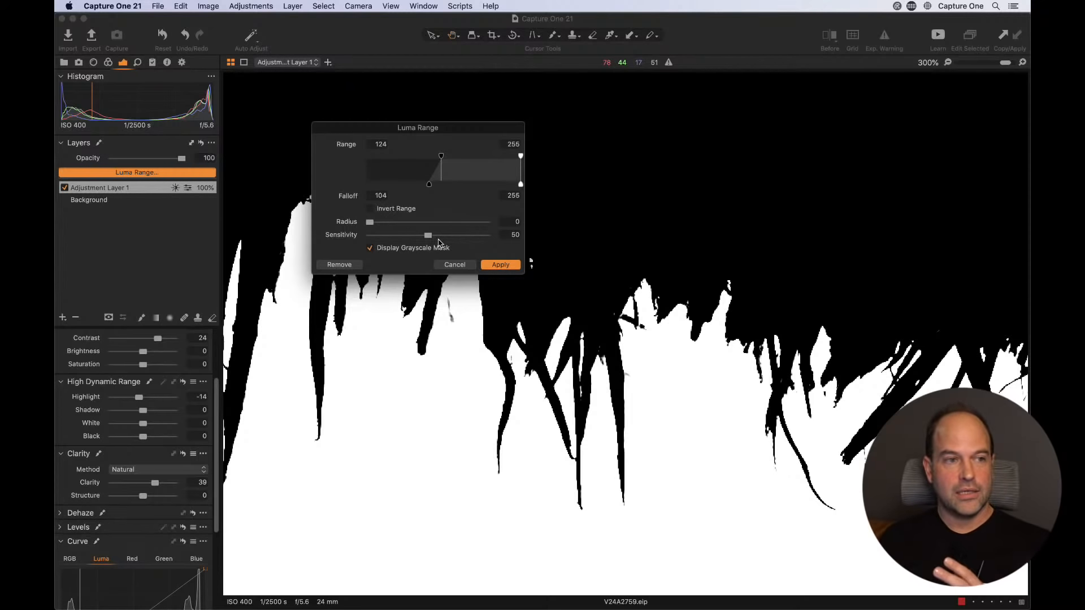
drag(369, 222, 442, 222)
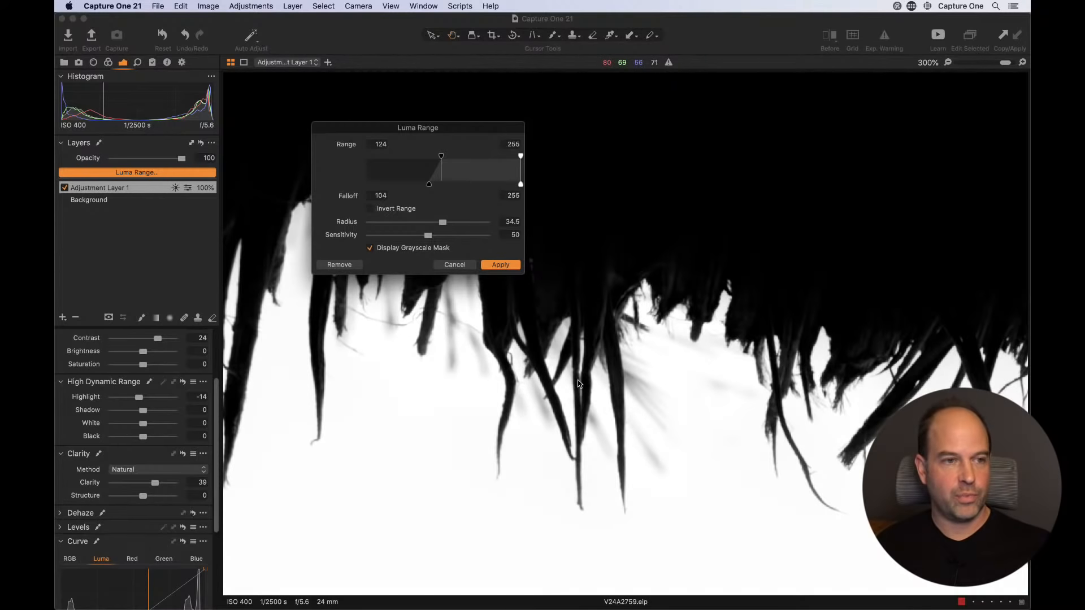
drag(442, 222, 514, 223)
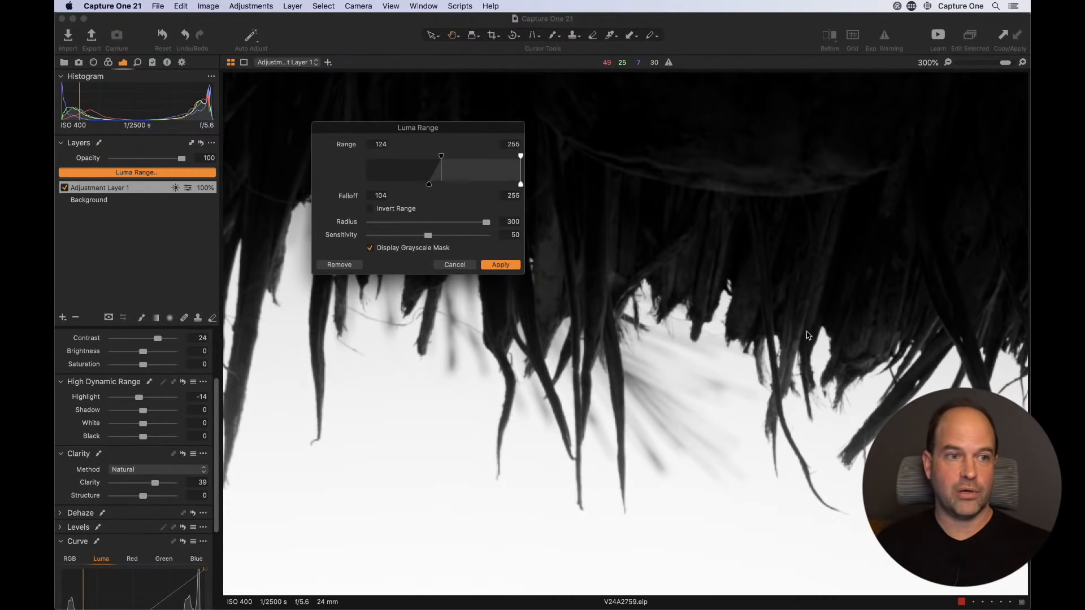
drag(487, 222, 437, 226)
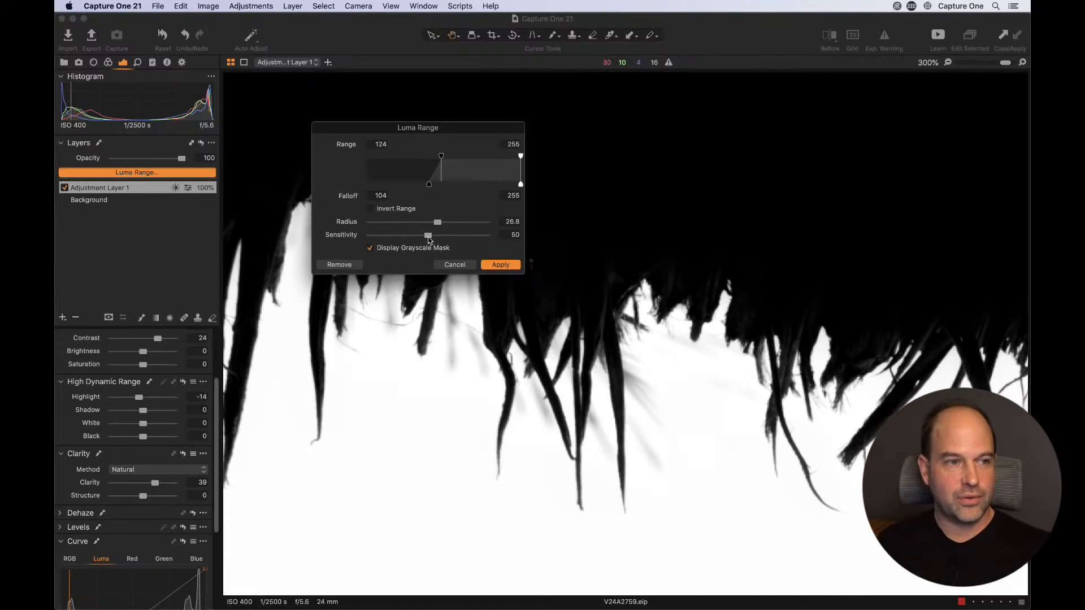
drag(428, 239, 308, 242)
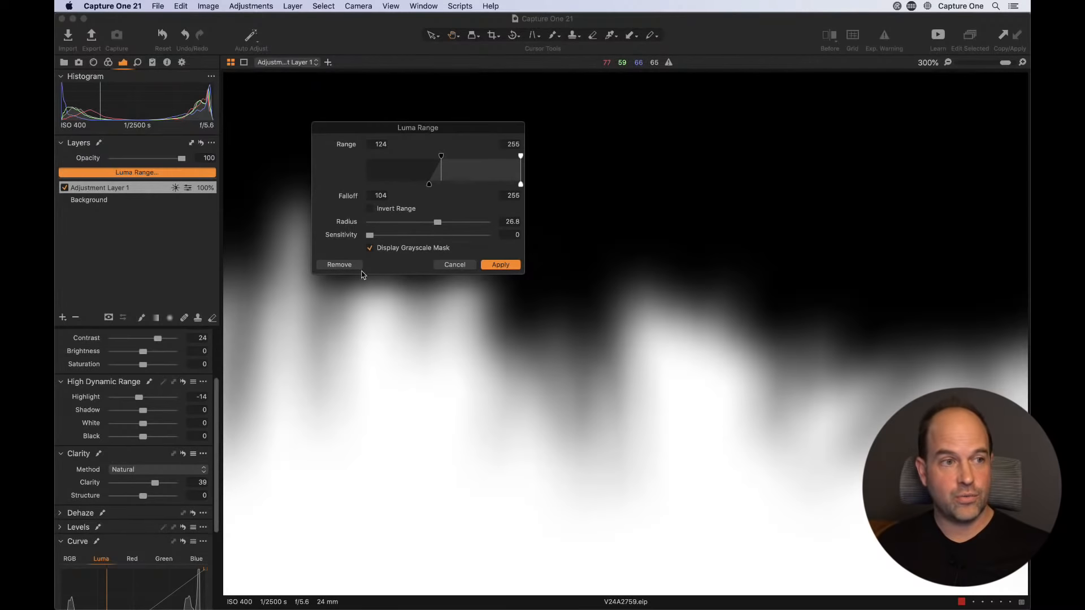
drag(371, 235, 527, 236)
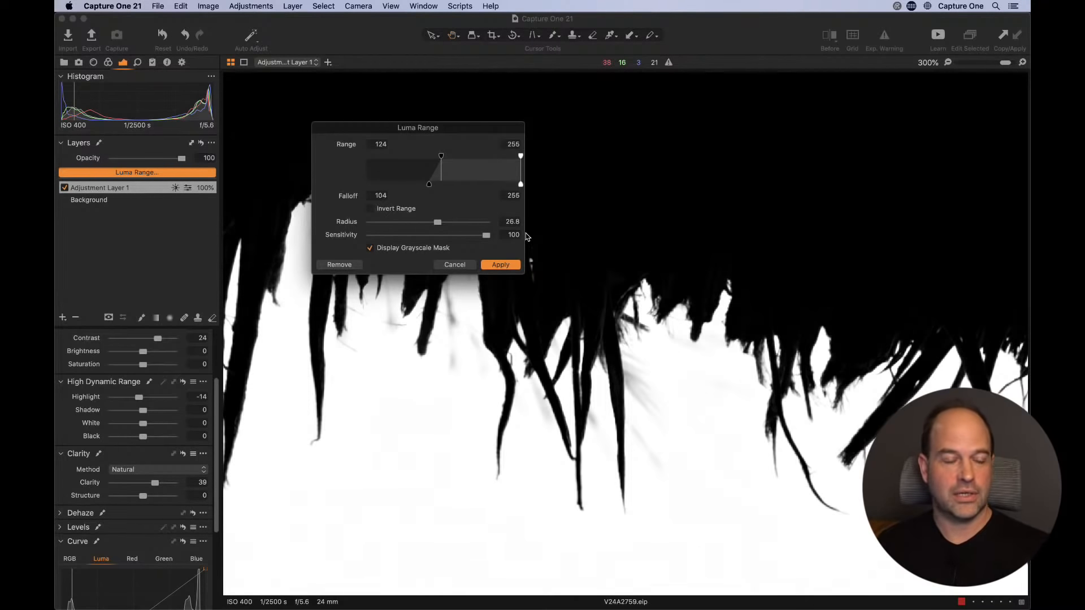
drag(490, 235, 463, 235)
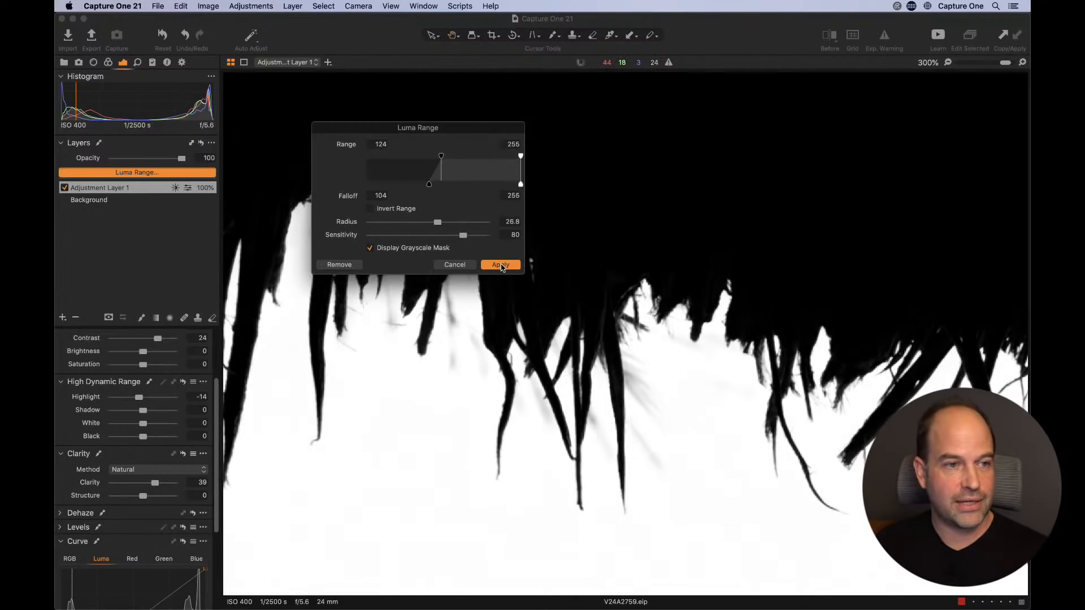
click(502, 265)
- Examine the thatch fringe at 100% and in the full view, and review the layer's Luma Range settings without changing them
key(super+0)
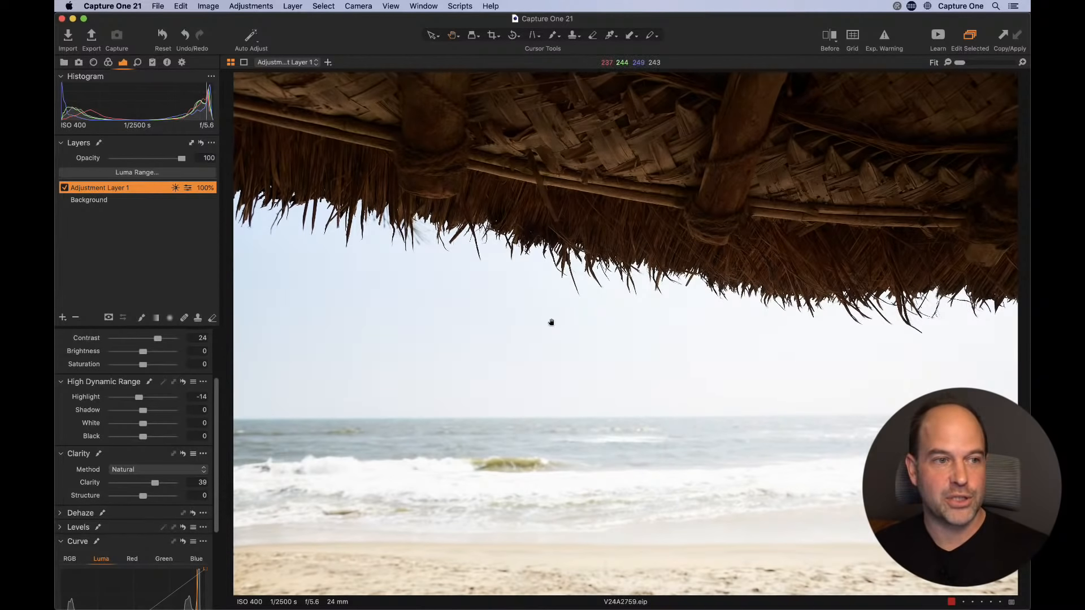
double_click(433, 230)
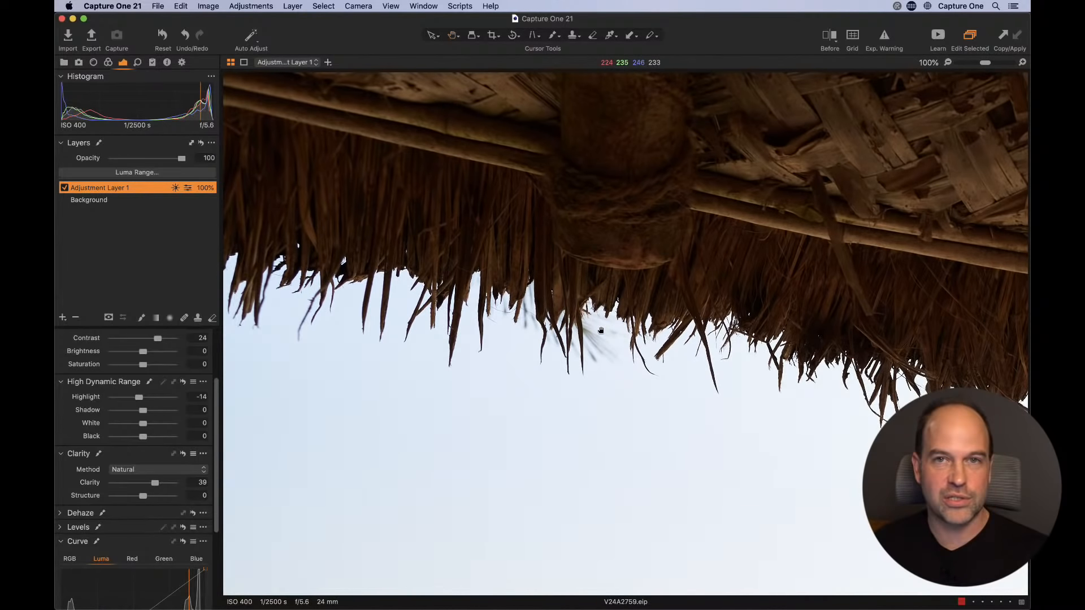
double_click(520, 314)
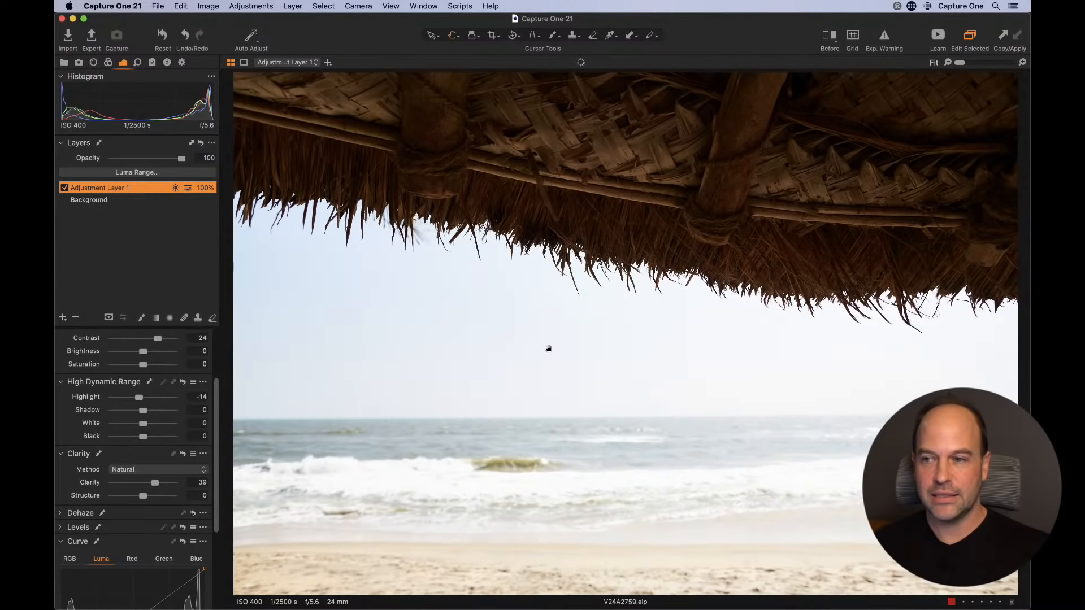
click(158, 172)
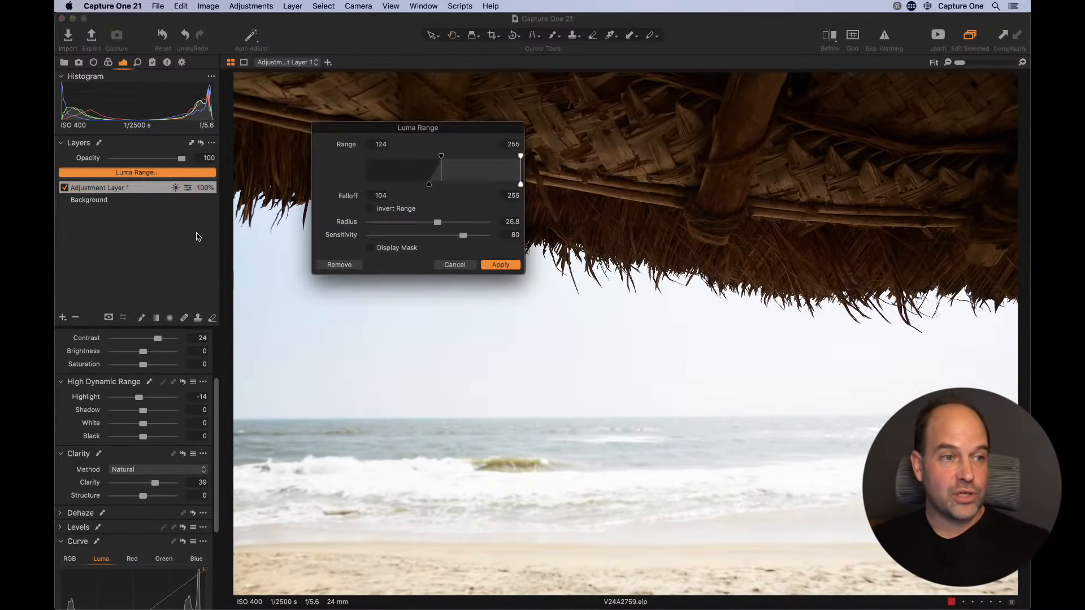
click(446, 269)
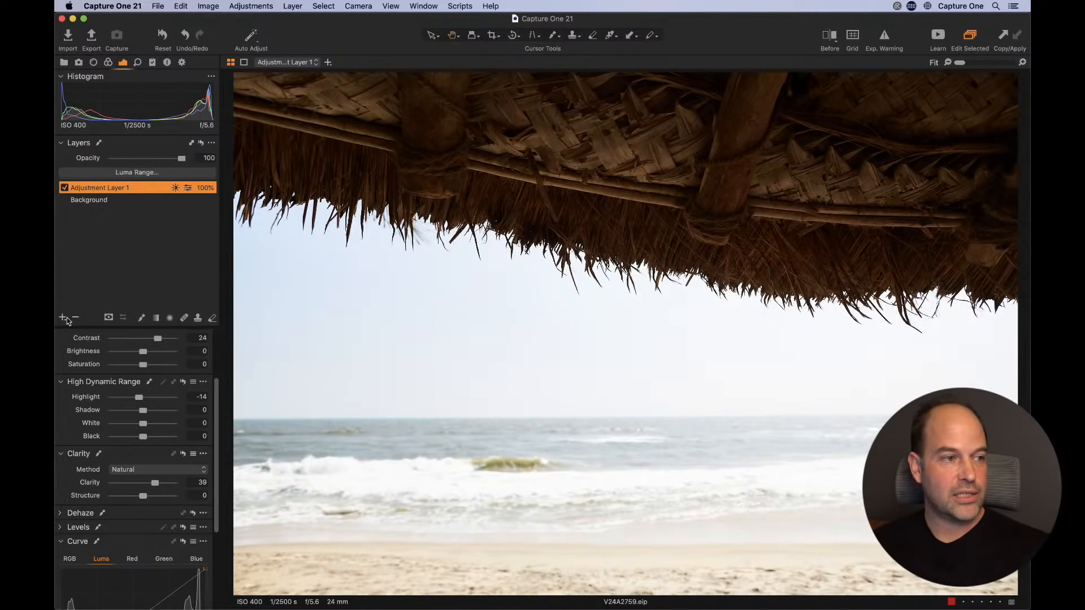
- Add a new adjustment layer and brush a mask onto the sky at size 677, hardness 76 and flow 100
click(141, 318)
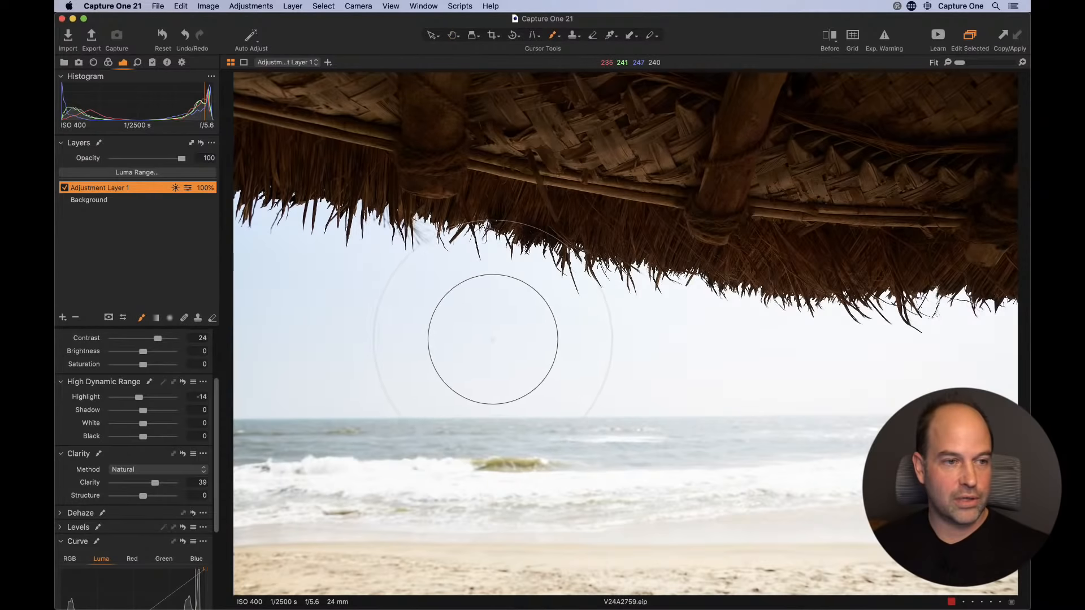
right_click(489, 341)
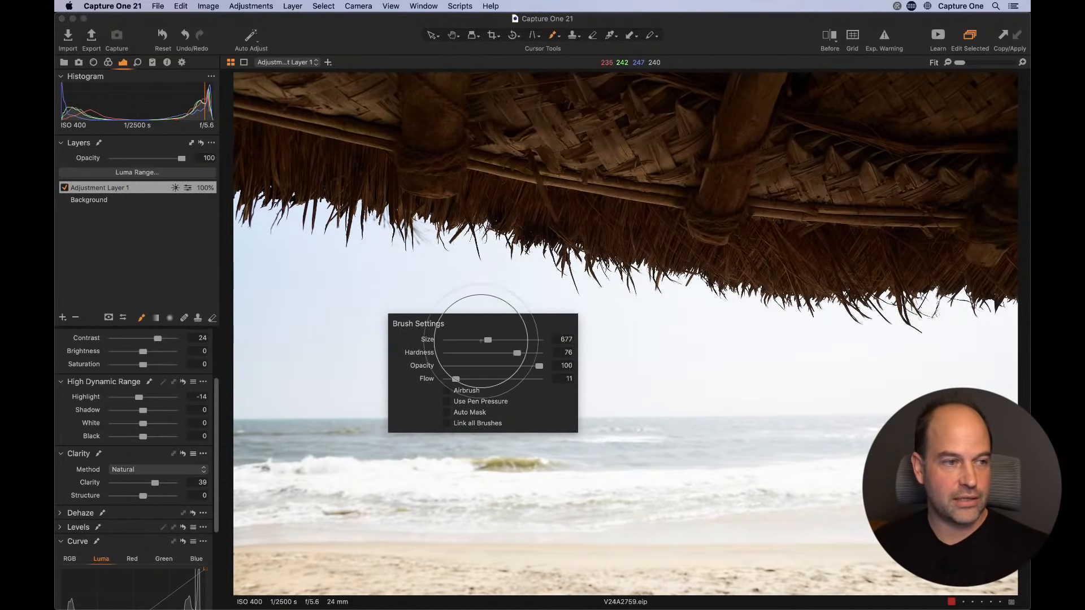
click(62, 318)
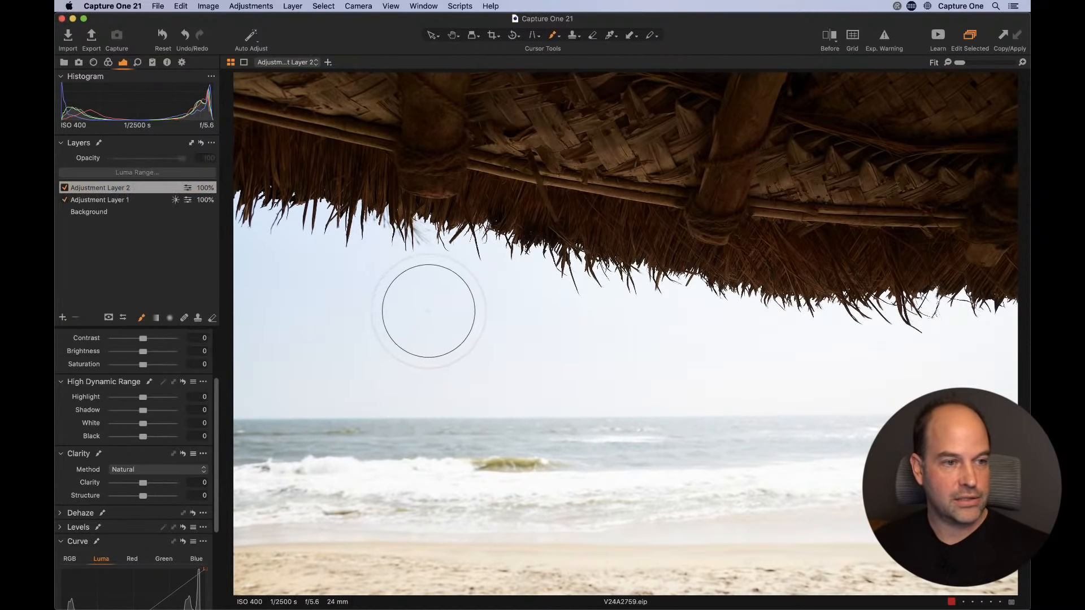
drag(484, 352, 441, 327)
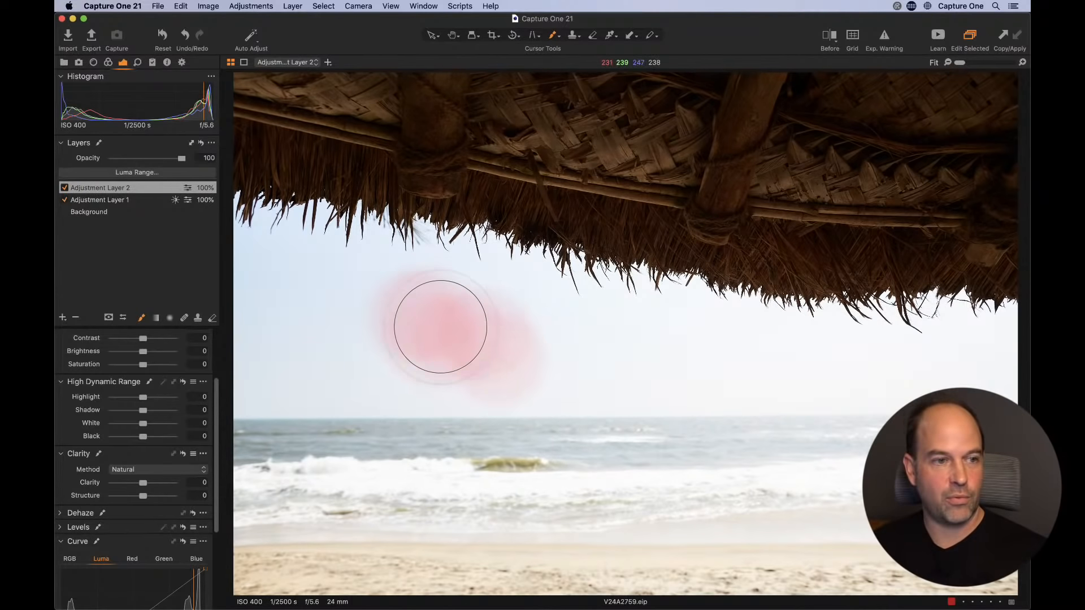
right_click(522, 362)
mouse_move(401, 293)
mouse_down()
mouse_move(477, 322)
mouse_move(574, 399)
mouse_move(575, 344)
mouse_move(593, 317)
mouse_up()
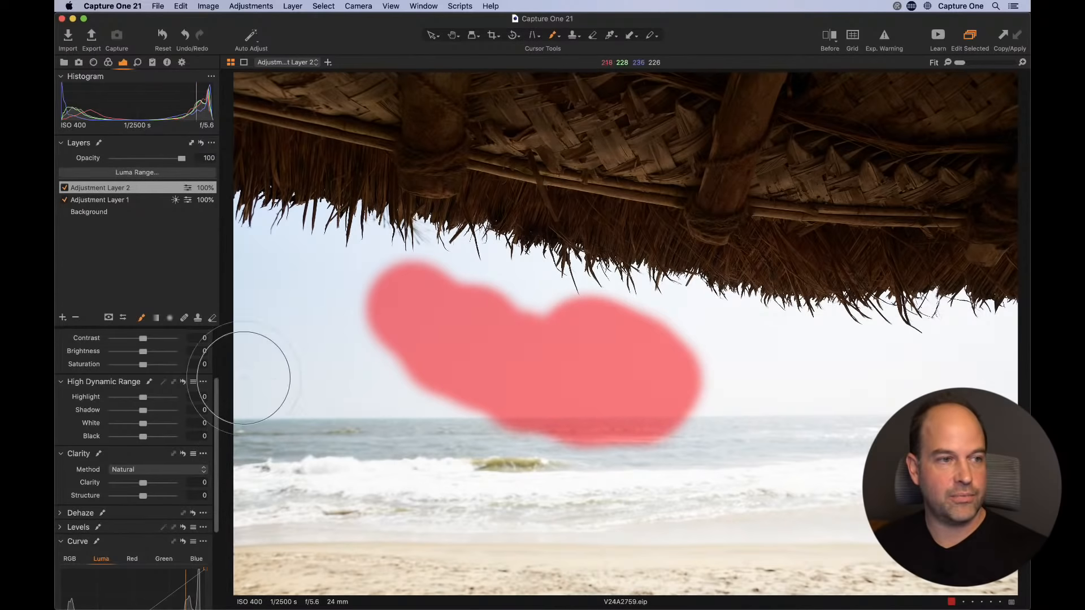
- Preview feathering the brushed sky mask with Radius 100, and cancel it
right_click(133, 190)
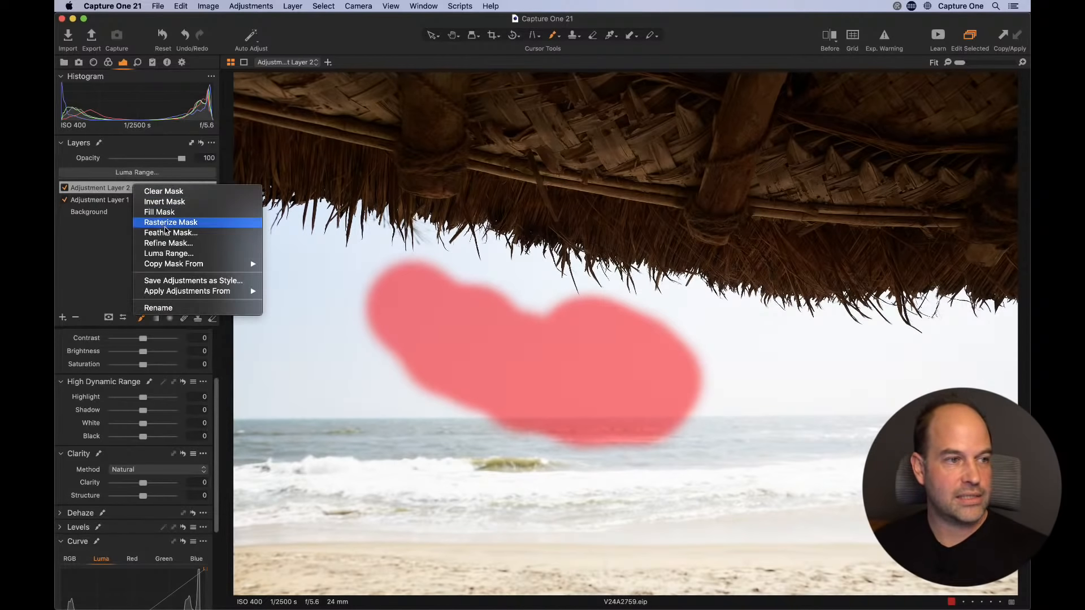
click(175, 232)
drag(554, 169, 678, 173)
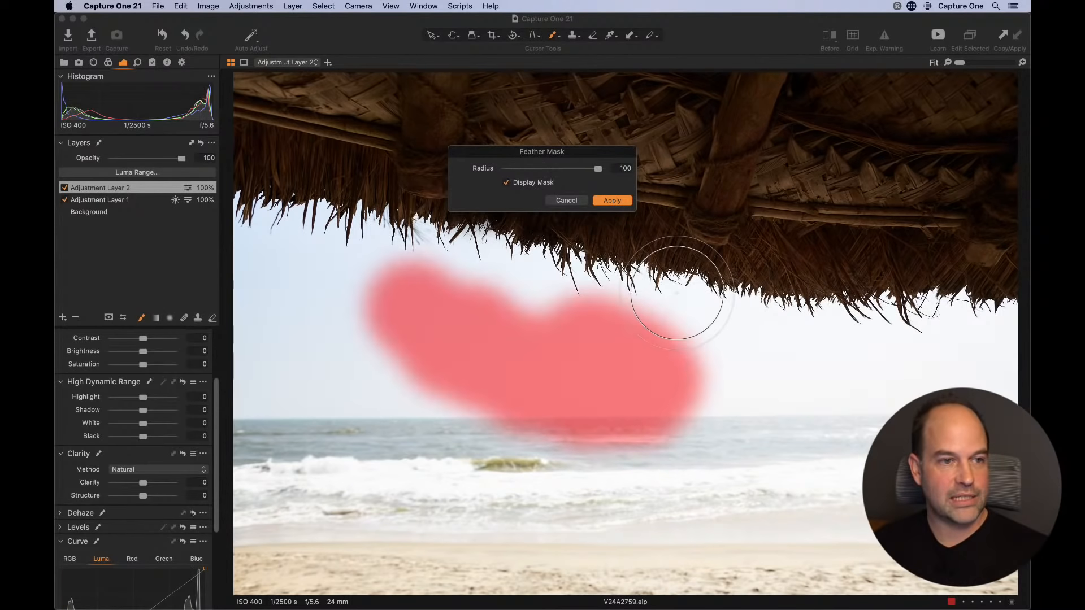
click(566, 200)
- Extend the brushed mask along the thatch fringe, and paint over the hanging strands with a smaller brush
mouse_move(565, 254)
mouse_down()
mouse_move(536, 288)
mouse_move(616, 314)
mouse_move(739, 324)
mouse_move(403, 151)
mouse_up()
key(period)
key(space)
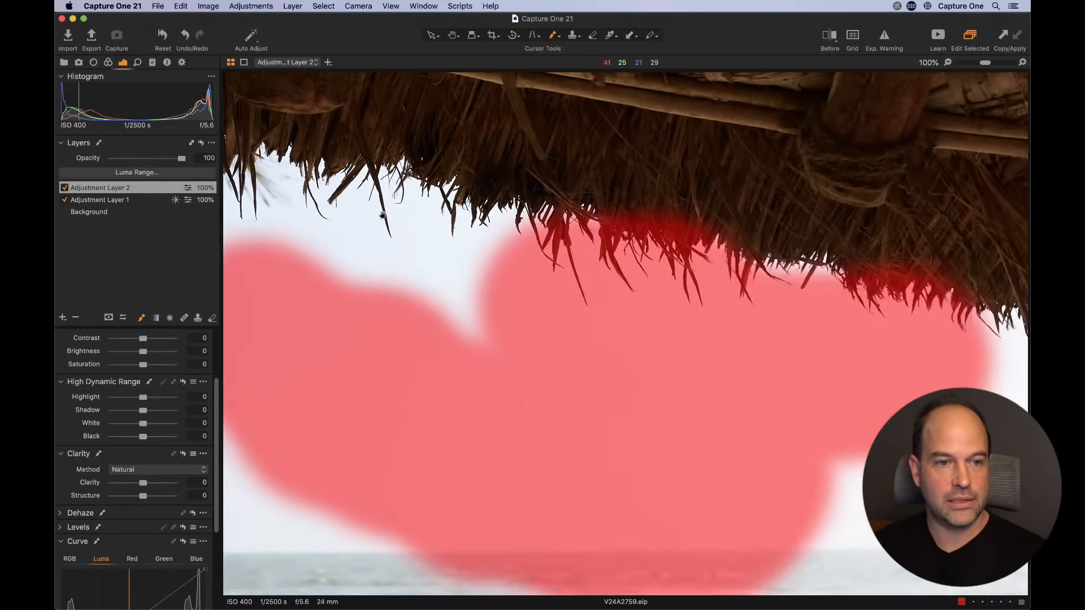
mouse_move(775, 351)
mouse_down()
mouse_move(194, 274)
mouse_move(194, 265)
mouse_up()
right_click(687, 258)
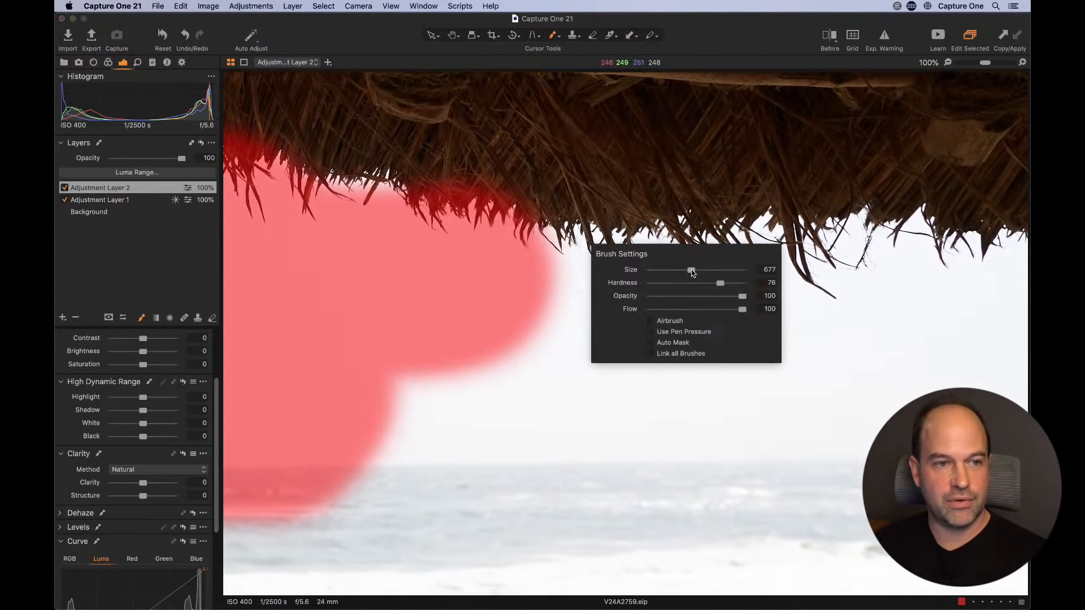
drag(691, 271, 674, 270)
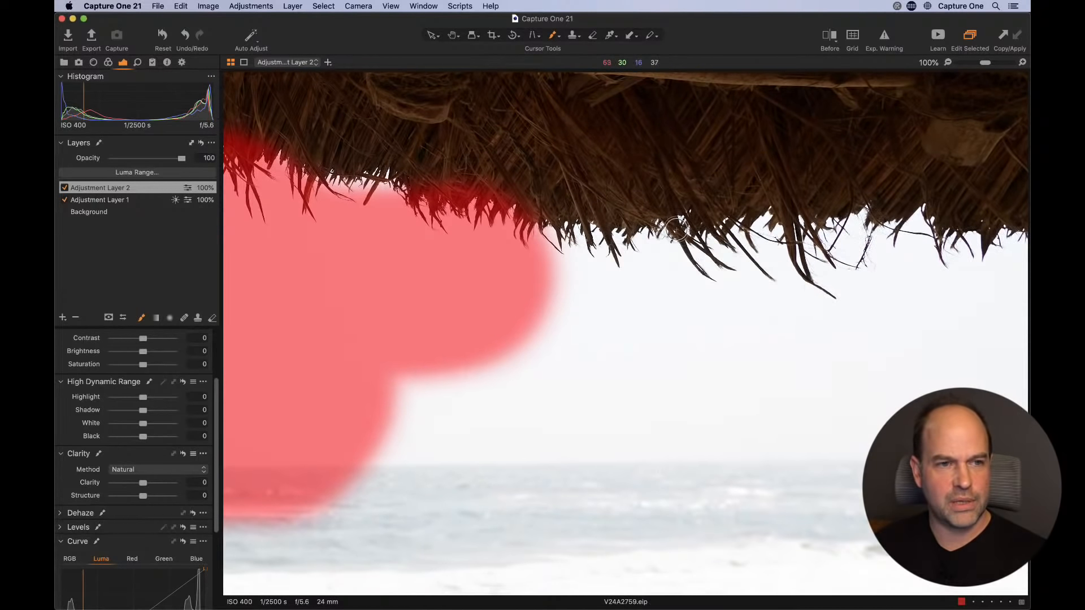
mouse_move(676, 228)
mouse_down()
mouse_move(714, 284)
mouse_move(680, 235)
mouse_move(729, 271)
mouse_move(718, 236)
mouse_move(767, 280)
mouse_move(743, 235)
mouse_move(765, 227)
mouse_move(803, 279)
mouse_move(833, 294)
mouse_move(785, 211)
mouse_move(830, 274)
mouse_move(827, 249)
mouse_move(857, 263)
mouse_move(870, 233)
mouse_up()
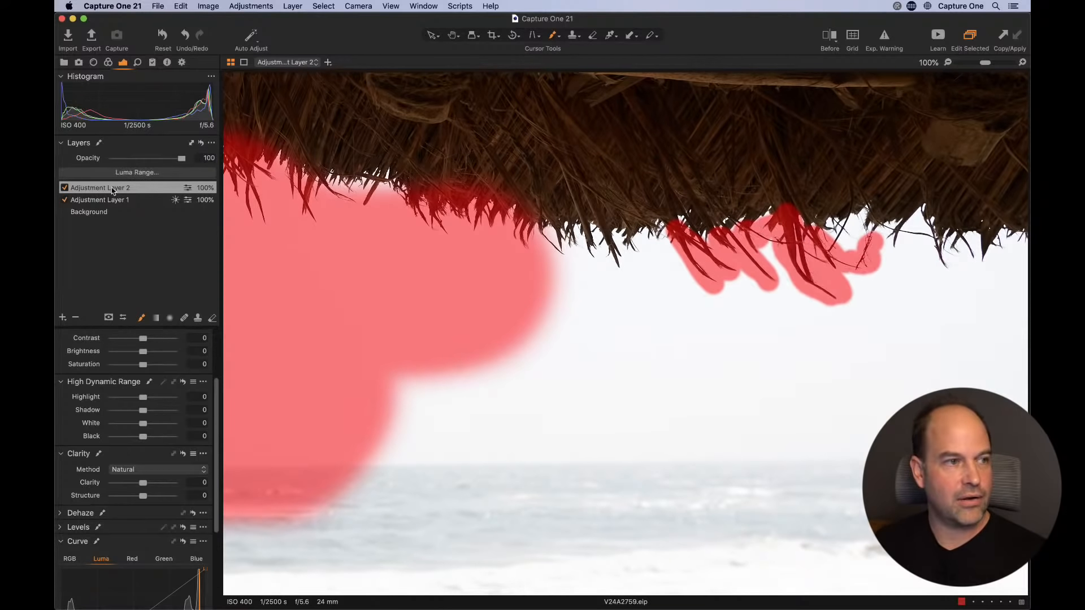
- Preview Refine Mask with Radius 60 on the brushed mask, and cancel it
right_click(124, 189)
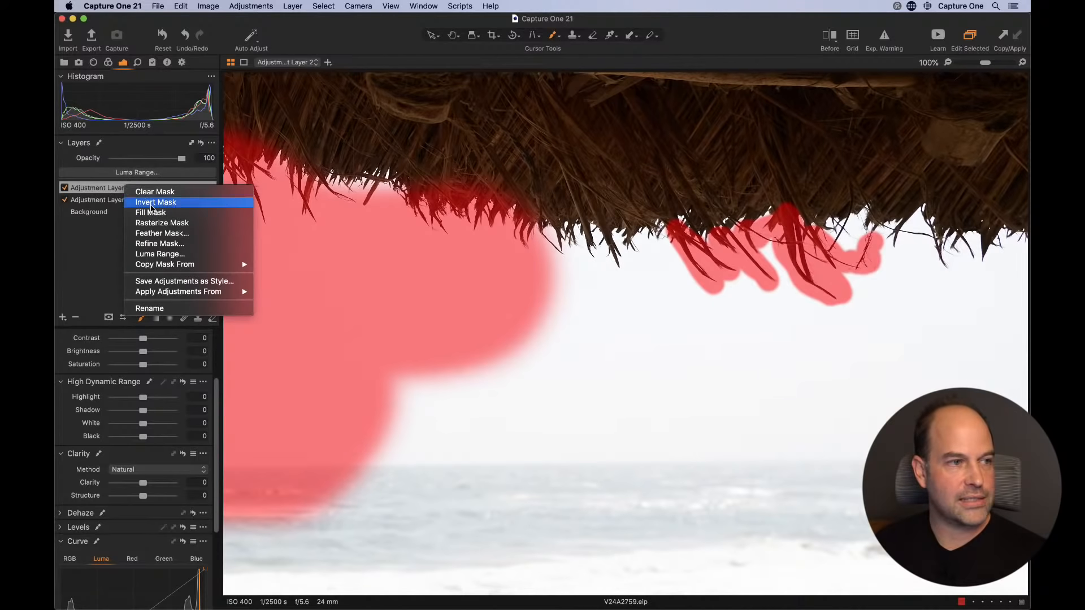
click(181, 249)
mouse_move(571, 168)
mouse_down()
mouse_move(600, 169)
mouse_move(571, 172)
mouse_up()
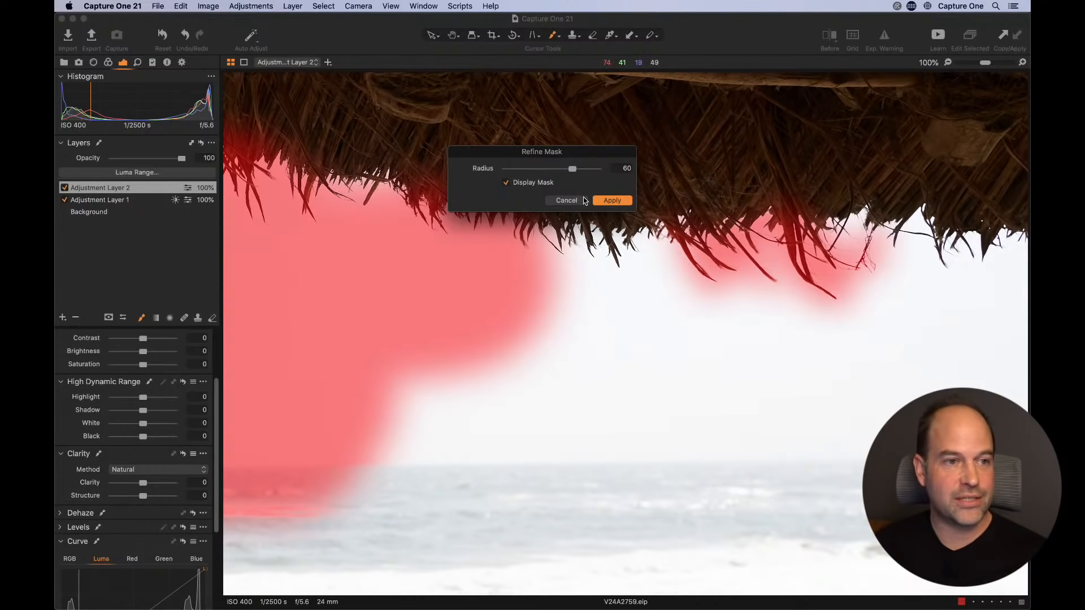
click(567, 200)
right_click(121, 188)
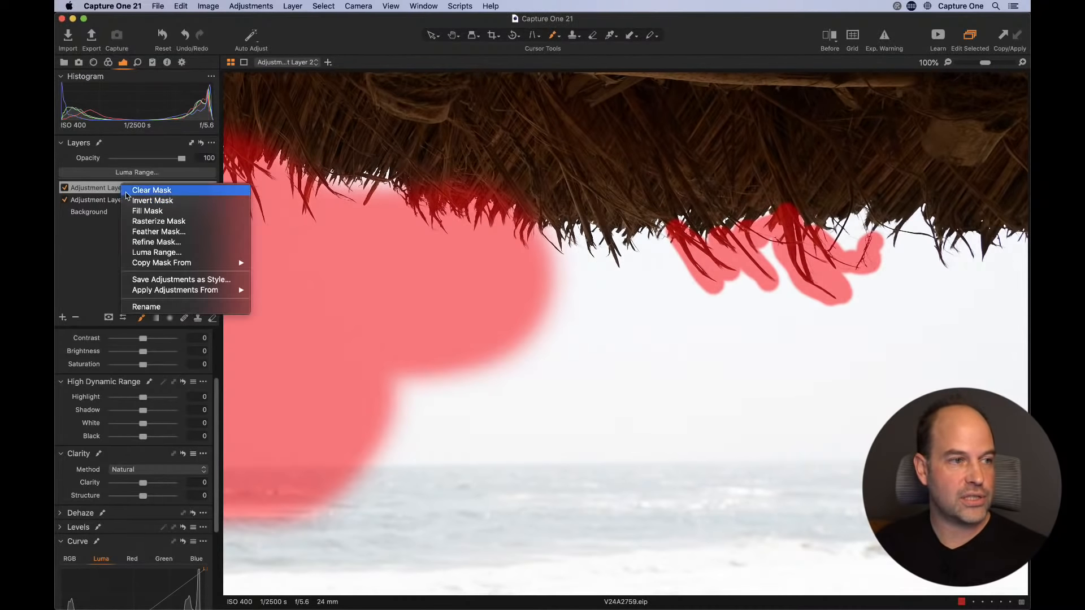
click(116, 243)
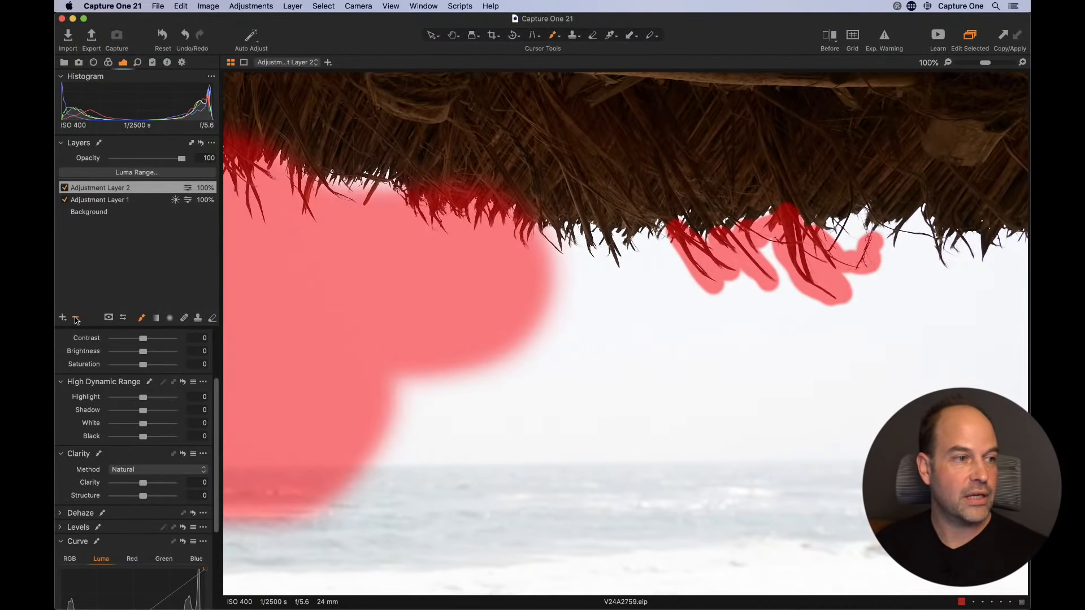
- Delete the brushed adjustment layer, return to the full image view and hide the remaining layer's red mask
click(76, 318)
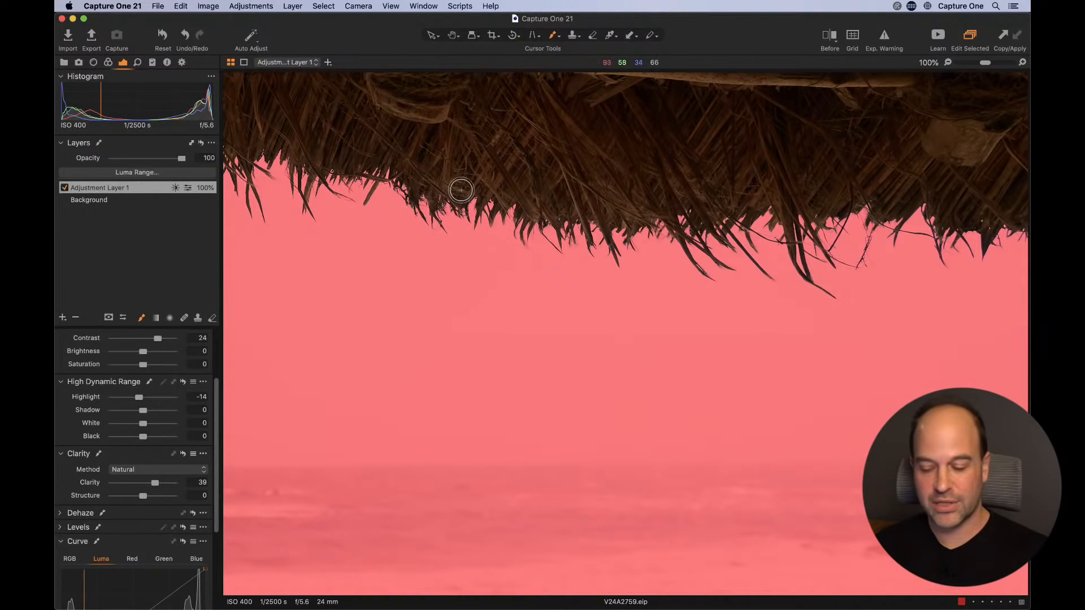
key(space)
double_click(489, 240)
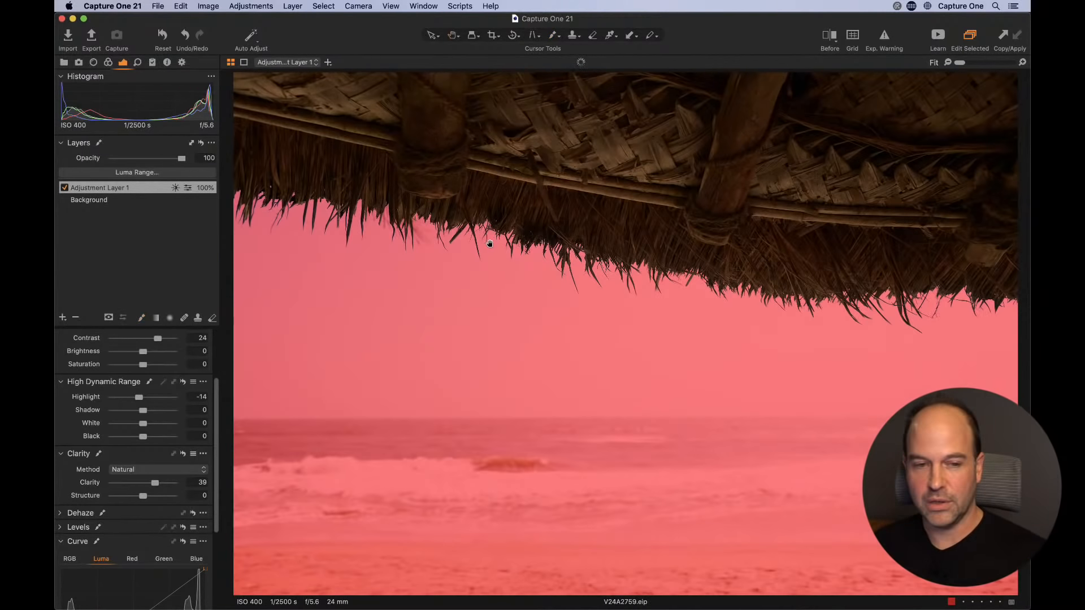
key(m)
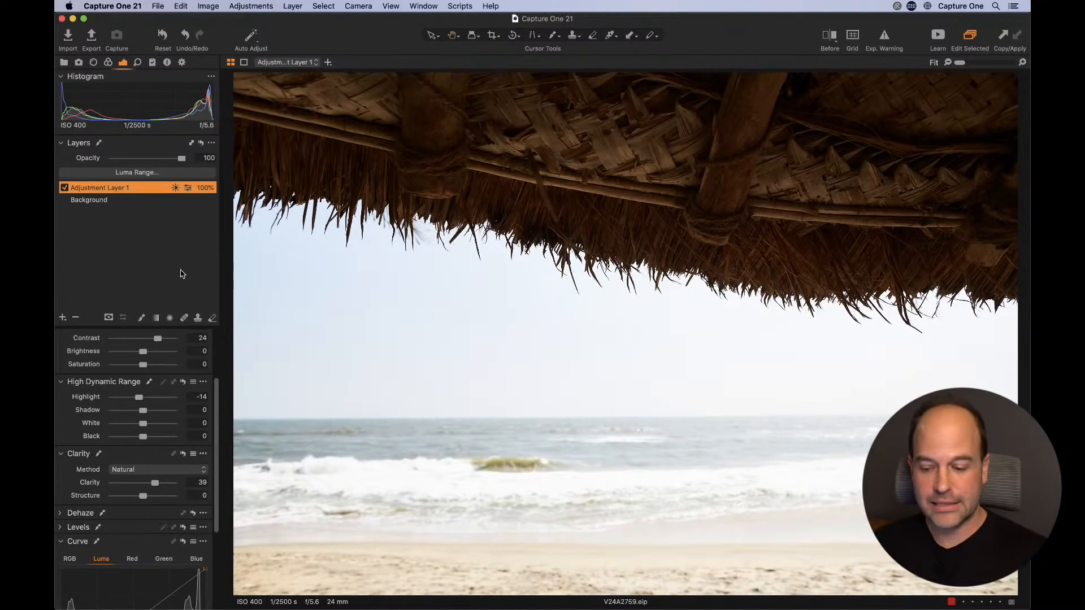
- Return to the thumbnail browser and open the All Photos collection under the "Get the Most... Layers" project
key(super+alt+v)
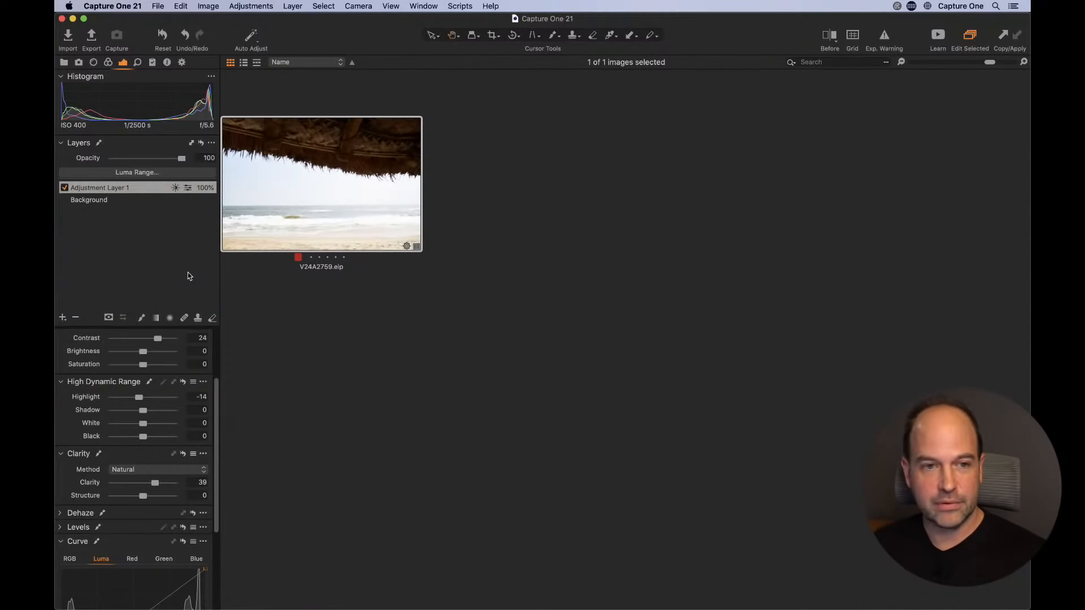
click(63, 62)
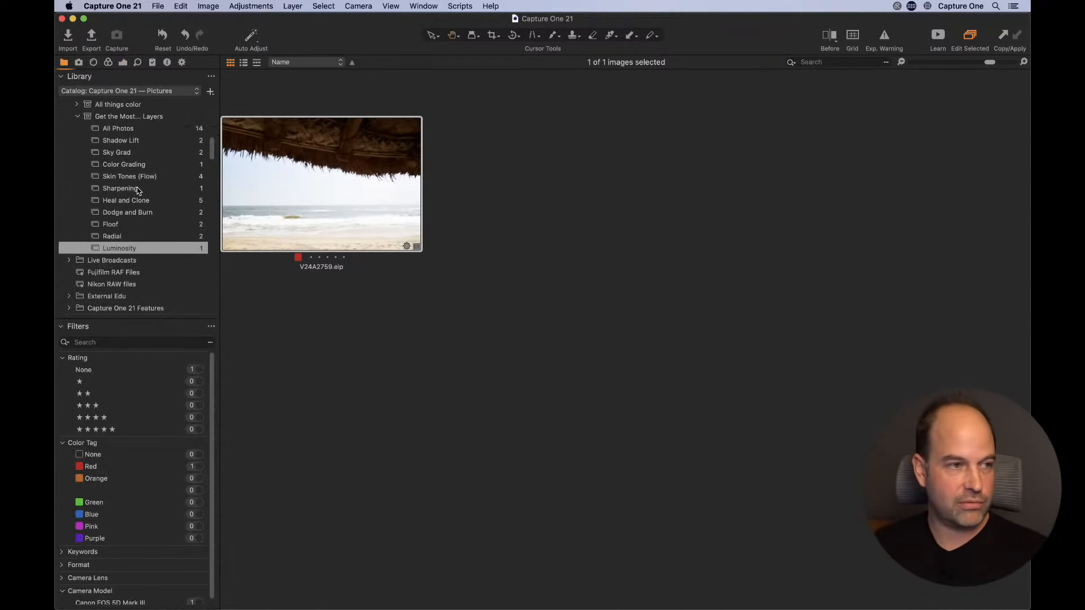
scroll(140, 194, up, 2)
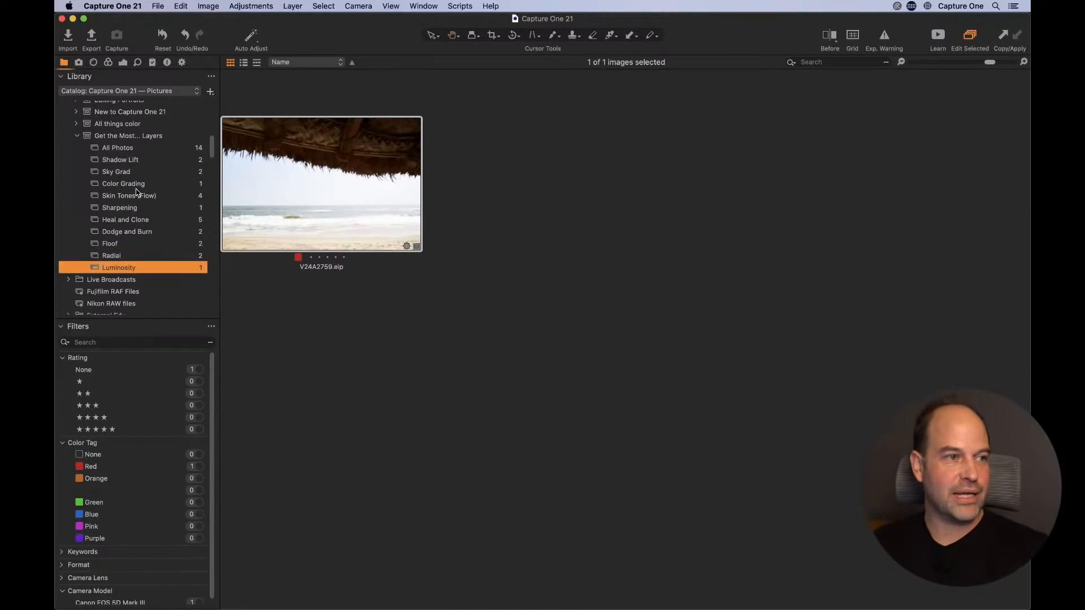
click(130, 185)
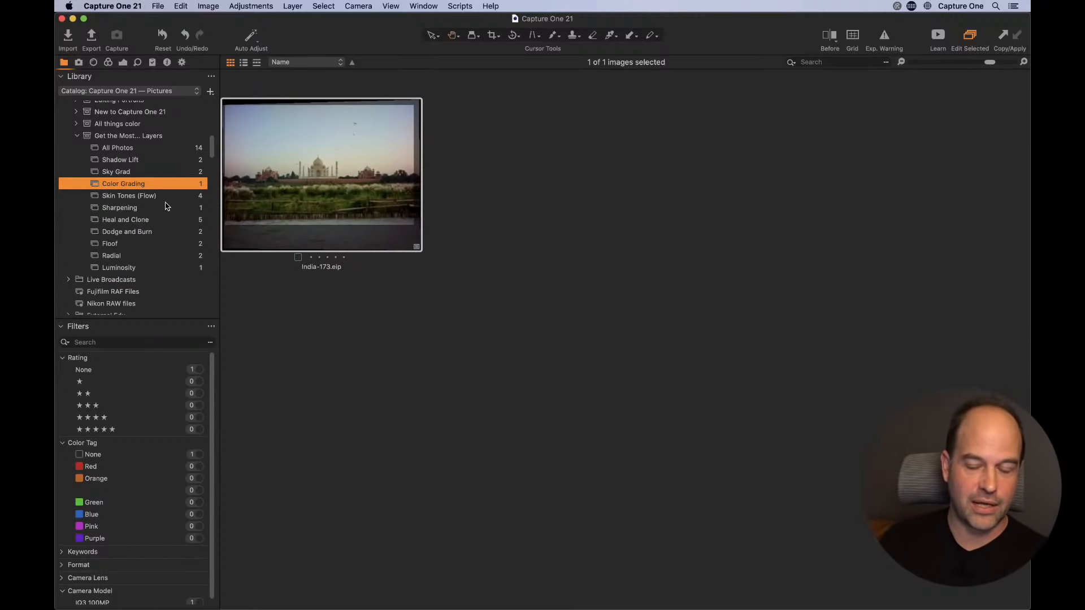
click(137, 149)
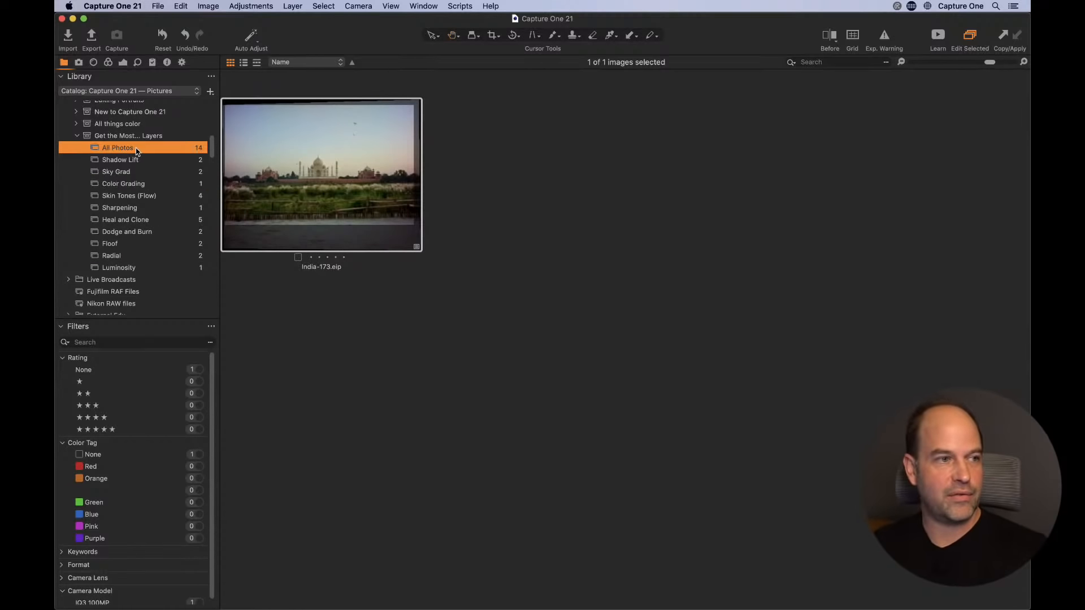
- Open the photo 4A5C3023 1.CR2 from the collection and show the Advanced mode of the Color Editor
scroll(401, 265, up, 5)
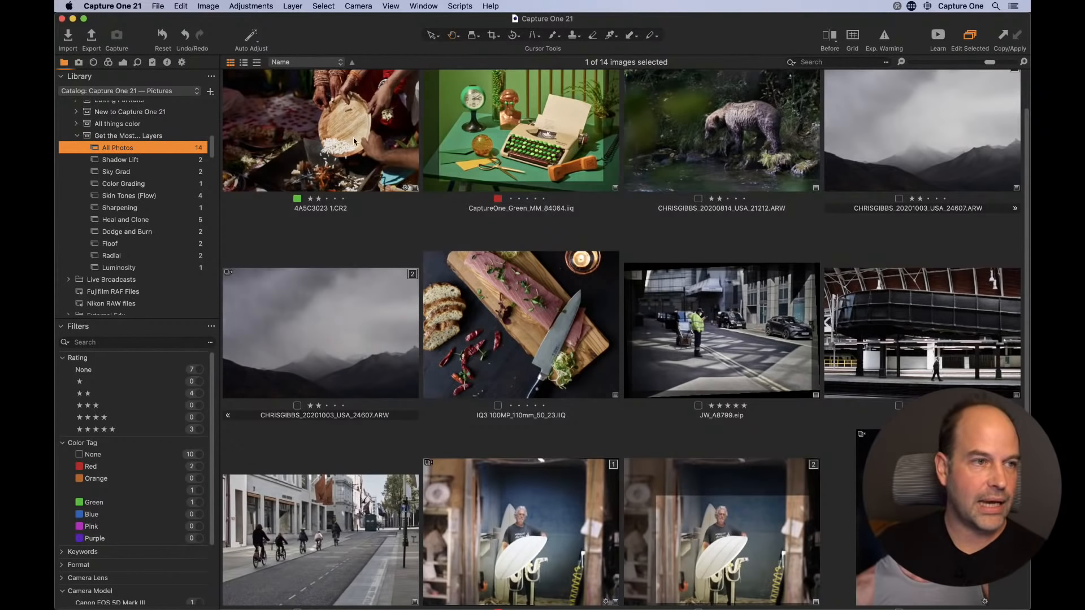
double_click(343, 163)
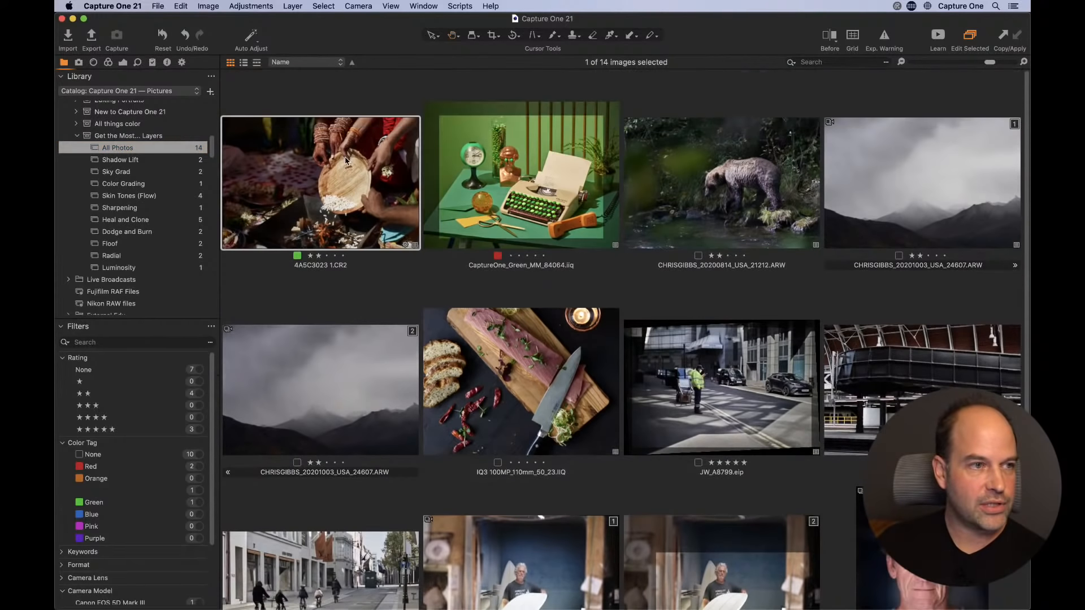
click(107, 62)
click(131, 269)
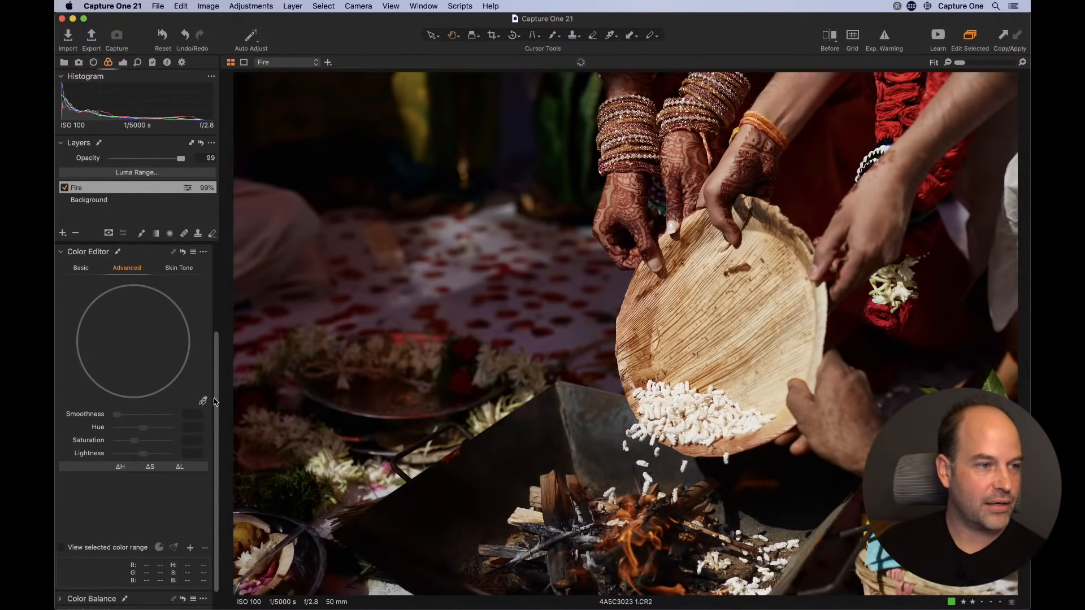
- Pick the orange of the flames on the Background layer and create a masked layer from that colour selection
click(204, 400)
click(89, 202)
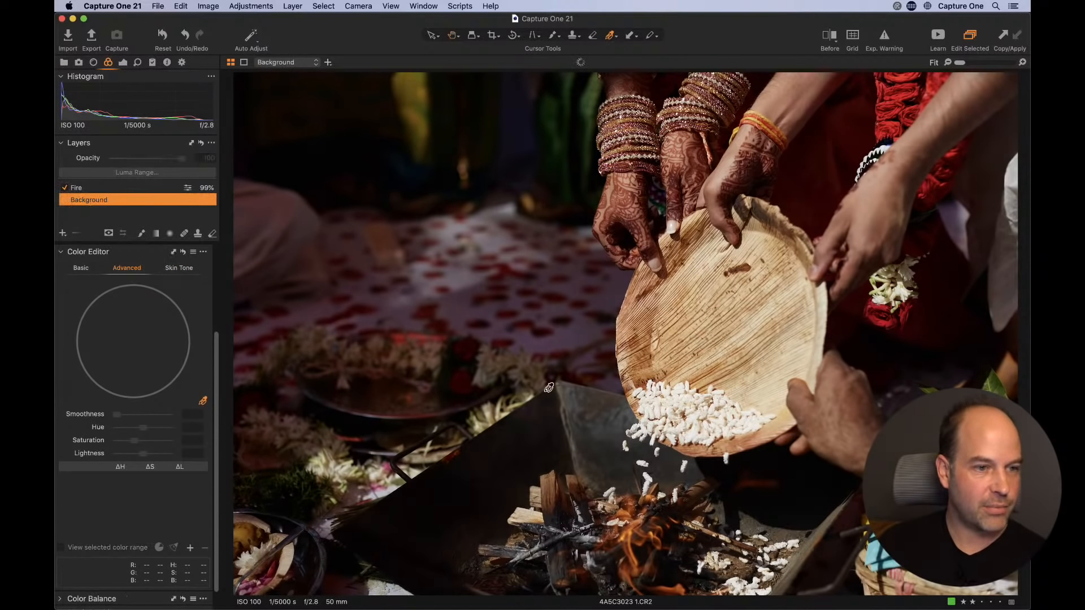
click(633, 529)
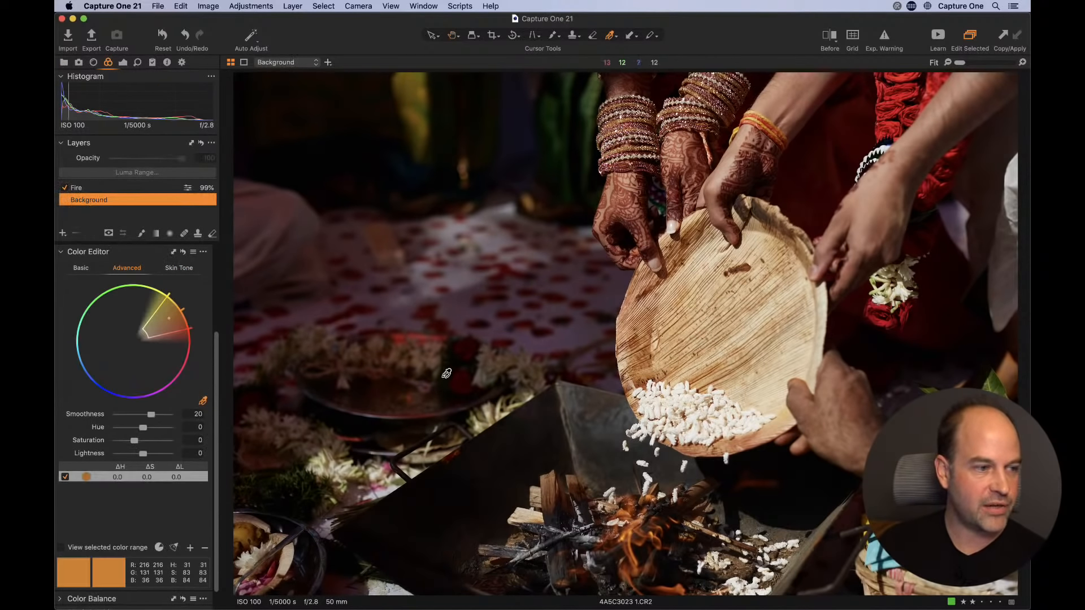
click(203, 252)
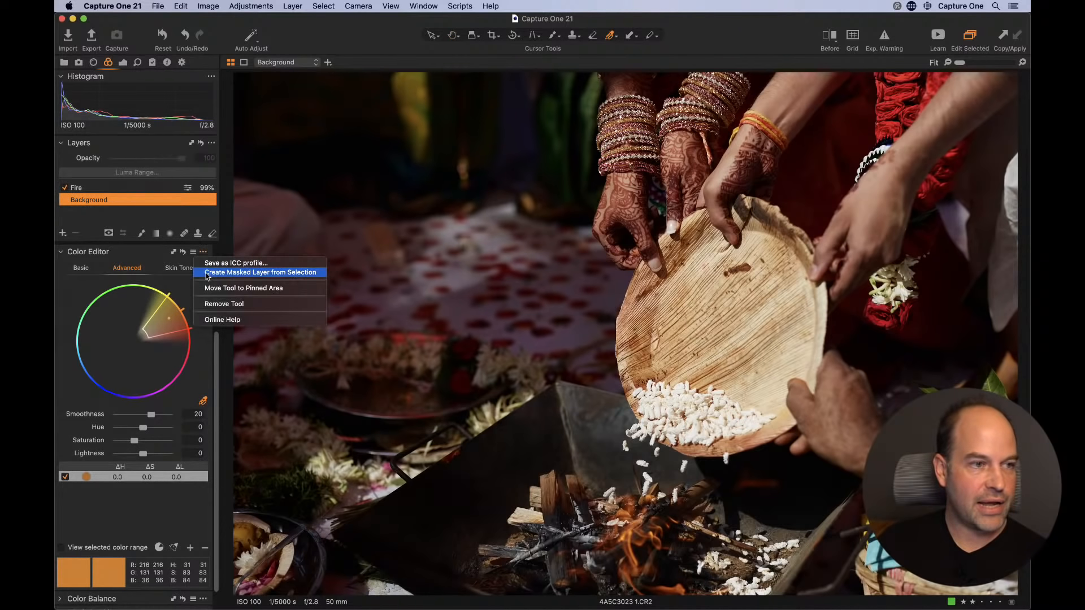
click(209, 273)
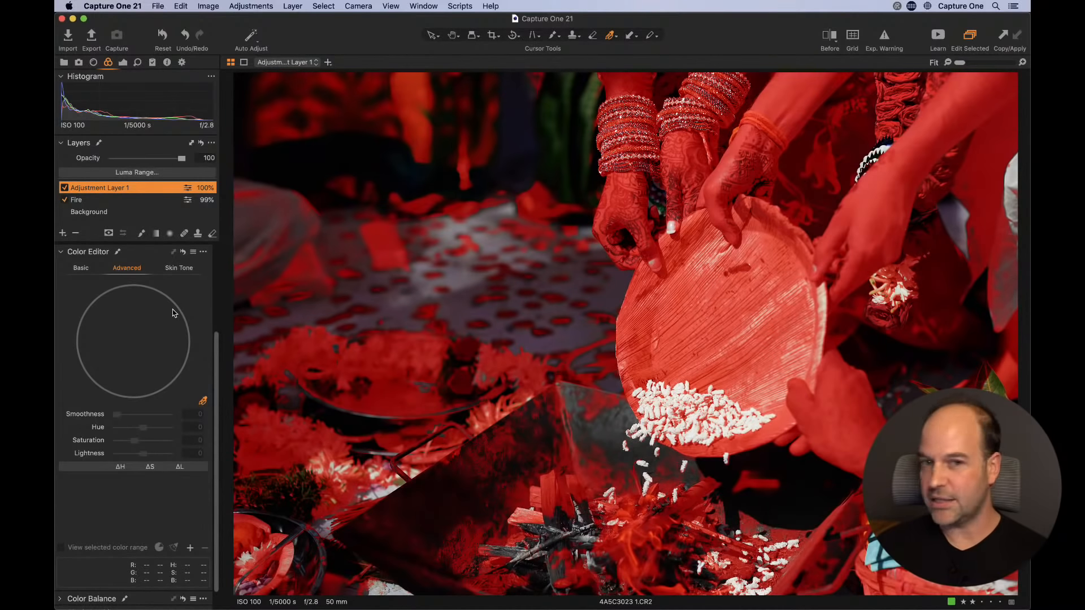
- Enlarge the mask brush and paint over the blurred petal-covered cloth beside the hands on the new adjustment layer
key(b)
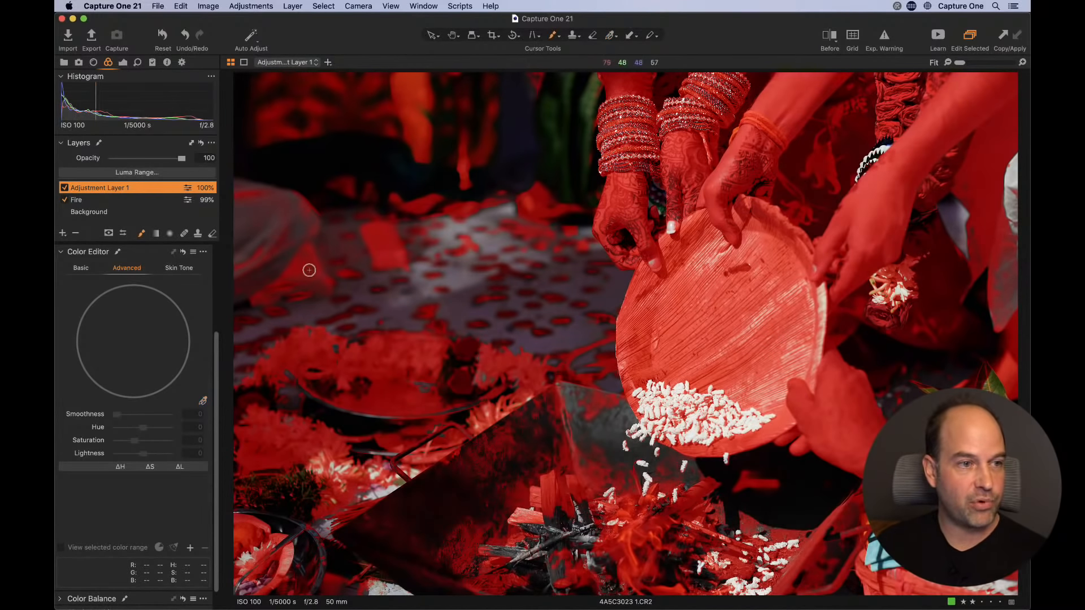
right_click(458, 263)
drag(460, 262, 480, 276)
mouse_move(403, 269)
mouse_down()
mouse_move(419, 322)
mouse_move(302, 301)
mouse_move(306, 318)
mouse_move(501, 331)
mouse_move(430, 282)
mouse_move(441, 209)
mouse_move(484, 190)
mouse_up()
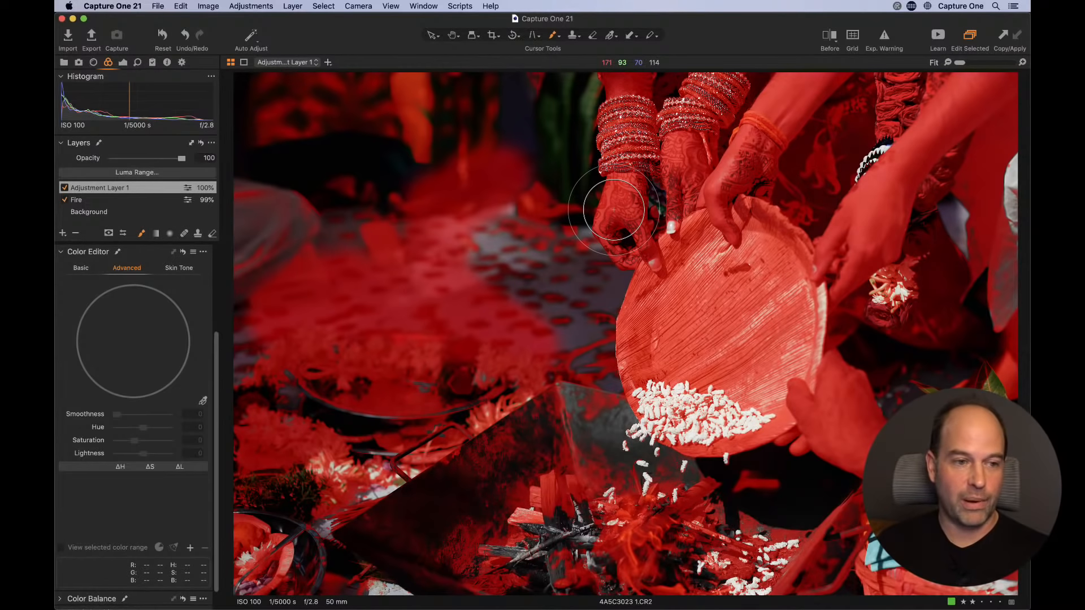
- Select the Background layer and open the Color Editor options for creating a masked layer from its colour selection
click(129, 210)
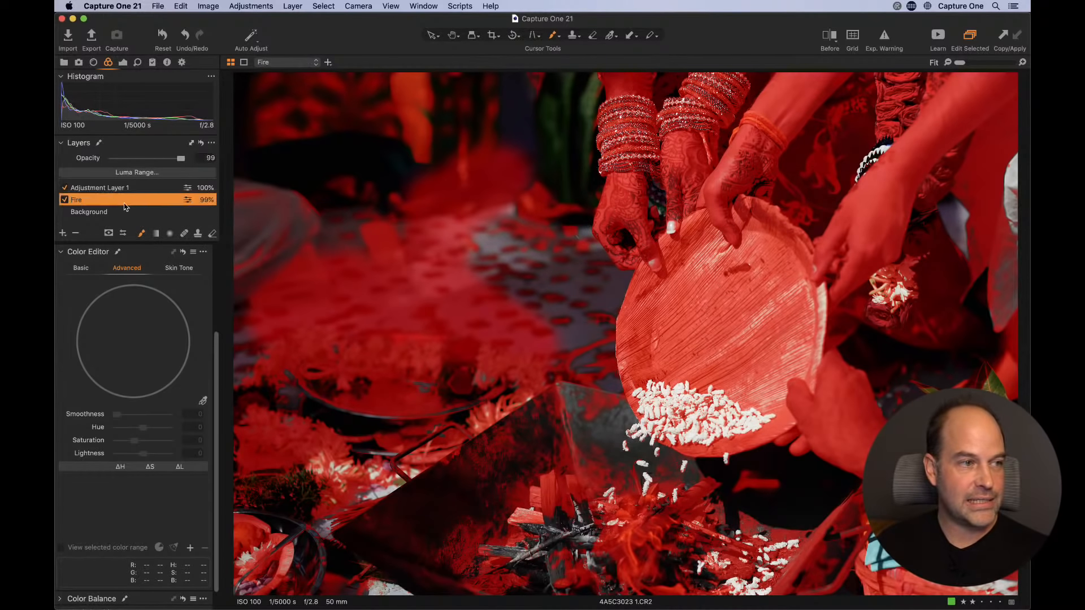
click(203, 251)
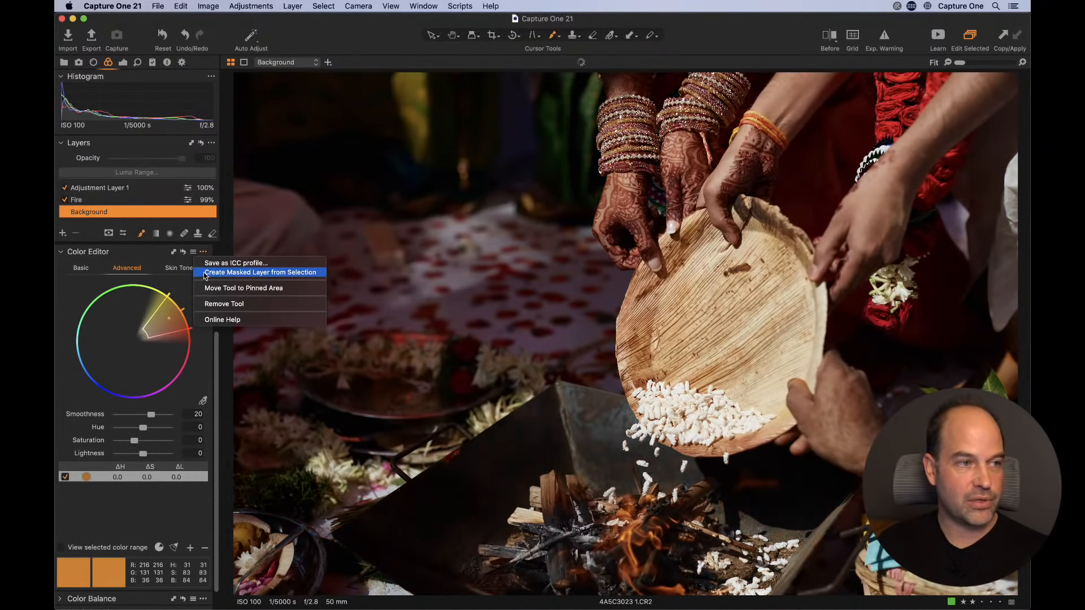